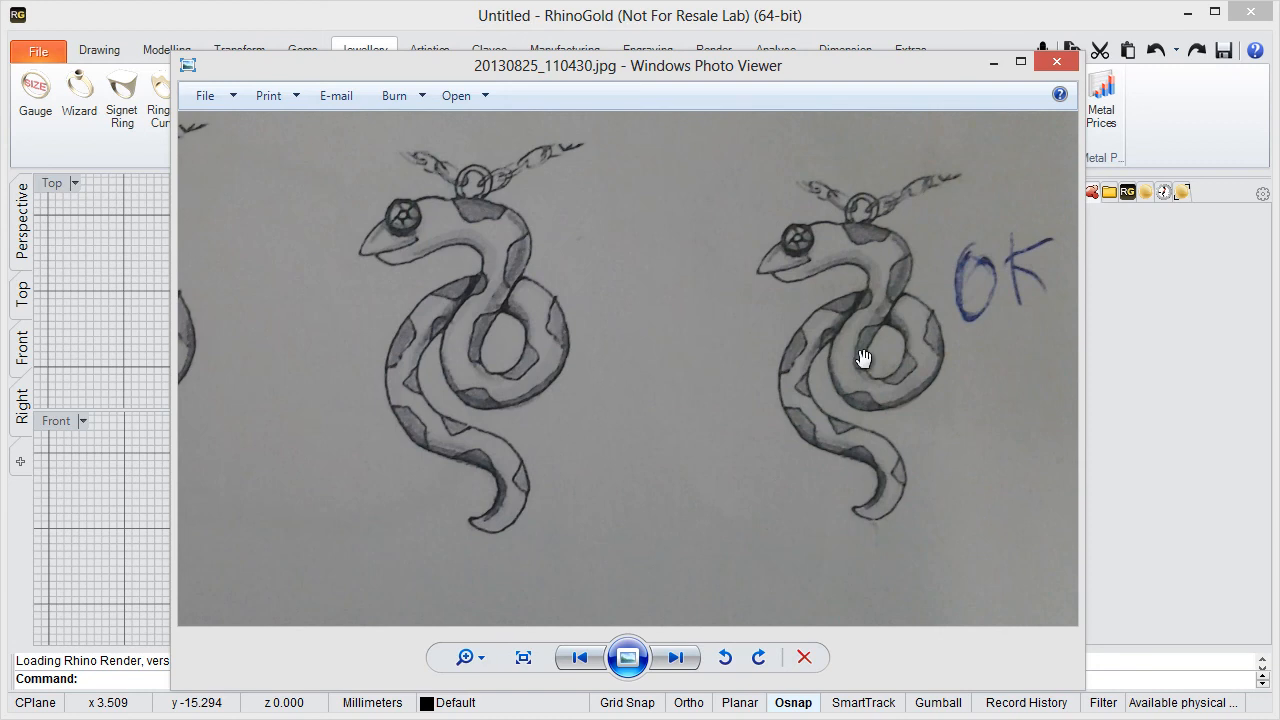
- Close the snake sketch photo and enlarge the Perspective view to fill the modelling area
{"action": "left_click", "coordinate": [1050, 67]}
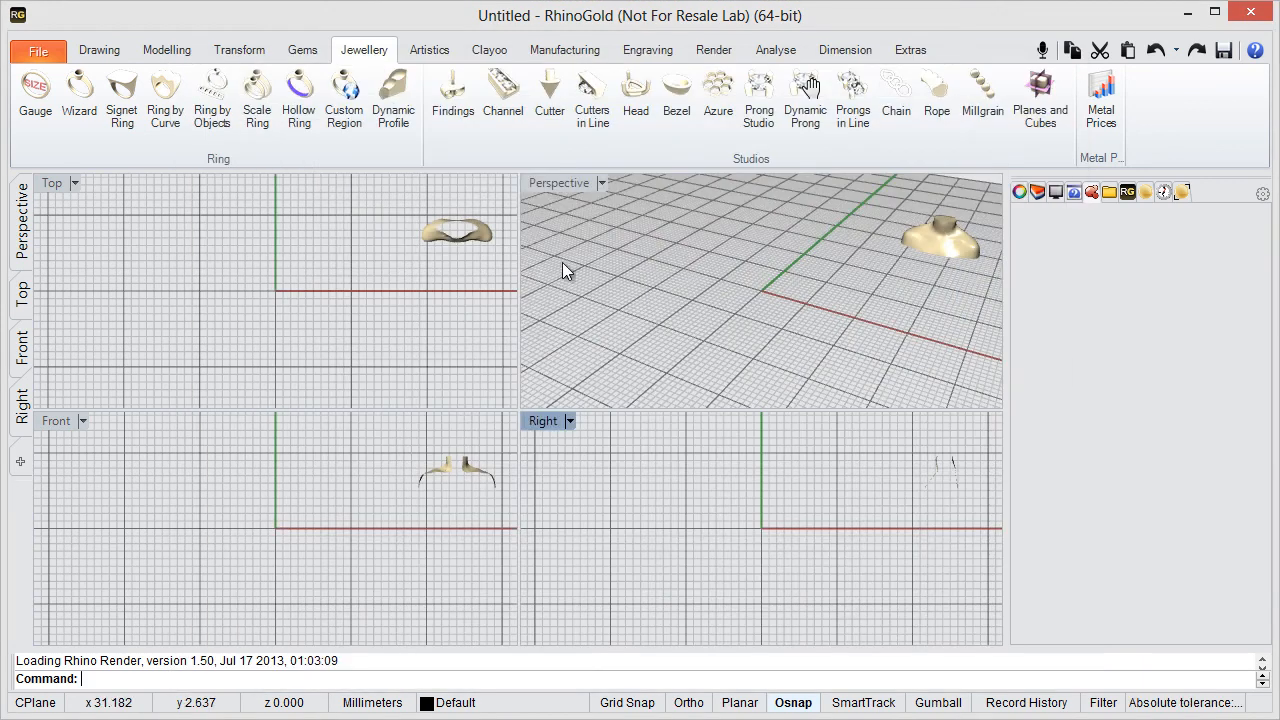
{"action": "double_click", "coordinate": [556, 183]}
{"action": "right_click_drag", "start_coordinate": [523, 343], "coordinate": [520, 428]}
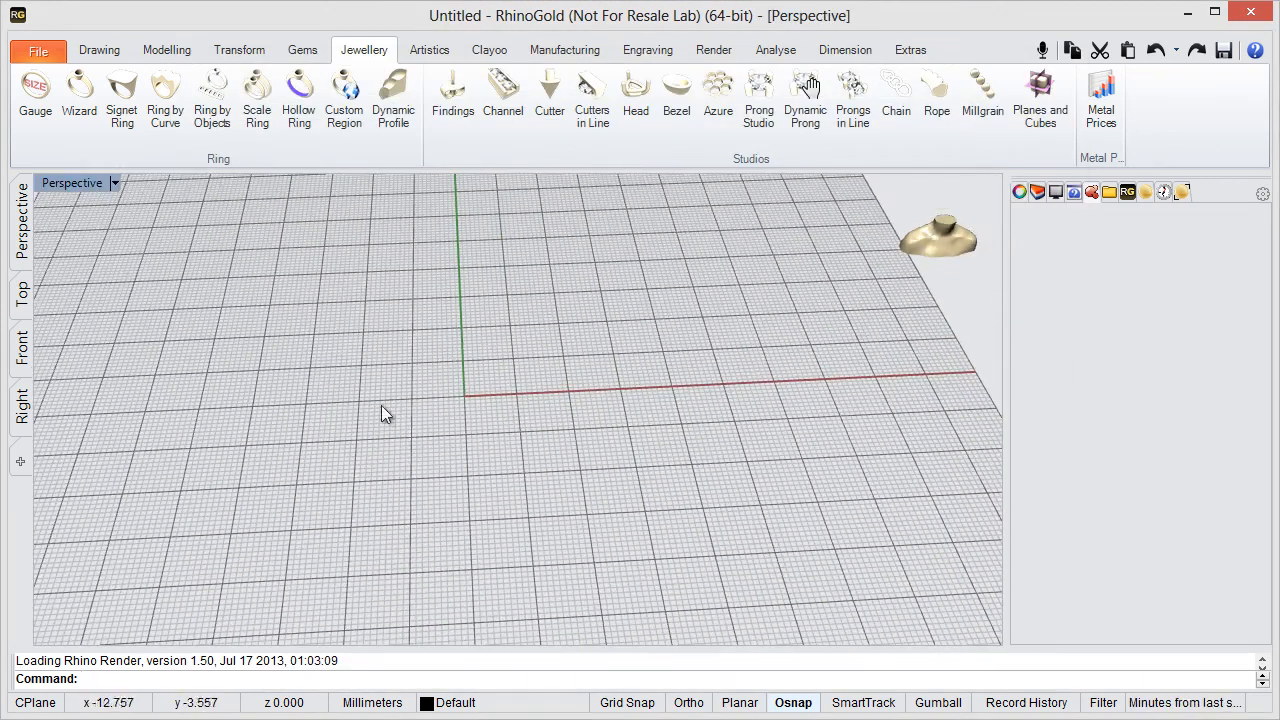
- Insert the snake sketch photo flat into the model using Place Image 1:1
{"action": "left_click", "coordinate": [454, 51]}
{"action": "left_click", "coordinate": [109, 140]}
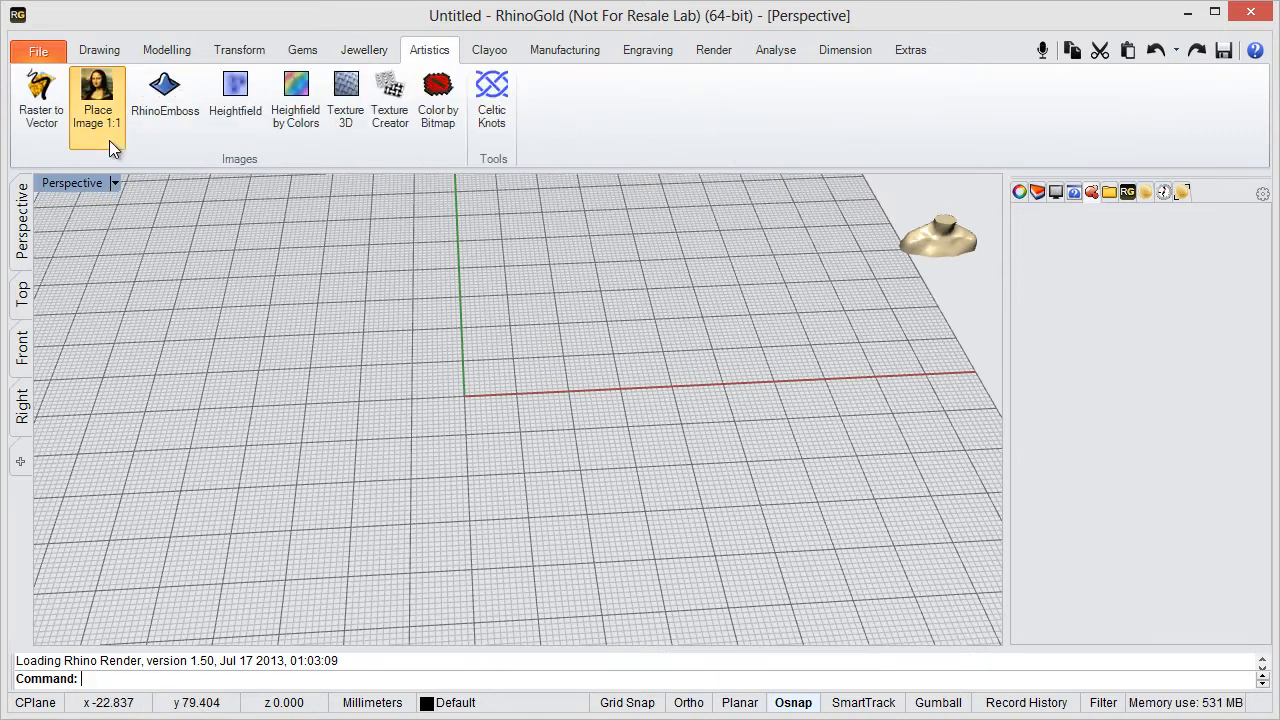
{"action": "left_click_drag", "start_coordinate": [973, 267], "coordinate": [956, 421]}
{"action": "left_click", "coordinate": [533, 239]}
{"action": "double_click", "coordinate": [533, 239]}
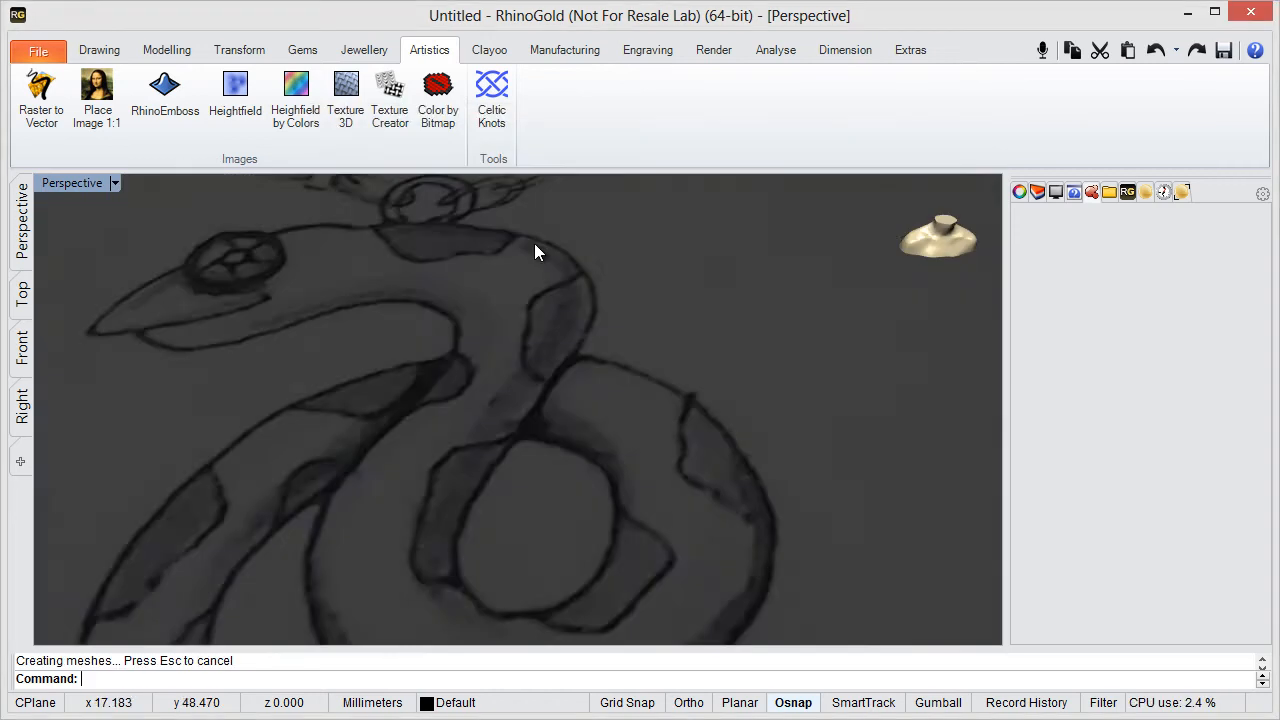
{"action": "scroll", "coordinate": [419, 300], "scroll_direction": "down", "scroll_amount": 5}
{"action": "scroll", "coordinate": [406, 400], "scroll_direction": "up", "scroll_amount": 5}
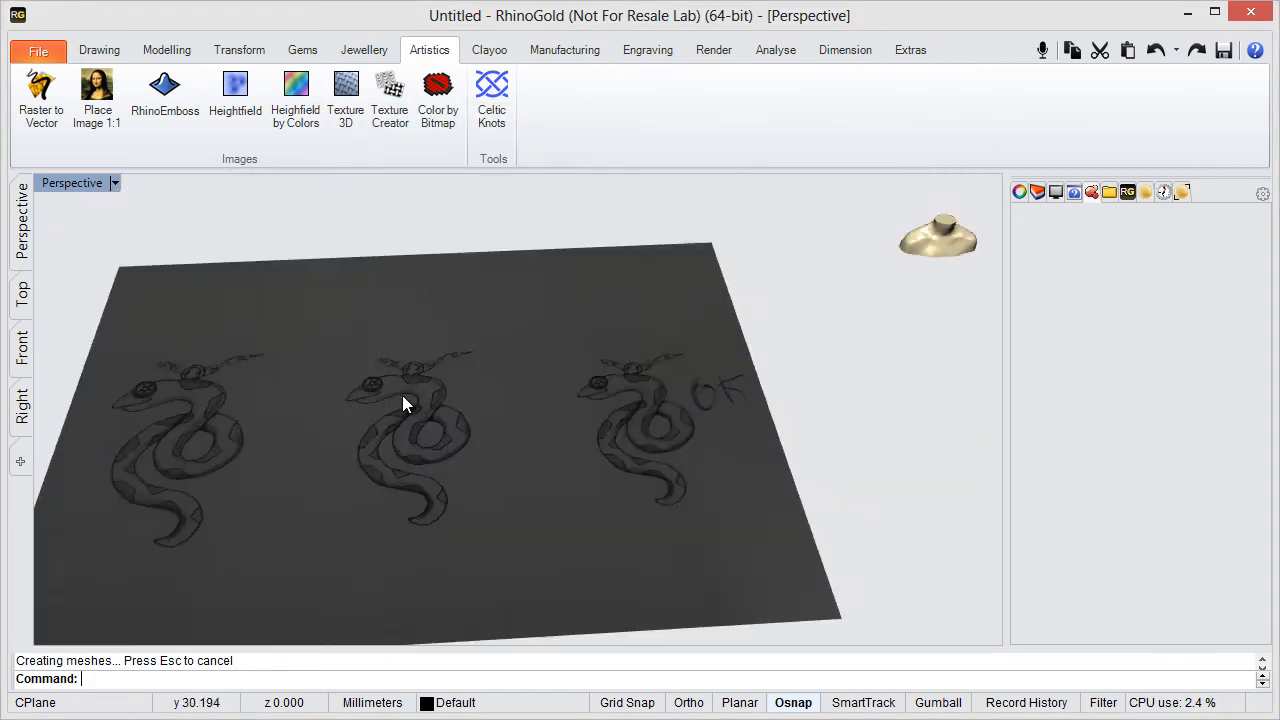
- Start a 2D scale of the sketch image with its origin at the tail tip of the snake marked OK
{"action": "left_click", "coordinate": [530, 418]}
{"action": "scroll", "coordinate": [537, 403], "scroll_direction": "down", "scroll_amount": 5}
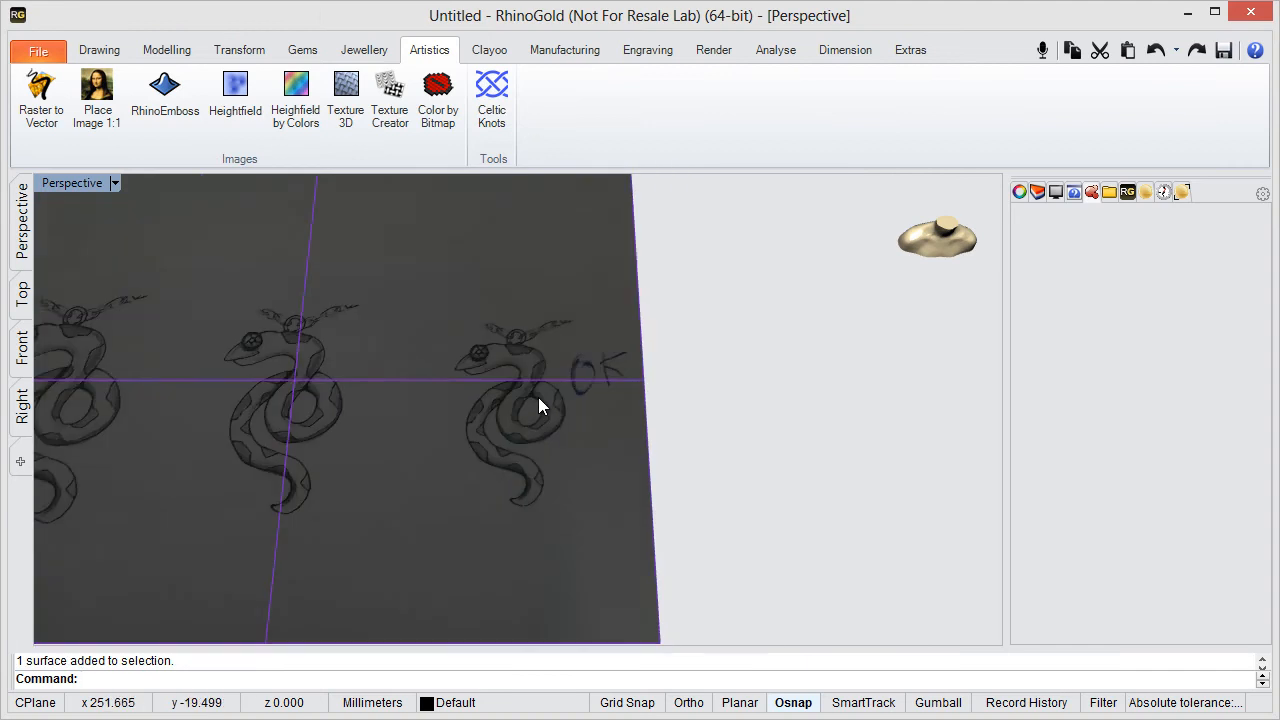
{"action": "scroll", "coordinate": [560, 375], "scroll_direction": "up", "scroll_amount": 5}
{"action": "scroll", "coordinate": [534, 343], "scroll_direction": "up", "scroll_amount": 3}
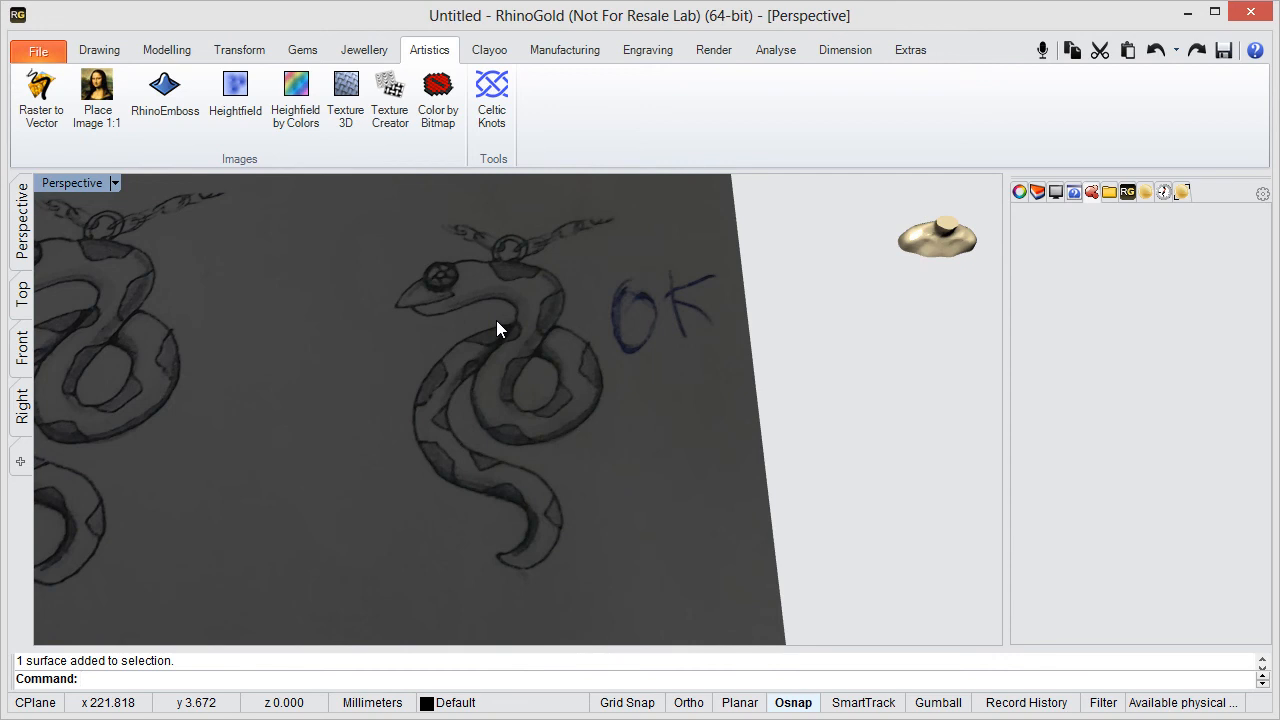
{"action": "left_click", "coordinate": [496, 320]}
{"action": "scroll", "coordinate": [496, 320], "scroll_direction": "down", "scroll_amount": 3}
{"action": "right_click_drag", "start_coordinate": [488, 332], "coordinate": [374, 382], "text": "shift"}
{"action": "scroll", "coordinate": [374, 376], "scroll_direction": "up", "scroll_amount": 3}
{"action": "right_click_drag", "start_coordinate": [374, 358], "coordinate": [393, 312], "text": "shift"}
{"action": "left_click", "coordinate": [168, 50]}
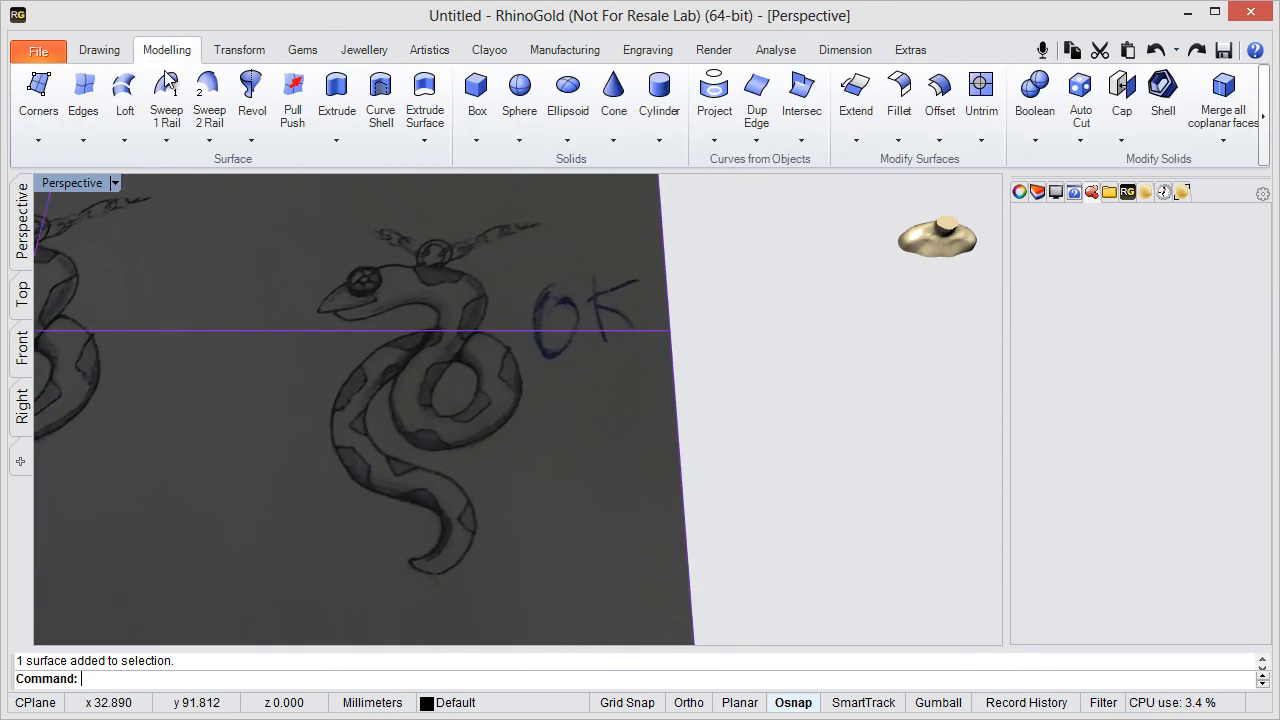
{"action": "left_click", "coordinate": [222, 52]}
{"action": "left_click", "coordinate": [158, 141]}
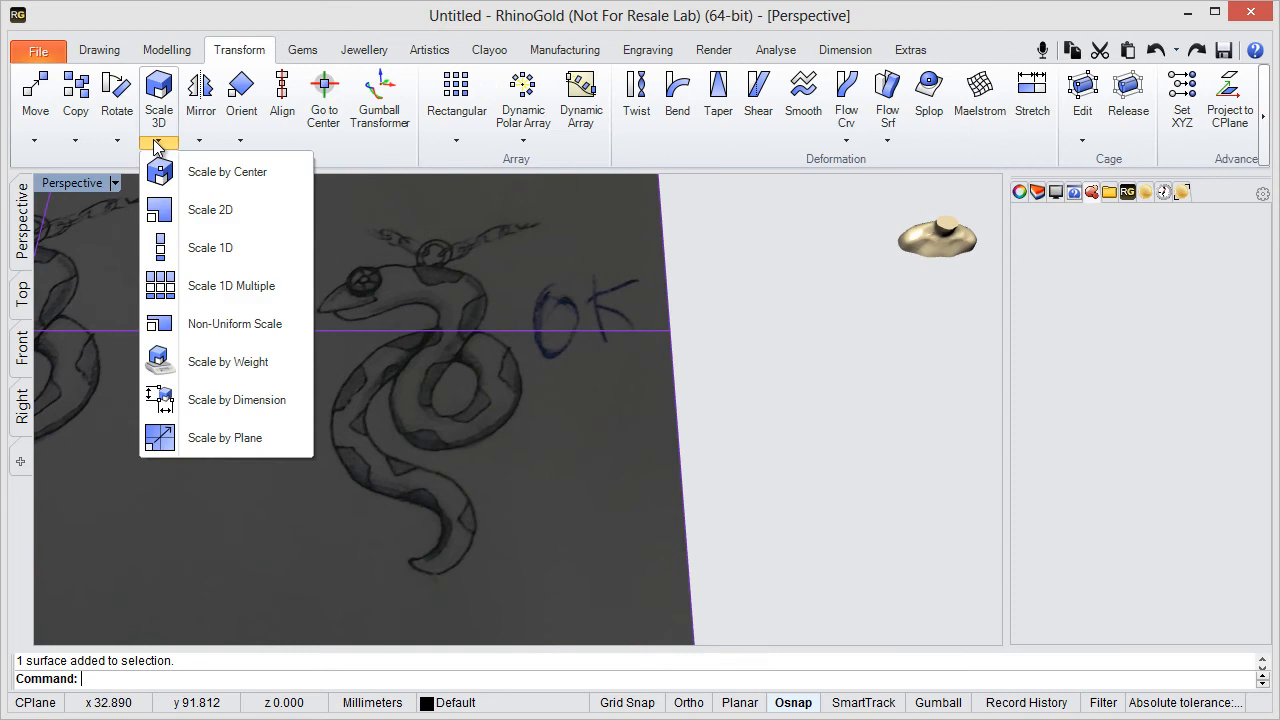
{"action": "left_click", "coordinate": [145, 208]}
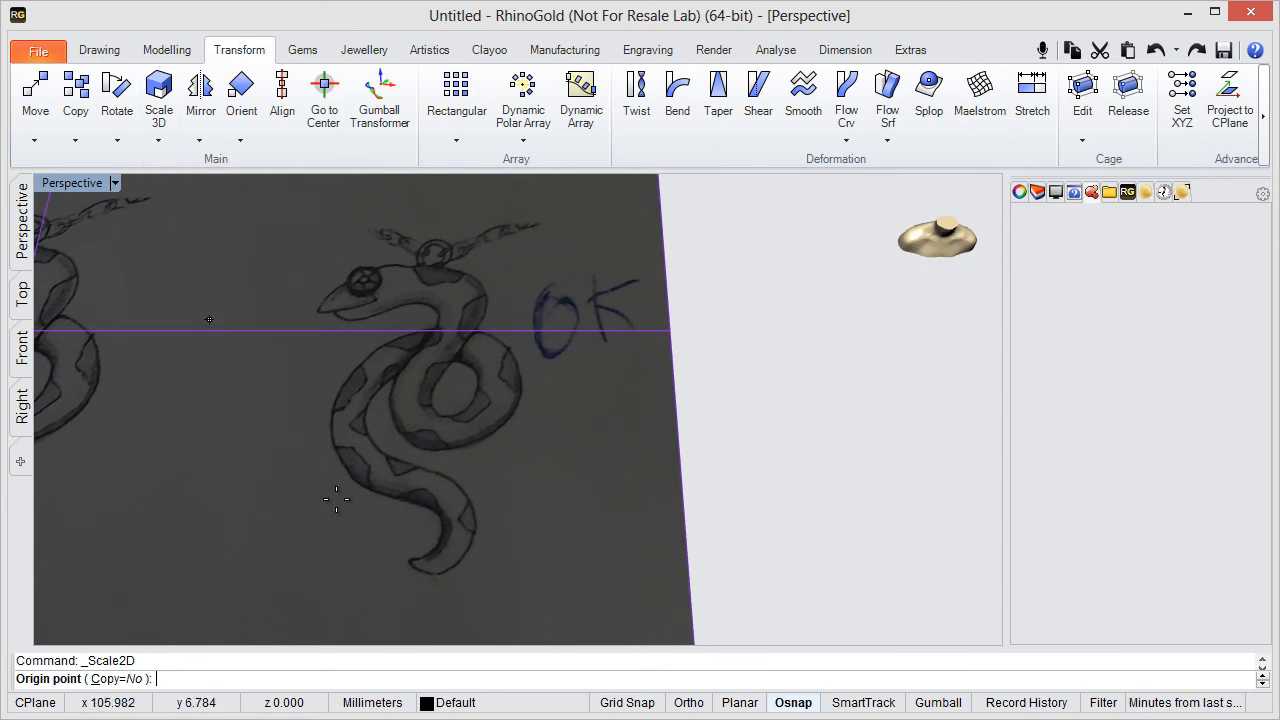
{"action": "scroll", "coordinate": [434, 573], "scroll_direction": "up", "scroll_amount": 2}
{"action": "left_click", "coordinate": [434, 574]}
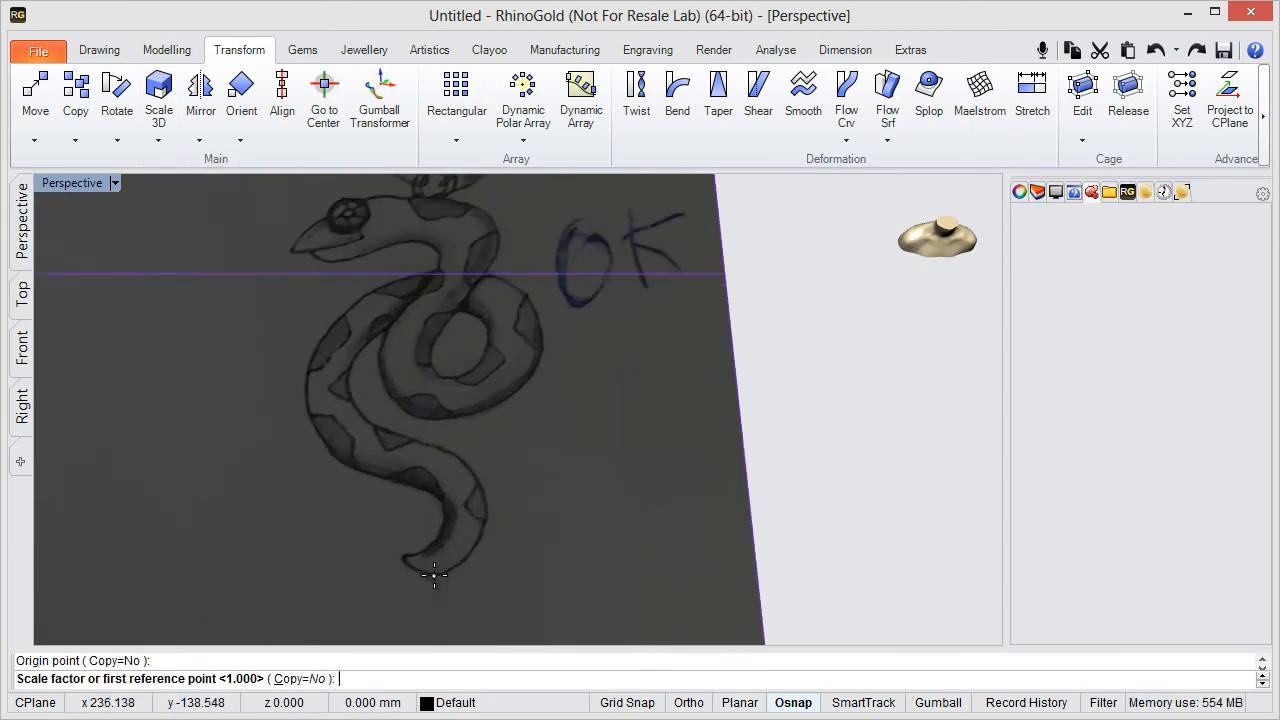
- Scale the image using the base of the snake's pendant loop as first reference and 40 mm as the new length
{"action": "key", "text": "F8"}
{"action": "scroll", "coordinate": [428, 223], "scroll_direction": "up", "scroll_amount": 6}
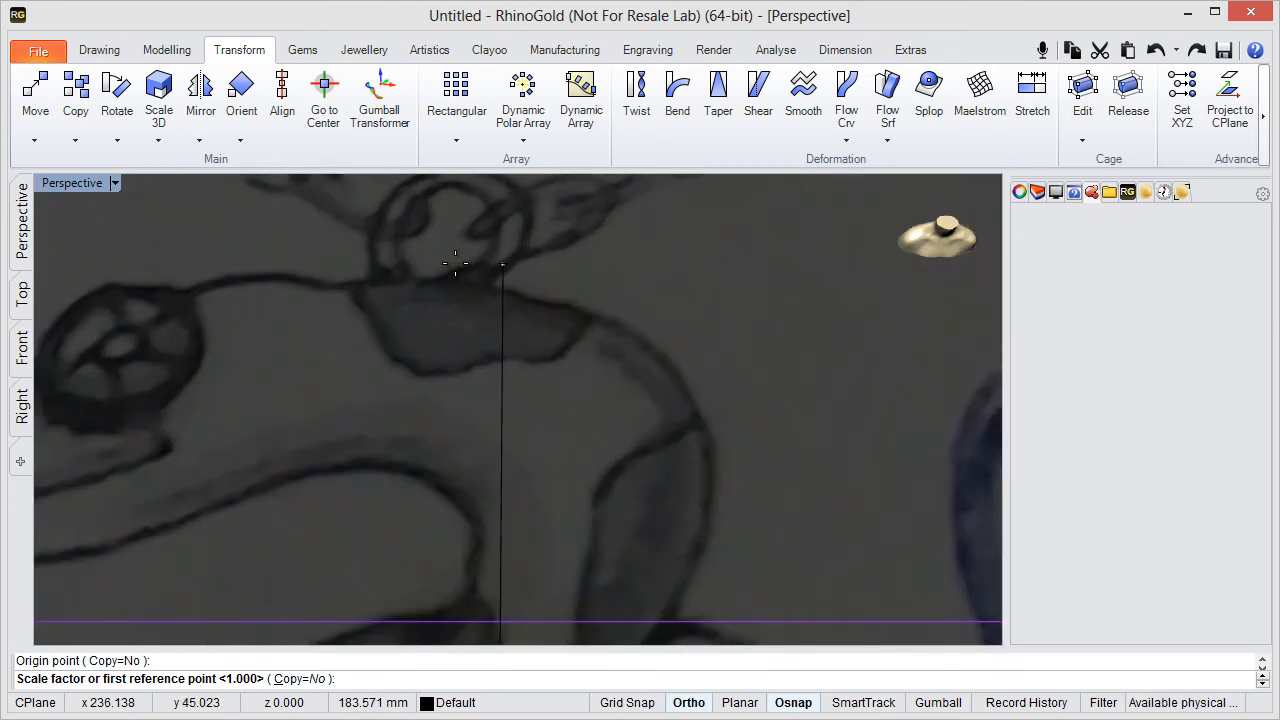
{"action": "left_click", "coordinate": [455, 263]}
{"action": "key", "text": "F8"}
{"action": "scroll", "coordinate": [455, 268], "scroll_direction": "down", "scroll_amount": 5}
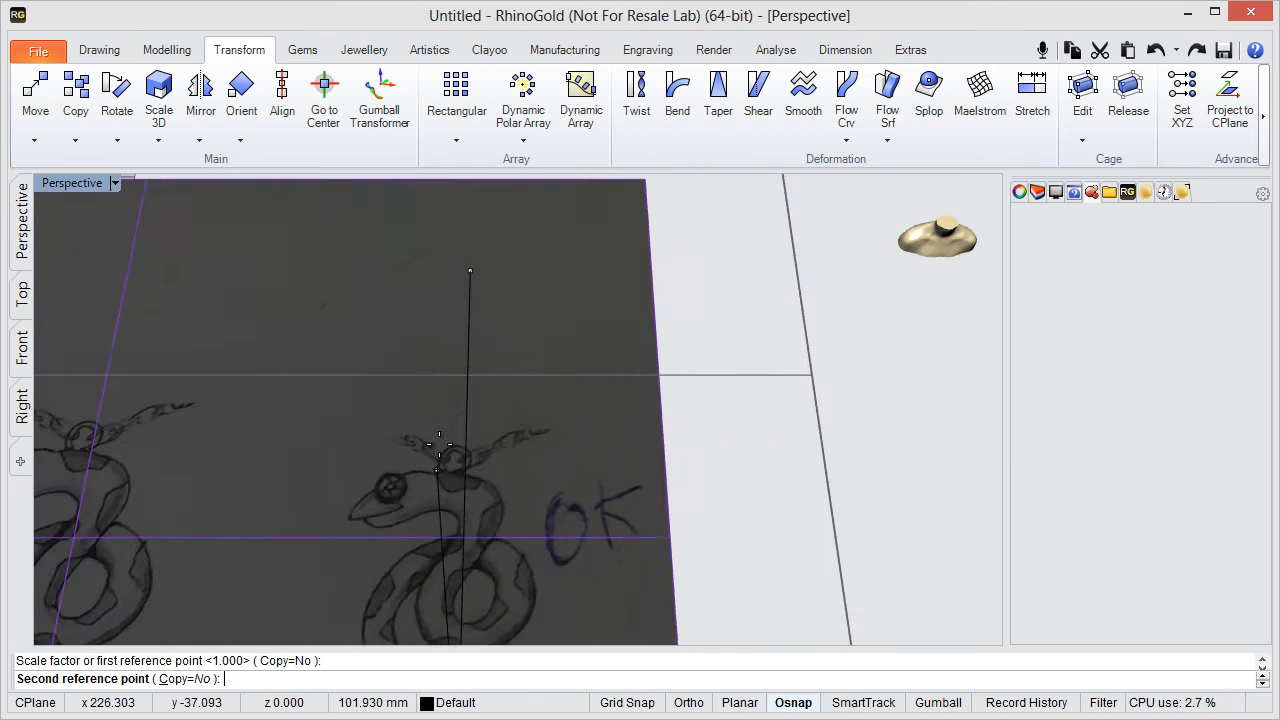
{"action": "scroll", "coordinate": [448, 305], "scroll_direction": "up", "scroll_amount": 2}
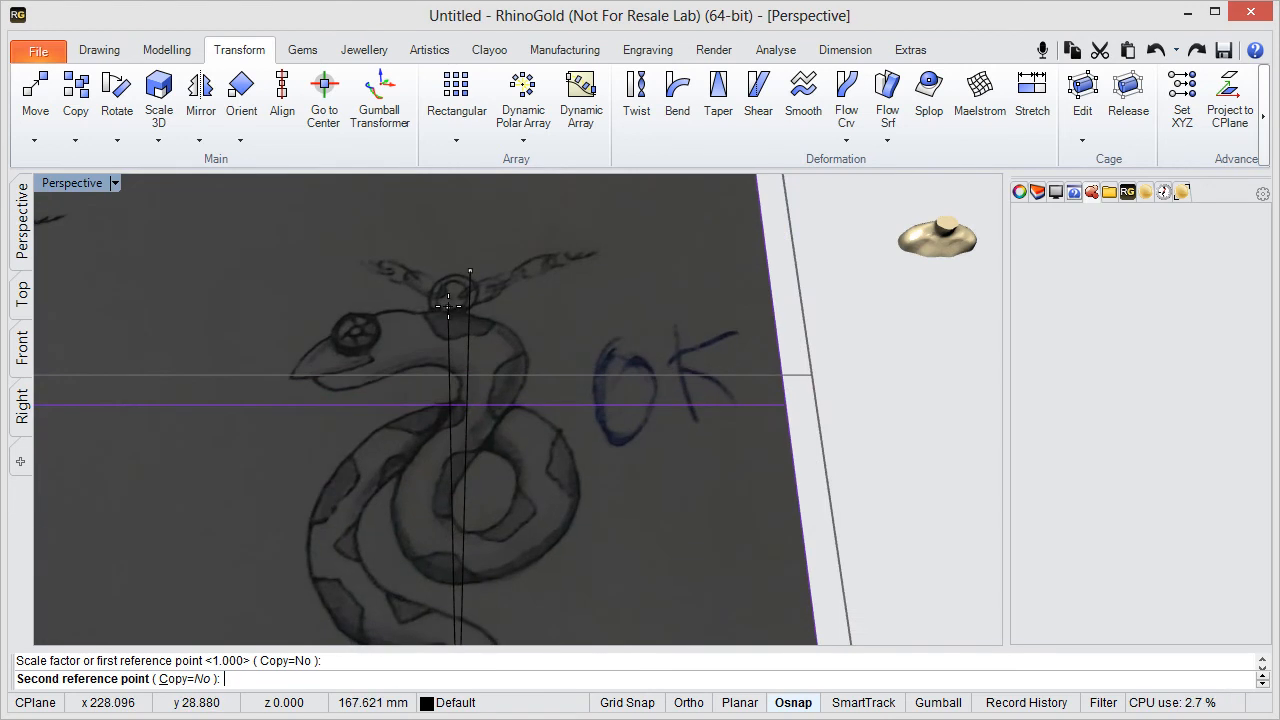
{"action": "type", "text": "40"}
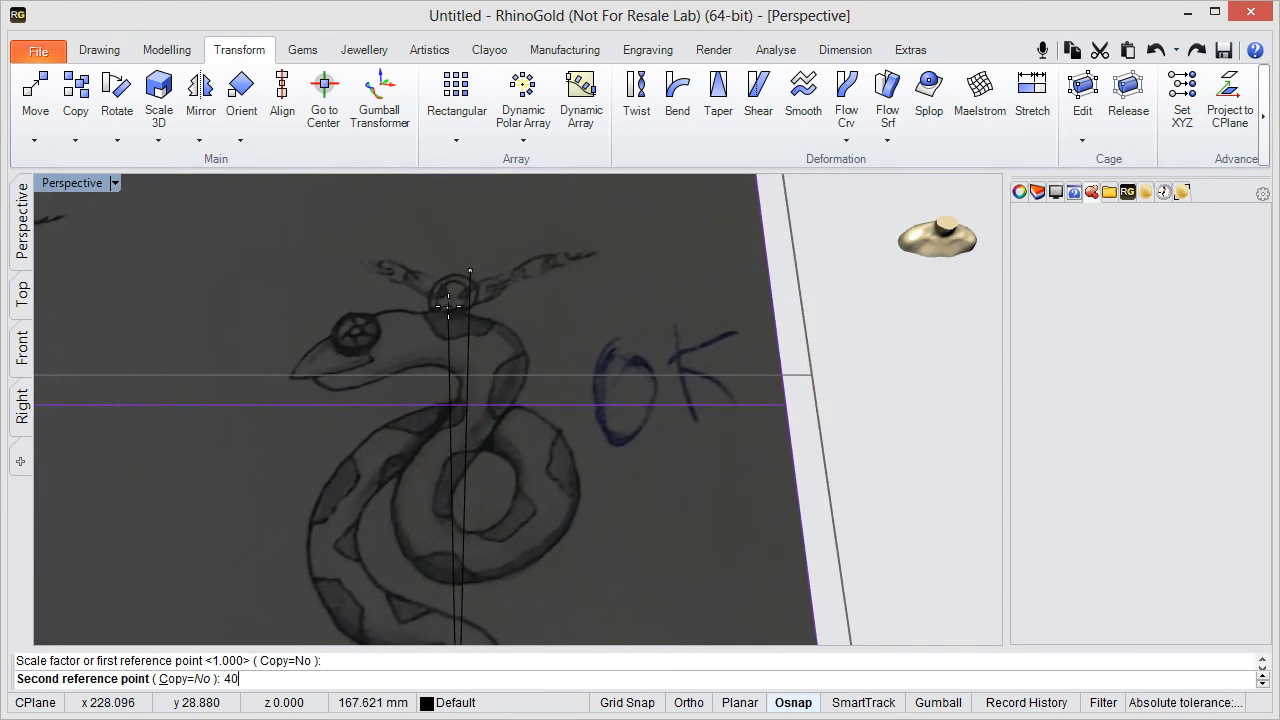
{"action": "key", "text": "Return"}
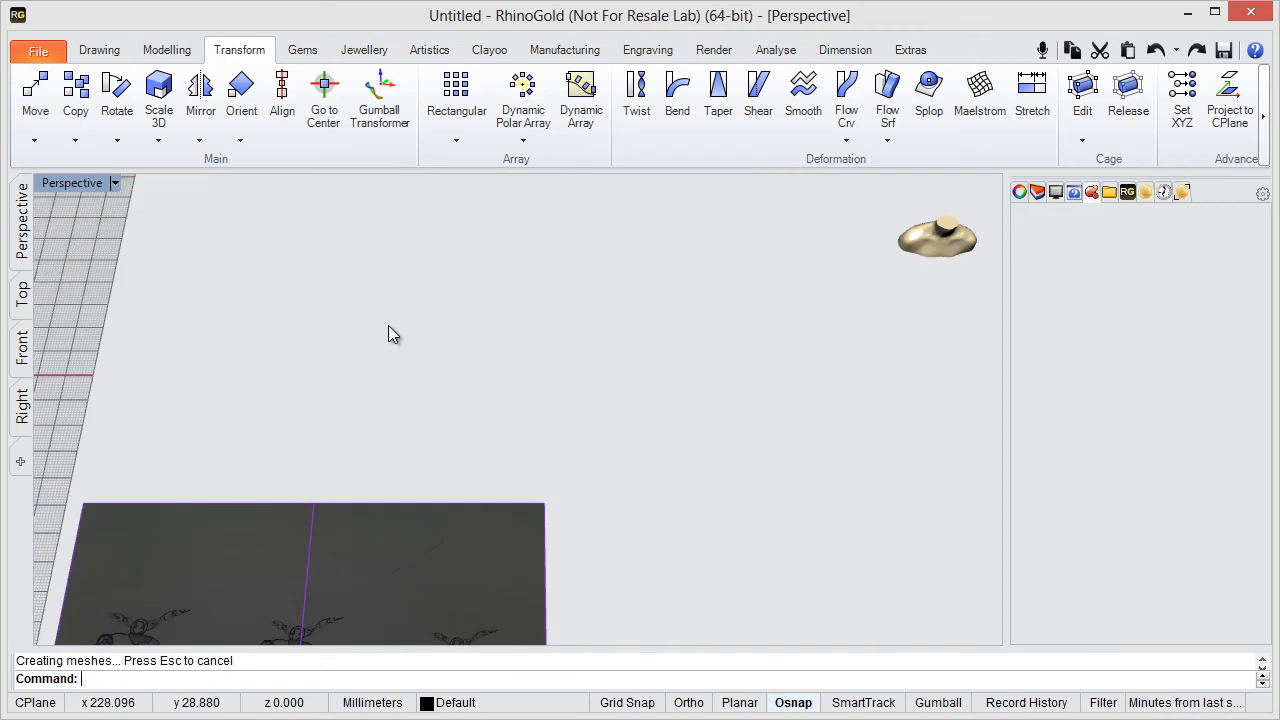
- Move the scaled sketch image onto the construction grid so that it covers the origin
{"action": "scroll", "coordinate": [390, 350], "scroll_direction": "down", "scroll_amount": 9}
{"action": "right_click_drag", "start_coordinate": [340, 490], "coordinate": [568, 410], "text": "shift"}
{"action": "scroll", "coordinate": [538, 370], "scroll_direction": "up", "scroll_amount": 4}
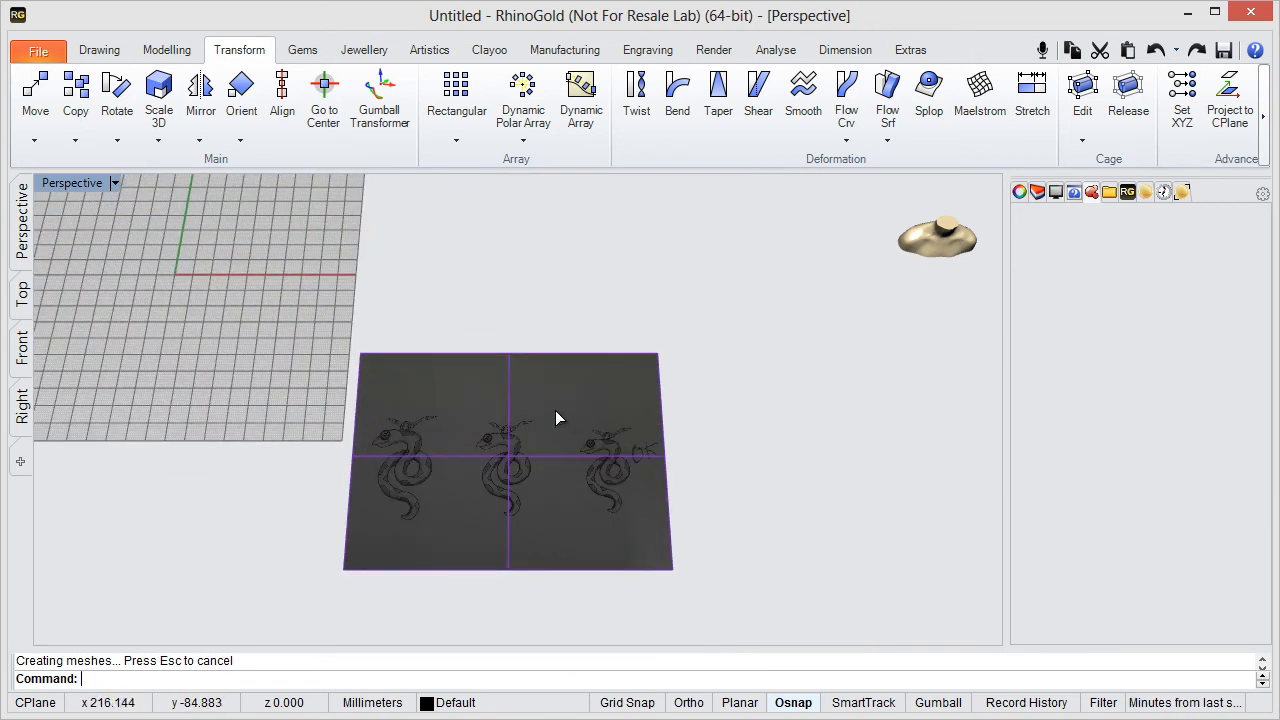
{"action": "left_click_drag", "start_coordinate": [557, 417], "coordinate": [134, 229]}
{"action": "right_click_drag", "start_coordinate": [134, 229], "coordinate": [317, 380], "text": "shift"}
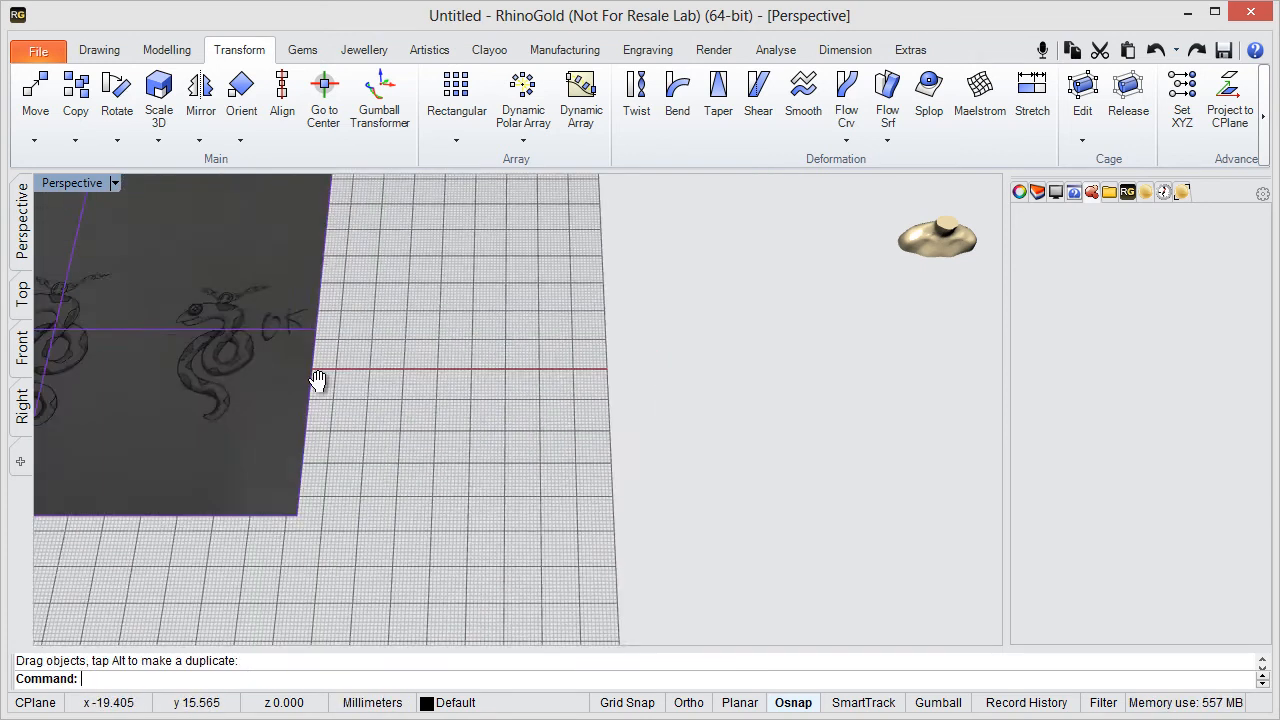
{"action": "scroll", "coordinate": [486, 372], "scroll_direction": "up", "scroll_amount": 4}
{"action": "left_click_drag", "start_coordinate": [486, 372], "coordinate": [523, 376]}
{"action": "left_click", "coordinate": [720, 374]}
{"action": "scroll", "coordinate": [575, 397], "scroll_direction": "down", "scroll_amount": 3}
{"action": "right_click_drag", "start_coordinate": [575, 397], "coordinate": [576, 364], "text": "shift"}
{"action": "scroll", "coordinate": [401, 358], "scroll_direction": "up", "scroll_amount": 1}
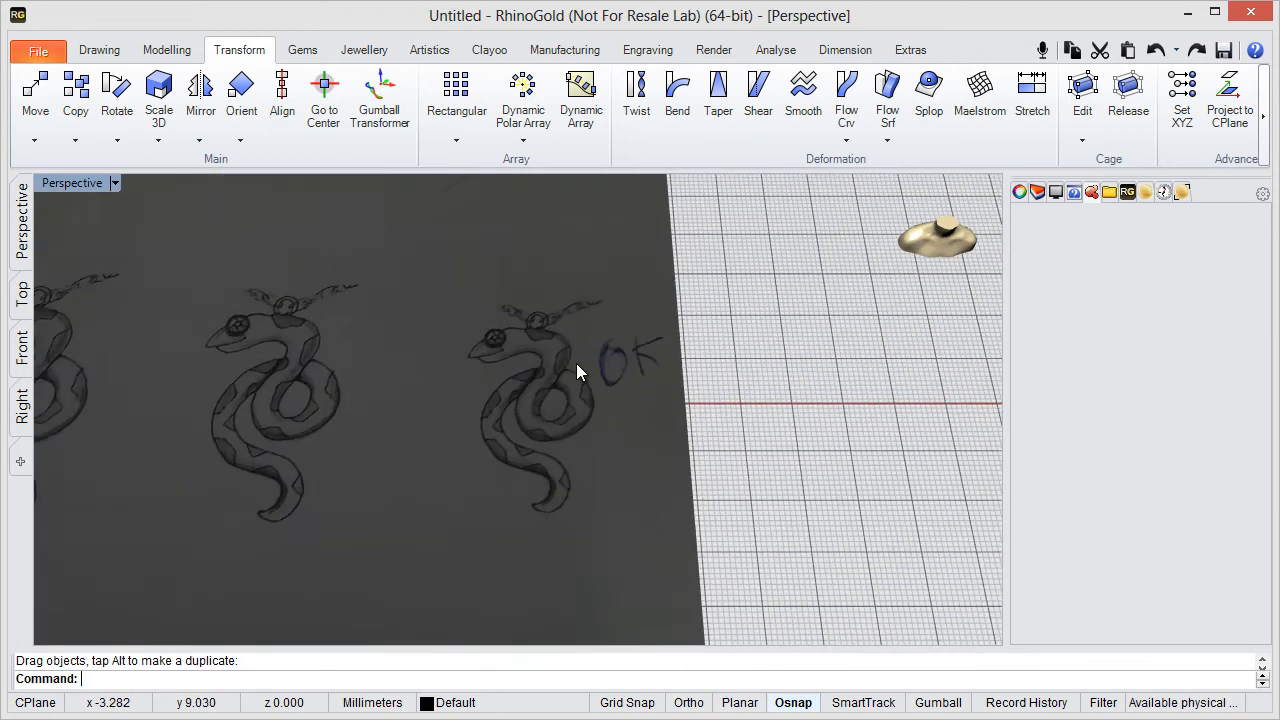
- Set the sketch image's material transparency to 33%
{"action": "scroll", "coordinate": [560, 340], "scroll_direction": "up", "scroll_amount": 2}
{"action": "left_click", "coordinate": [558, 342]}
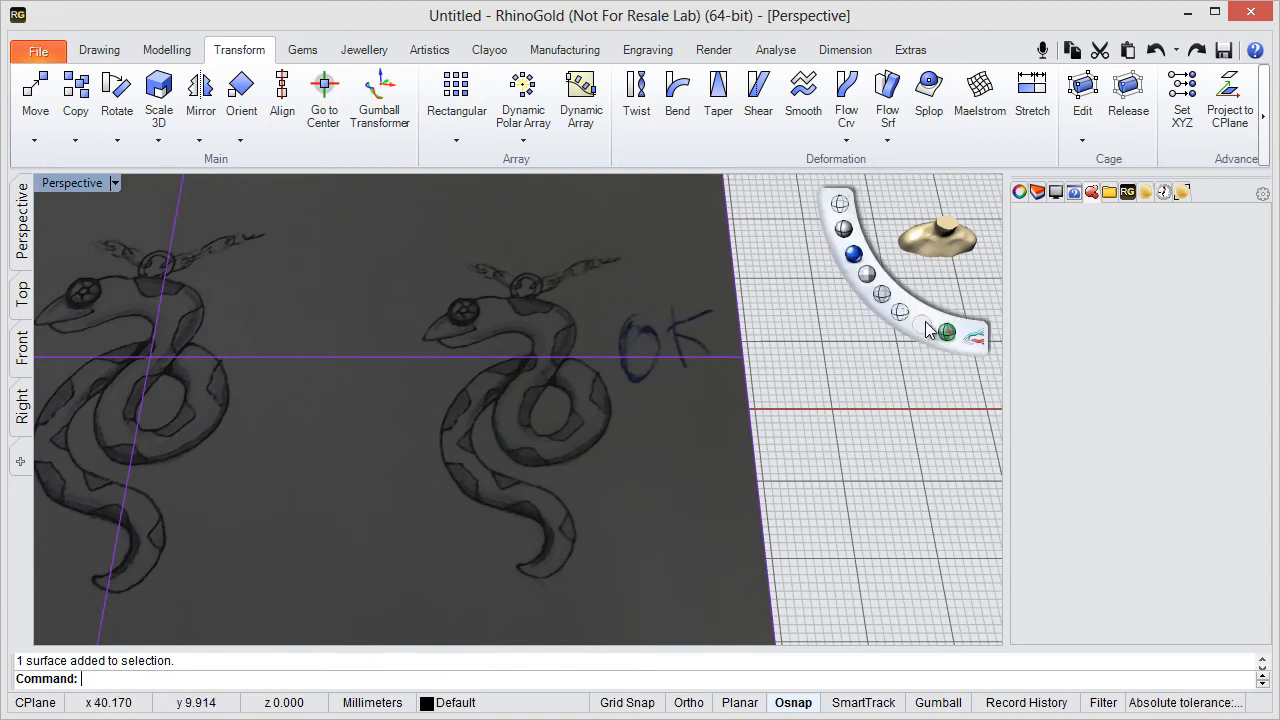
{"action": "left_click", "coordinate": [1020, 193]}
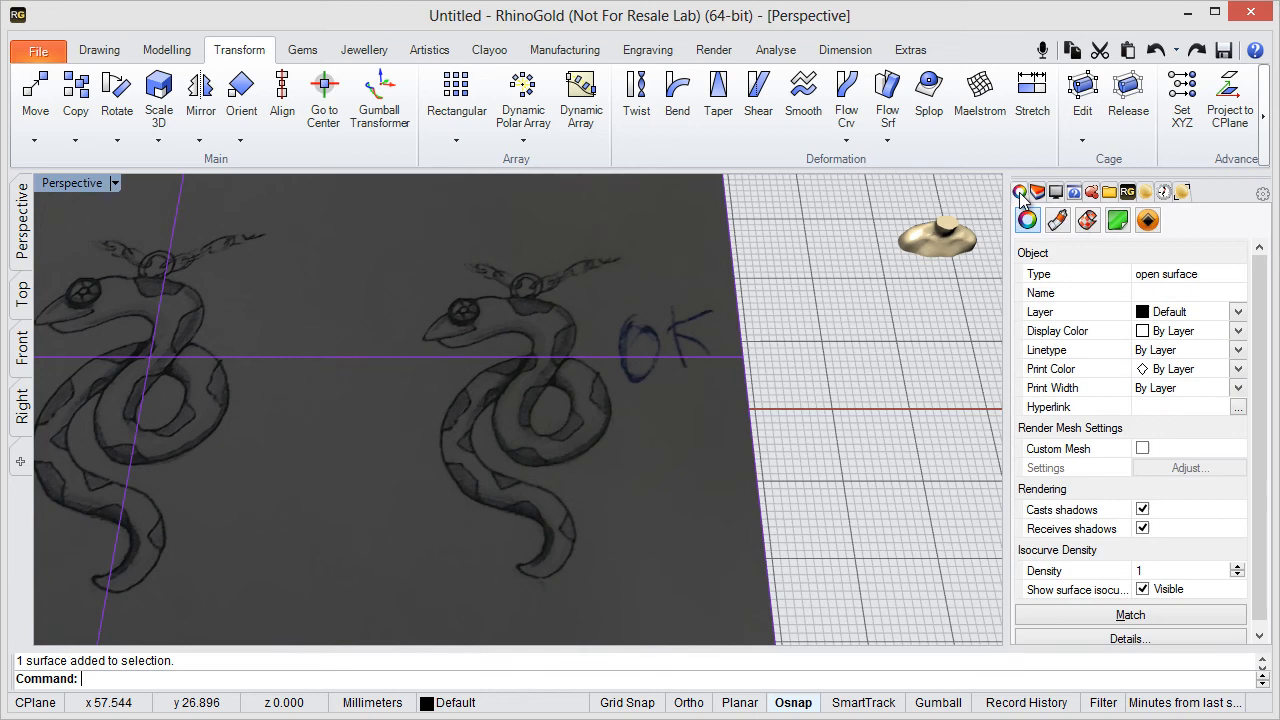
{"action": "left_click", "coordinate": [1062, 226]}
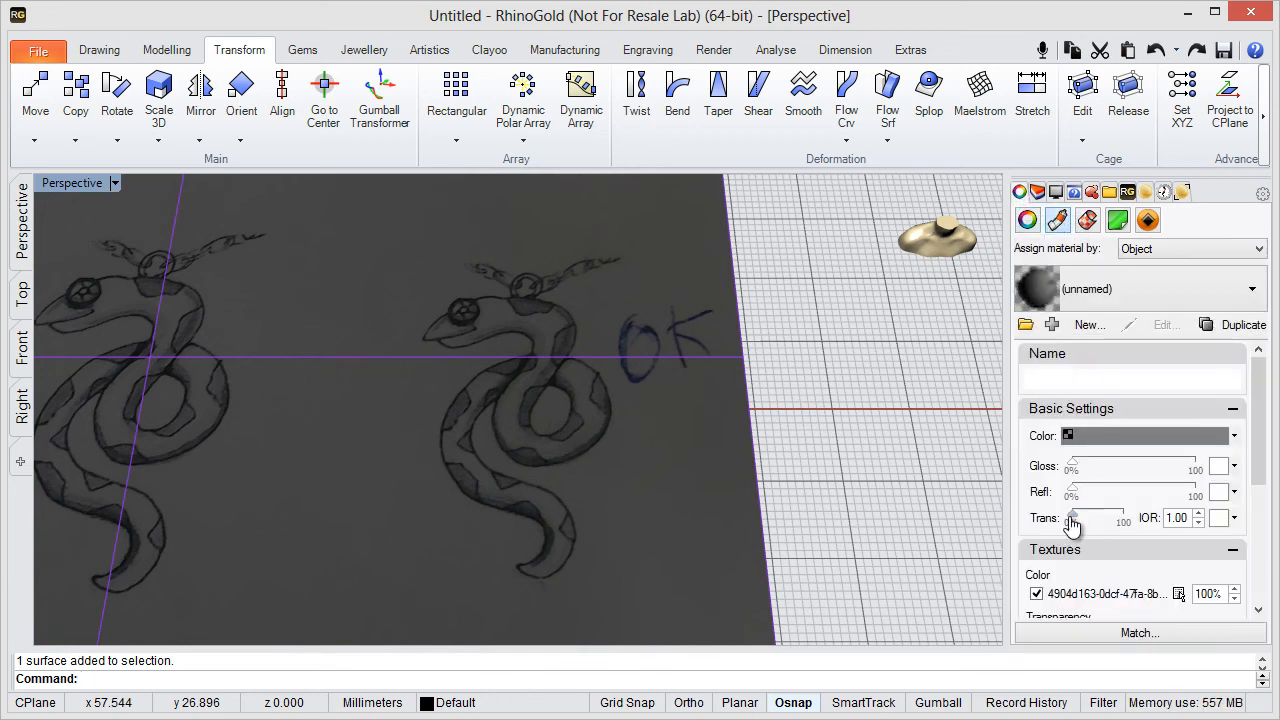
{"action": "left_click_drag", "start_coordinate": [1071, 522], "coordinate": [1090, 524]}
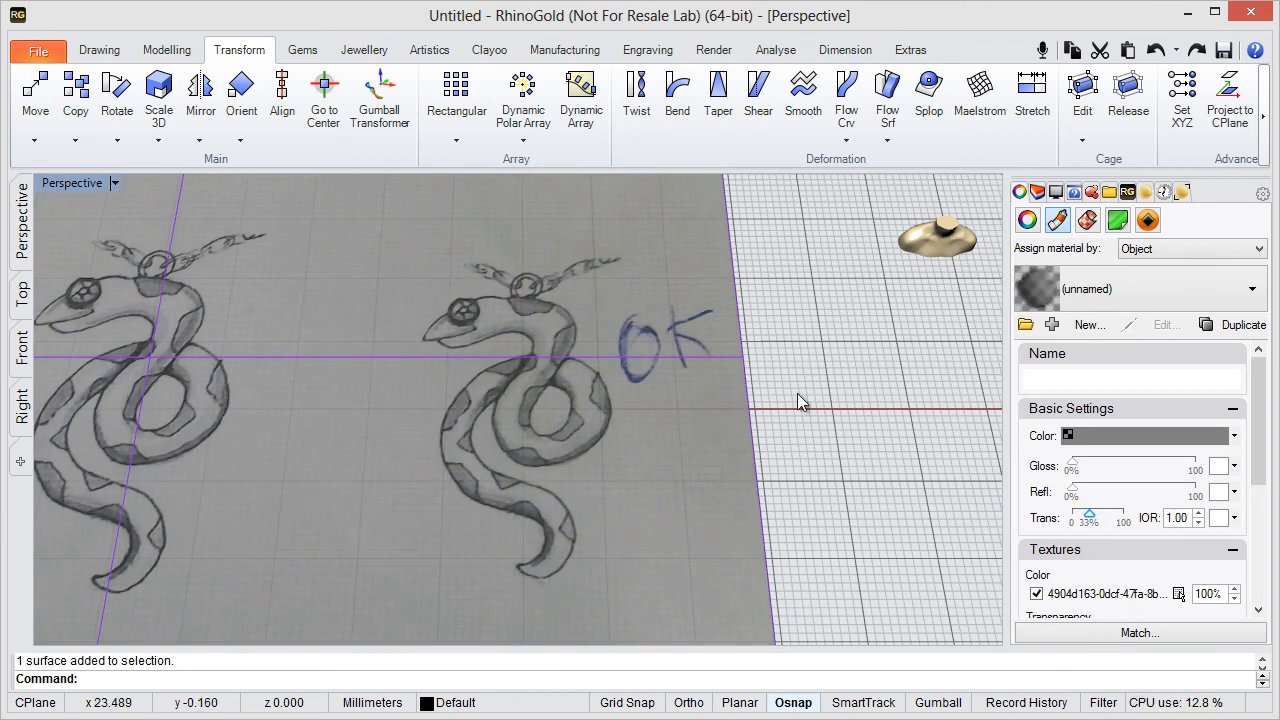
{"action": "left_click", "coordinate": [812, 369]}
- Lock the sketch image so it cannot be selected or moved
{"action": "right_click_drag", "start_coordinate": [532, 343], "coordinate": [500, 365], "text": "shift"}
{"action": "scroll", "coordinate": [498, 347], "scroll_direction": "down", "scroll_amount": 5}
{"action": "scroll", "coordinate": [501, 351], "scroll_direction": "up", "scroll_amount": 3}
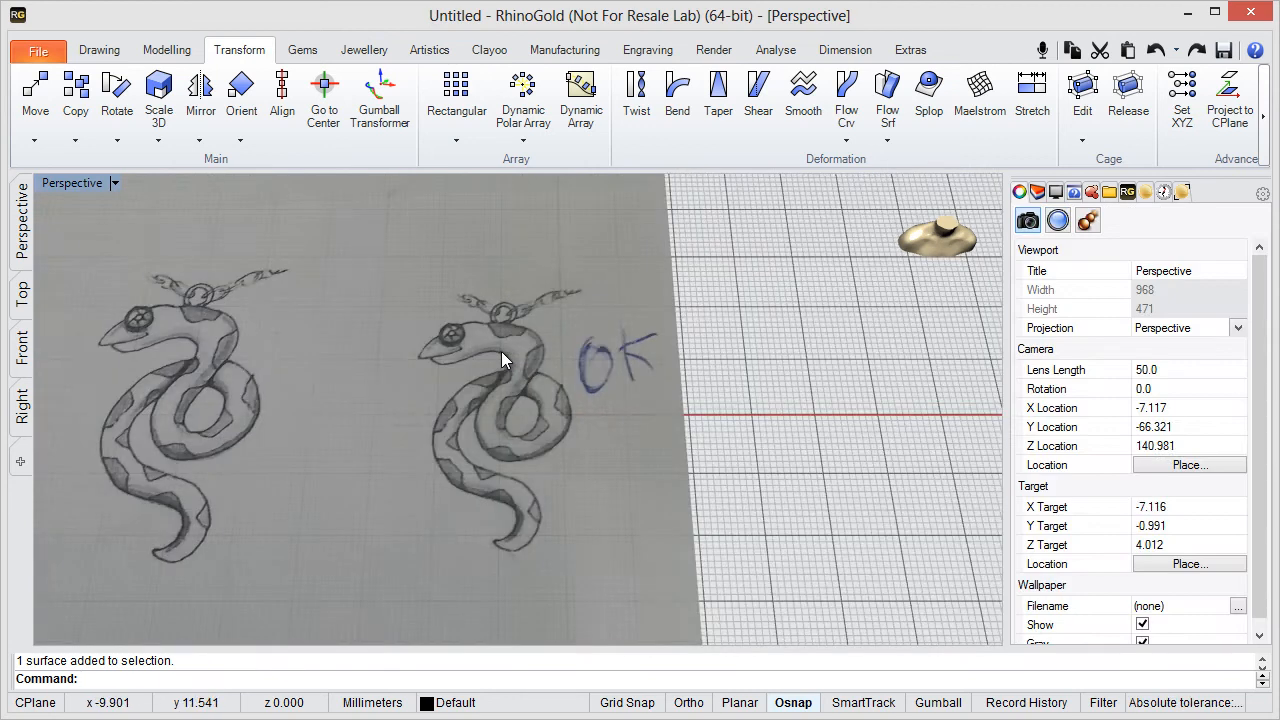
{"action": "scroll", "coordinate": [501, 351], "scroll_direction": "up", "scroll_amount": 3}
{"action": "scroll", "coordinate": [481, 368], "scroll_direction": "down", "scroll_amount": 3}
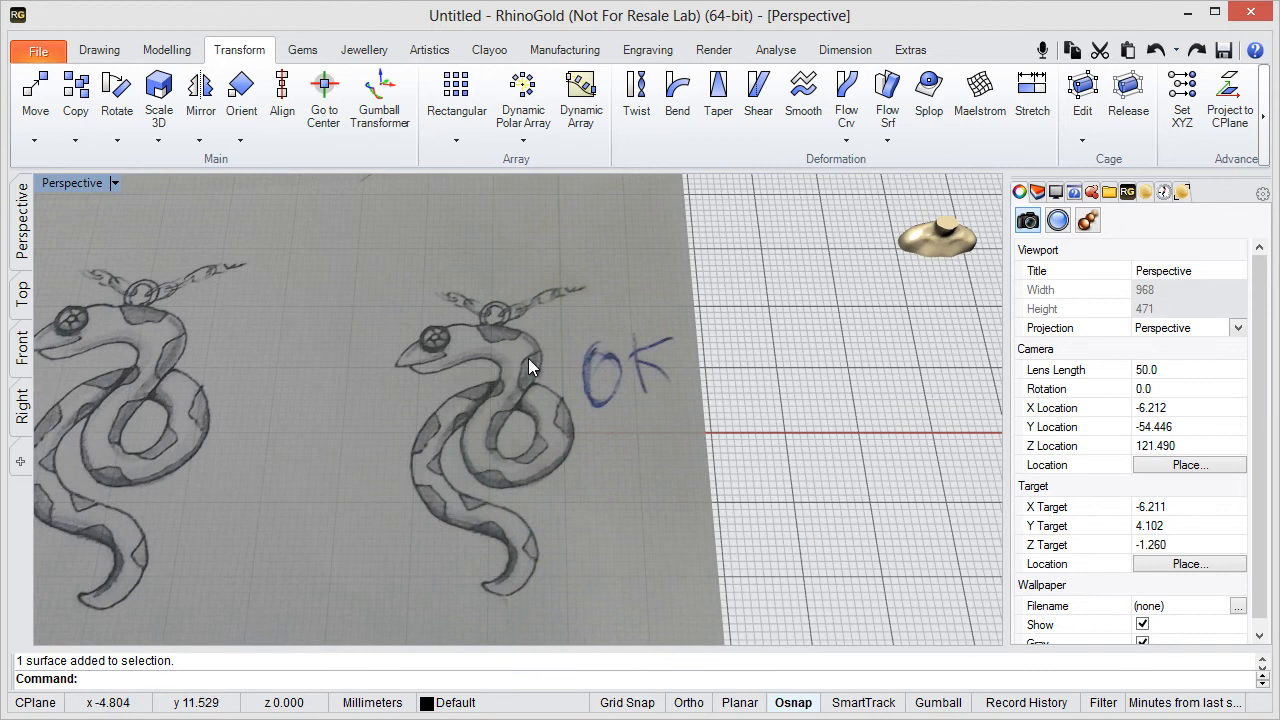
{"action": "mouse_move", "coordinate": [528, 360]}
{"action": "right_mouse_down", "text": "shift"}
{"action": "mouse_move", "coordinate": [457, 366]}
{"action": "mouse_move", "coordinate": [488, 350]}
{"action": "right_mouse_up", "text": "shift"}
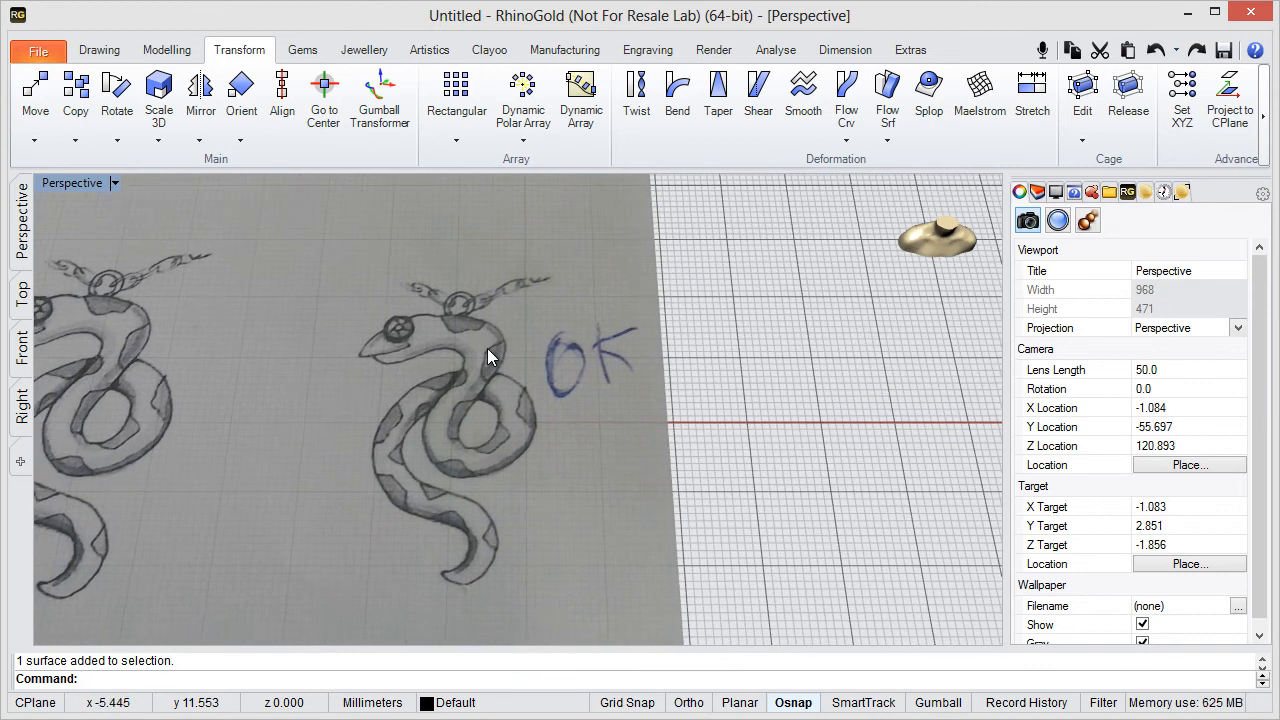
{"action": "left_click", "coordinate": [487, 348]}
{"action": "mouse_move", "coordinate": [854, 231]}
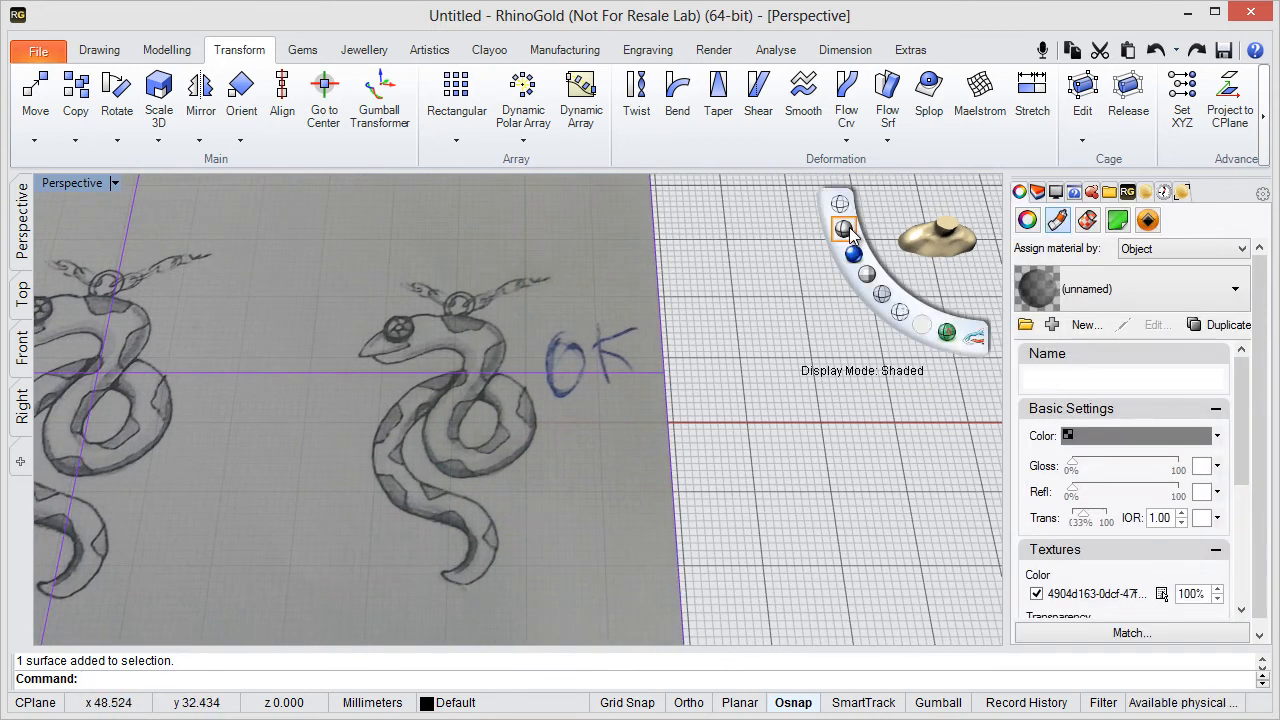
{"action": "left_click", "coordinate": [899, 312]}
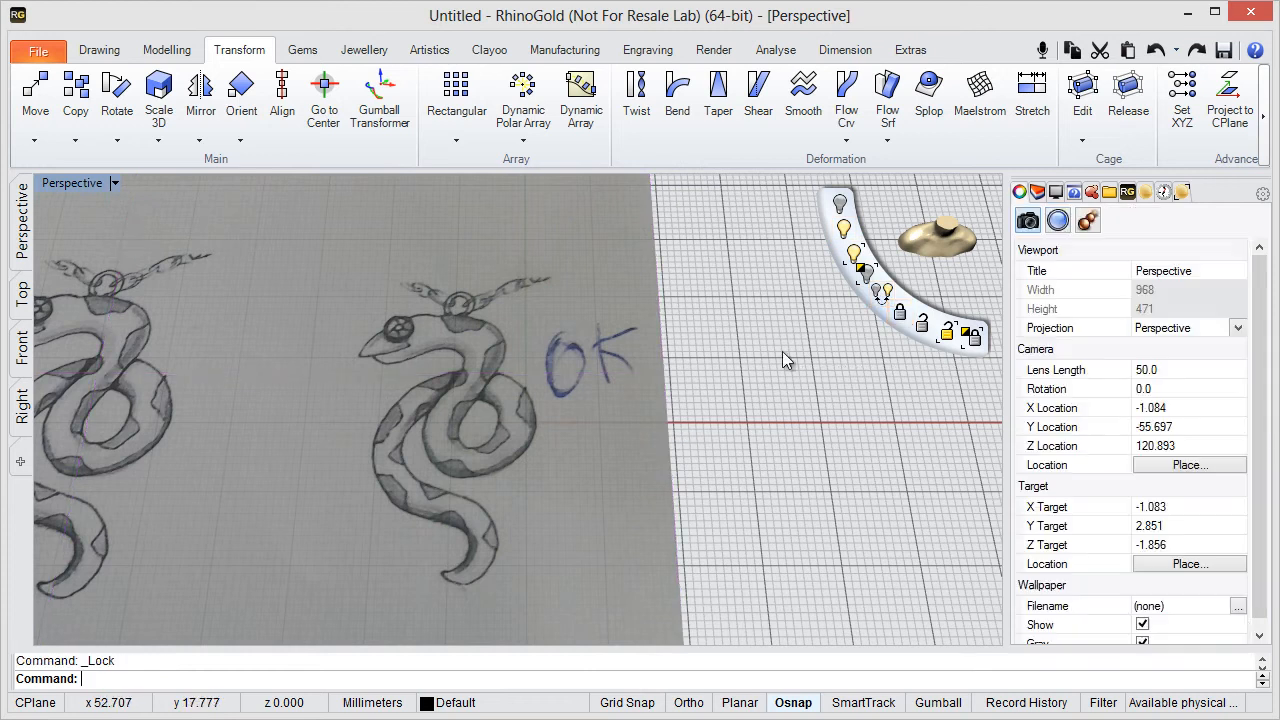
- Make Layer 01 the current layer
{"action": "scroll", "coordinate": [370, 356], "scroll_direction": "down", "scroll_amount": 5}
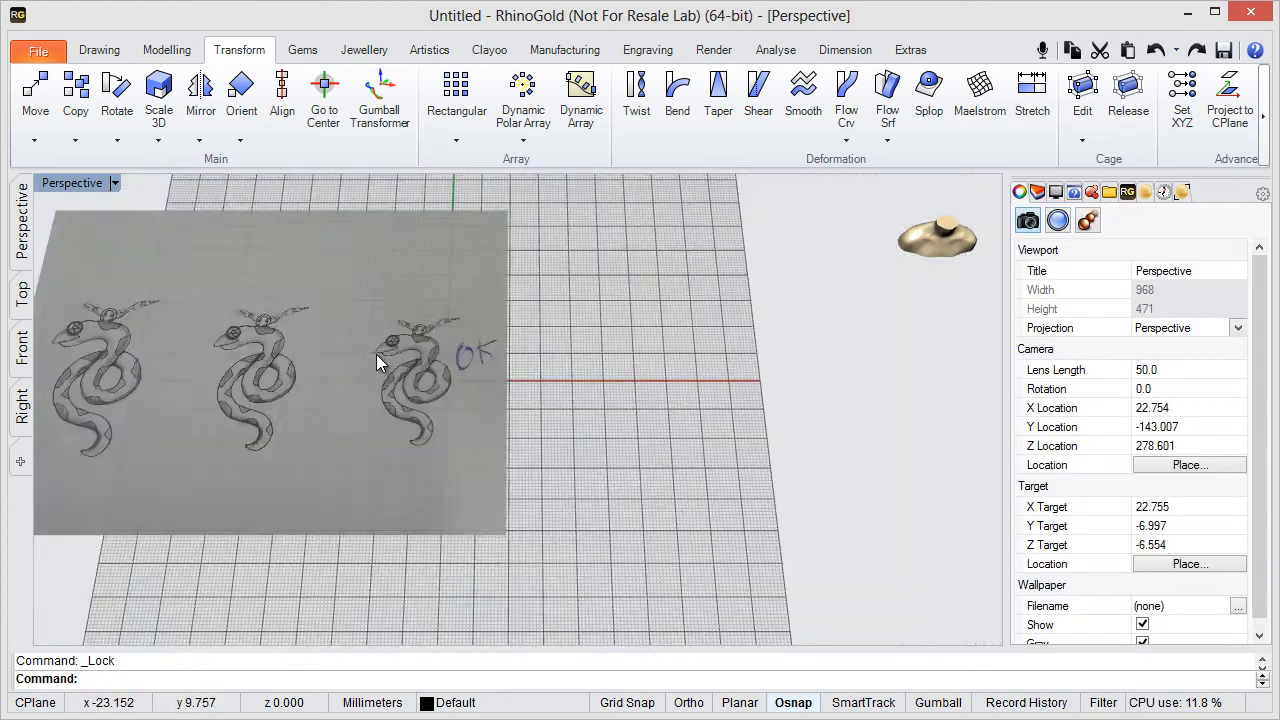
{"action": "scroll", "coordinate": [420, 360], "scroll_direction": "up", "scroll_amount": 7}
{"action": "right_click_drag", "start_coordinate": [425, 390], "coordinate": [507, 368], "text": "shift"}
{"action": "scroll", "coordinate": [501, 335], "scroll_direction": "down", "scroll_amount": 2}
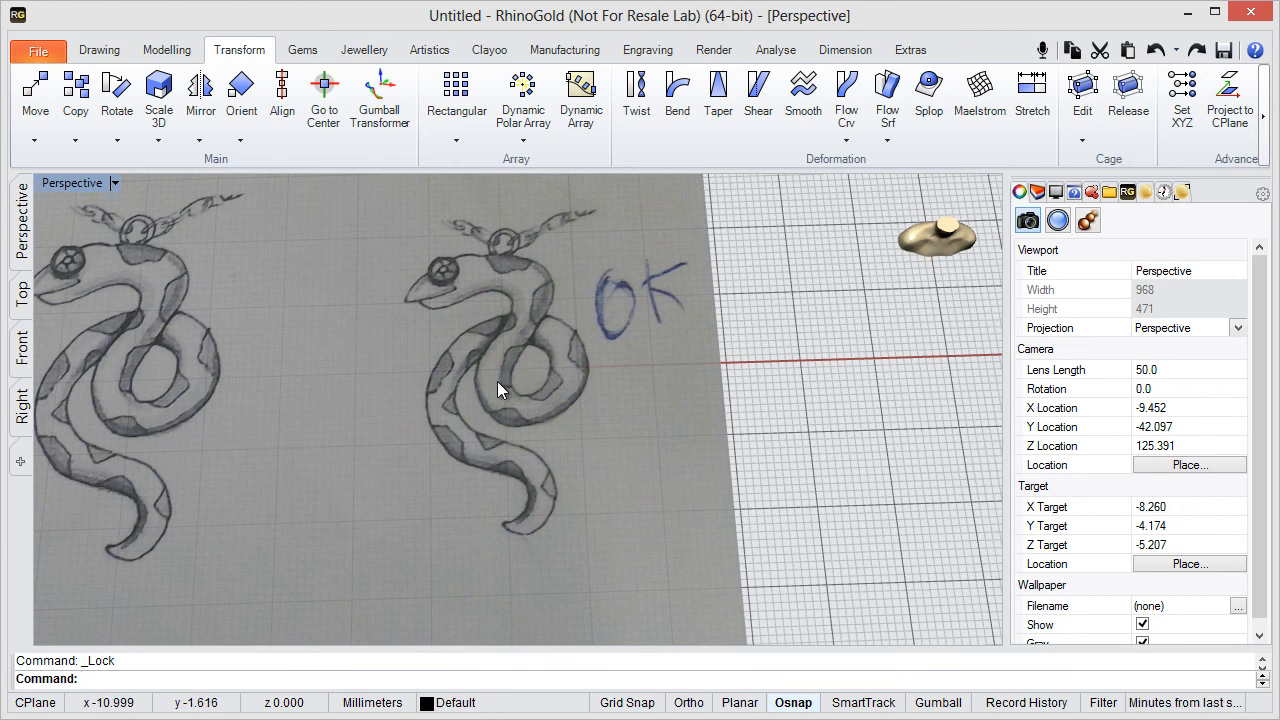
{"action": "right_click_drag", "start_coordinate": [474, 372], "coordinate": [523, 366], "text": "shift"}
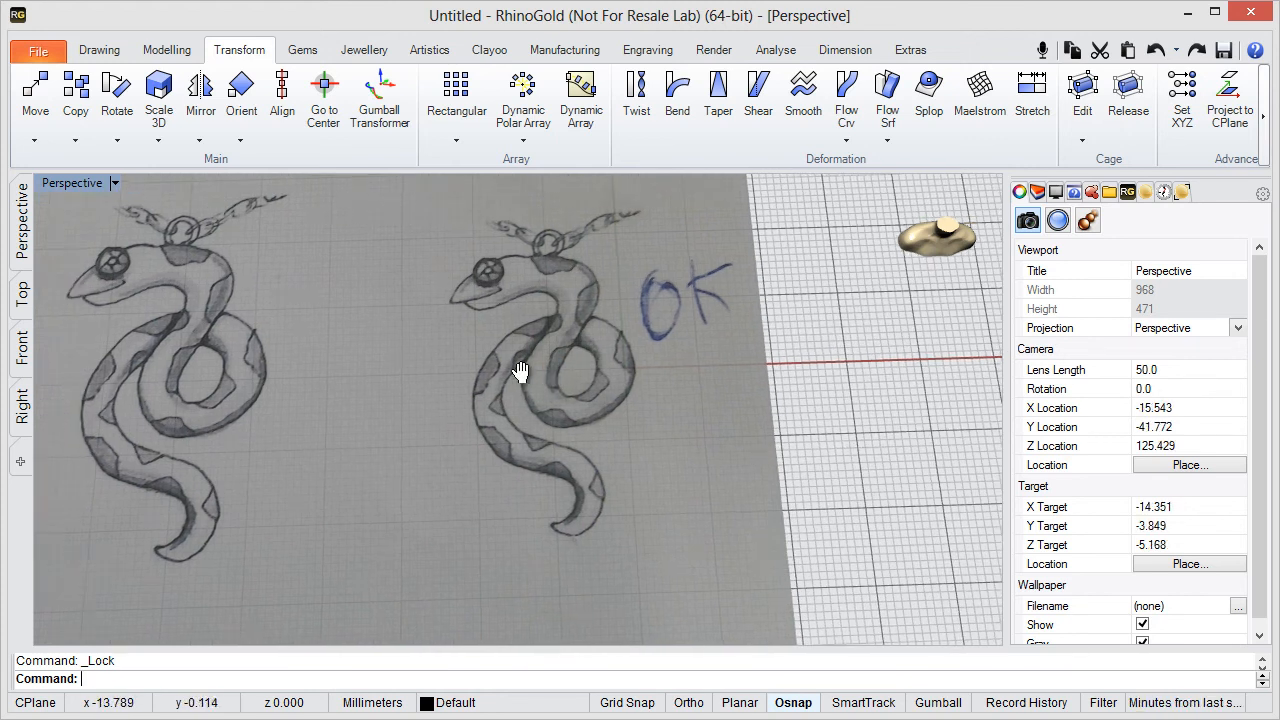
{"action": "left_click", "coordinate": [450, 702]}
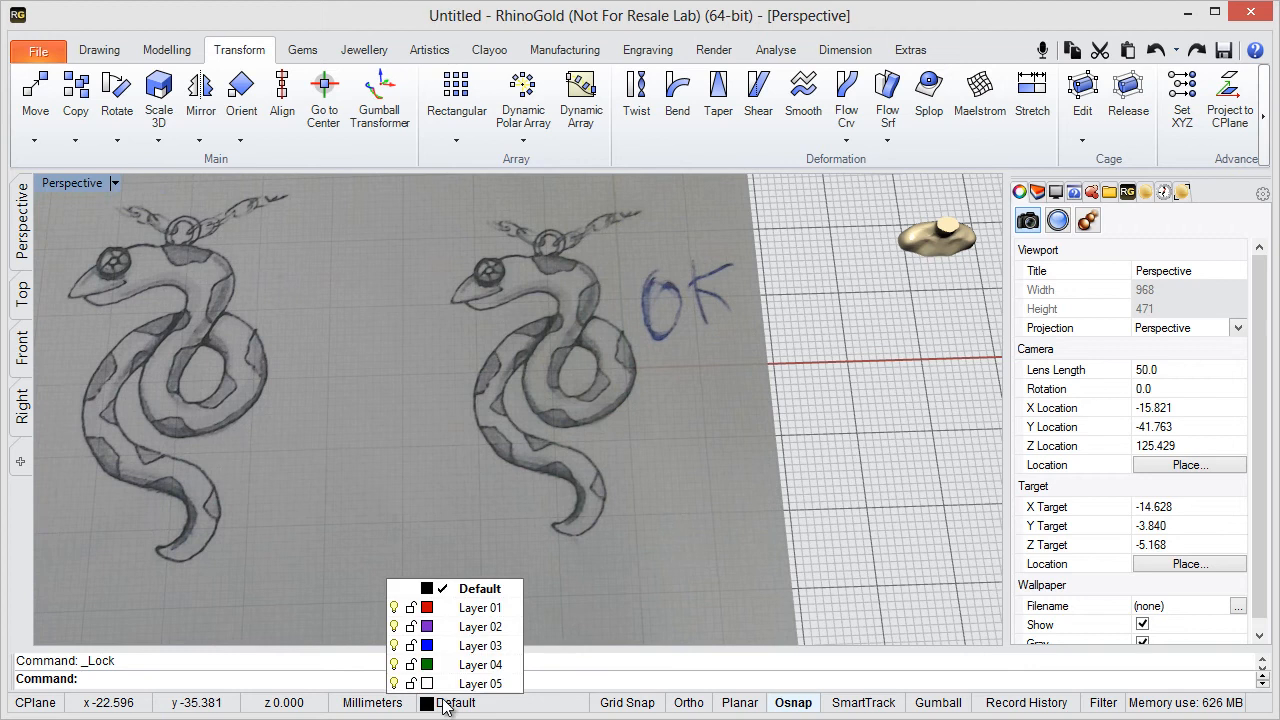
{"action": "left_click", "coordinate": [443, 609]}
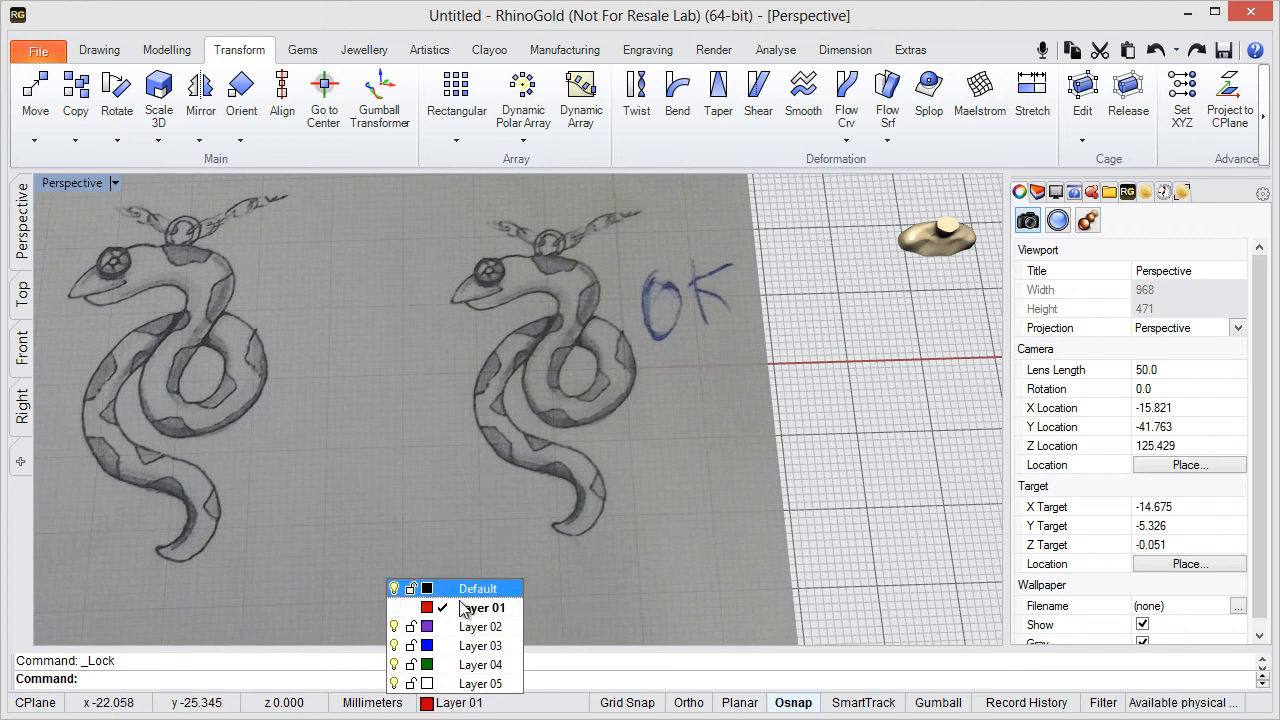
- Switch to a full-size Top view framed on the snake marked OK
{"action": "right_click_drag", "start_coordinate": [502, 335], "coordinate": [592, 295], "text": "shift"}
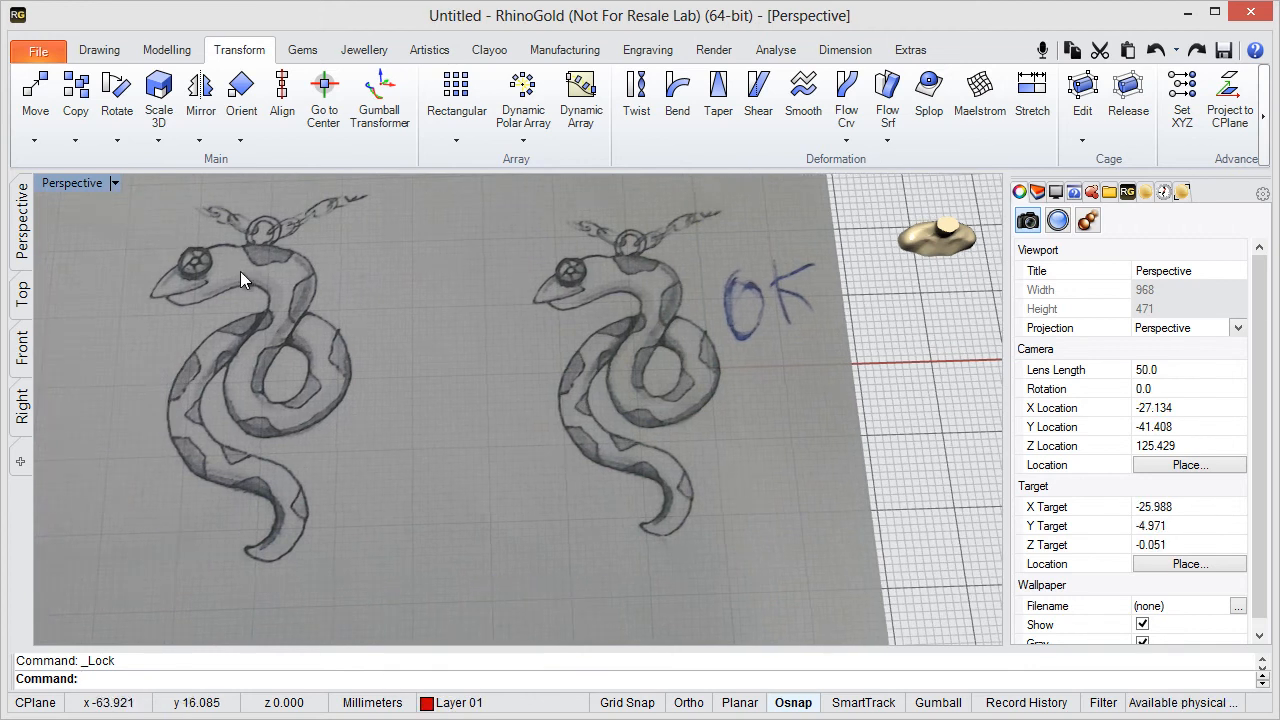
{"action": "double_click", "coordinate": [66, 184]}
{"action": "double_click", "coordinate": [52, 187]}
{"action": "scroll", "coordinate": [349, 312], "scroll_direction": "down", "scroll_amount": 5}
{"action": "right_click_drag", "start_coordinate": [356, 335], "coordinate": [441, 393]}
{"action": "scroll", "coordinate": [430, 432], "scroll_direction": "up", "scroll_amount": 2}
{"action": "scroll", "coordinate": [430, 432], "scroll_direction": "down", "scroll_amount": 2}
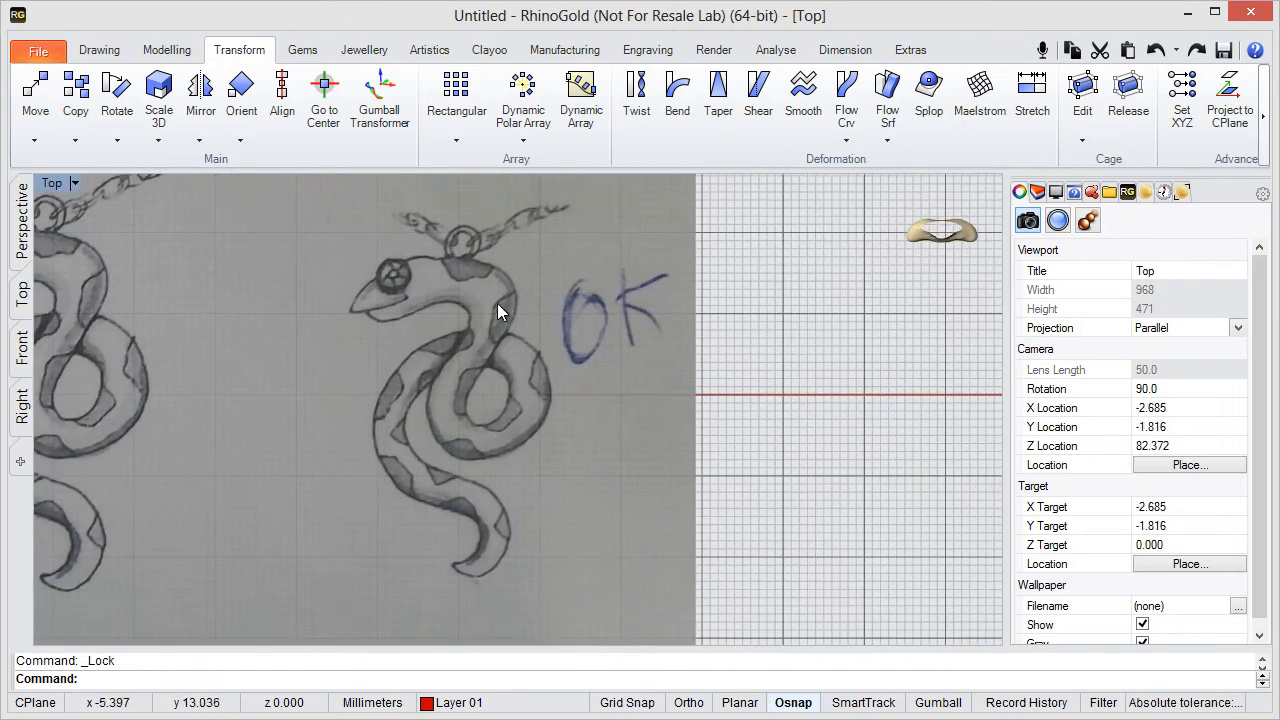
- Start an interpolated curve at the OK snake's mouth and trace along the middle of its head and down the neck
{"action": "left_click", "coordinate": [100, 50]}
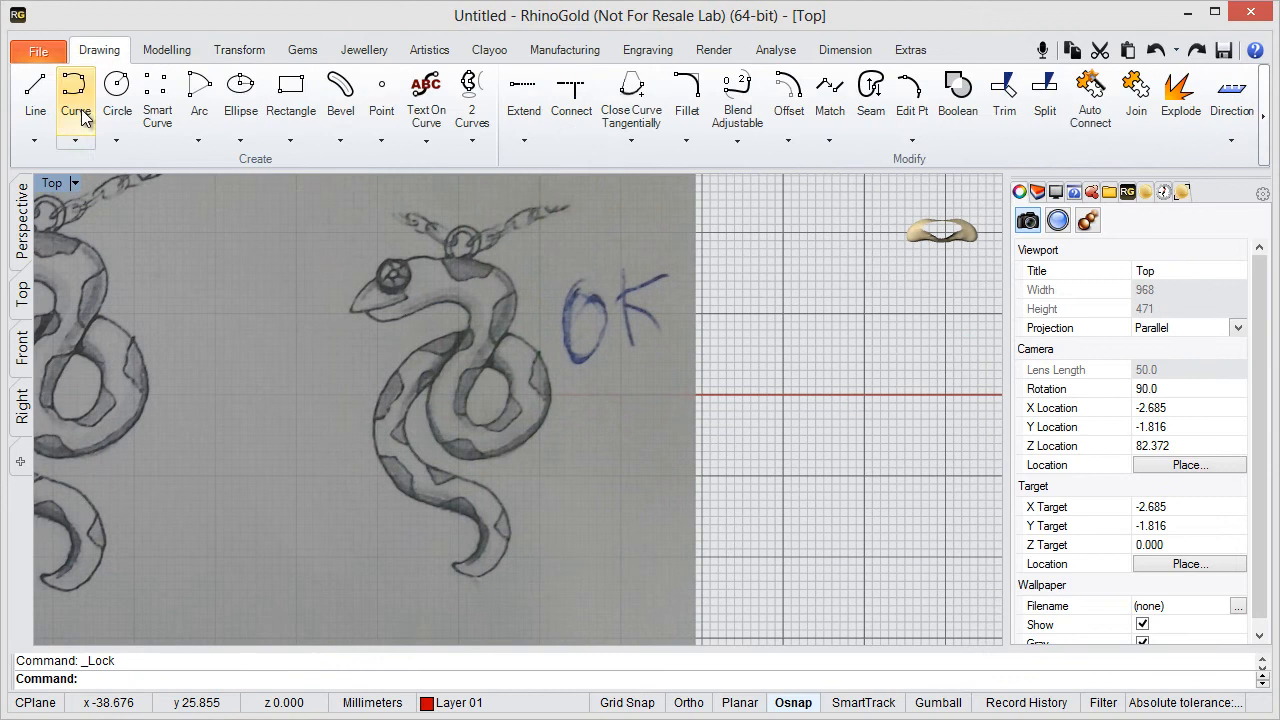
{"action": "left_click", "coordinate": [75, 92]}
{"action": "scroll", "coordinate": [405, 293], "scroll_direction": "up", "scroll_amount": 2}
{"action": "scroll", "coordinate": [405, 293], "scroll_direction": "up", "scroll_amount": 2}
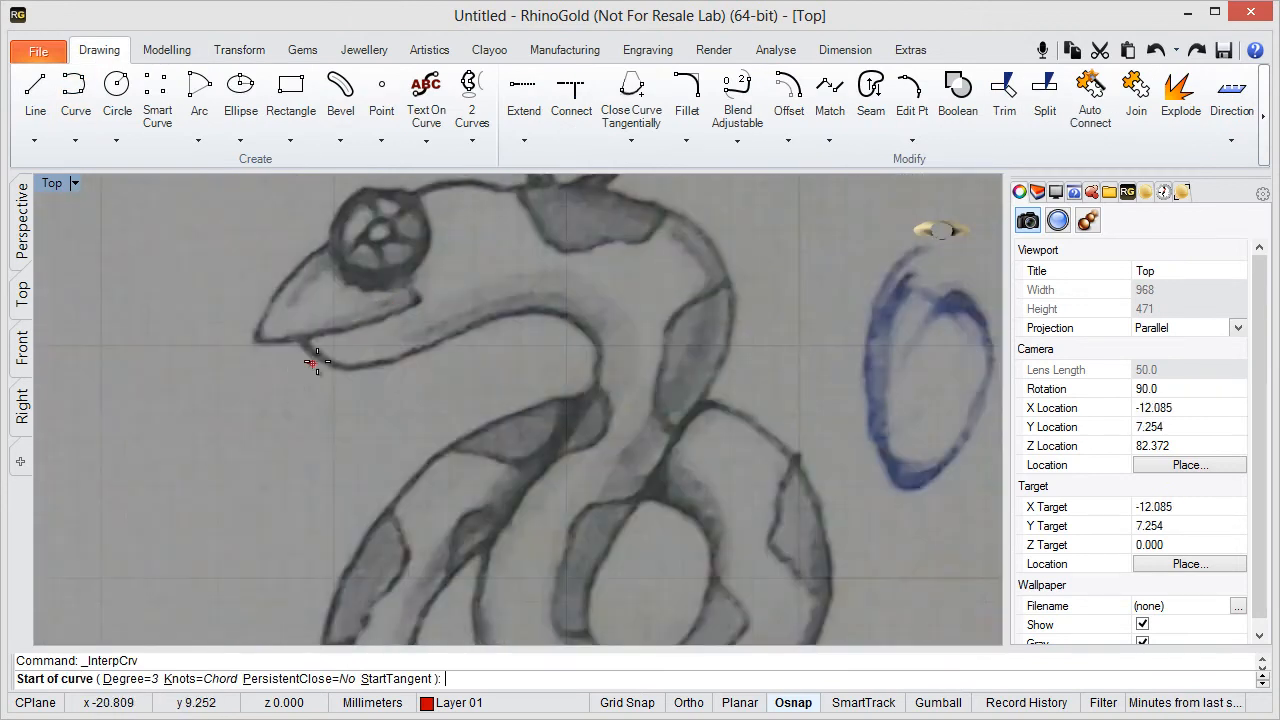
{"action": "left_click", "coordinate": [288, 358]}
{"action": "left_click", "coordinate": [436, 267]}
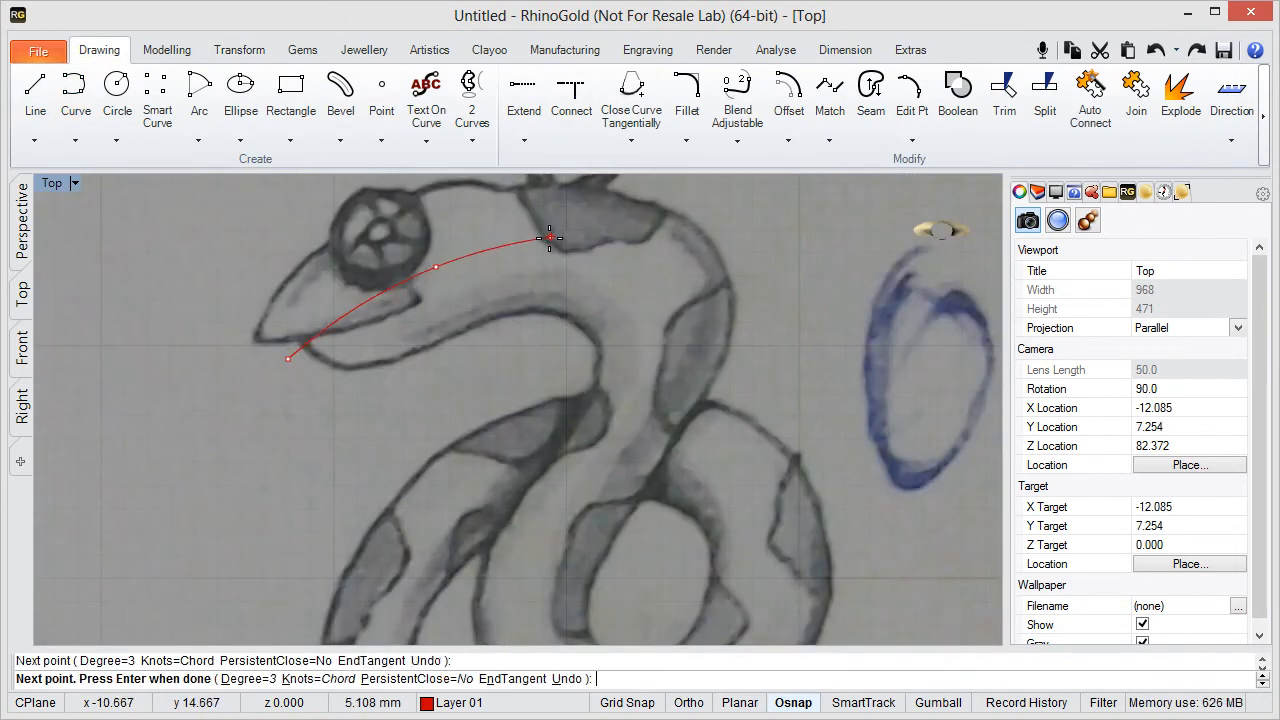
{"action": "left_click", "coordinate": [549, 246]}
{"action": "left_click", "coordinate": [638, 273]}
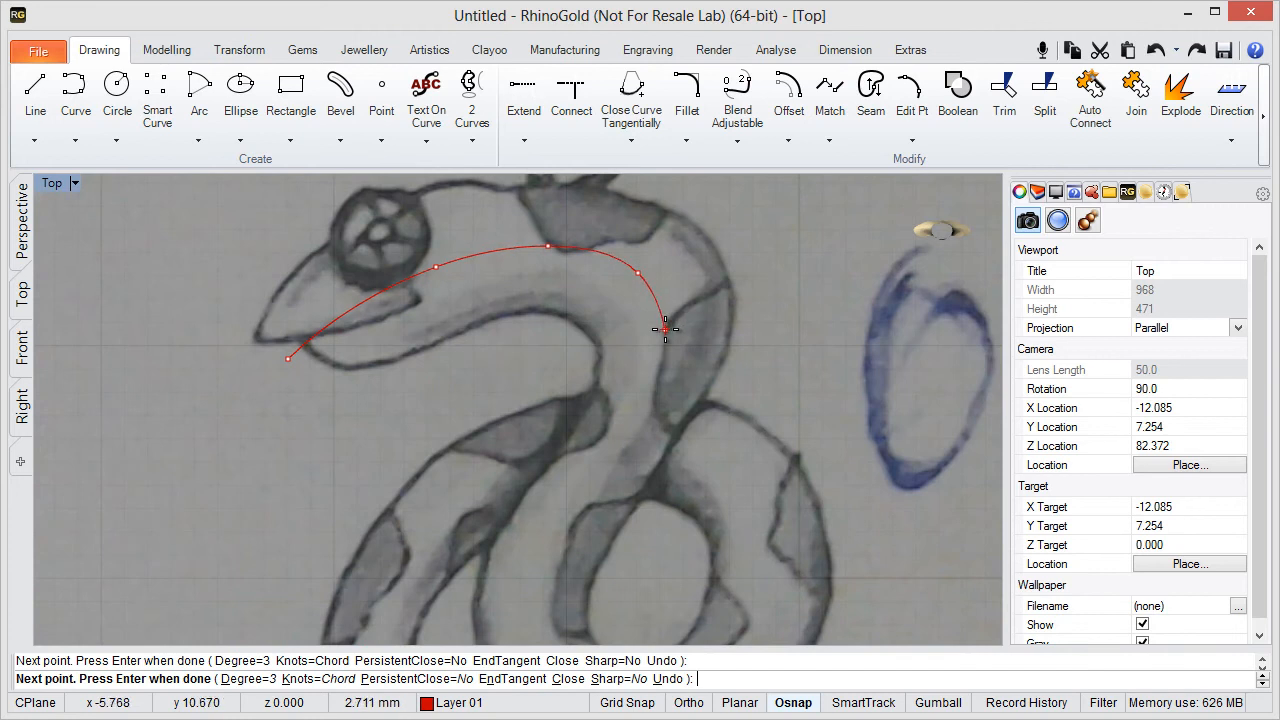
{"action": "left_click", "coordinate": [665, 330]}
{"action": "left_click", "coordinate": [630, 404]}
- Continue the curve around the snake's coil, following the middle of the body in the sketch
{"action": "right_click_drag", "start_coordinate": [612, 490], "coordinate": [640, 309]}
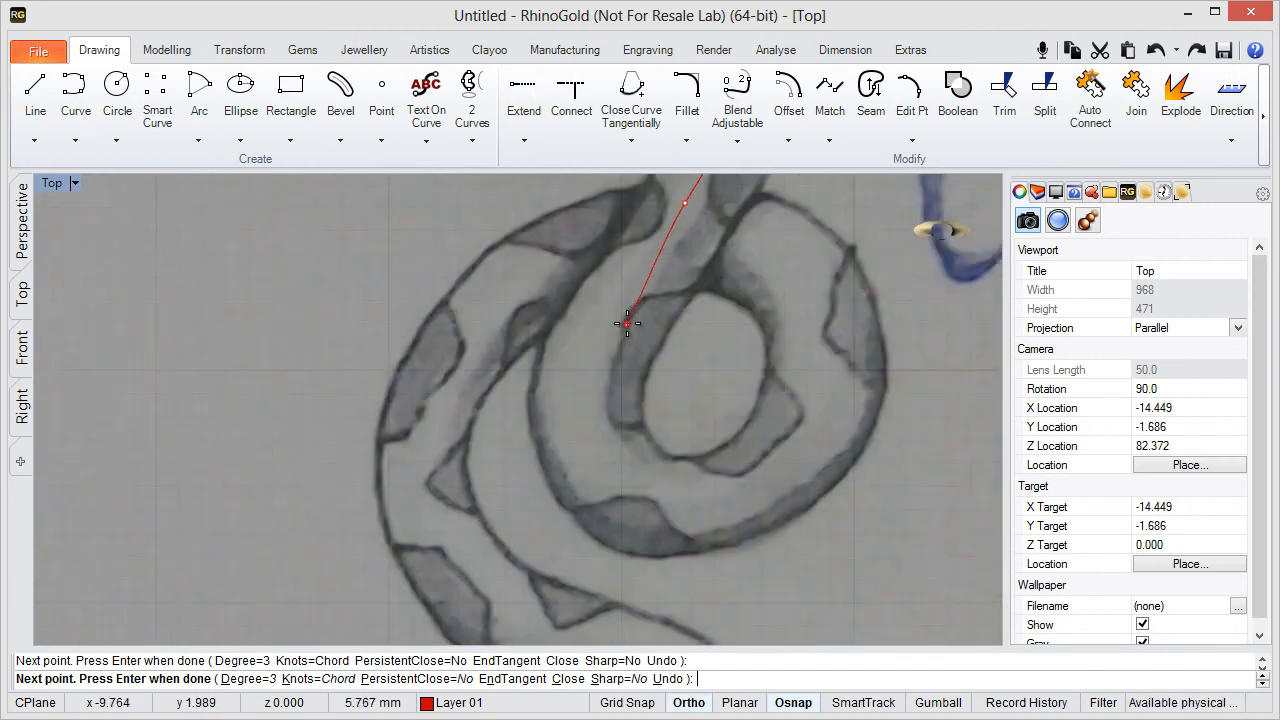
{"action": "left_click", "coordinate": [599, 439]}
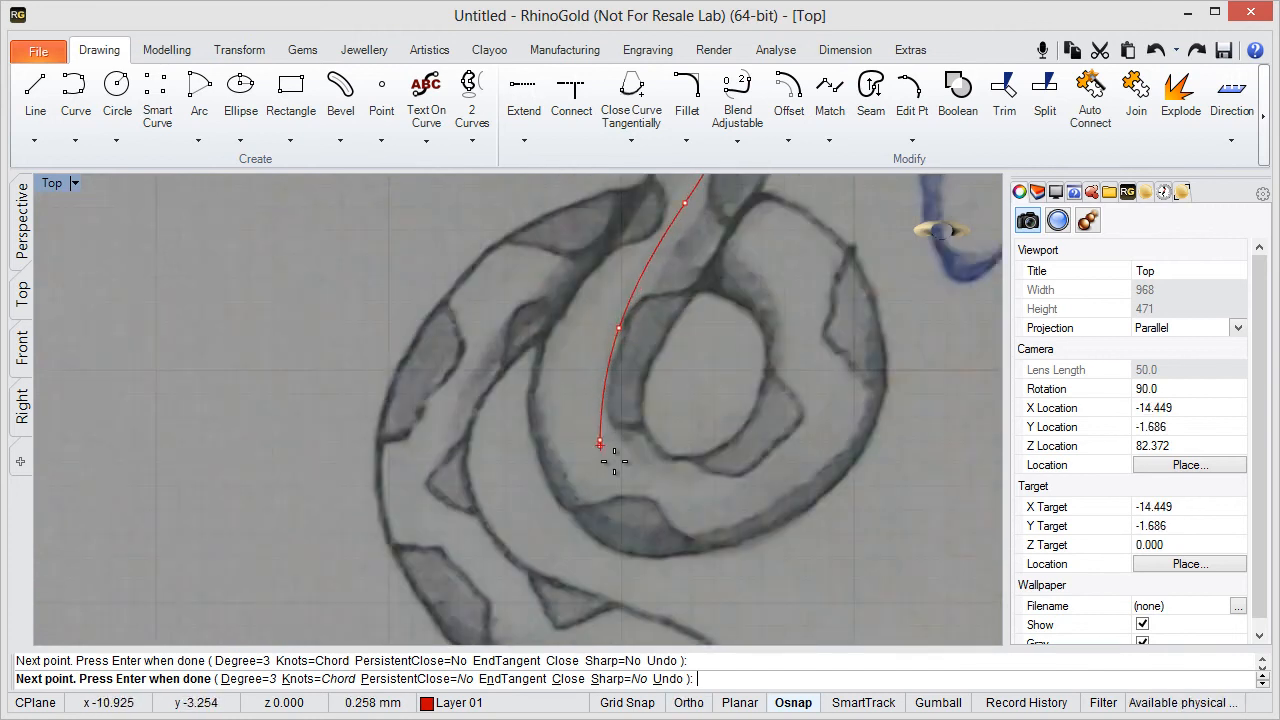
{"action": "left_click", "coordinate": [672, 507]}
{"action": "left_click", "coordinate": [769, 466]}
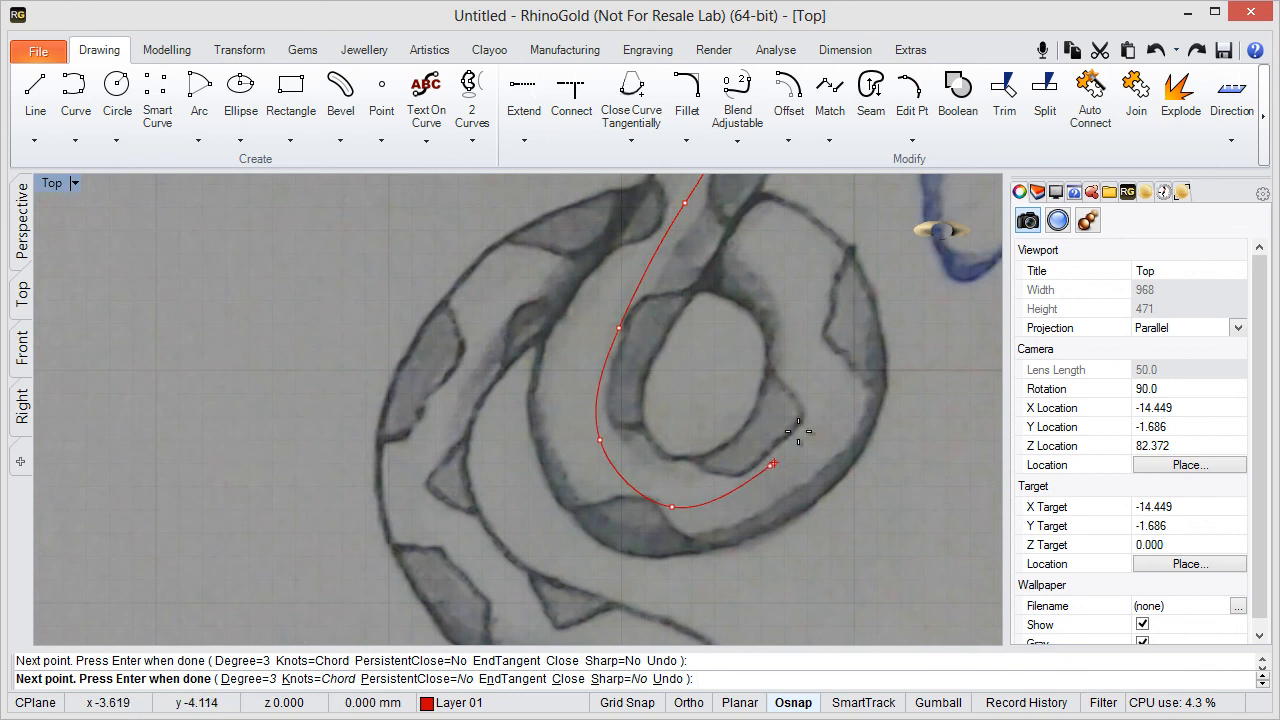
{"action": "left_click", "coordinate": [820, 335]}
{"action": "left_click", "coordinate": [755, 235]}
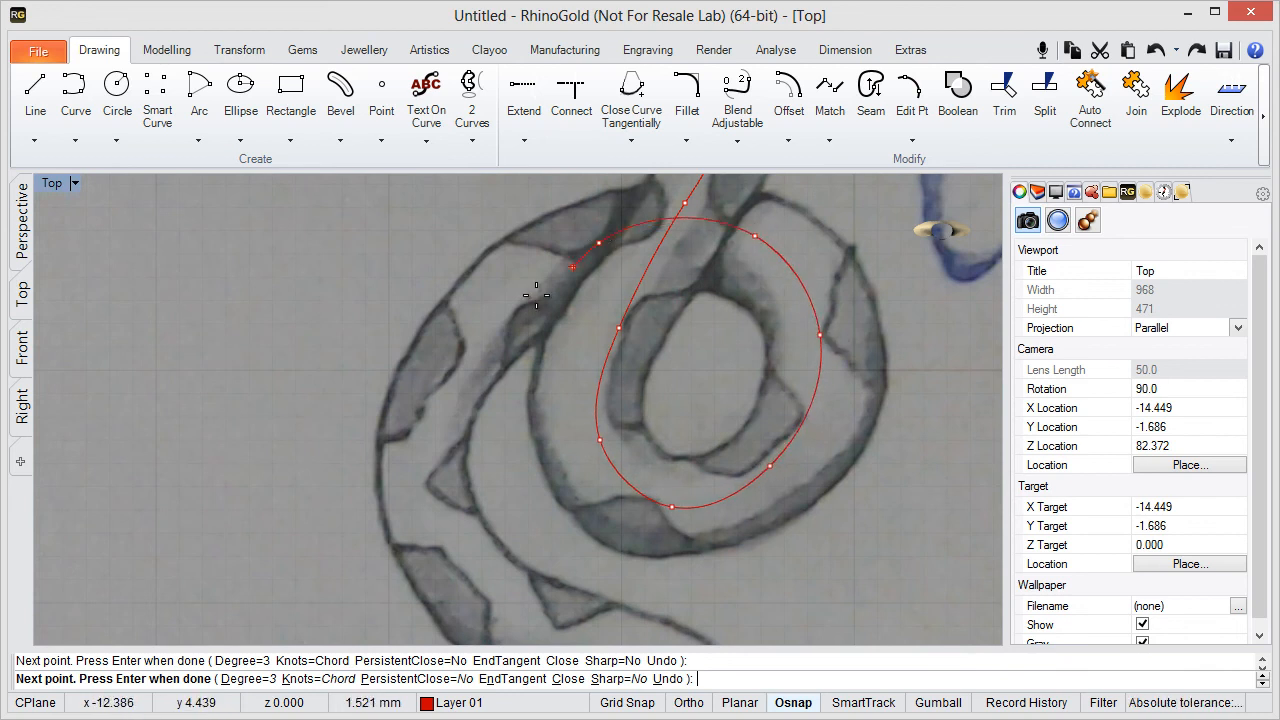
- Trace the remaining body from the top of the coil down to the tail tip and finish the curve
{"action": "left_click", "coordinate": [598, 242]}
{"action": "left_click", "coordinate": [461, 343]}
{"action": "right_click_drag", "start_coordinate": [425, 437], "coordinate": [359, 310], "text": "shift"}
{"action": "left_click", "coordinate": [370, 390]}
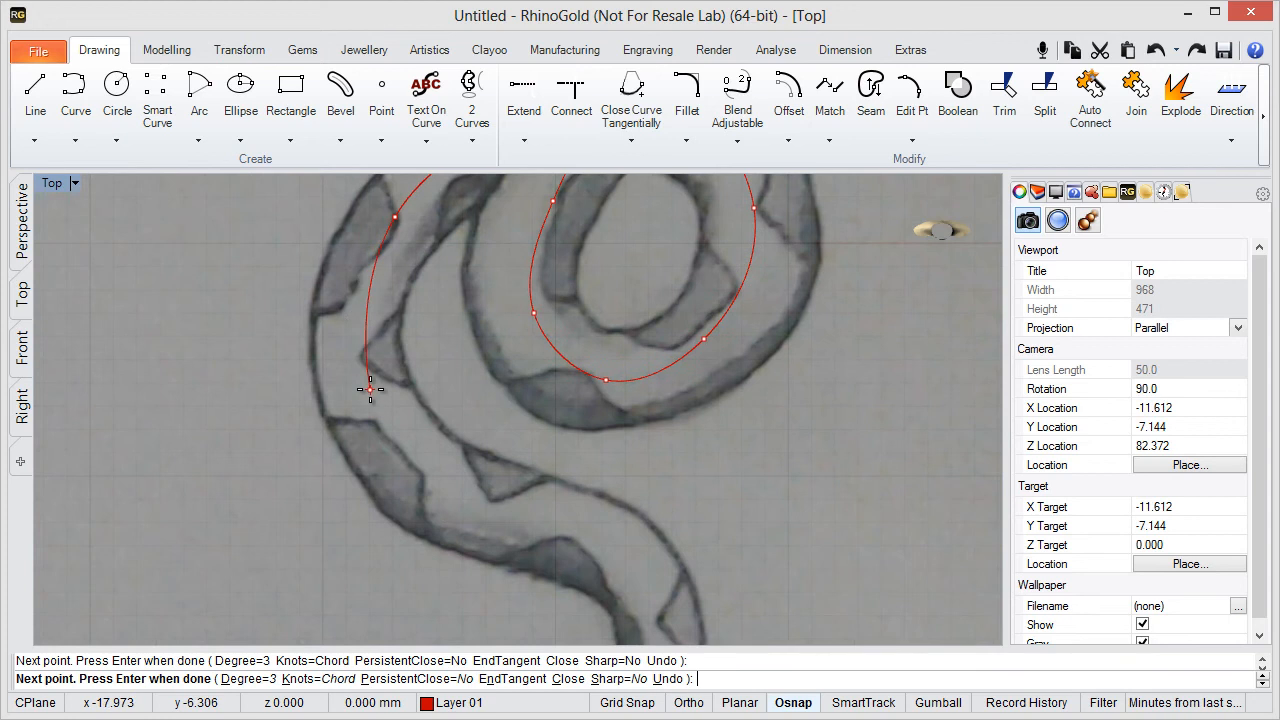
{"action": "left_click", "coordinate": [460, 492]}
{"action": "left_click", "coordinate": [580, 537]}
{"action": "right_click_drag", "start_coordinate": [580, 537], "coordinate": [494, 366]}
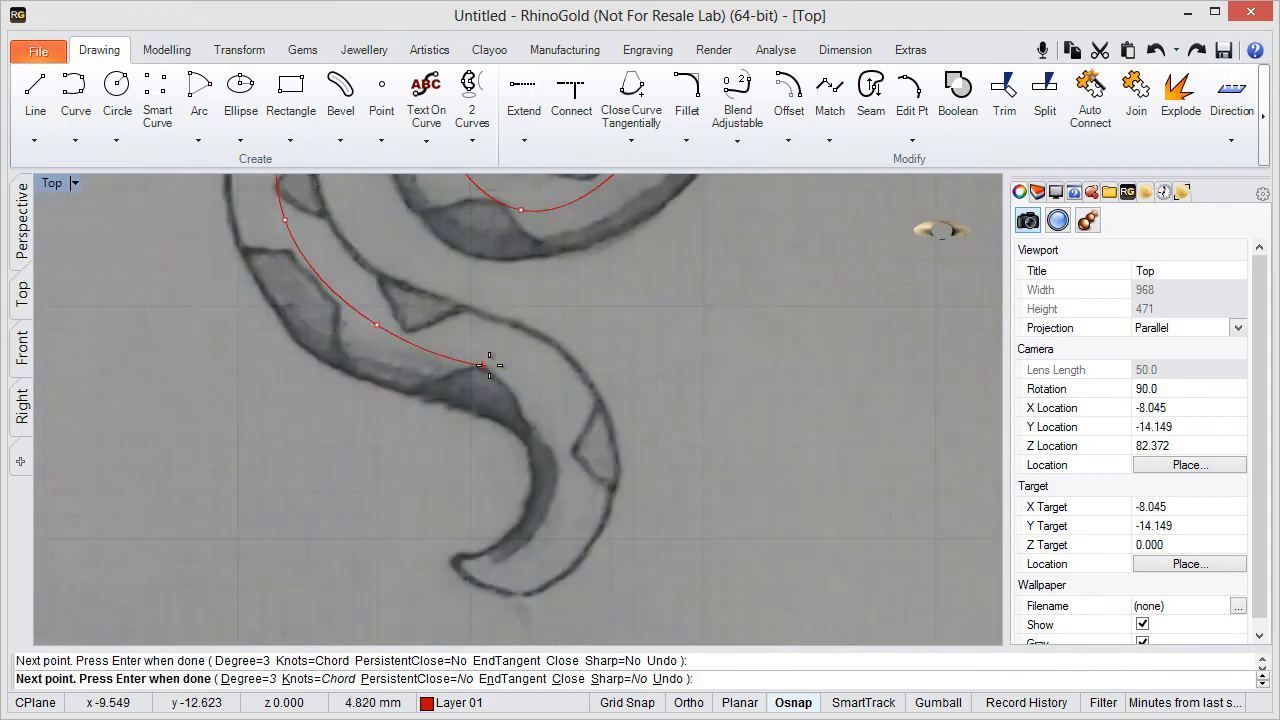
{"action": "left_click", "coordinate": [567, 437]}
{"action": "left_click", "coordinate": [562, 517]}
{"action": "left_click", "coordinate": [513, 571]}
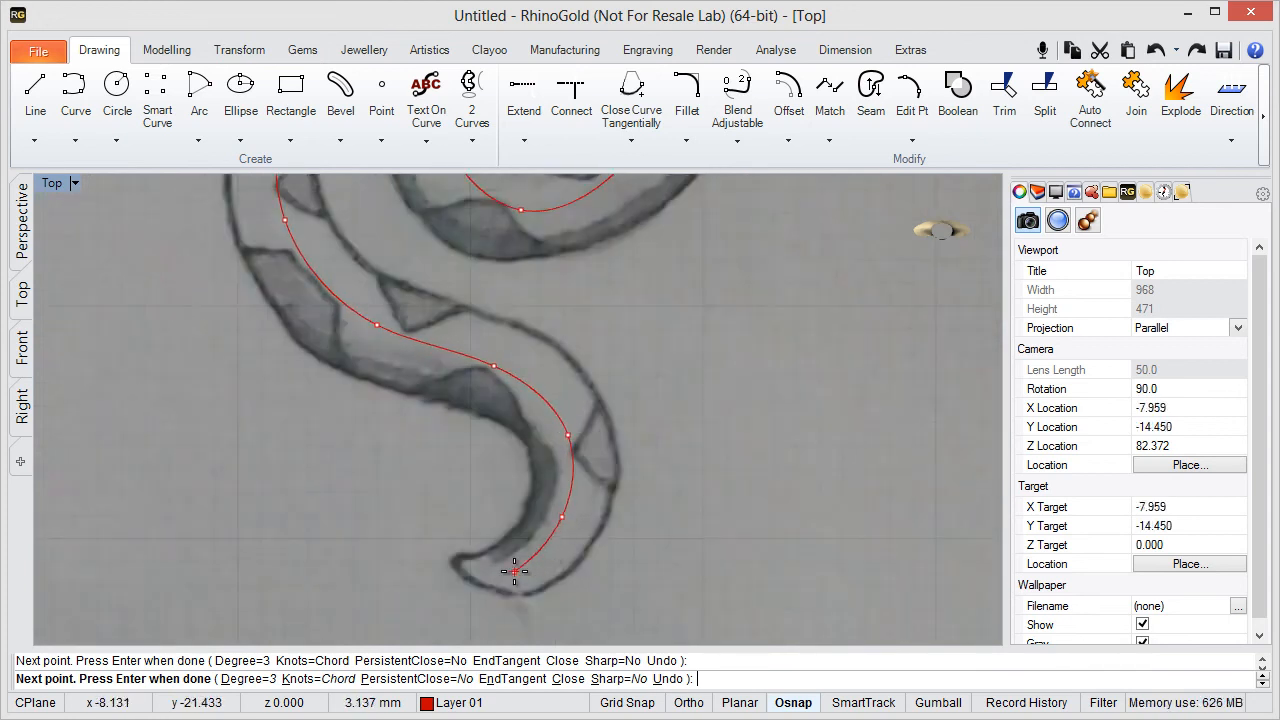
{"action": "right_click", "coordinate": [461, 562]}
{"action": "scroll", "coordinate": [459, 405], "scroll_direction": "down", "scroll_amount": 8}
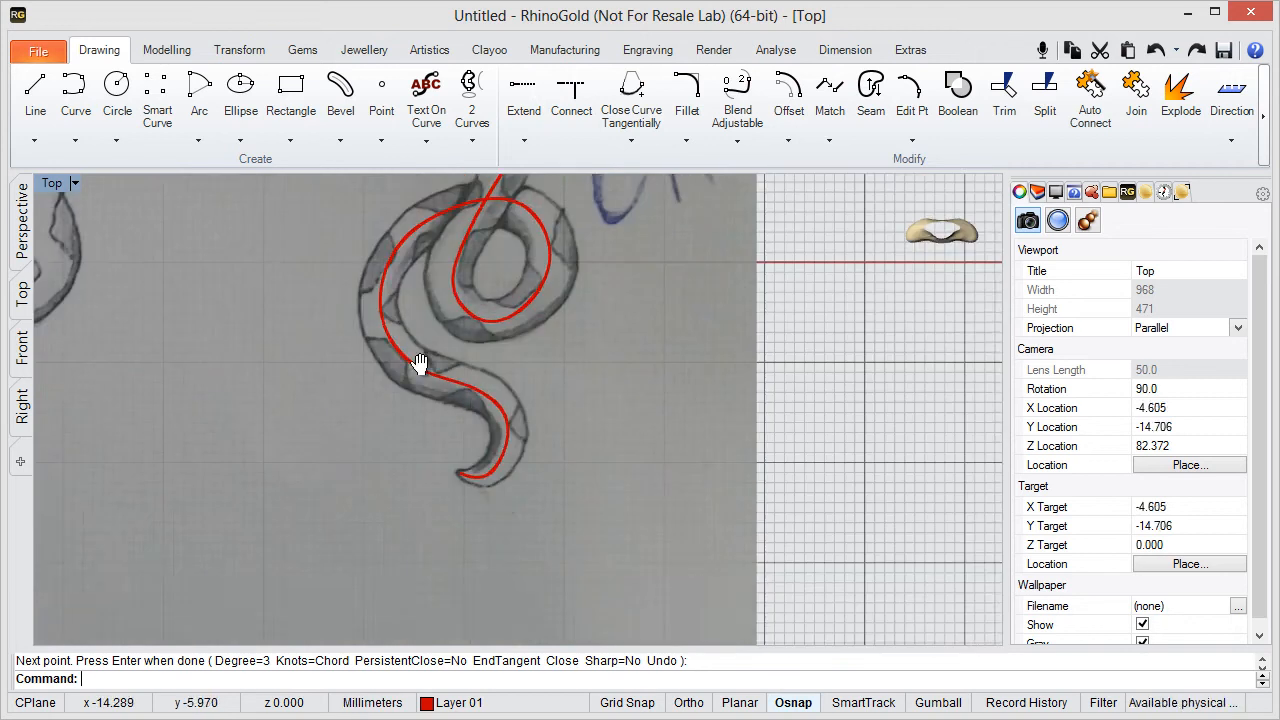
{"action": "right_click_drag", "start_coordinate": [420, 364], "coordinate": [432, 471]}
{"action": "right_click_drag", "start_coordinate": [442, 291], "coordinate": [467, 285]}
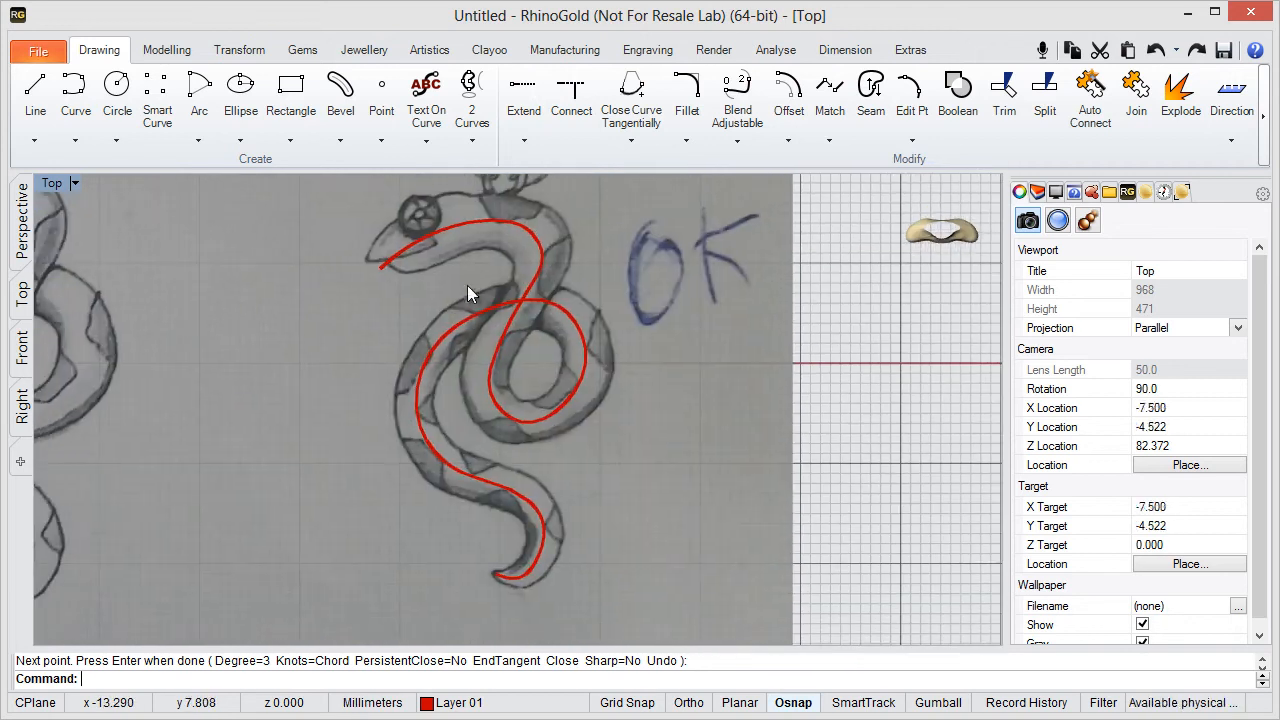
- Begin a Clayoo pipe along the traced snake curve
{"action": "left_click", "coordinate": [440, 229]}
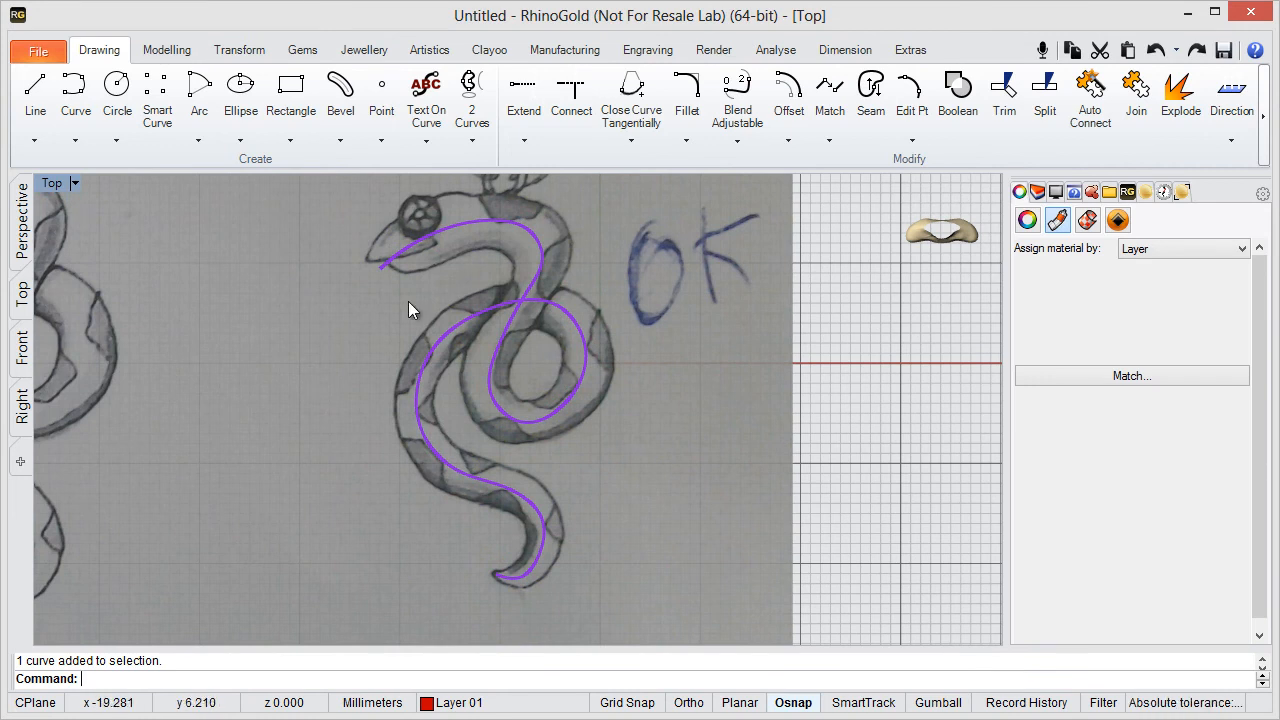
{"action": "left_click", "coordinate": [432, 52]}
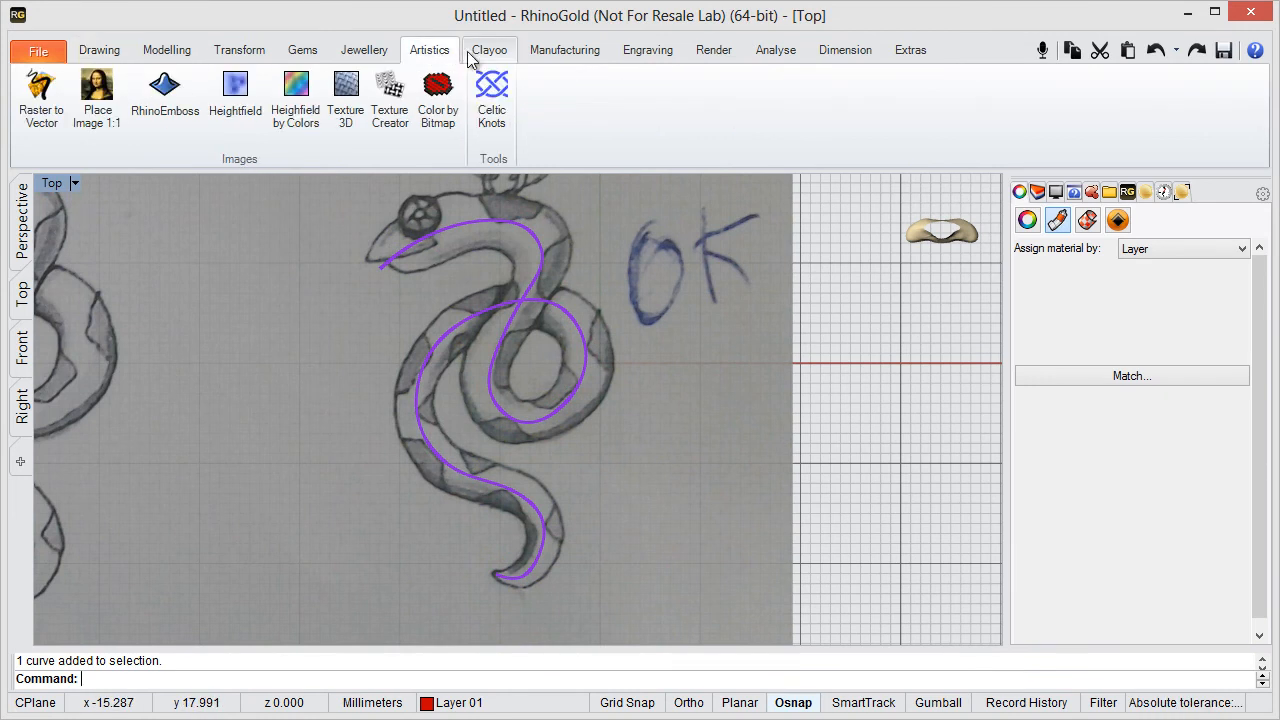
{"action": "left_click", "coordinate": [480, 54]}
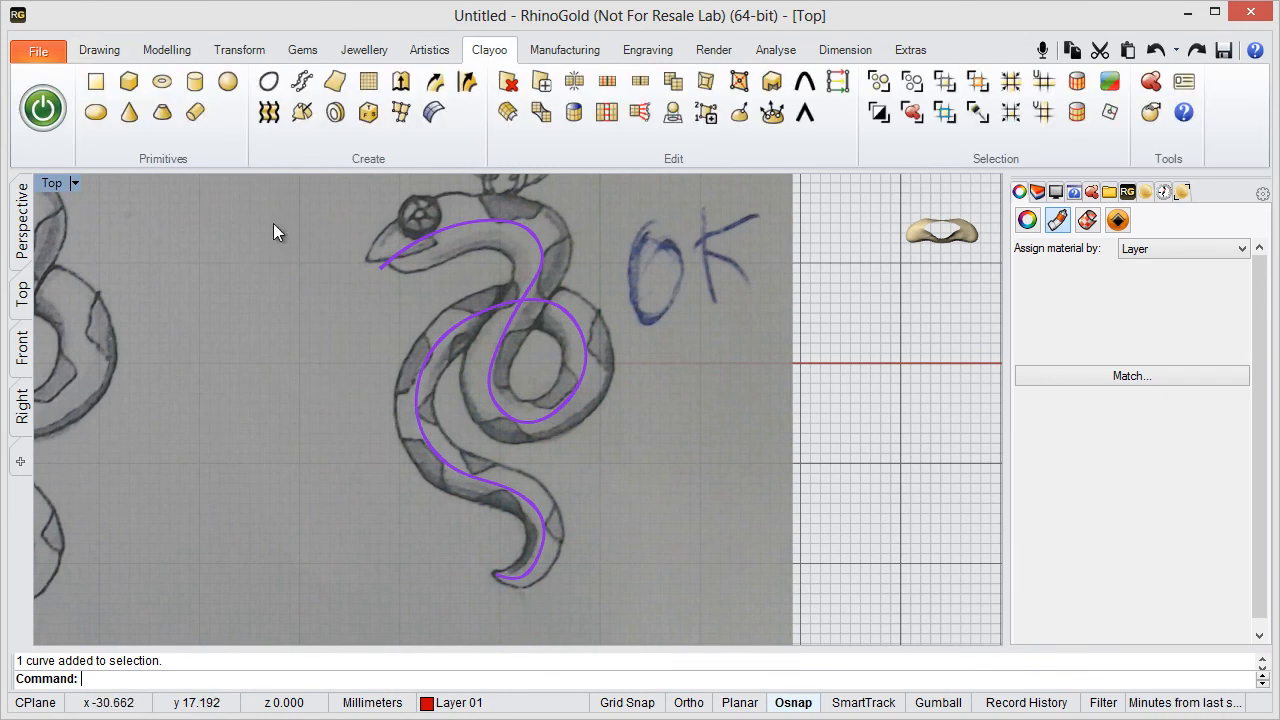
{"action": "left_click", "coordinate": [196, 115]}
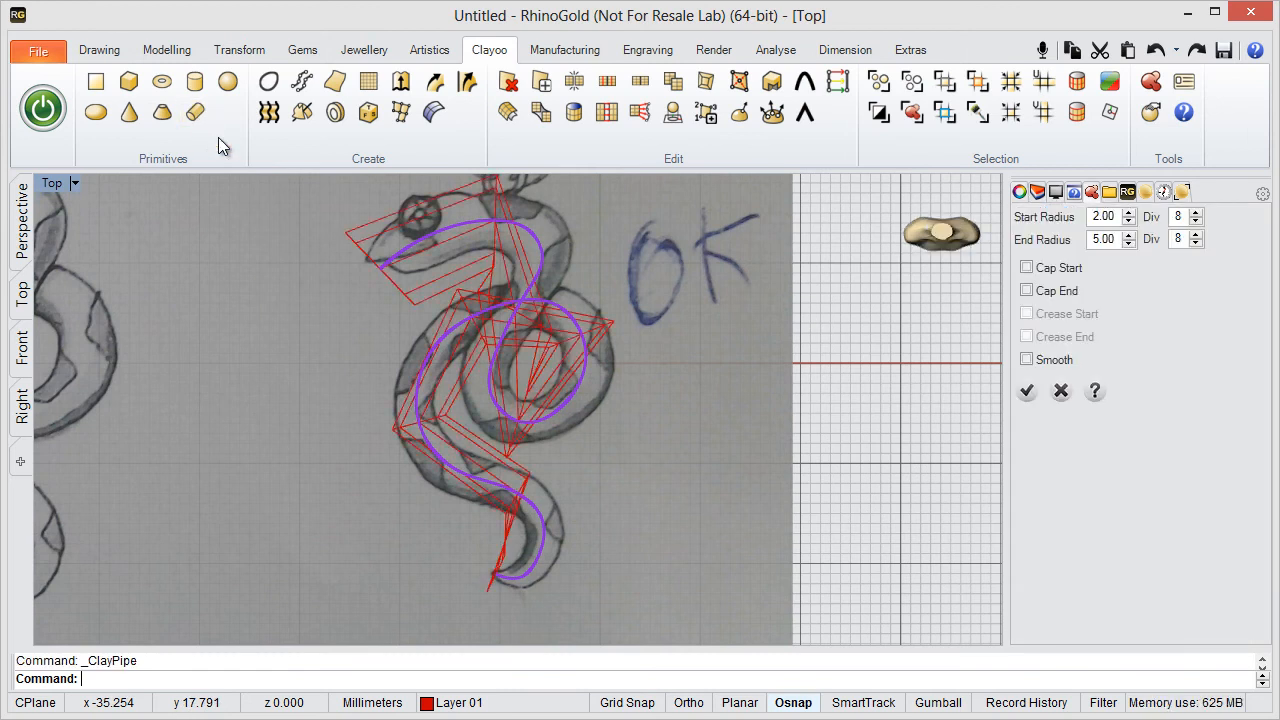
{"action": "right_click_drag", "start_coordinate": [501, 350], "coordinate": [513, 430]}
{"action": "right_click_drag", "start_coordinate": [541, 379], "coordinate": [531, 315]}
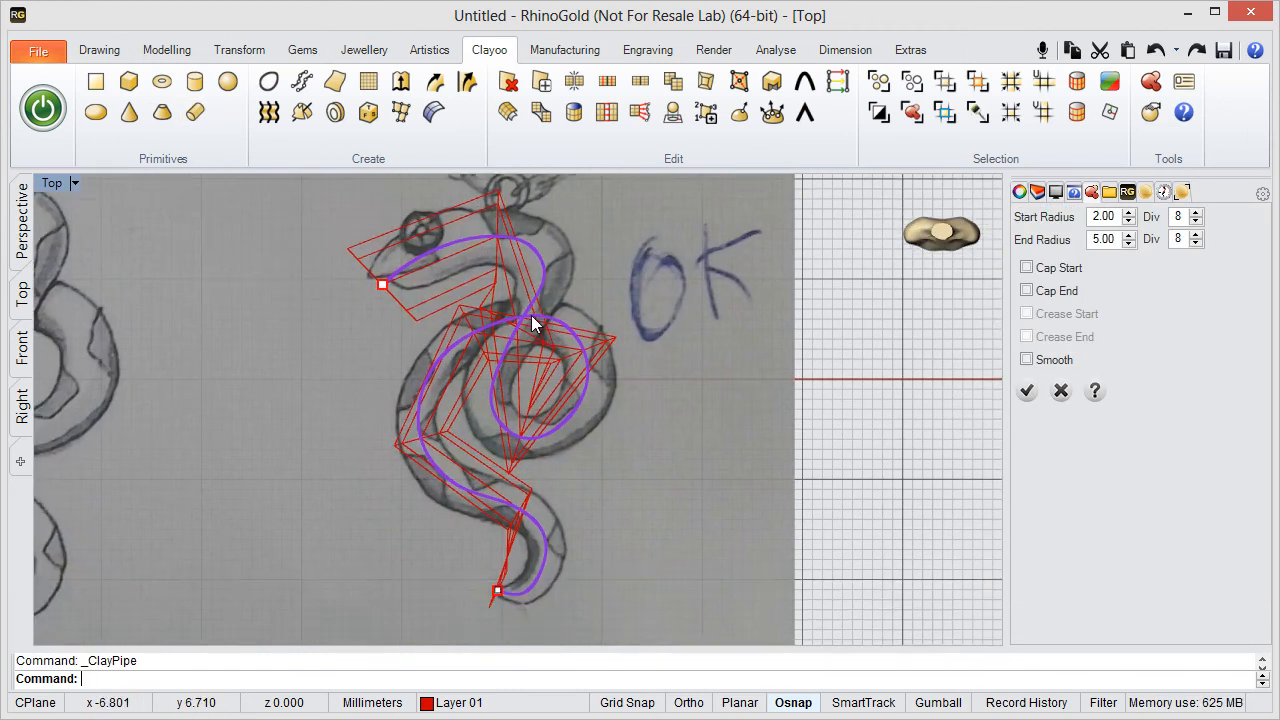
- Show the pipe preview in a full-size Perspective view with Shaded display
{"action": "double_click", "coordinate": [60, 188]}
{"action": "double_click", "coordinate": [560, 183]}
{"action": "mouse_move", "coordinate": [504, 293]}
{"action": "right_mouse_down"}
{"action": "mouse_move", "coordinate": [613, 248]}
{"action": "mouse_move", "coordinate": [513, 330]}
{"action": "mouse_move", "coordinate": [489, 334]}
{"action": "right_mouse_up"}
{"action": "mouse_move", "coordinate": [977, 248]}
{"action": "left_click", "coordinate": [845, 229]}
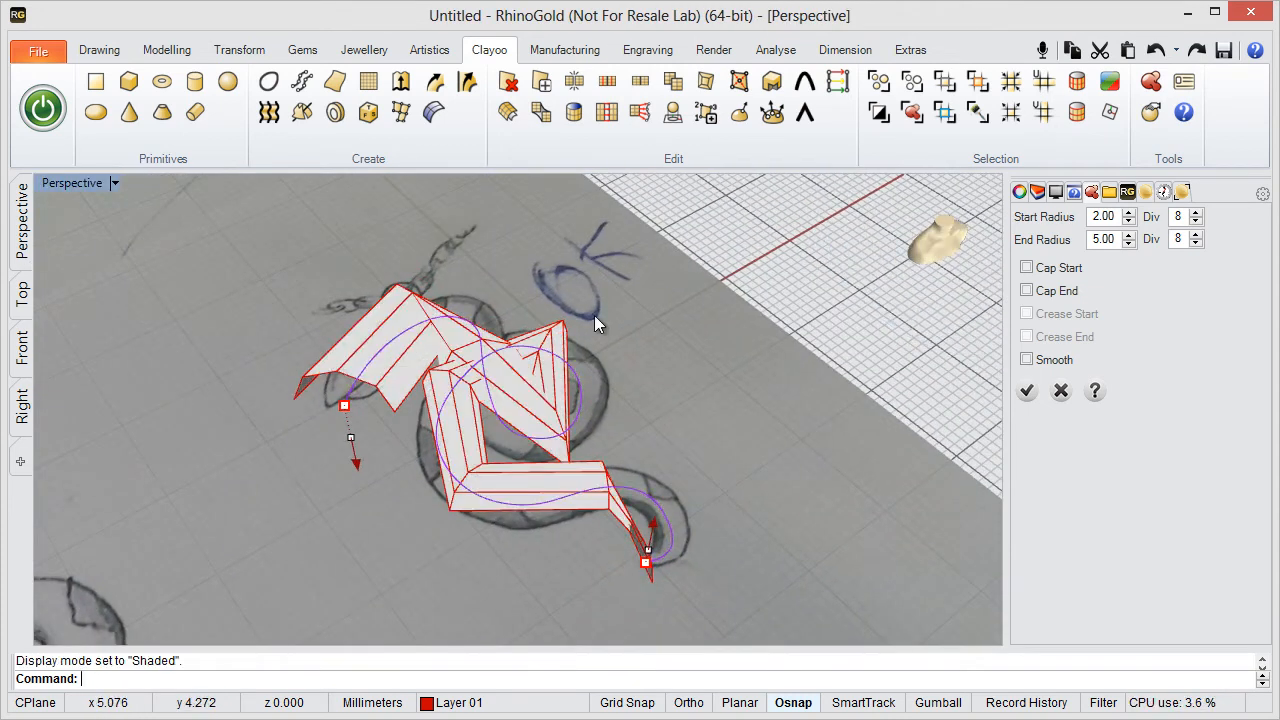
{"action": "mouse_move", "coordinate": [597, 319]}
{"action": "right_mouse_down"}
{"action": "mouse_move", "coordinate": [452, 396]}
{"action": "mouse_move", "coordinate": [460, 370]}
{"action": "mouse_move", "coordinate": [435, 302]}
{"action": "right_mouse_up"}
{"action": "mouse_move", "coordinate": [990, 322]}
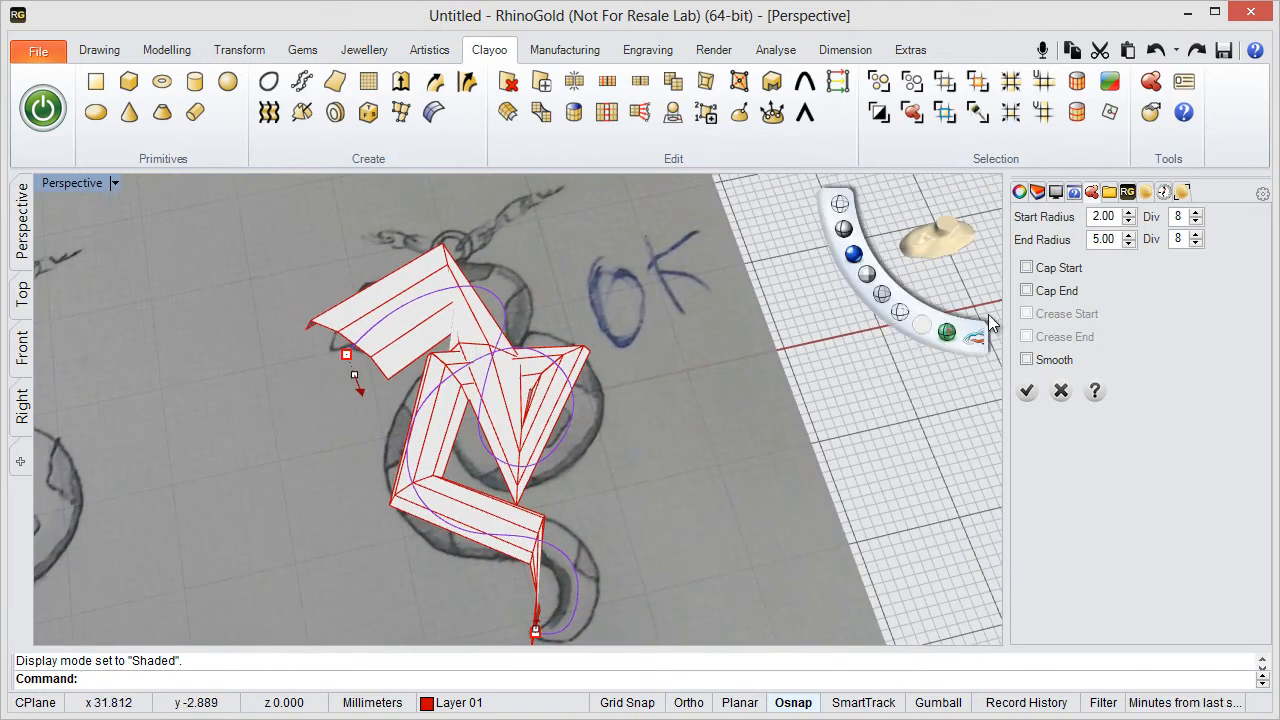
- Set the pipe's lengthwise divisions, beside End Radius, to 18 so it follows the snake curve
{"action": "left_click", "coordinate": [1196, 234]}
{"action": "left_click", "coordinate": [1196, 234]}
{"action": "left_click", "coordinate": [1196, 234]}
{"action": "left_click", "coordinate": [1196, 234]}
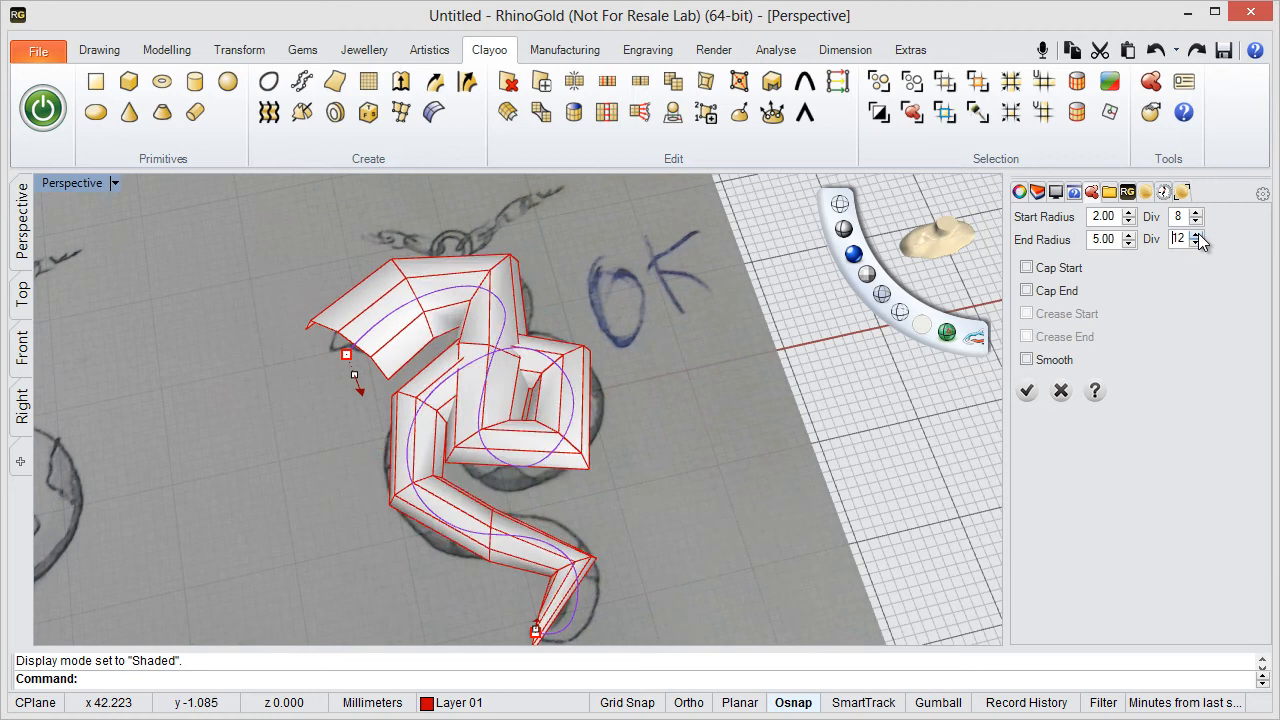
{"action": "left_click", "coordinate": [1196, 234]}
{"action": "left_click", "coordinate": [1196, 234]}
{"action": "left_click", "coordinate": [1196, 234]}
{"action": "left_click", "coordinate": [1196, 234]}
{"action": "left_click", "coordinate": [1196, 234]}
{"action": "left_click", "coordinate": [1196, 234]}
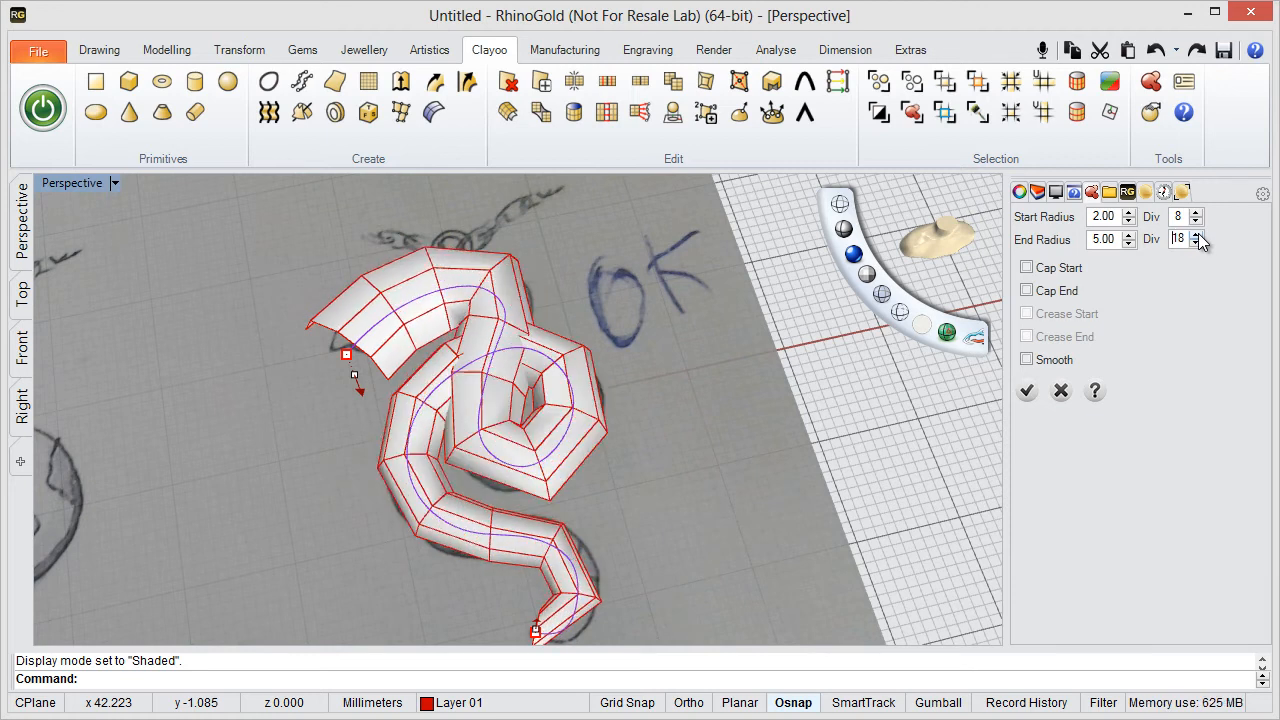
{"action": "left_click", "coordinate": [1196, 234]}
{"action": "left_click", "coordinate": [1196, 234]}
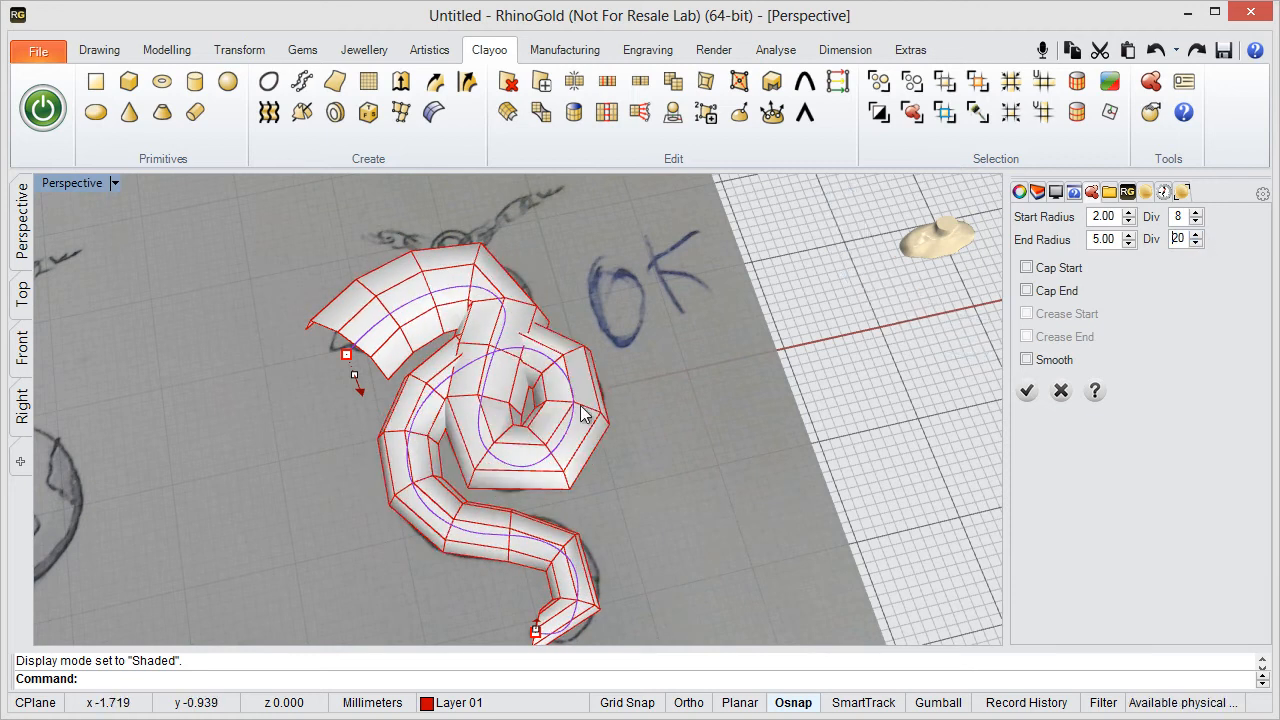
{"action": "right_click_drag", "start_coordinate": [586, 414], "coordinate": [558, 490]}
{"action": "left_click", "coordinate": [1196, 243]}
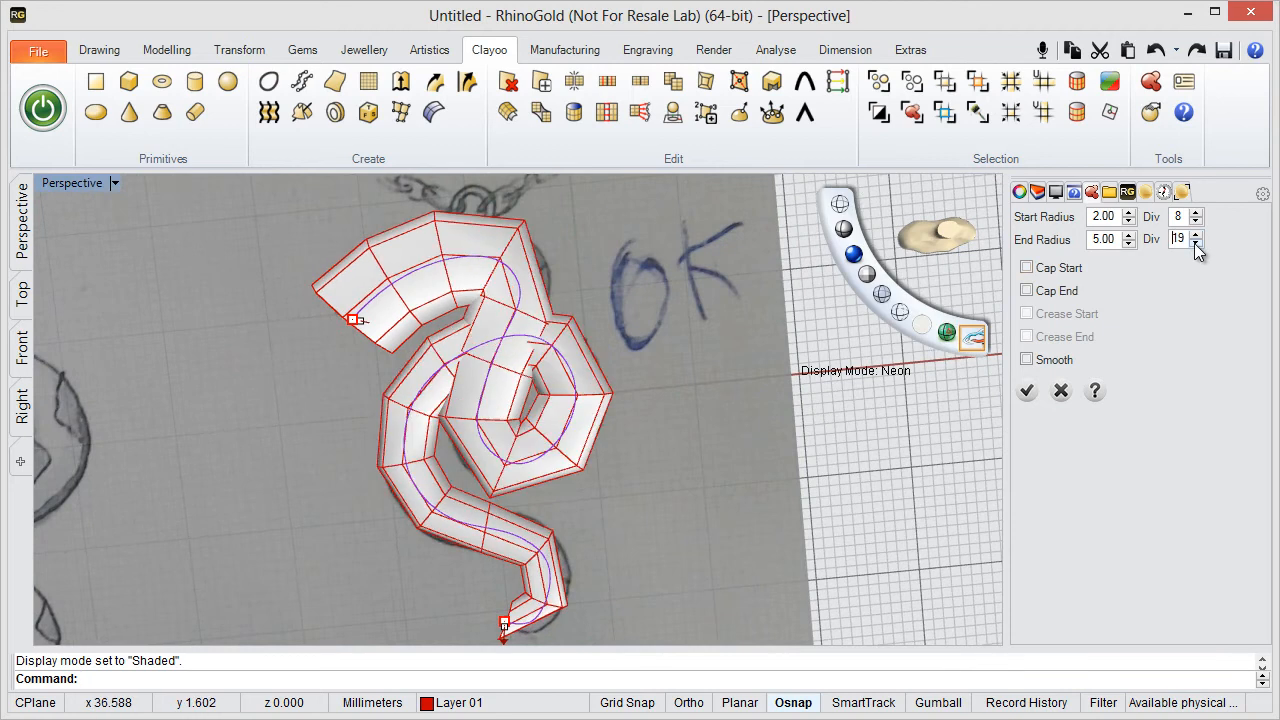
{"action": "left_click", "coordinate": [1196, 243]}
{"action": "right_click_drag", "start_coordinate": [619, 489], "coordinate": [612, 478]}
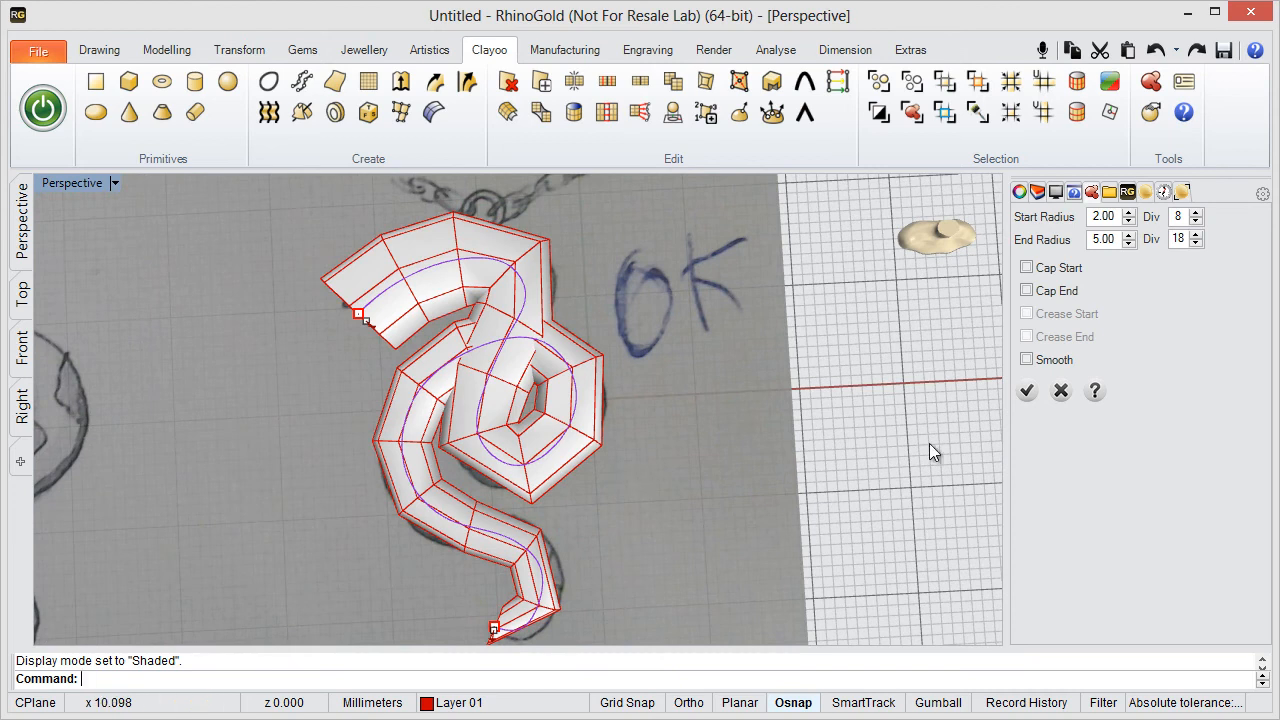
- Make the pipe smooth and set its end radius at the snake's head to about 4.28 mm
{"action": "left_click", "coordinate": [1026, 359]}
{"action": "mouse_move", "coordinate": [547, 510]}
{"action": "right_mouse_down"}
{"action": "mouse_move", "coordinate": [697, 336]}
{"action": "mouse_move", "coordinate": [457, 434]}
{"action": "mouse_move", "coordinate": [331, 554]}
{"action": "mouse_move", "coordinate": [457, 400]}
{"action": "mouse_move", "coordinate": [457, 370]}
{"action": "mouse_move", "coordinate": [516, 389]}
{"action": "mouse_move", "coordinate": [443, 440]}
{"action": "right_mouse_up"}
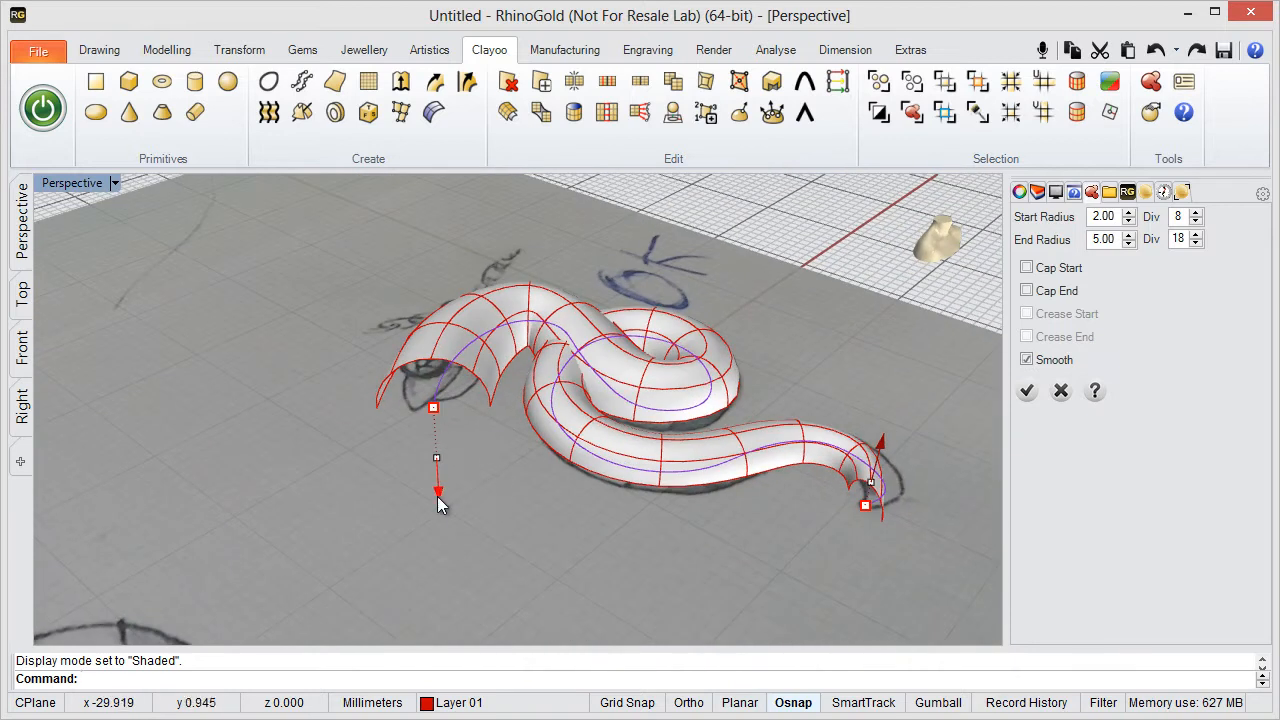
{"action": "left_click_drag", "start_coordinate": [437, 503], "coordinate": [437, 485]}
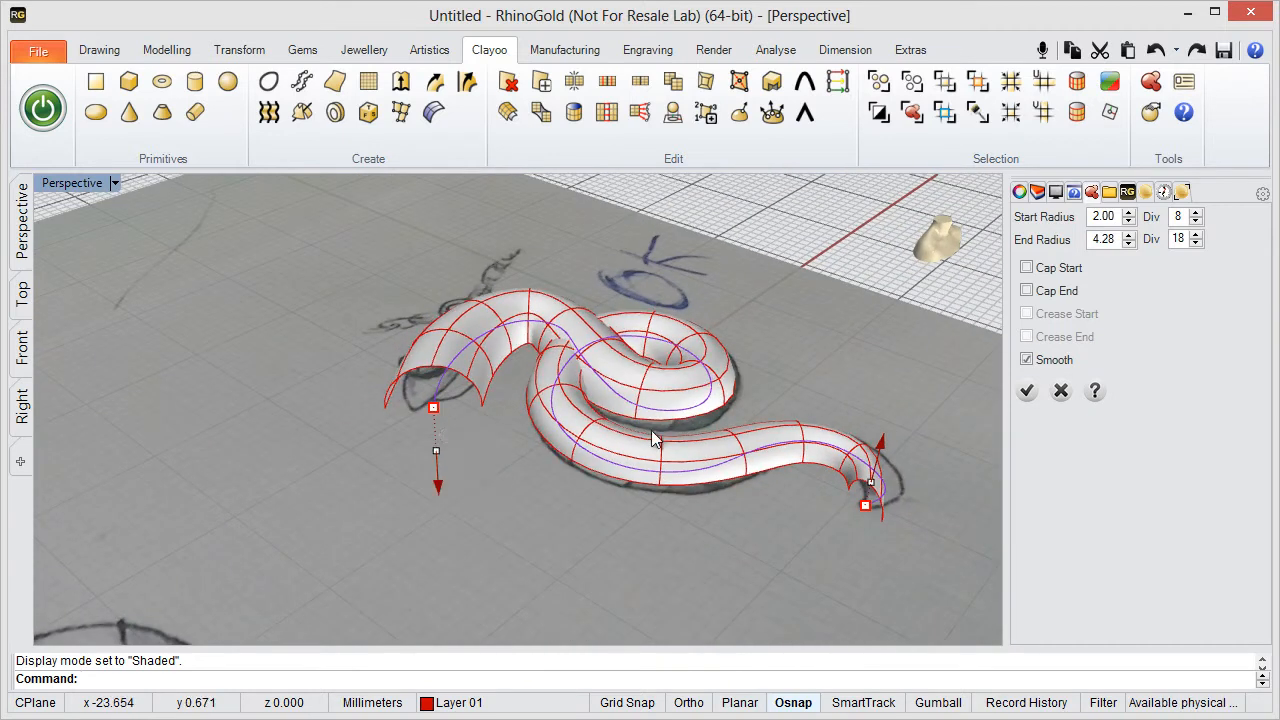
{"action": "right_click_drag", "start_coordinate": [651, 430], "coordinate": [737, 391]}
{"action": "scroll", "coordinate": [880, 468], "scroll_direction": "up", "scroll_amount": 2}
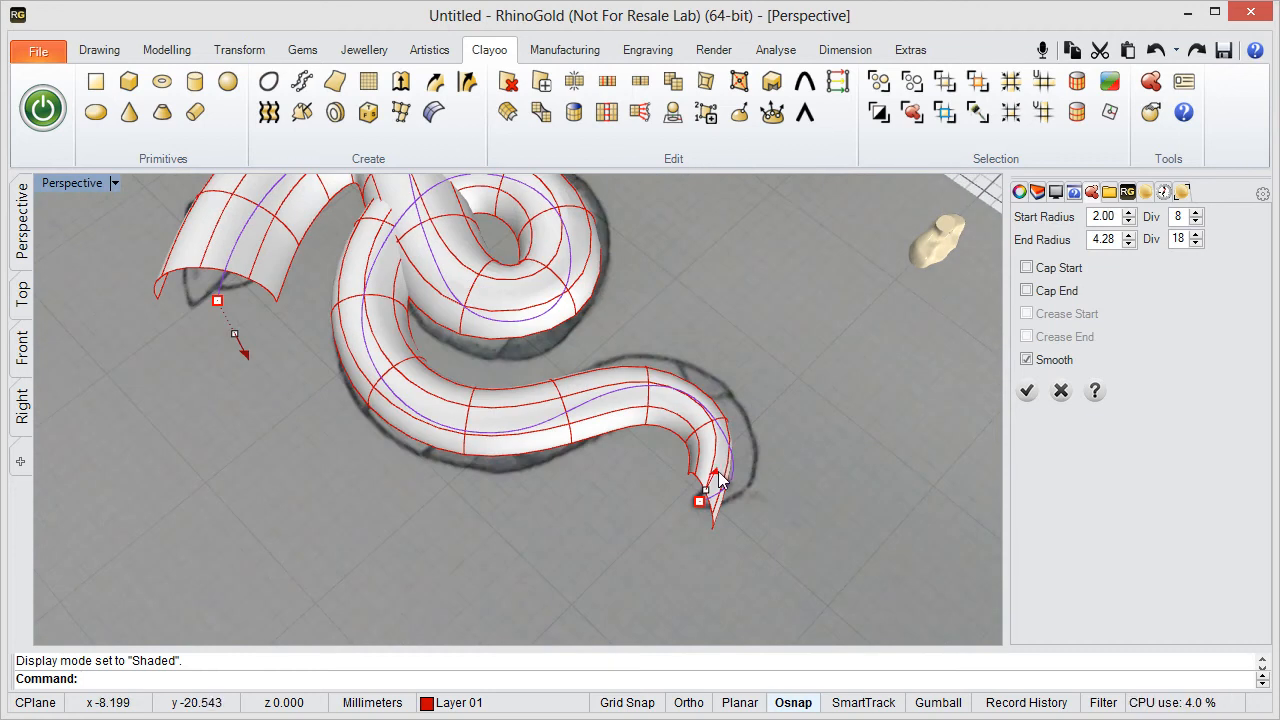
{"action": "left_click_drag", "start_coordinate": [720, 480], "coordinate": [721, 480]}
{"action": "right_click_drag", "start_coordinate": [720, 384], "coordinate": [822, 345]}
{"action": "scroll", "coordinate": [653, 391], "scroll_direction": "down", "scroll_amount": 2}
- Cap both the start and the end of the pipe and create the snake body
{"action": "left_click", "coordinate": [1028, 268]}
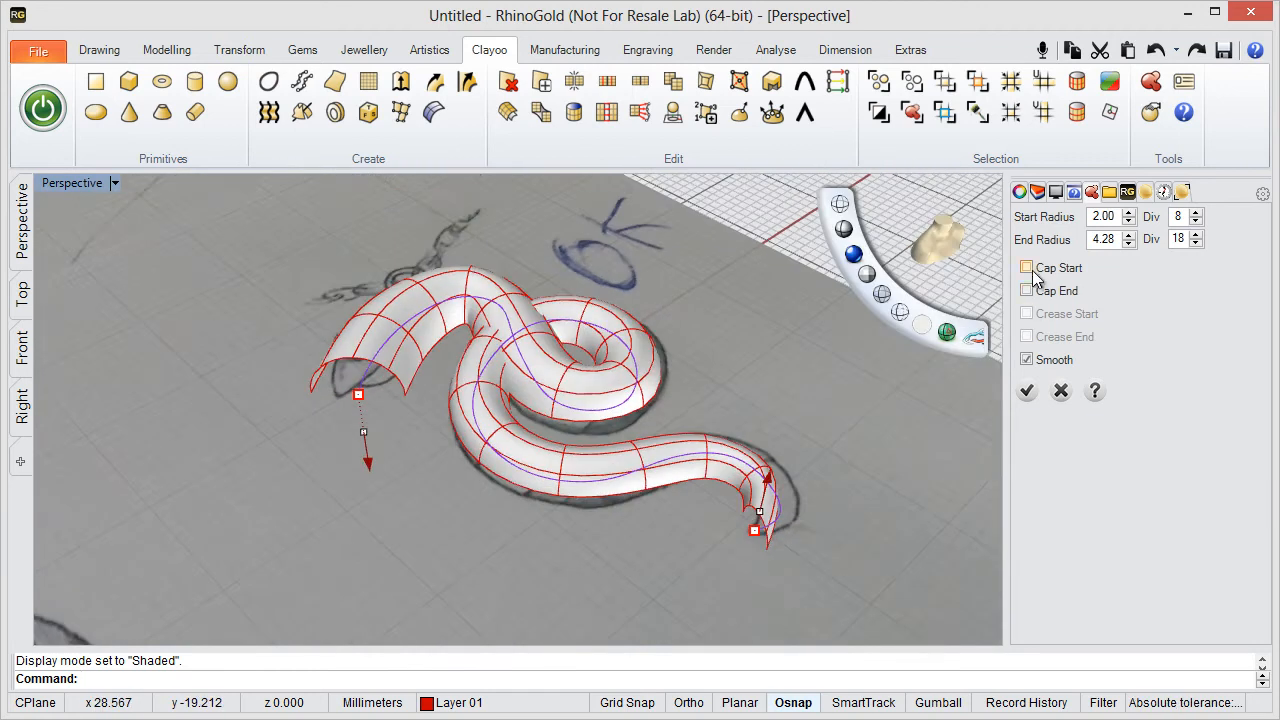
{"action": "left_click", "coordinate": [1028, 290]}
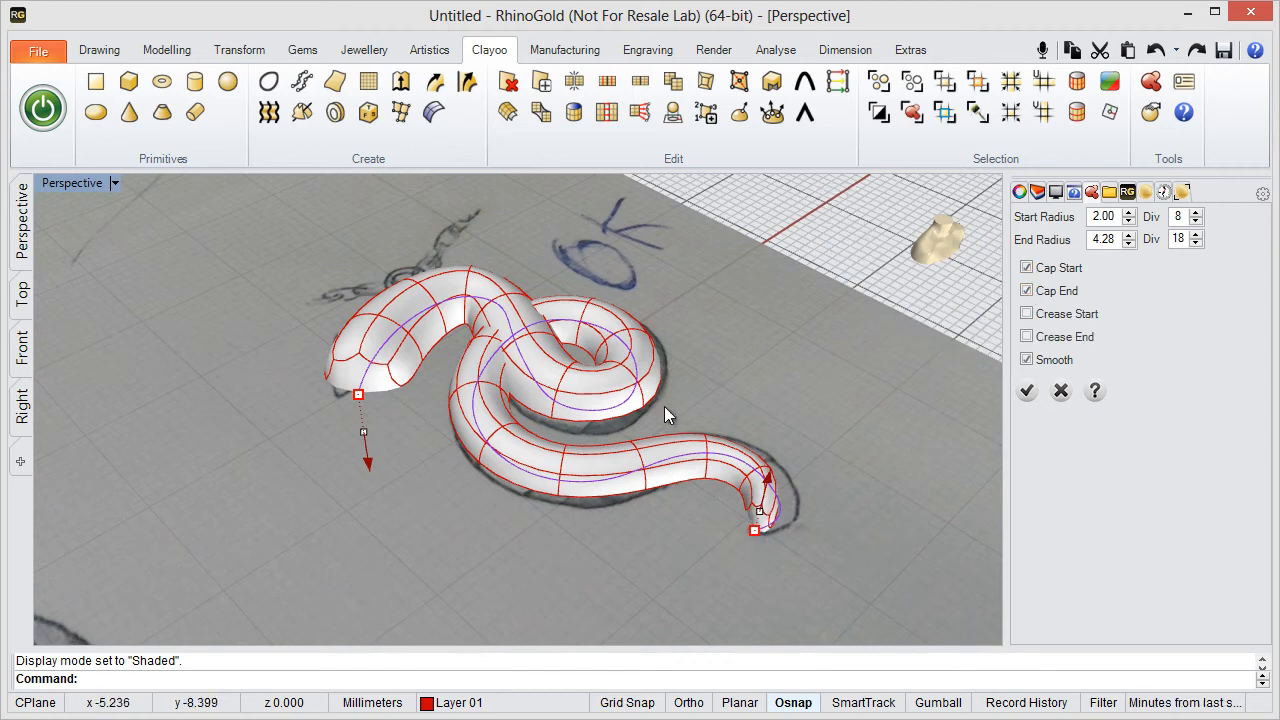
{"action": "mouse_move", "coordinate": [669, 414]}
{"action": "right_mouse_down"}
{"action": "mouse_move", "coordinate": [794, 289]}
{"action": "mouse_move", "coordinate": [862, 340]}
{"action": "mouse_move", "coordinate": [880, 390]}
{"action": "mouse_move", "coordinate": [946, 395]}
{"action": "mouse_move", "coordinate": [800, 386]}
{"action": "mouse_move", "coordinate": [701, 474]}
{"action": "right_mouse_up"}
{"action": "left_click", "coordinate": [1028, 391]}
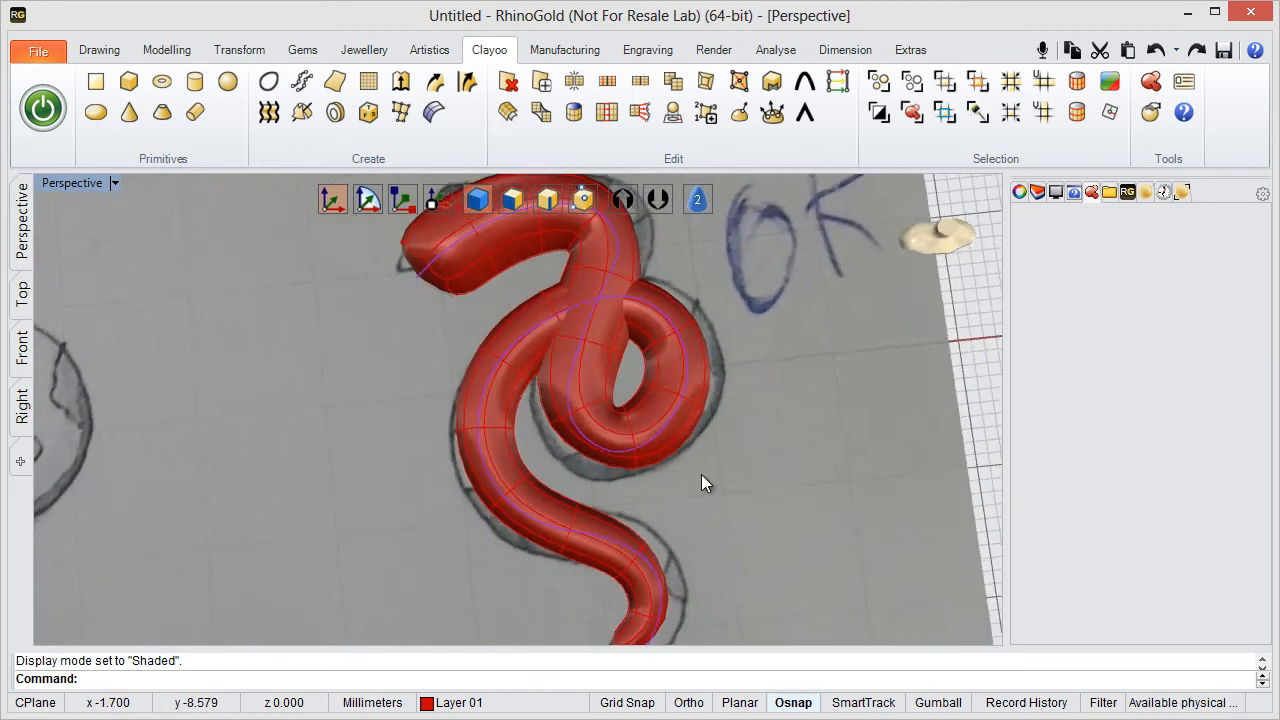
{"action": "scroll", "coordinate": [701, 474], "scroll_direction": "down", "scroll_amount": 3}
{"action": "scroll", "coordinate": [574, 466], "scroll_direction": "up", "scroll_amount": 2}
{"action": "mouse_move", "coordinate": [607, 480]}
{"action": "right_mouse_down", "text": "shift"}
{"action": "mouse_move", "coordinate": [574, 466]}
{"action": "mouse_move", "coordinate": [357, 465]}
{"action": "right_mouse_up", "text": "shift"}
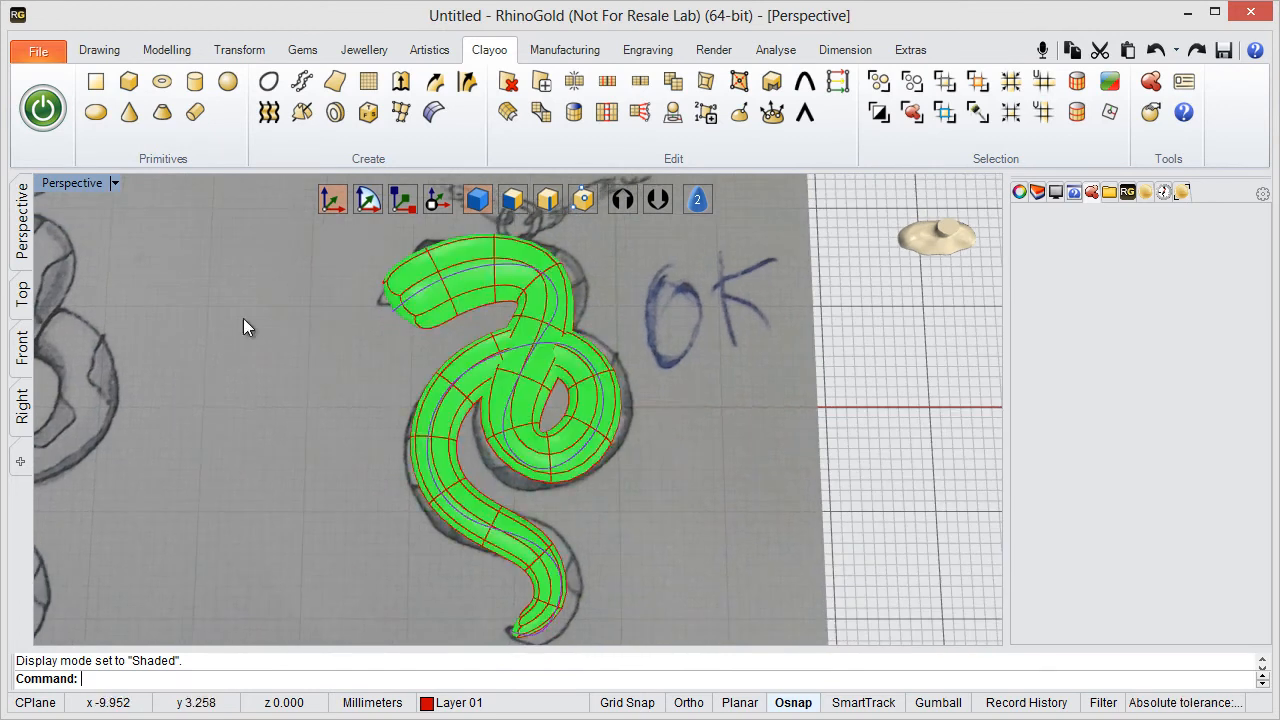
- Show the snake body shaded in a full-size Top view and turn on vertex editing for it
{"action": "double_click", "coordinate": [92, 184]}
{"action": "double_click", "coordinate": [50, 184]}
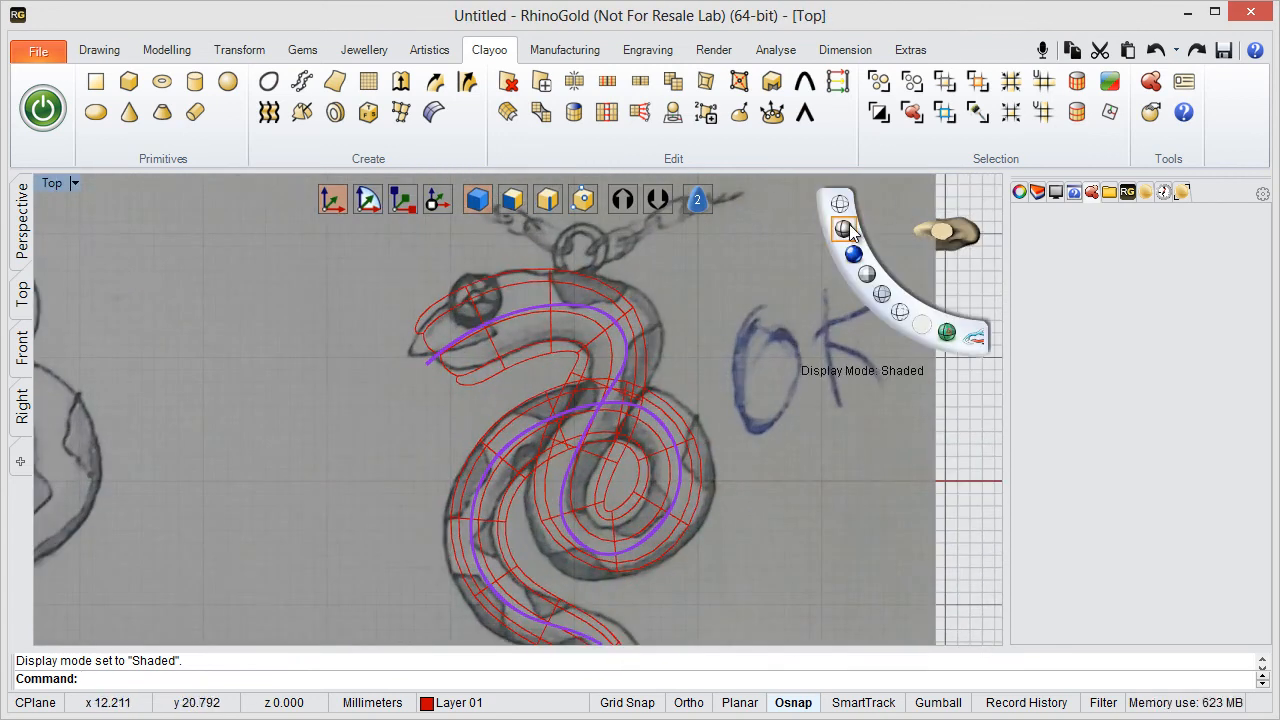
{"action": "left_click", "coordinate": [850, 224]}
{"action": "right_click_drag", "start_coordinate": [623, 368], "coordinate": [635, 318]}
{"action": "scroll", "coordinate": [635, 318], "scroll_direction": "down", "scroll_amount": 2}
{"action": "scroll", "coordinate": [635, 325], "scroll_direction": "down", "scroll_amount": 2}
{"action": "left_click", "coordinate": [583, 199]}
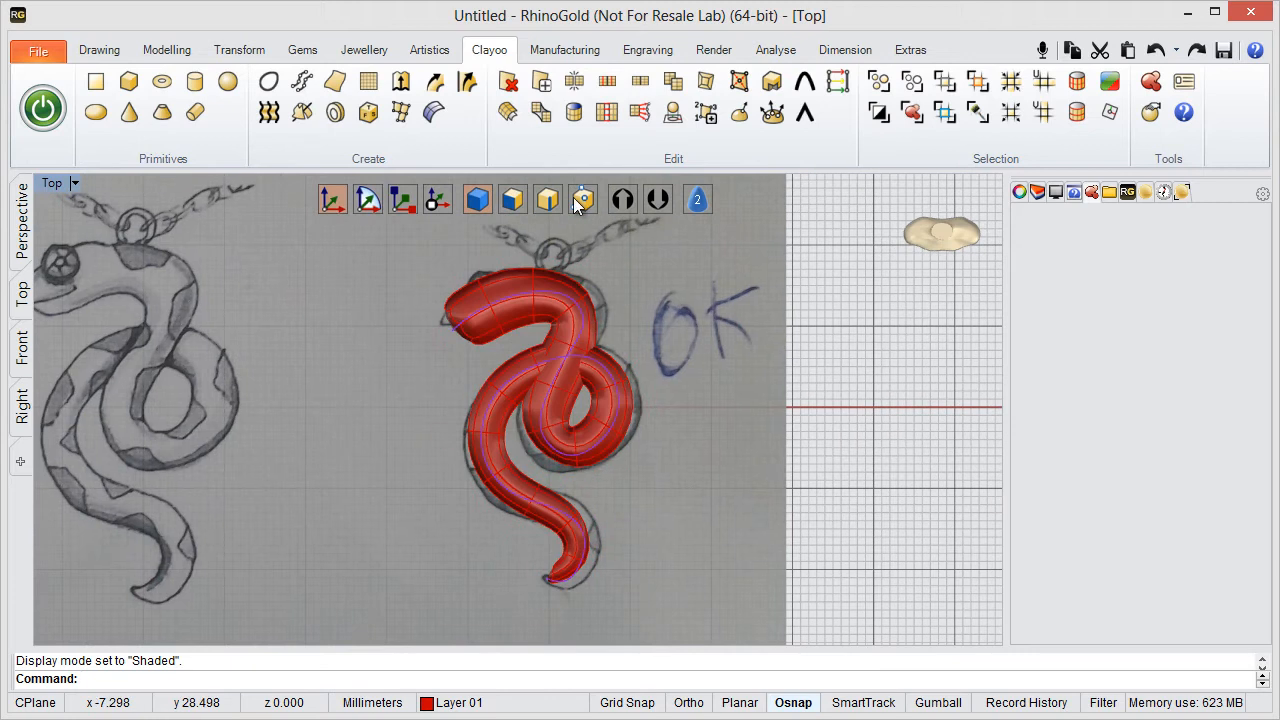
{"action": "left_click", "coordinate": [580, 207]}
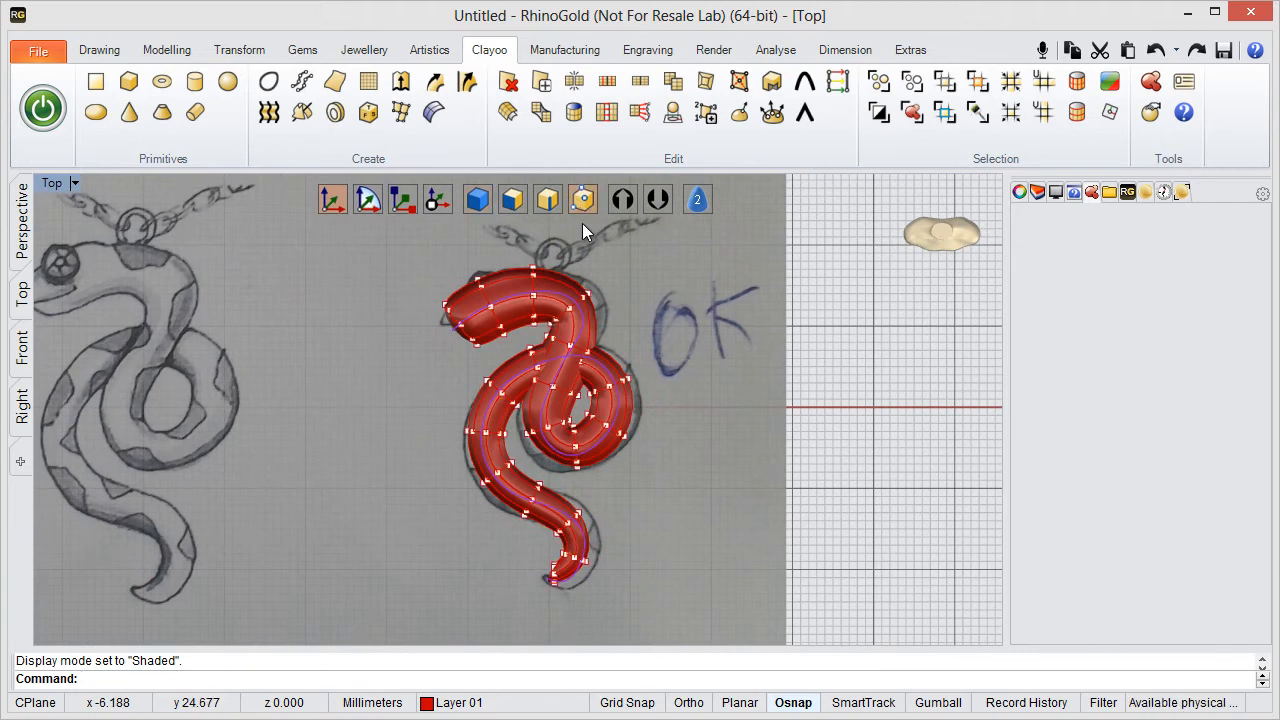
- Move the pair of outer-edge vertices at the neck bend outward onto the sketched outline
{"action": "scroll", "coordinate": [588, 268], "scroll_direction": "up", "scroll_amount": 2}
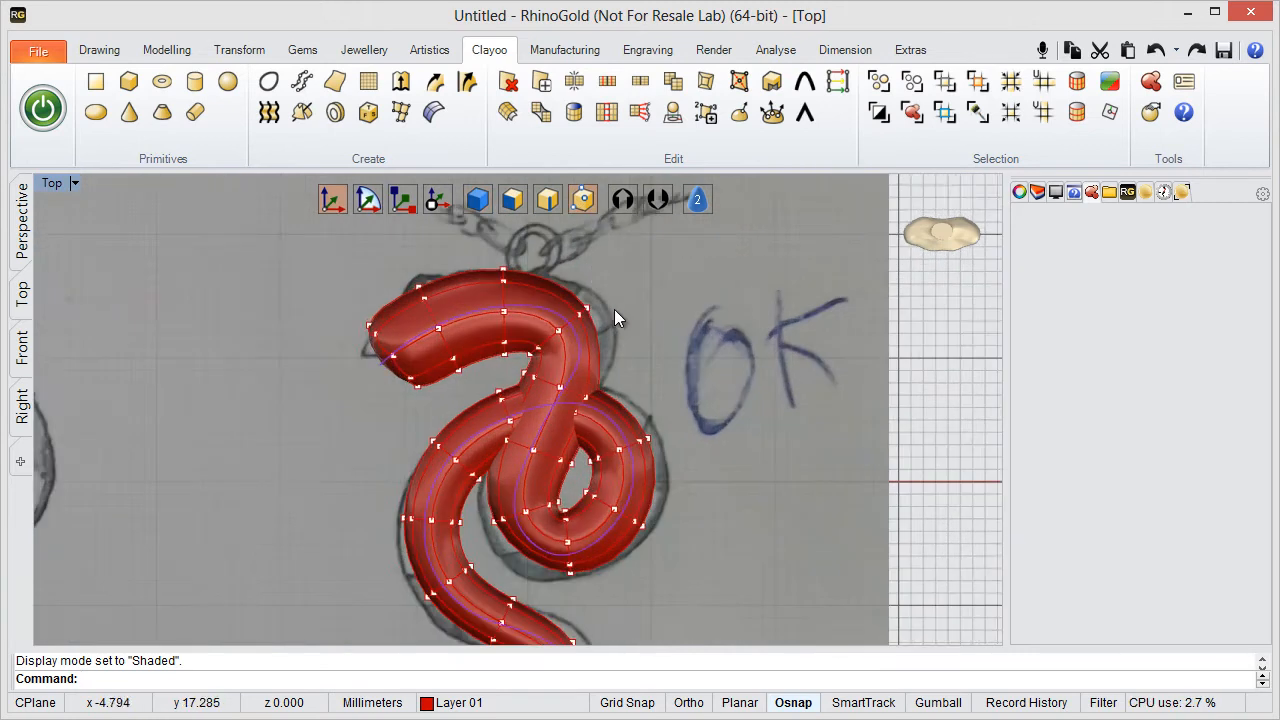
{"action": "scroll", "coordinate": [590, 318], "scroll_direction": "up", "scroll_amount": 2}
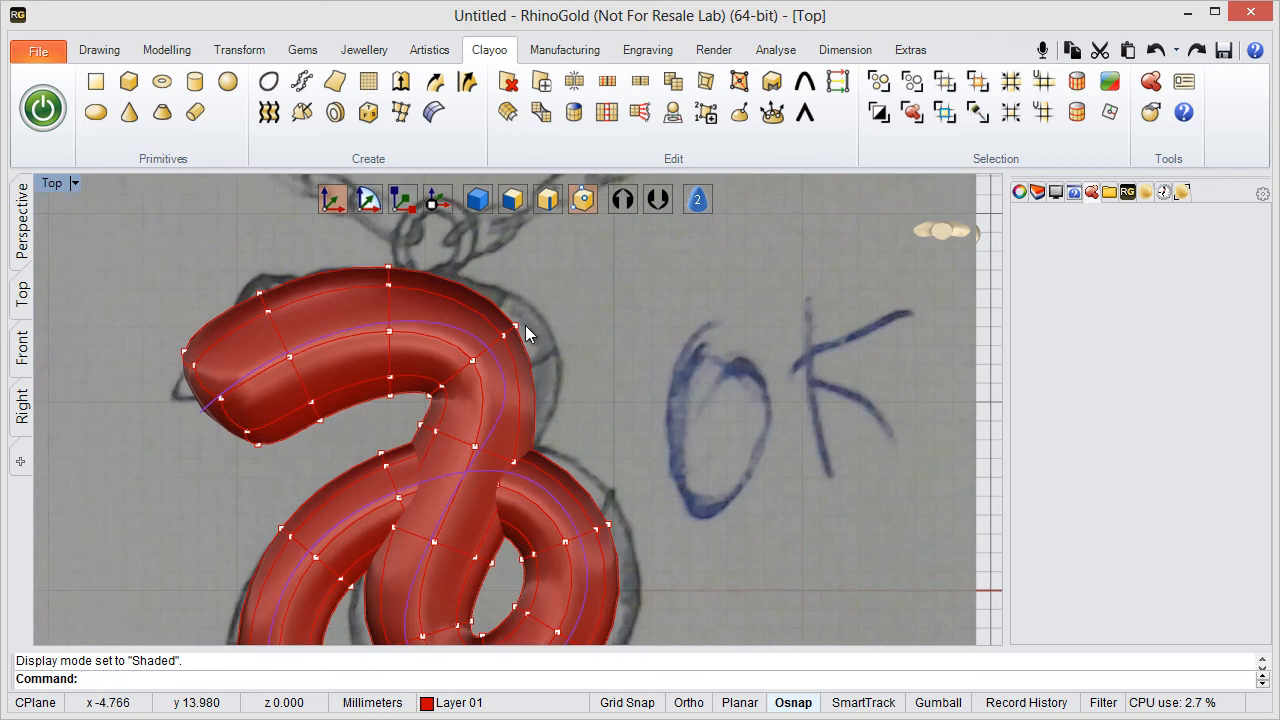
{"action": "double_click", "coordinate": [54, 188]}
{"action": "right_click_drag", "start_coordinate": [718, 250], "coordinate": [700, 171]}
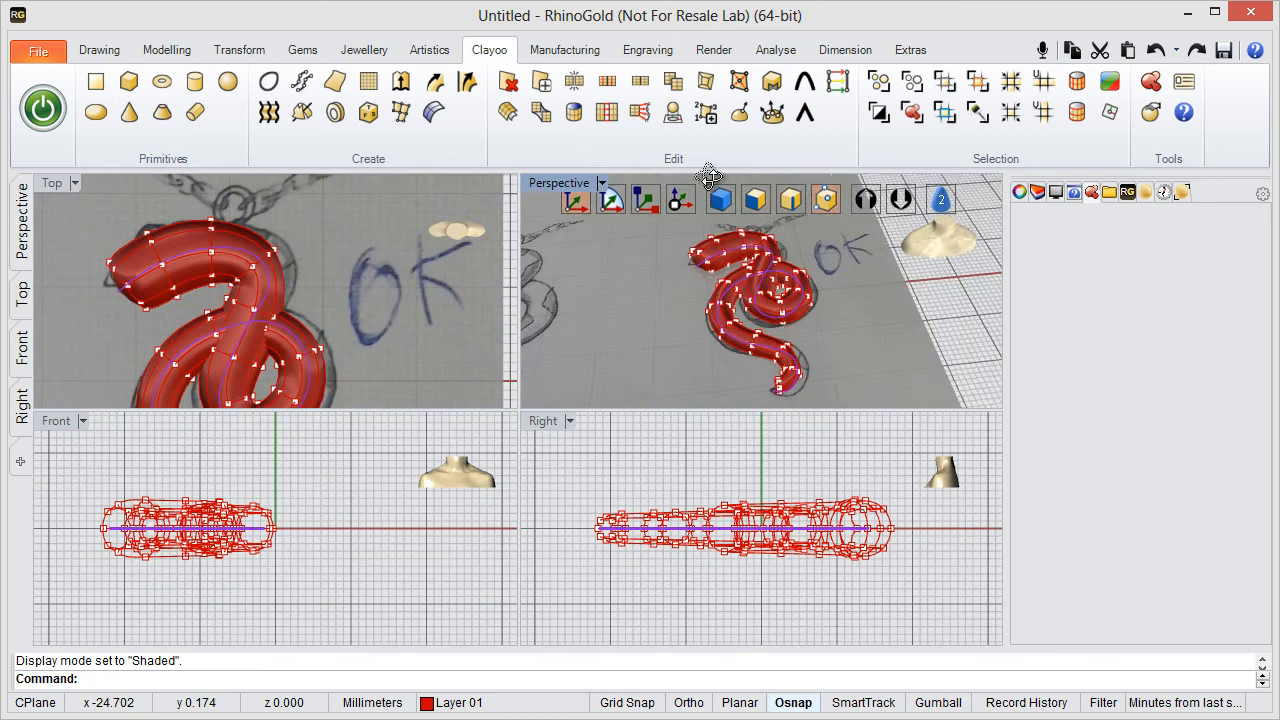
{"action": "double_click", "coordinate": [54, 186]}
{"action": "right_click_drag", "start_coordinate": [577, 283], "coordinate": [685, 304]}
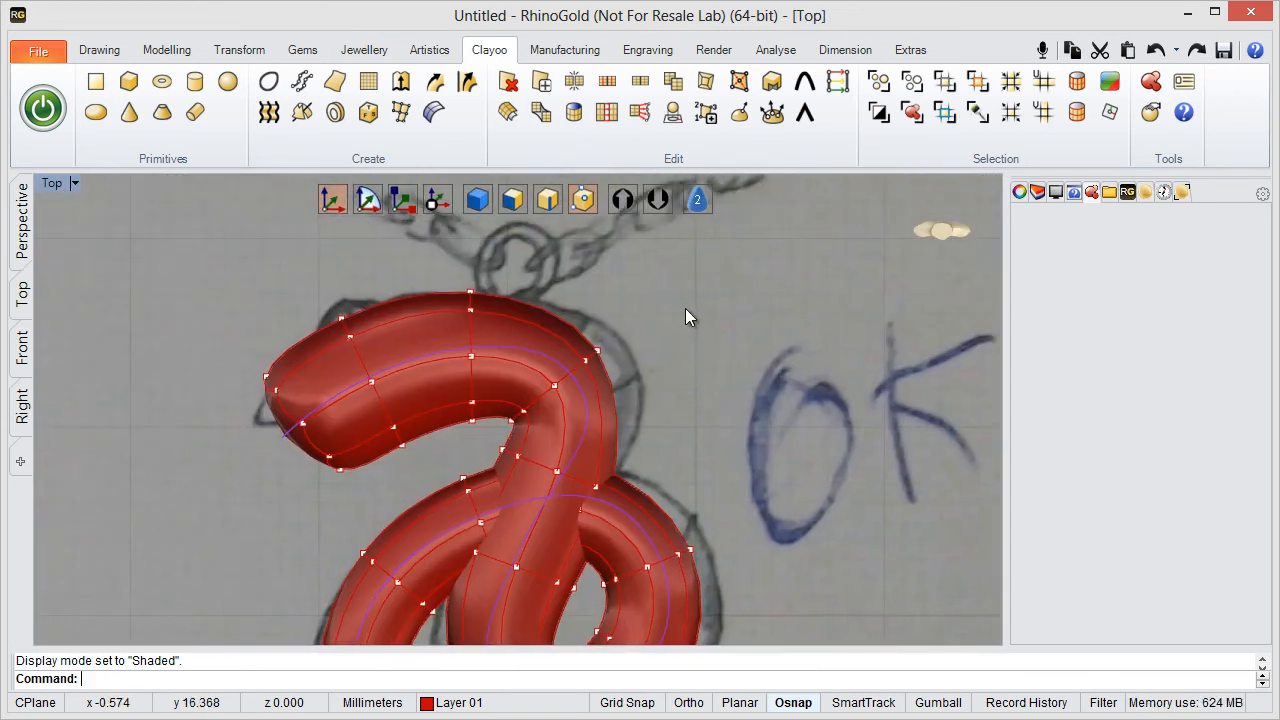
{"action": "left_click_drag", "start_coordinate": [675, 322], "coordinate": [583, 360]}
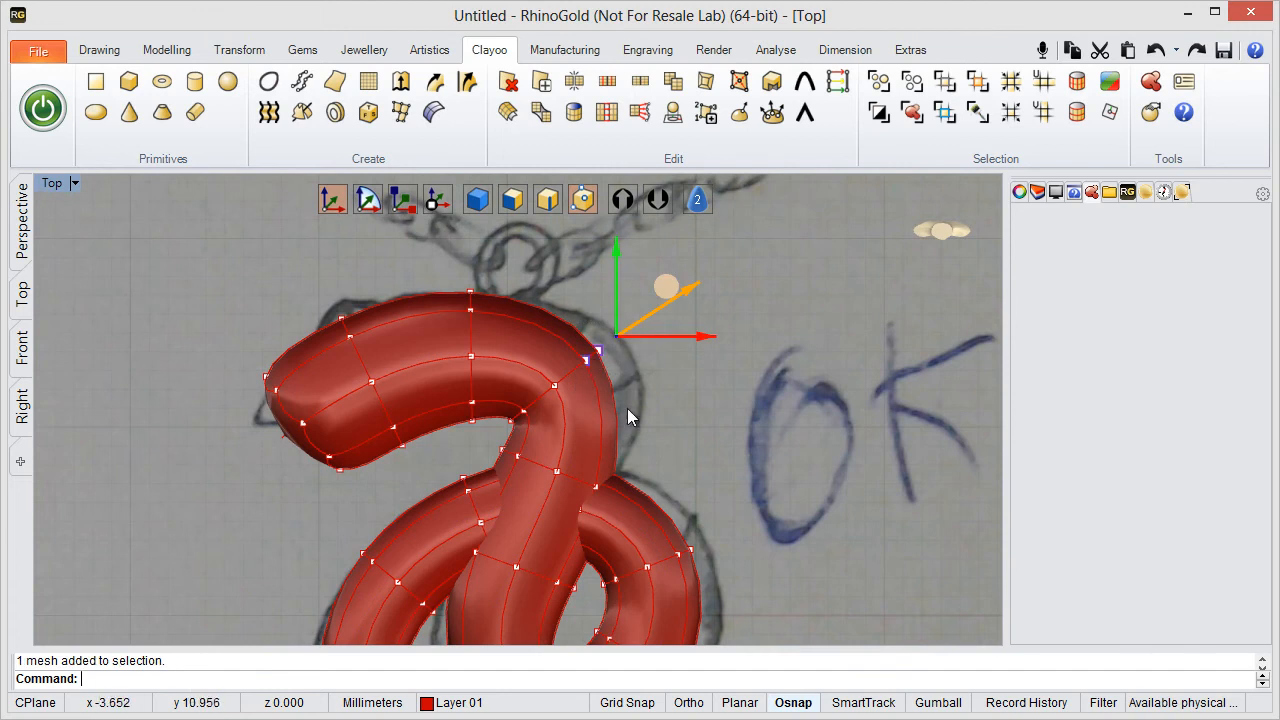
{"action": "right_click_drag", "start_coordinate": [669, 417], "coordinate": [533, 436]}
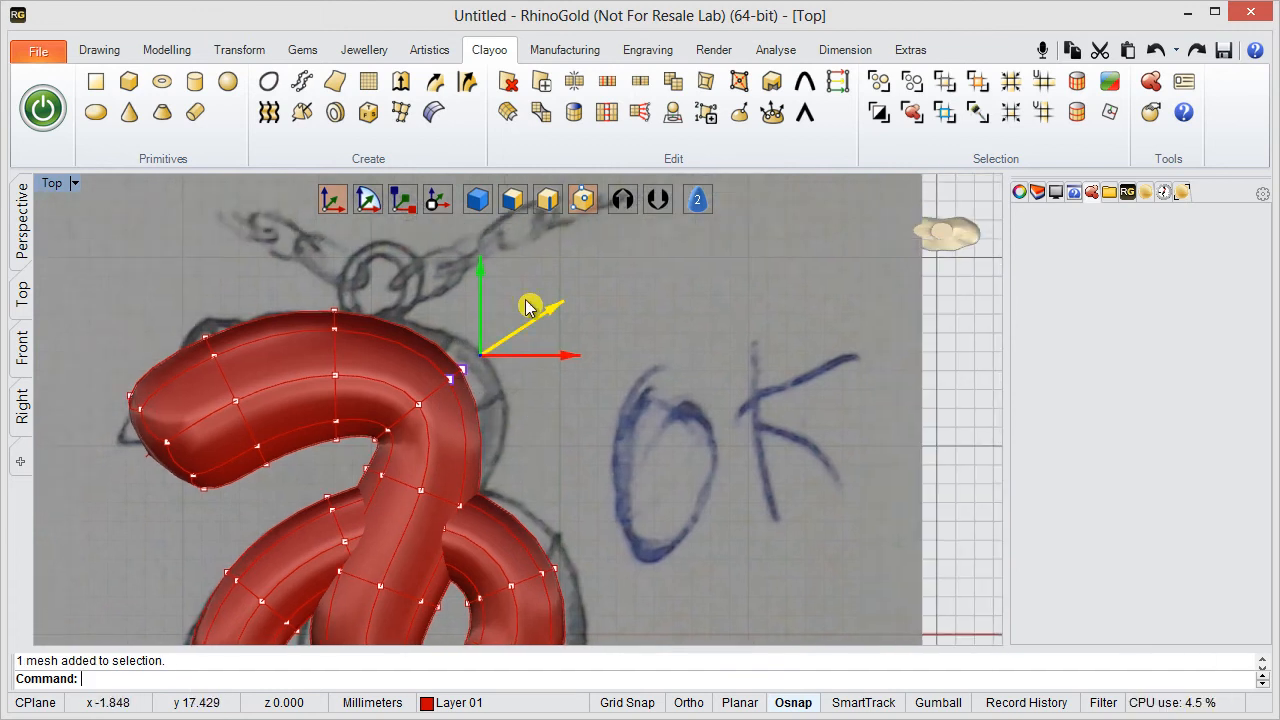
{"action": "left_click_drag", "start_coordinate": [527, 298], "coordinate": [569, 293]}
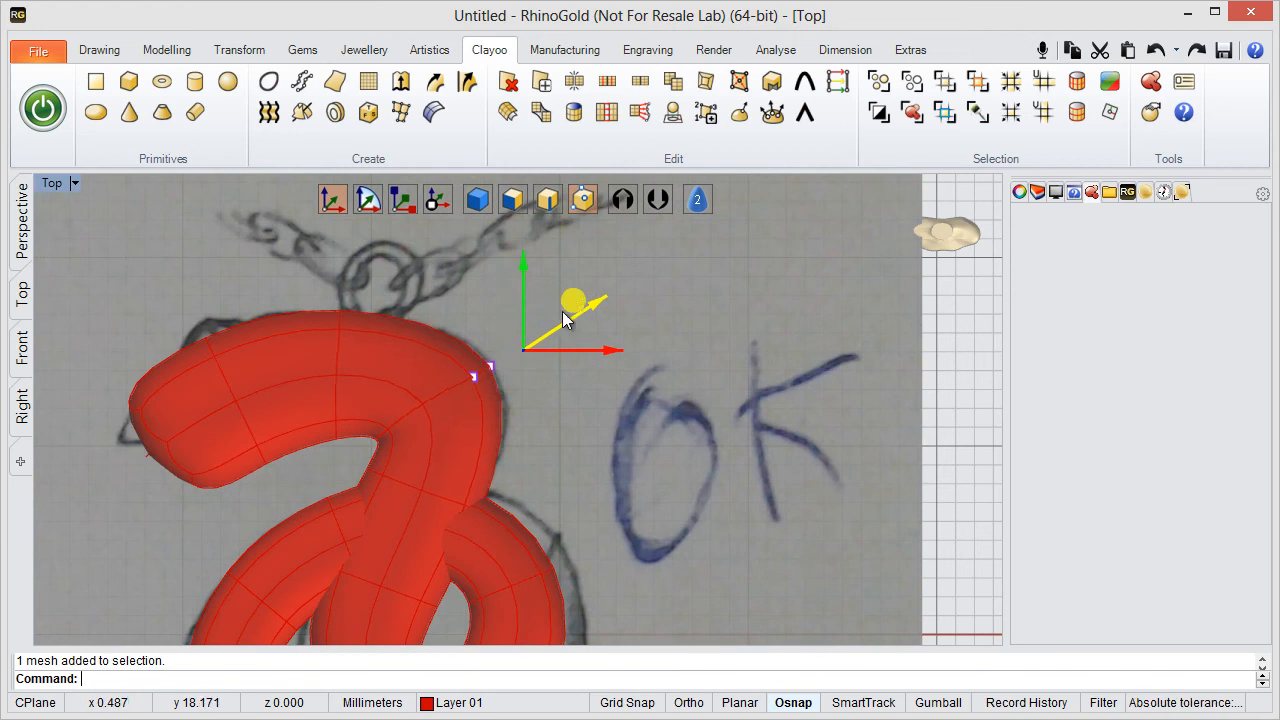
- Move the pair of outer-edge vertices at the start of the tail's curve outward onto the sketched outline
{"action": "right_click_drag", "start_coordinate": [563, 542], "coordinate": [648, 246]}
{"action": "right_click_drag", "start_coordinate": [564, 437], "coordinate": [562, 243]}
{"action": "scroll", "coordinate": [533, 447], "scroll_direction": "up", "scroll_amount": 4}
{"action": "right_click_drag", "start_coordinate": [471, 386], "coordinate": [404, 362]}
{"action": "left_click_drag", "start_coordinate": [411, 336], "coordinate": [461, 435]}
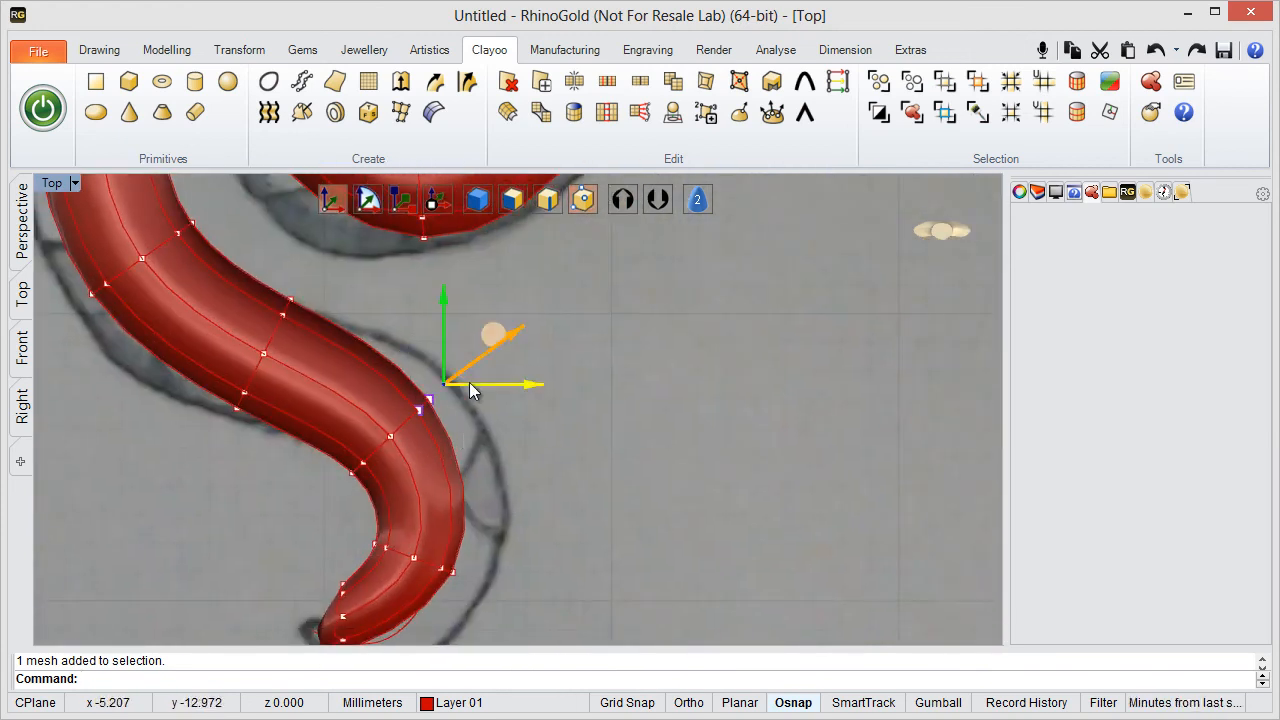
{"action": "left_click_drag", "start_coordinate": [488, 334], "coordinate": [532, 312]}
- Hide the centreline curve inside the snake body so only the body's vertices get selected at the tail
{"action": "right_click_drag", "start_coordinate": [523, 538], "coordinate": [619, 371]}
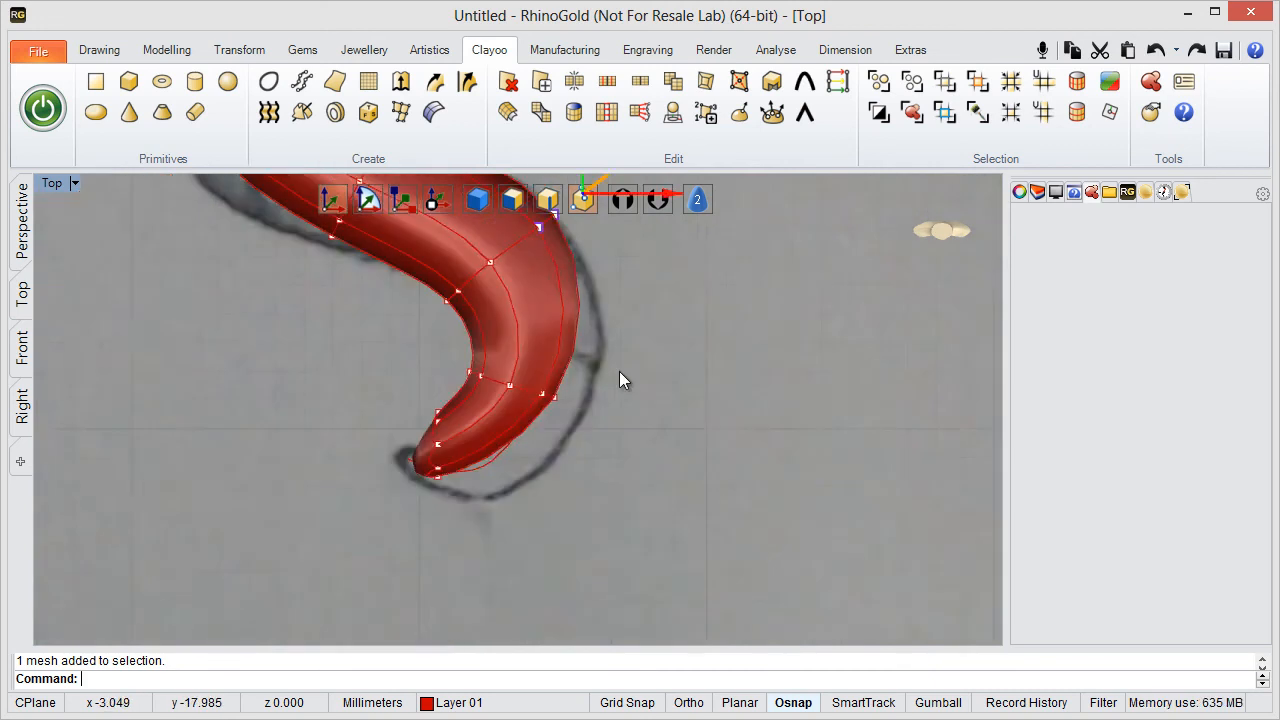
{"action": "scroll", "coordinate": [580, 464], "scroll_direction": "up", "scroll_amount": 4}
{"action": "left_click_drag", "start_coordinate": [504, 344], "coordinate": [502, 344]}
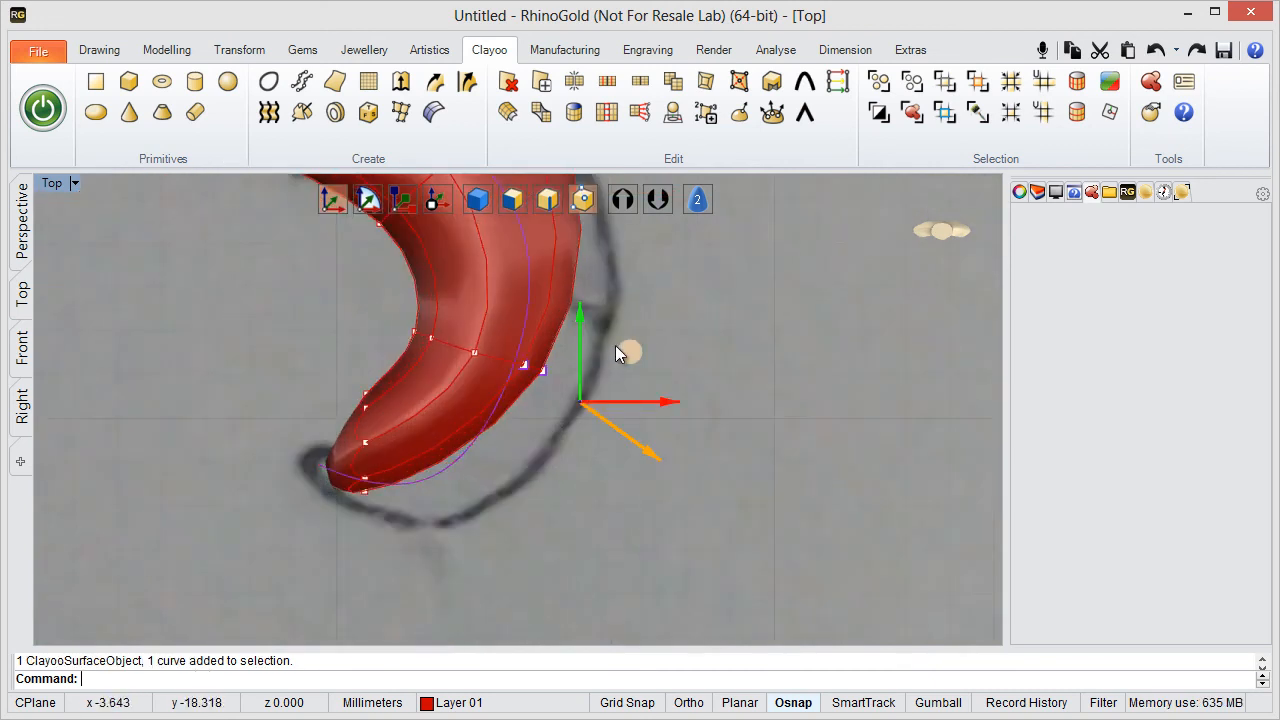
{"action": "left_click", "coordinate": [558, 421]}
{"action": "left_click", "coordinate": [467, 458]}
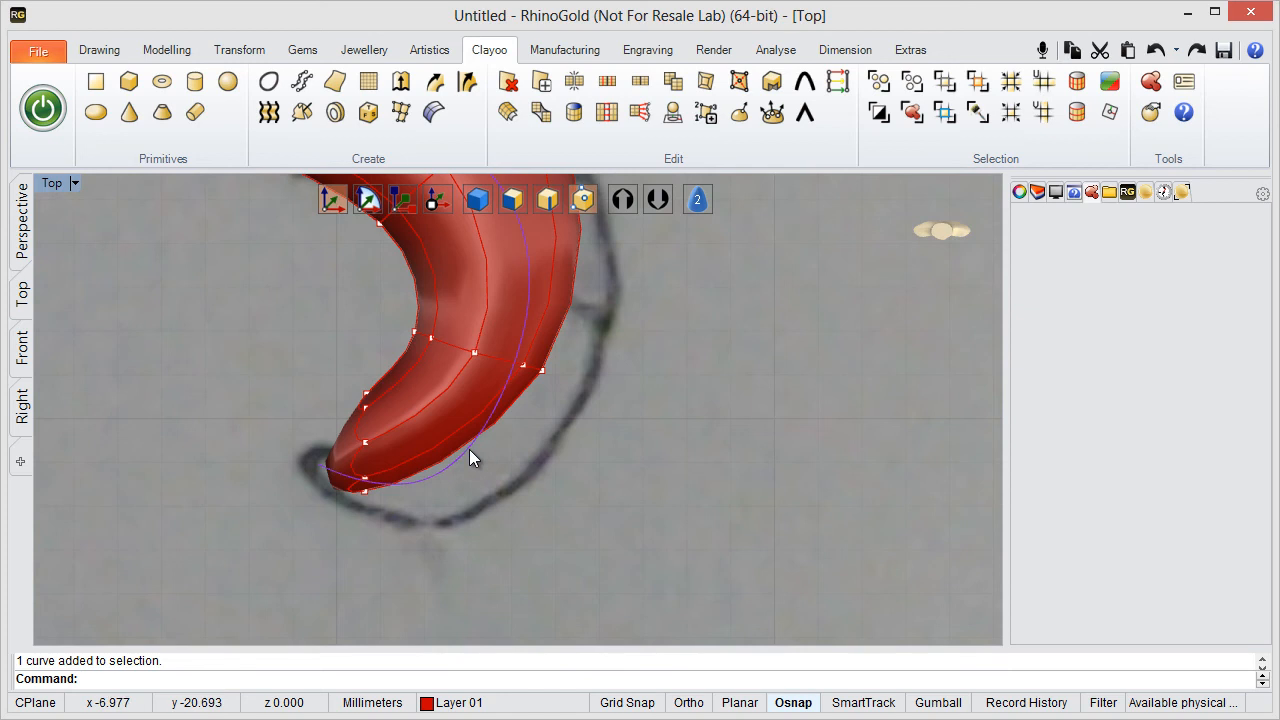
{"action": "right_click_drag", "start_coordinate": [473, 458], "coordinate": [466, 449]}
{"action": "middle_click", "coordinate": [841, 240]}
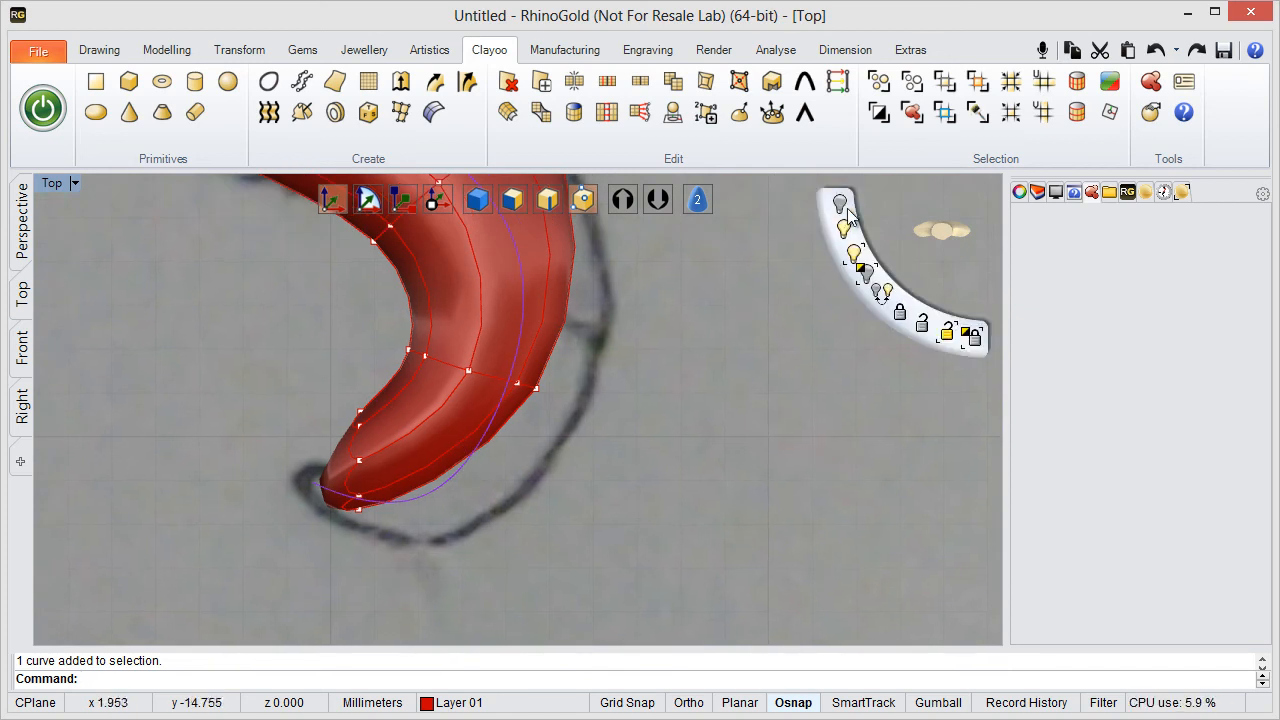
{"action": "left_click", "coordinate": [842, 206]}
- Move the pair of outer-edge vertices nearest the tail tip outward onto the sketched outline
{"action": "scroll", "coordinate": [542, 351], "scroll_direction": "up", "scroll_amount": 3}
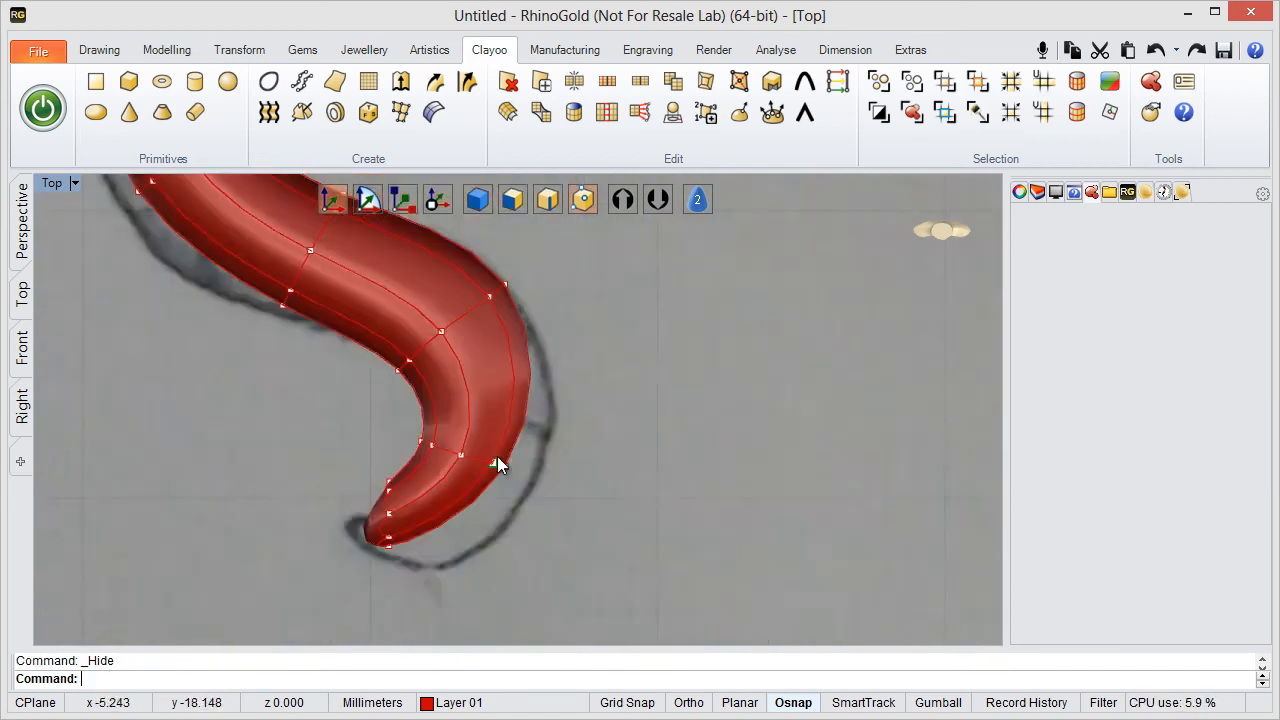
{"action": "left_click_drag", "start_coordinate": [558, 411], "coordinate": [642, 539]}
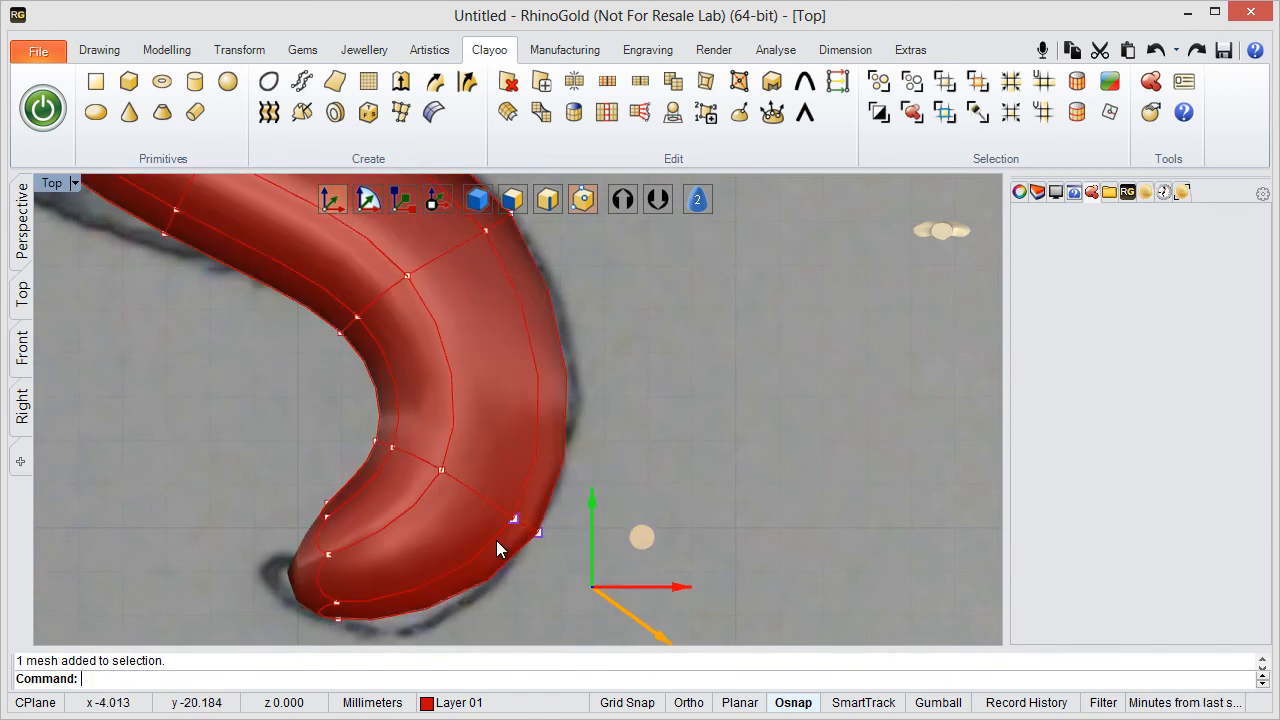
{"action": "right_click_drag", "start_coordinate": [446, 527], "coordinate": [606, 645]}
{"action": "scroll", "coordinate": [582, 401], "scroll_direction": "down", "scroll_amount": 4}
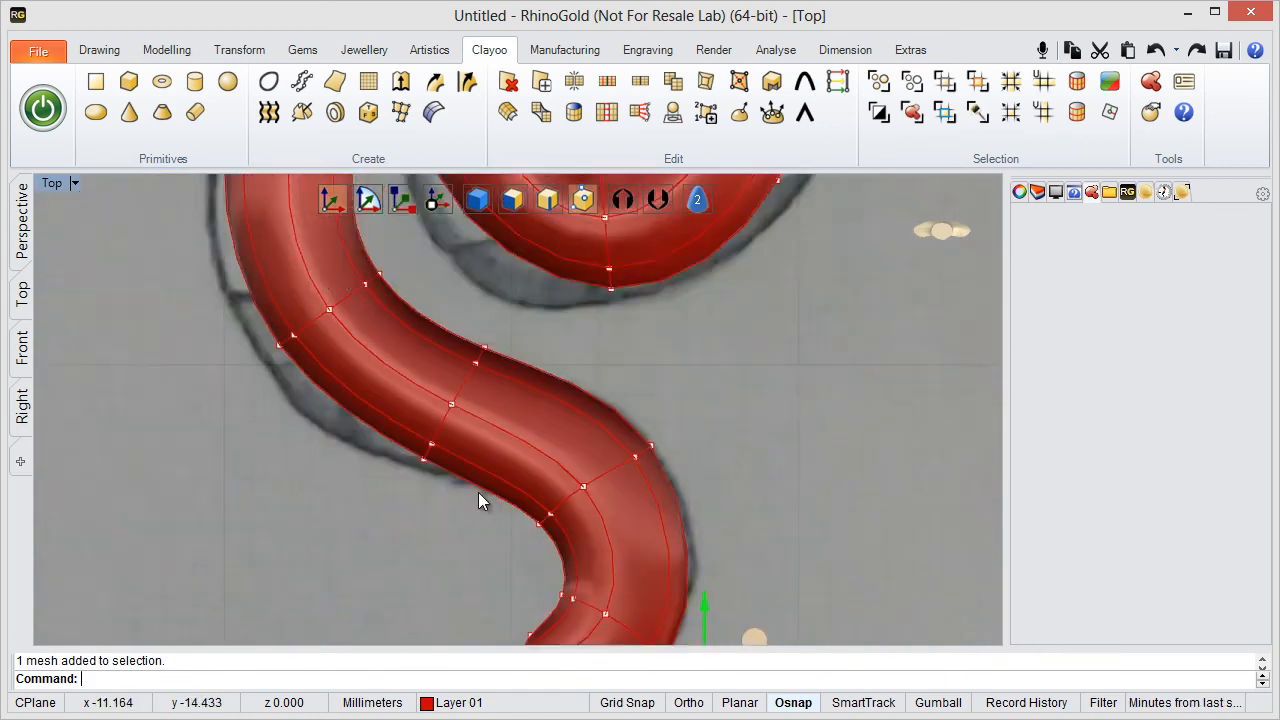
- Switch the Top view to wireframe and move the middle vertex at the tail tip toward the sketched tip
{"action": "mouse_move", "coordinate": [889, 197]}
{"action": "left_click", "coordinate": [839, 206]}
{"action": "scroll", "coordinate": [586, 480], "scroll_direction": "up", "scroll_amount": 5}
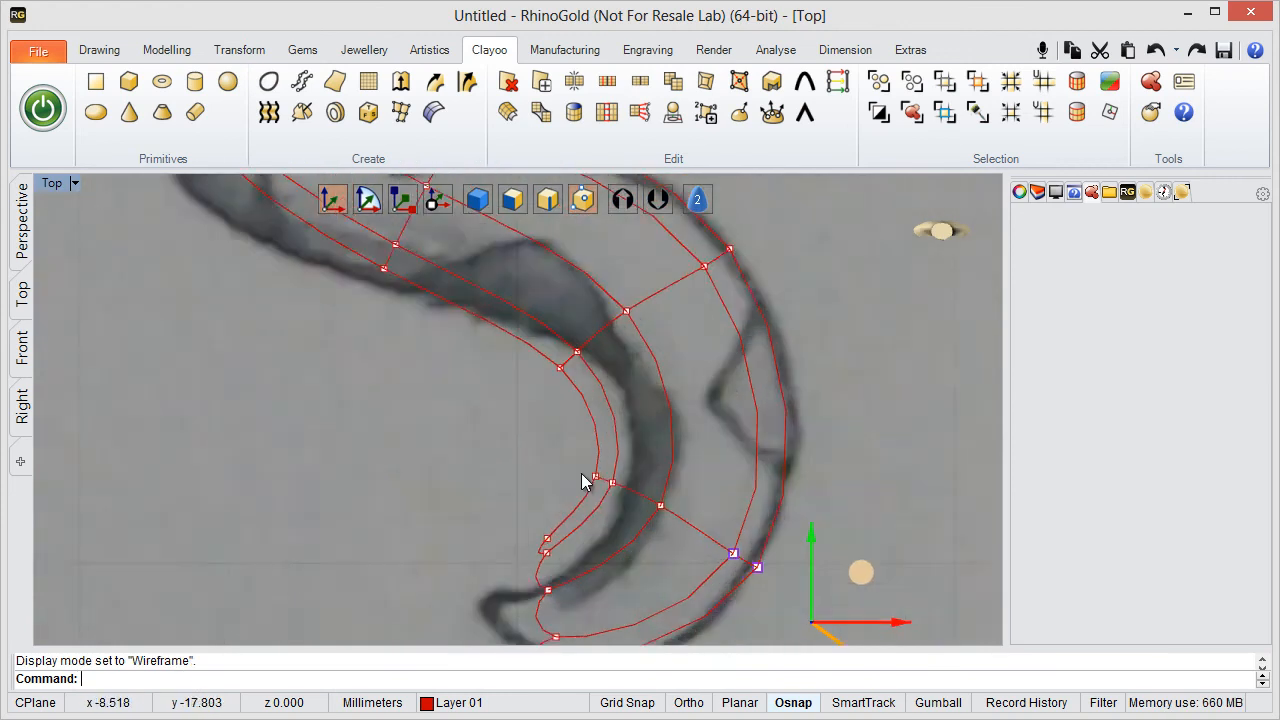
{"action": "left_click_drag", "start_coordinate": [462, 430], "coordinate": [533, 590]}
{"action": "left_click", "coordinate": [478, 424]}
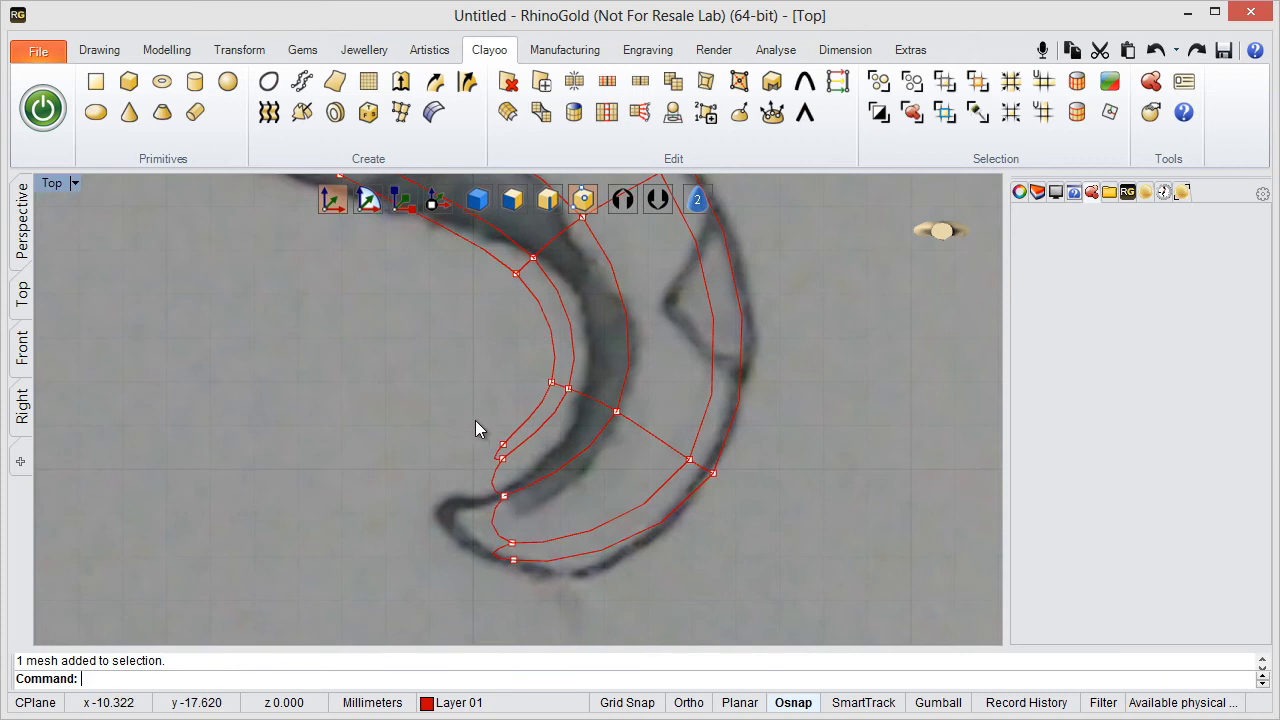
{"action": "left_click_drag", "start_coordinate": [476, 479], "coordinate": [540, 519]}
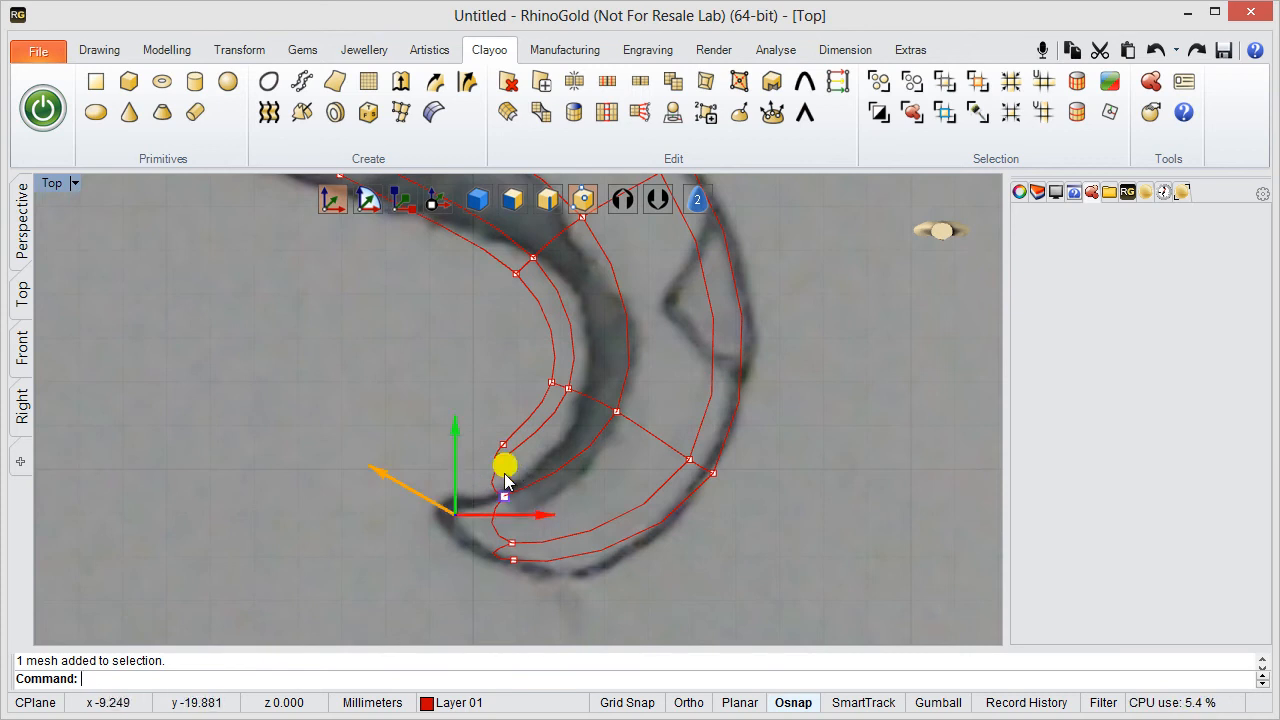
{"action": "left_click_drag", "start_coordinate": [506, 469], "coordinate": [494, 501]}
- Move the inner-edge vertex pairs at the tail tip and the section above it onto the tail's inner outline
{"action": "left_click_drag", "start_coordinate": [452, 417], "coordinate": [521, 474]}
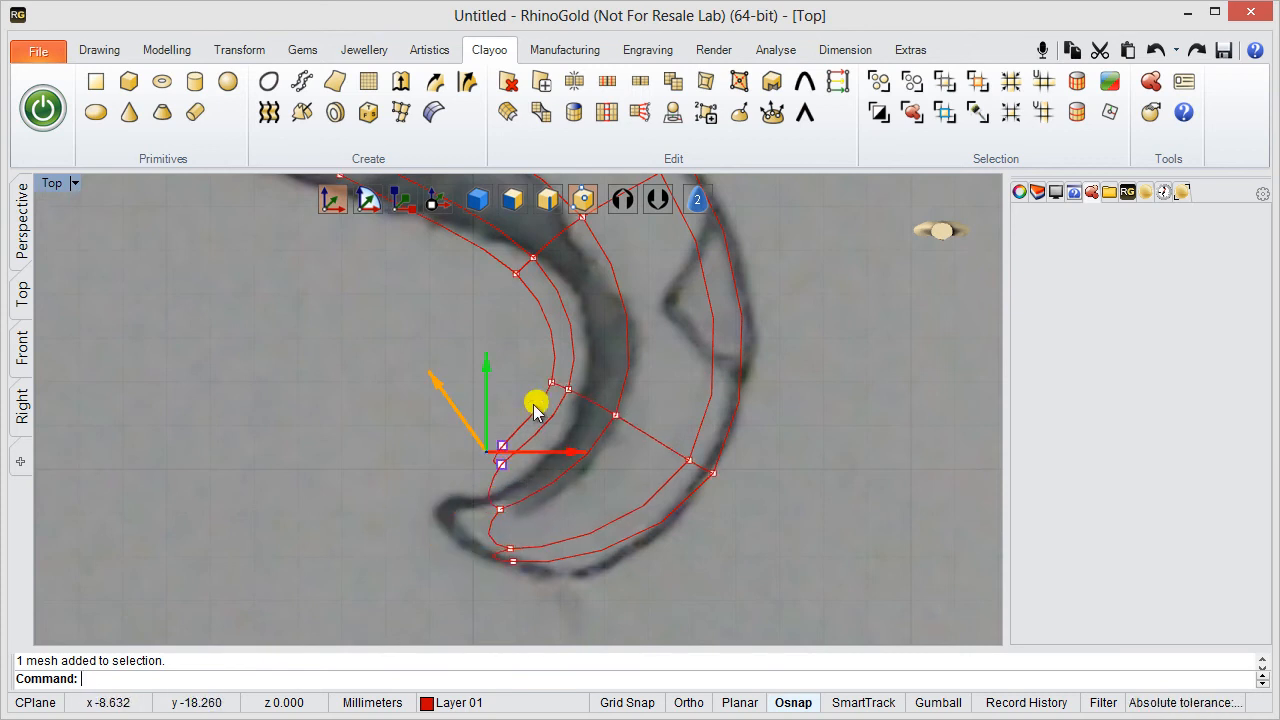
{"action": "left_click_drag", "start_coordinate": [534, 395], "coordinate": [510, 468]}
{"action": "left_click_drag", "start_coordinate": [501, 359], "coordinate": [588, 426]}
{"action": "left_click_drag", "start_coordinate": [626, 348], "coordinate": [684, 360]}
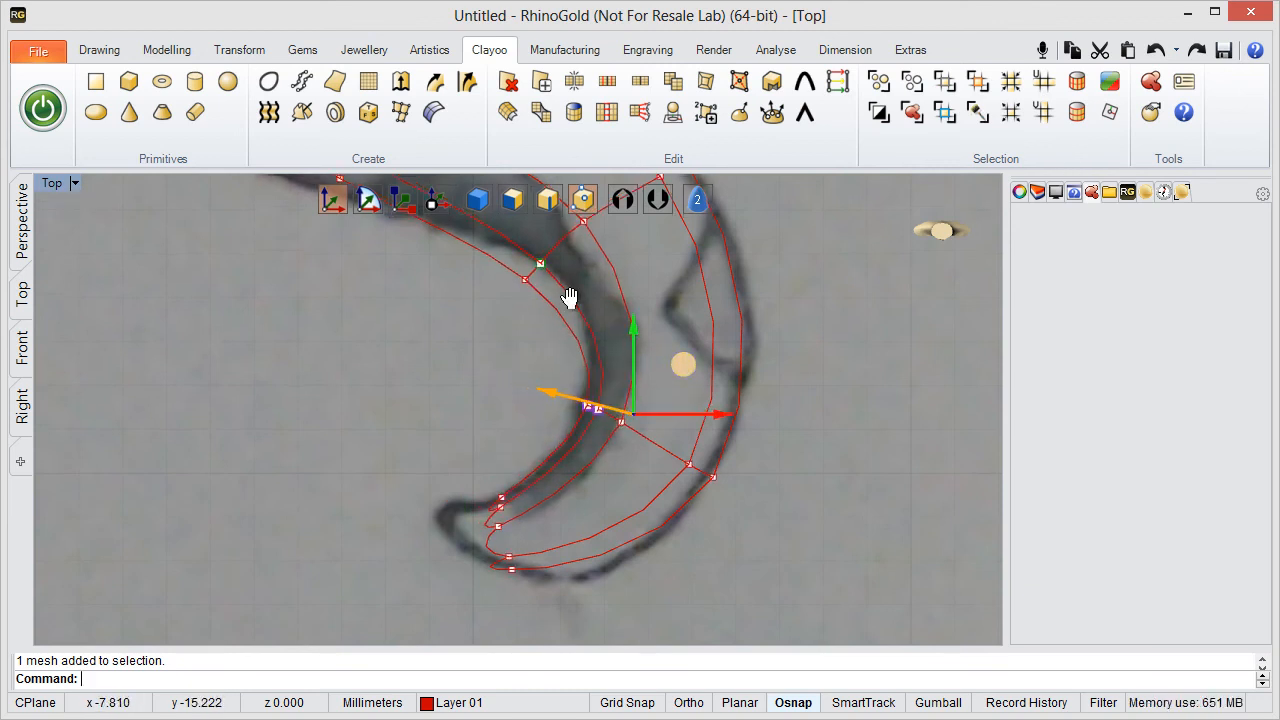
- Adjust the middle vertex and the inner-edge pair at the tail's upper bend to match the sketched tail width
{"action": "scroll", "coordinate": [466, 449], "scroll_direction": "up", "scroll_amount": 5}
{"action": "left_click_drag", "start_coordinate": [512, 336], "coordinate": [568, 469]}
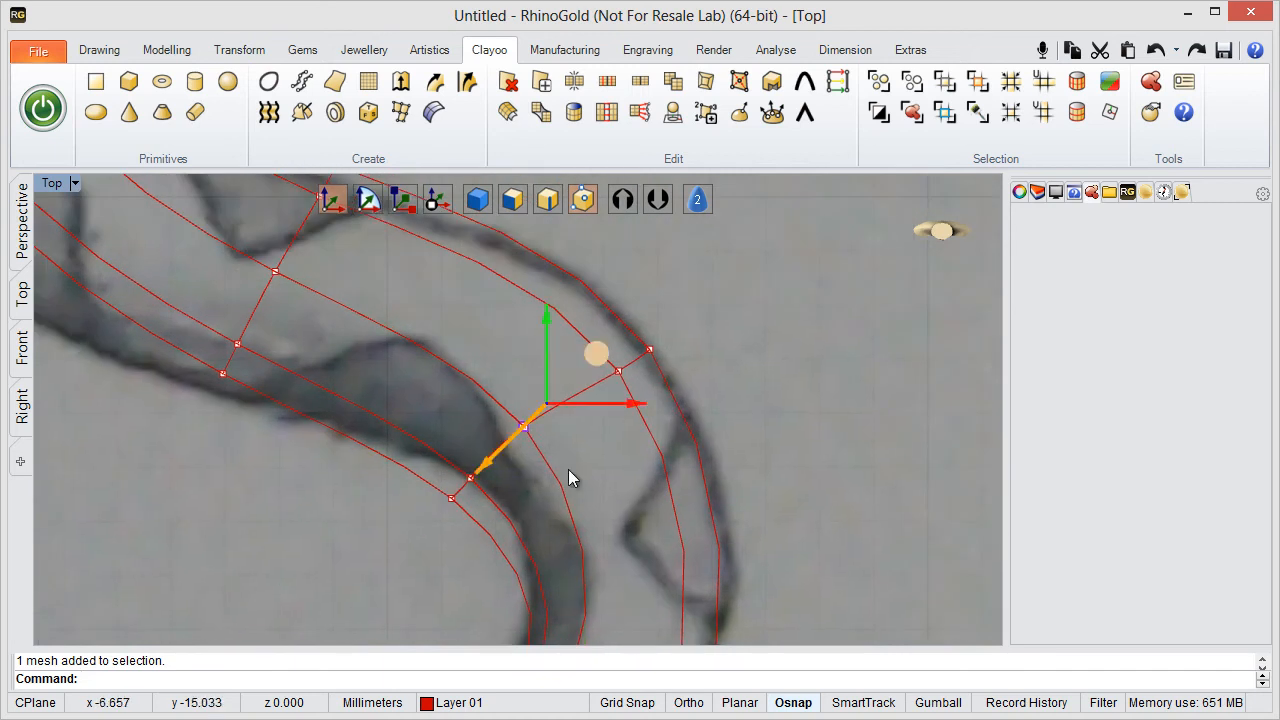
{"action": "left_click_drag", "start_coordinate": [602, 343], "coordinate": [650, 296]}
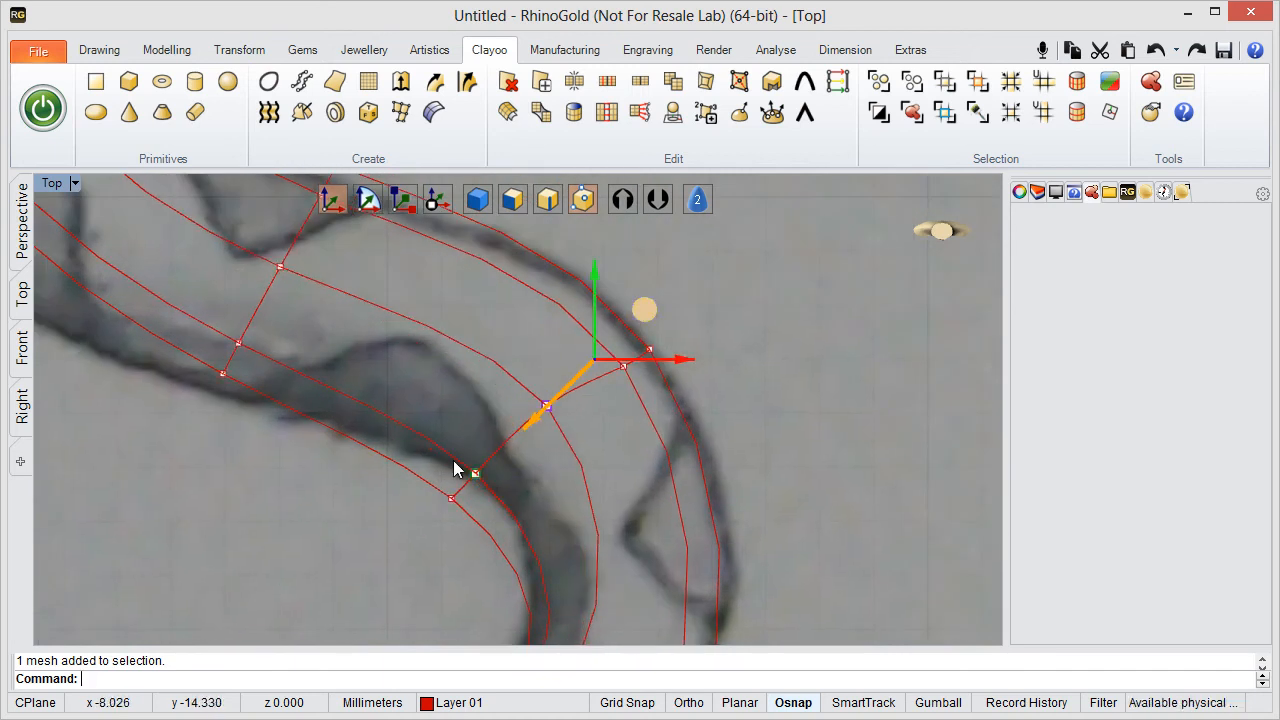
{"action": "right_click_drag", "start_coordinate": [458, 468], "coordinate": [494, 364]}
{"action": "scroll", "coordinate": [428, 462], "scroll_direction": "up", "scroll_amount": 4}
{"action": "right_click_drag", "start_coordinate": [458, 435], "coordinate": [438, 557]}
{"action": "left_click_drag", "start_coordinate": [437, 552], "coordinate": [633, 349]}
- Fit the vertex sections on the lower body between the tail and the coil to the sketched outline
{"action": "scroll", "coordinate": [285, 431], "scroll_direction": "down", "scroll_amount": 8}
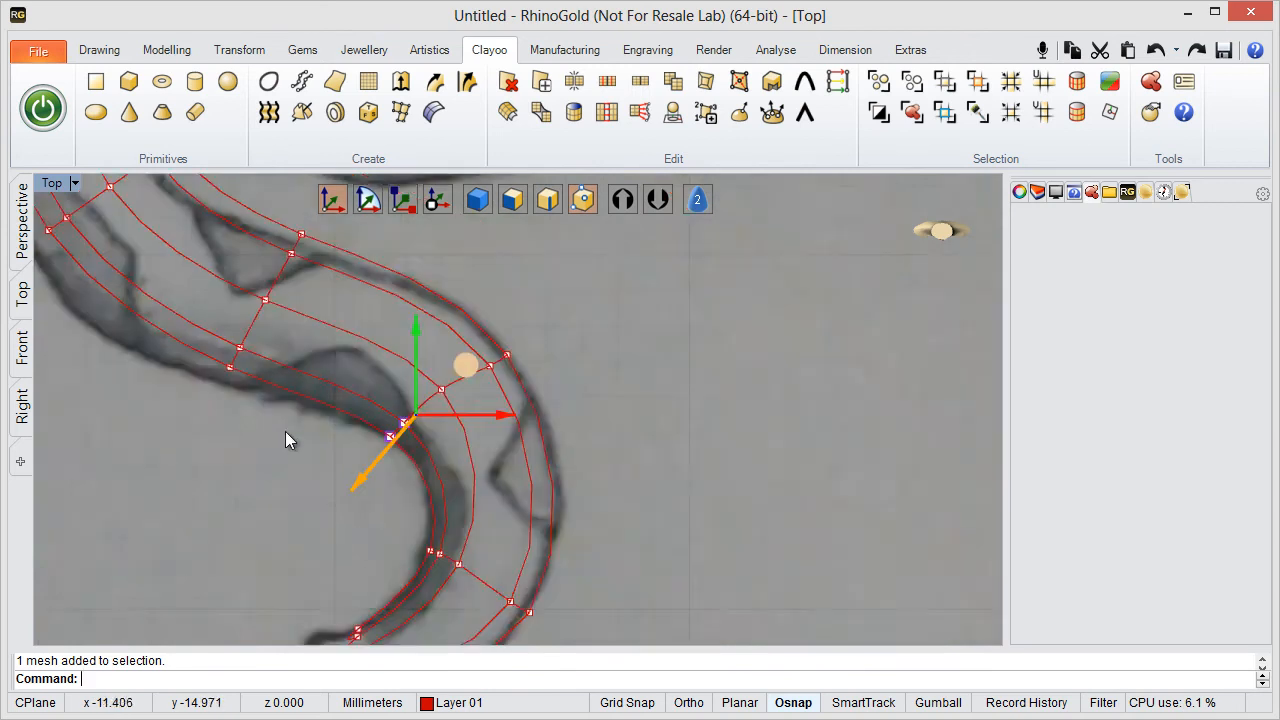
{"action": "right_click_drag", "start_coordinate": [285, 431], "coordinate": [551, 514]}
{"action": "right_click_drag", "start_coordinate": [406, 391], "coordinate": [451, 517]}
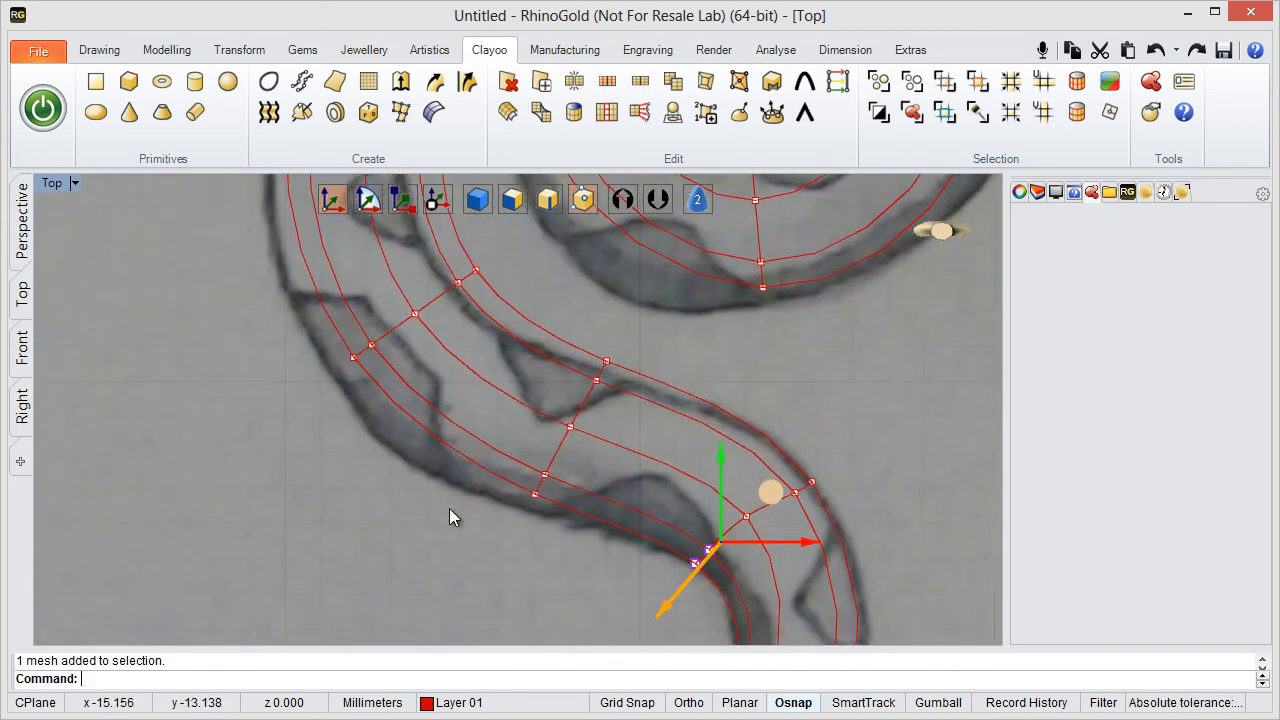
{"action": "left_click_drag", "start_coordinate": [438, 553], "coordinate": [594, 403]}
{"action": "right_click_drag", "start_coordinate": [457, 374], "coordinate": [563, 503]}
{"action": "left_click_drag", "start_coordinate": [350, 358], "coordinate": [632, 516]}
{"action": "left_click_drag", "start_coordinate": [551, 406], "coordinate": [528, 438]}
{"action": "right_click_drag", "start_coordinate": [492, 326], "coordinate": [506, 528]}
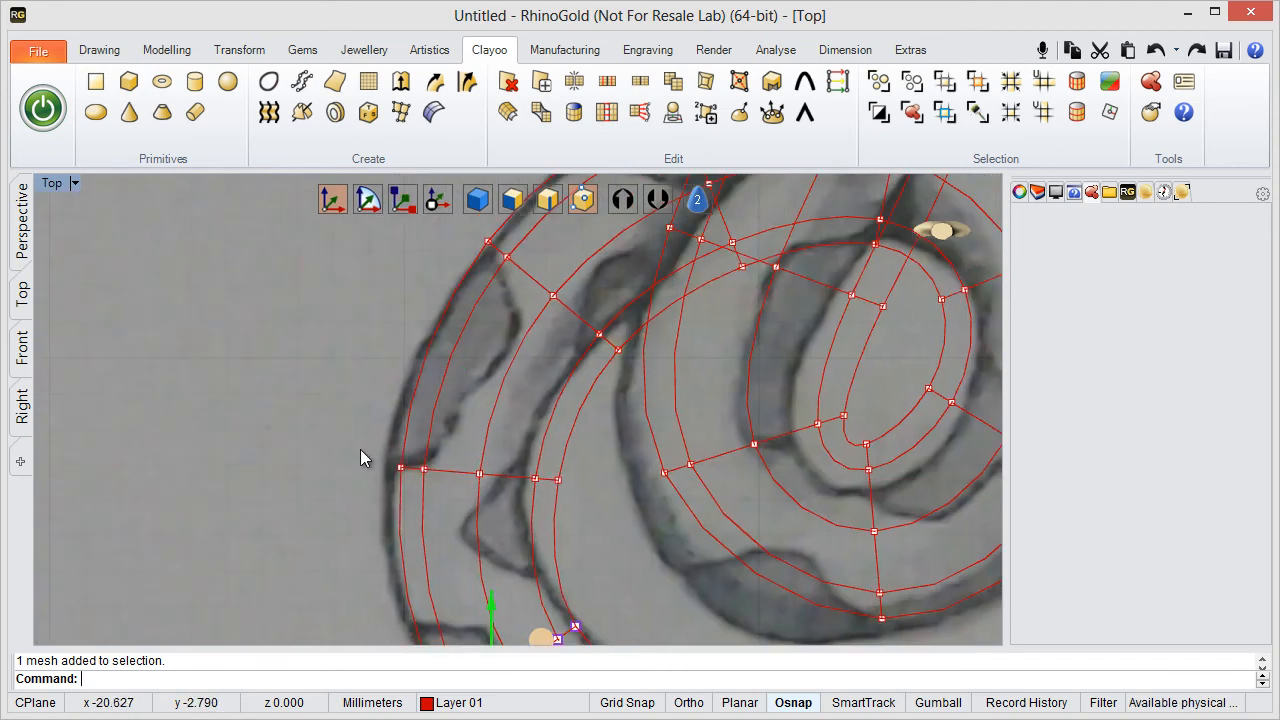
- Move the whole vertex section at the body's outermost bend beside the coil outward and scale it narrower horizontally
{"action": "left_click_drag", "start_coordinate": [337, 429], "coordinate": [578, 517]}
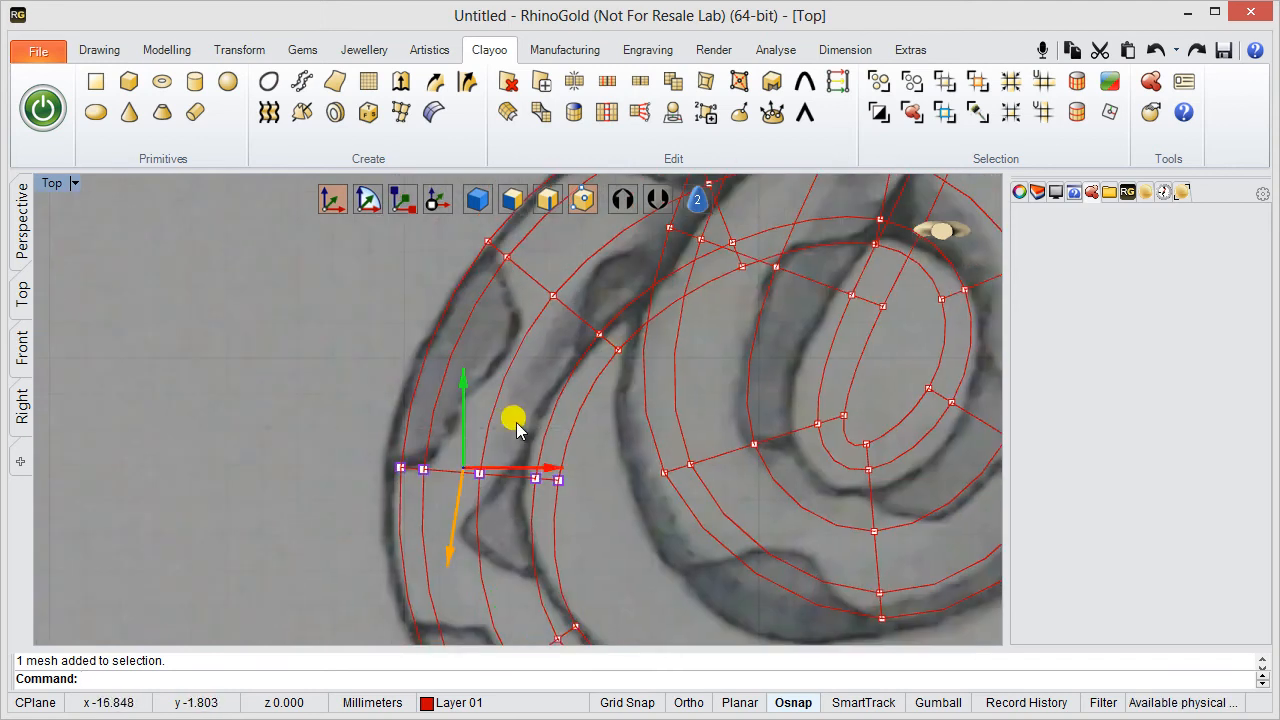
{"action": "left_click_drag", "start_coordinate": [518, 425], "coordinate": [479, 422]}
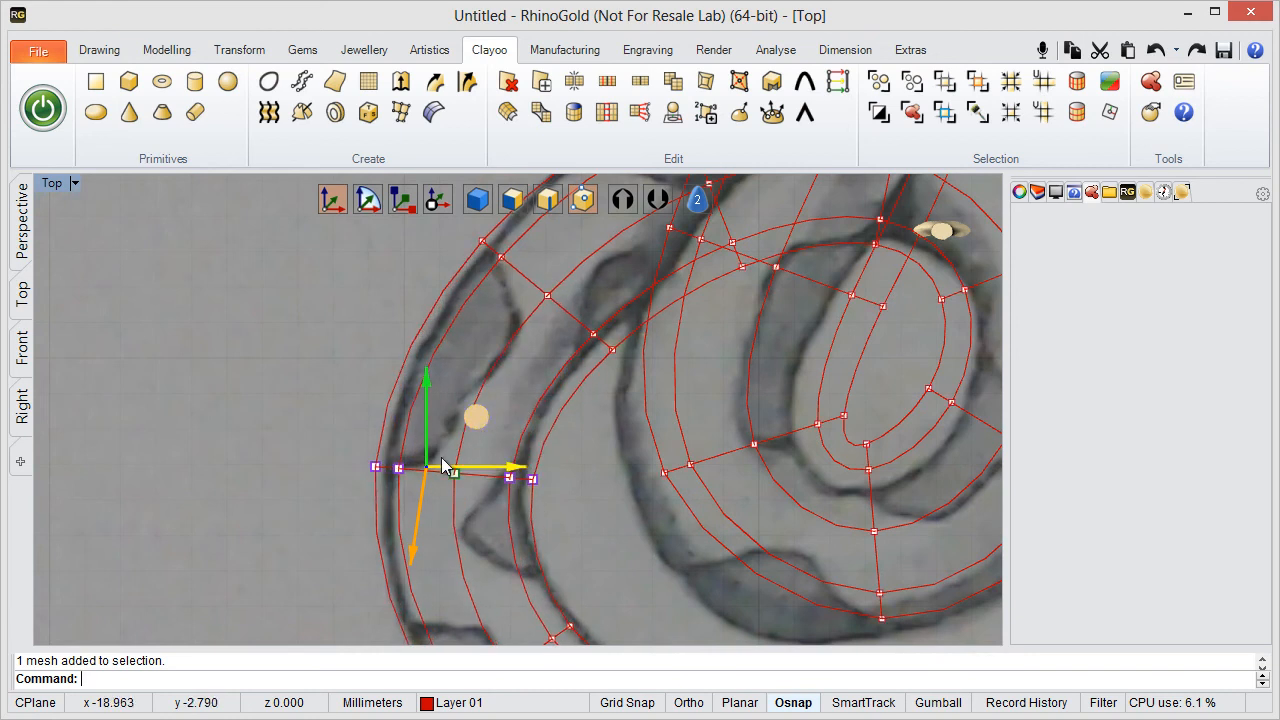
{"action": "left_click", "coordinate": [398, 205]}
{"action": "left_click_drag", "start_coordinate": [522, 470], "coordinate": [517, 470]}
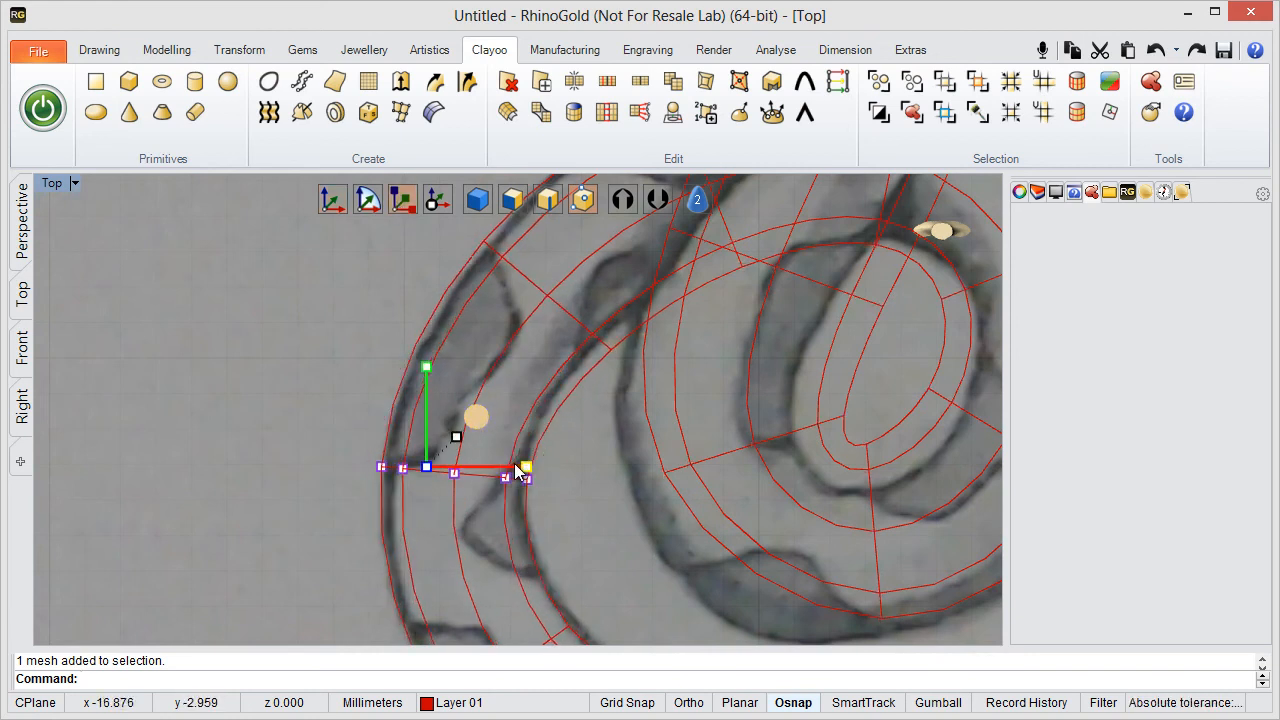
{"action": "left_click", "coordinate": [340, 201]}
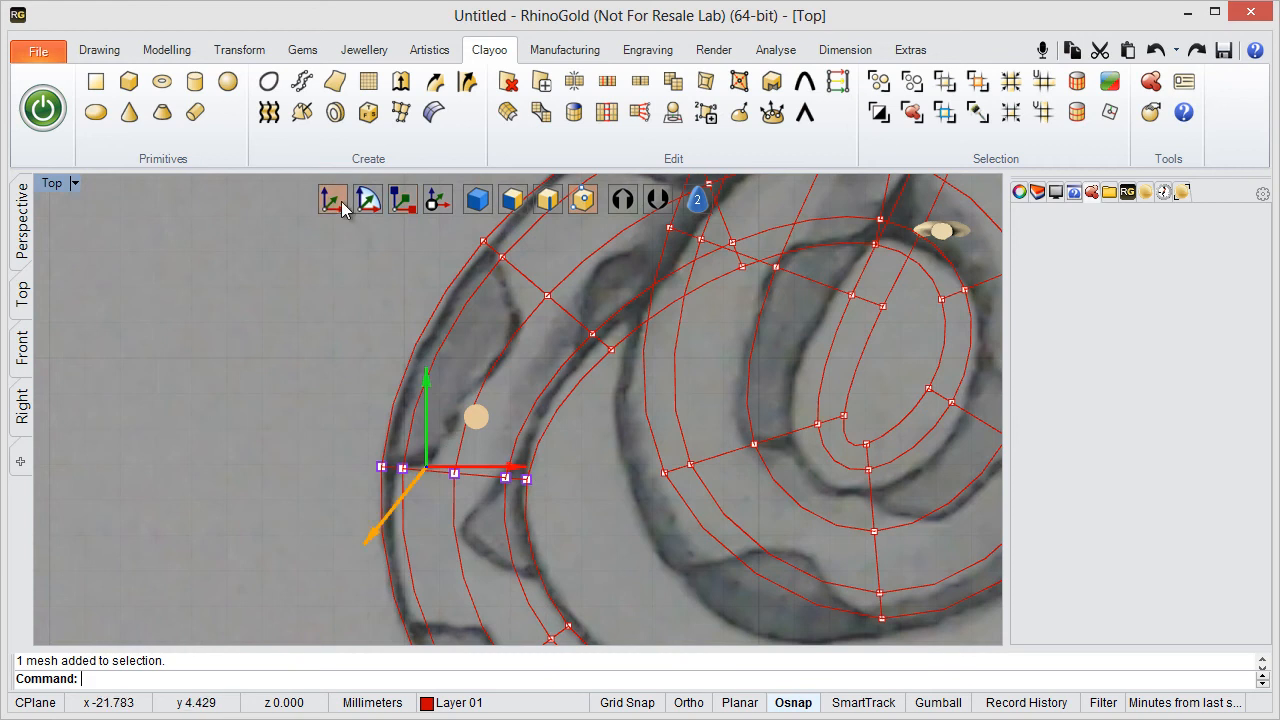
- Move the inner-edge vertex pair of the next section up the outer bend onto the body's inner outline
{"action": "right_click_drag", "start_coordinate": [477, 318], "coordinate": [368, 355]}
{"action": "left_click", "coordinate": [399, 334]}
{"action": "scroll", "coordinate": [368, 357], "scroll_direction": "up", "scroll_amount": 4}
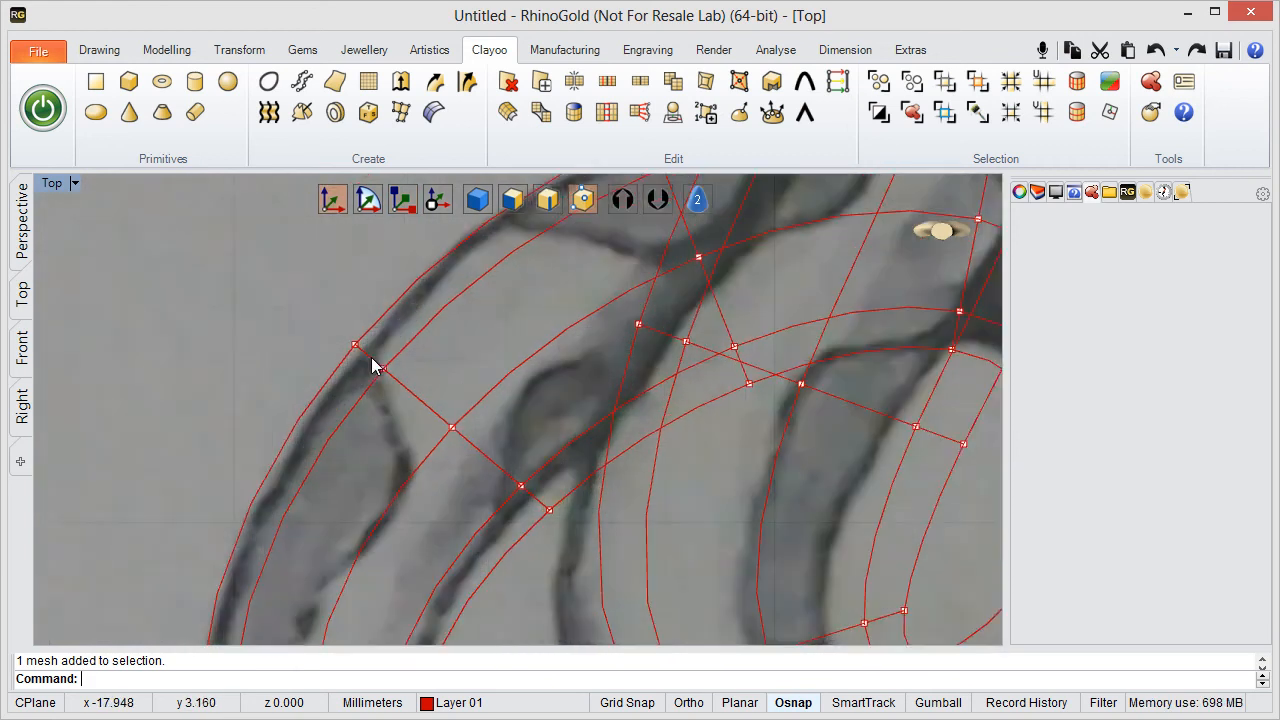
{"action": "right_click_drag", "start_coordinate": [477, 450], "coordinate": [324, 400]}
{"action": "scroll", "coordinate": [408, 420], "scroll_direction": "up", "scroll_amount": 4}
{"action": "left_click_drag", "start_coordinate": [353, 488], "coordinate": [390, 342]}
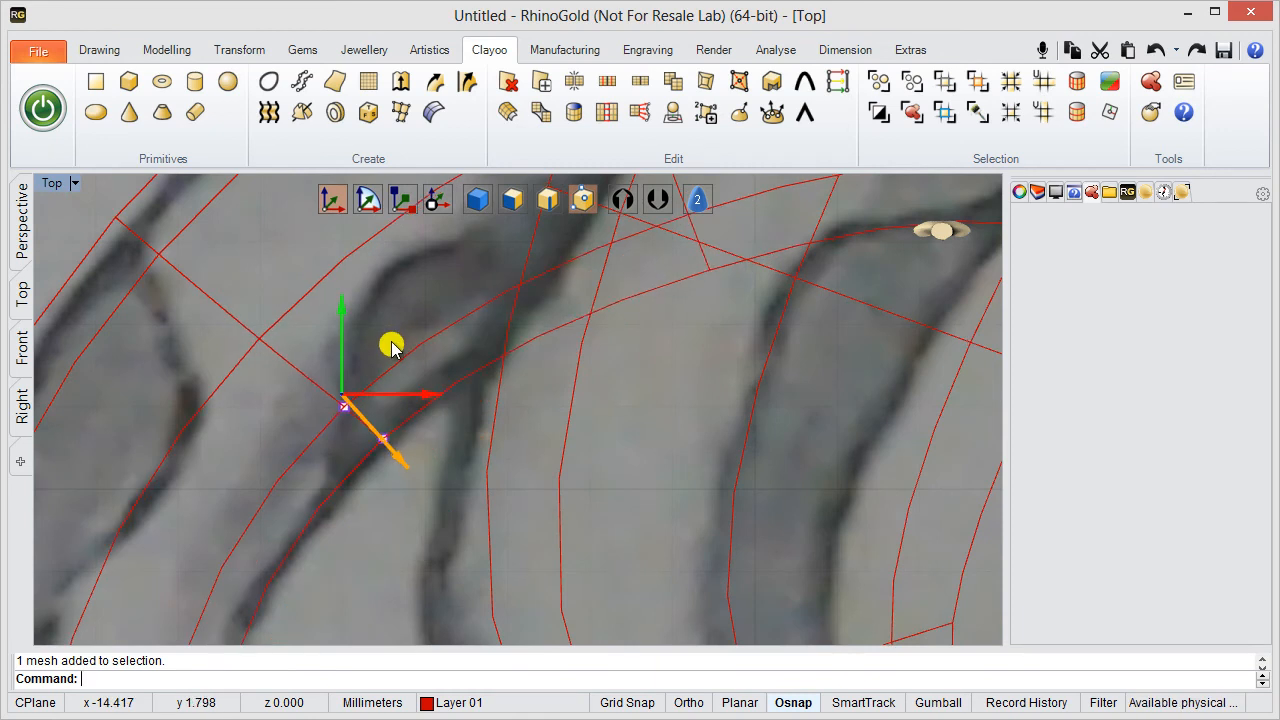
{"action": "scroll", "coordinate": [293, 337], "scroll_direction": "down", "scroll_amount": 2}
- Move the middle vertex of that same section toward the centre of the sketched body
{"action": "right_click_drag", "start_coordinate": [240, 342], "coordinate": [419, 419]}
{"action": "scroll", "coordinate": [432, 414], "scroll_direction": "up", "scroll_amount": 3}
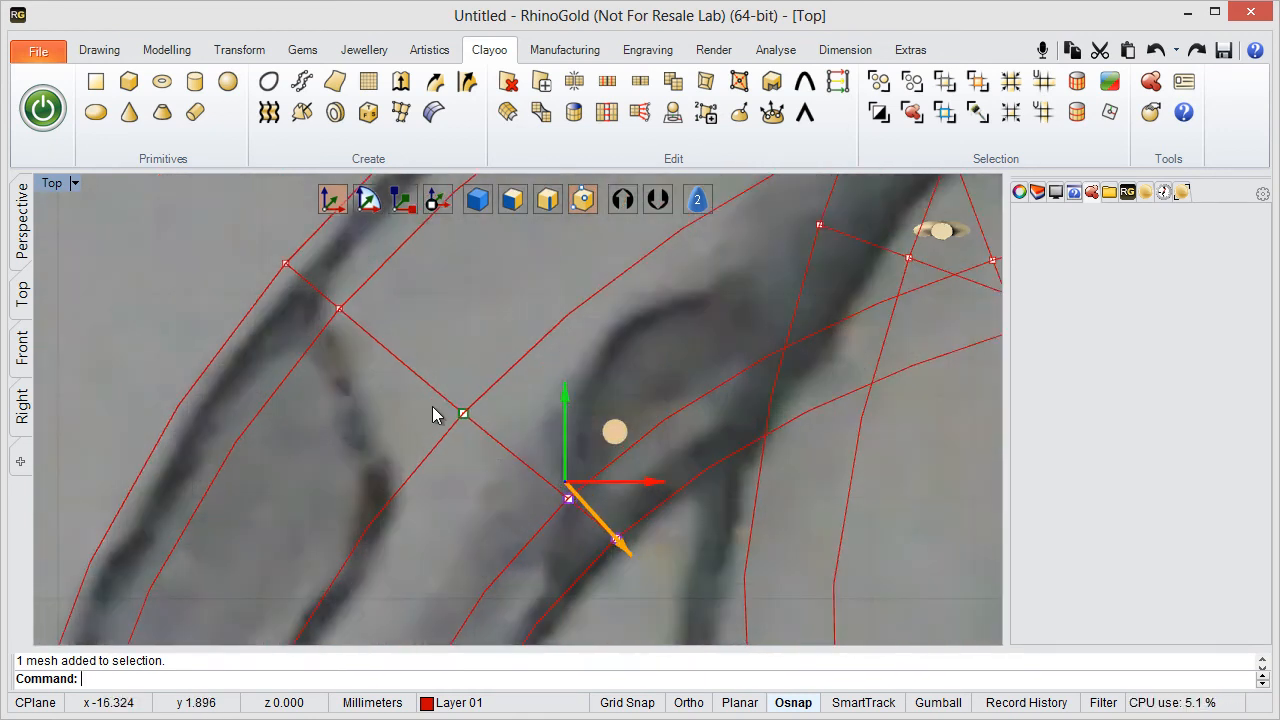
{"action": "left_click", "coordinate": [403, 405]}
{"action": "left_click_drag", "start_coordinate": [402, 402], "coordinate": [509, 469]}
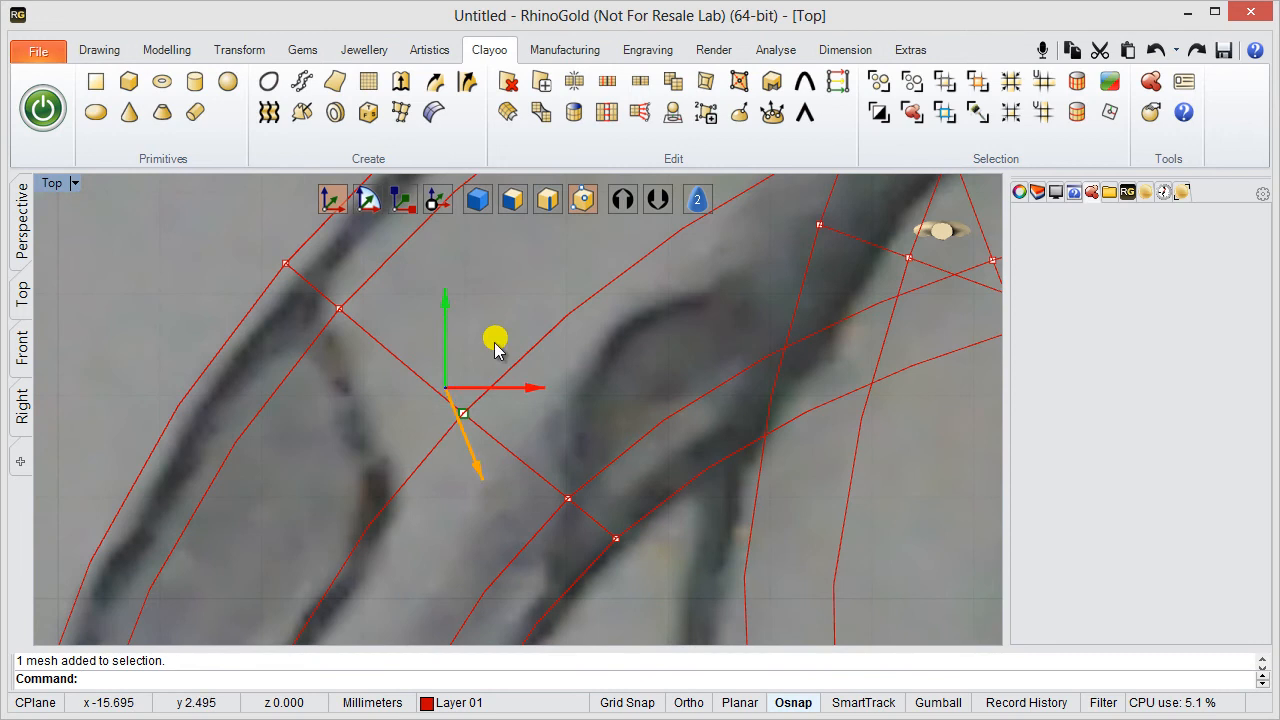
{"action": "left_click_drag", "start_coordinate": [494, 342], "coordinate": [466, 320]}
- Move the outer-edge vertex pair of that section onto the sketched outer outline
{"action": "scroll", "coordinate": [507, 338], "scroll_direction": "down", "scroll_amount": 5}
{"action": "right_click_drag", "start_coordinate": [363, 312], "coordinate": [403, 408]}
{"action": "scroll", "coordinate": [403, 397], "scroll_direction": "up", "scroll_amount": 5}
{"action": "left_click_drag", "start_coordinate": [404, 355], "coordinate": [553, 473]}
{"action": "left_click_drag", "start_coordinate": [491, 331], "coordinate": [520, 348]}
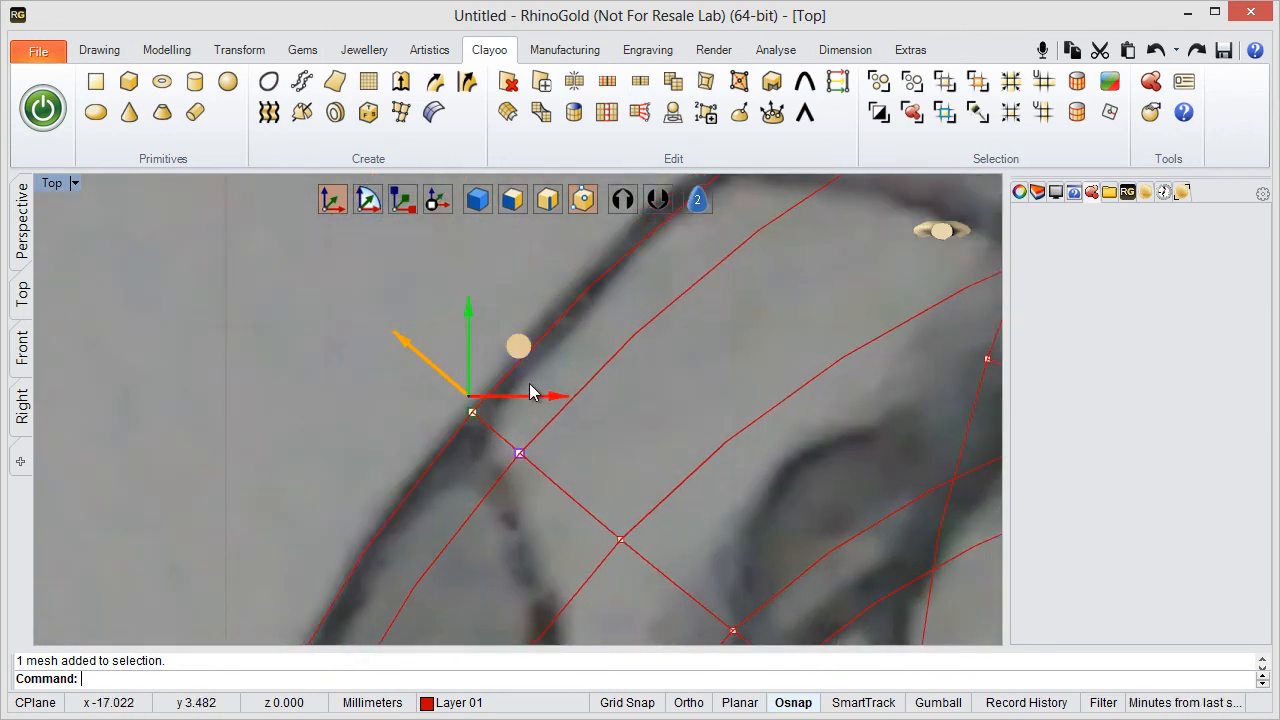
{"action": "scroll", "coordinate": [529, 390], "scroll_direction": "down", "scroll_amount": 4}
{"action": "right_click_drag", "start_coordinate": [569, 419], "coordinate": [380, 463]}
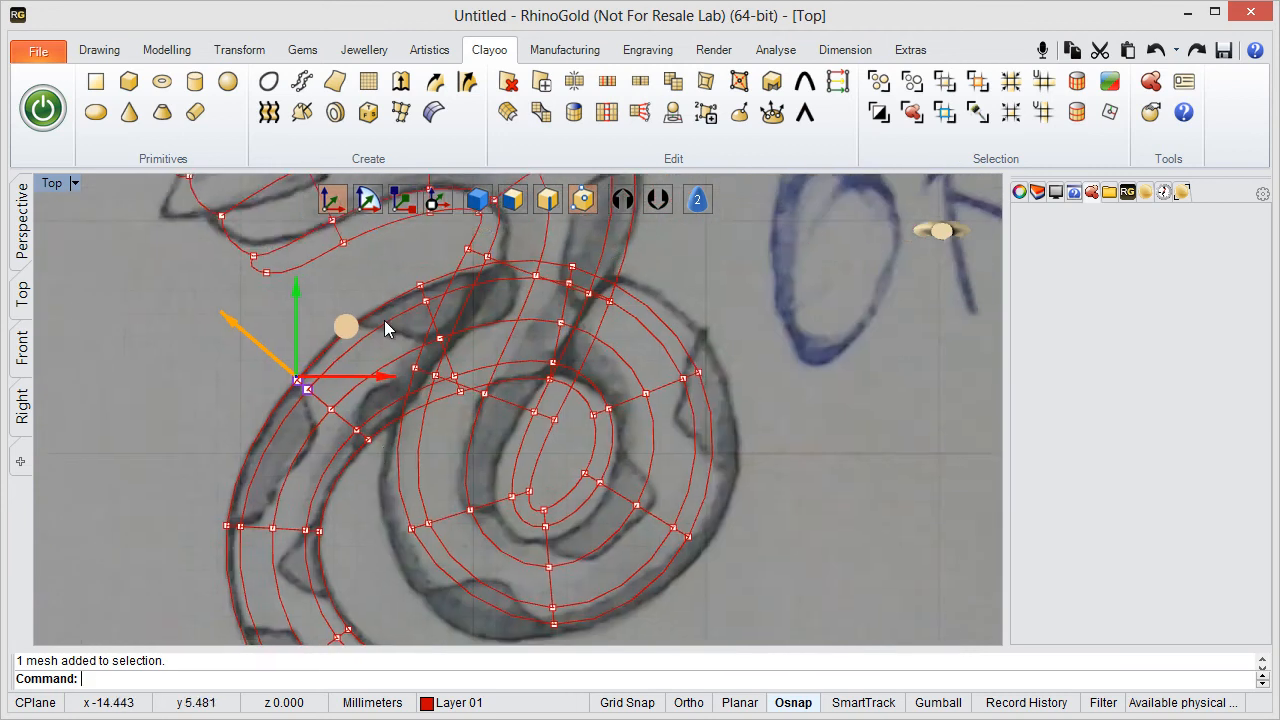
- Move the inner-edge vertex pair of the section where the outer bend crosses the coil upward, closer to the sketched body
{"action": "scroll", "coordinate": [422, 306], "scroll_direction": "up", "scroll_amount": 3}
{"action": "scroll", "coordinate": [422, 306], "scroll_direction": "down", "scroll_amount": 3}
{"action": "scroll", "coordinate": [423, 306], "scroll_direction": "up", "scroll_amount": 3}
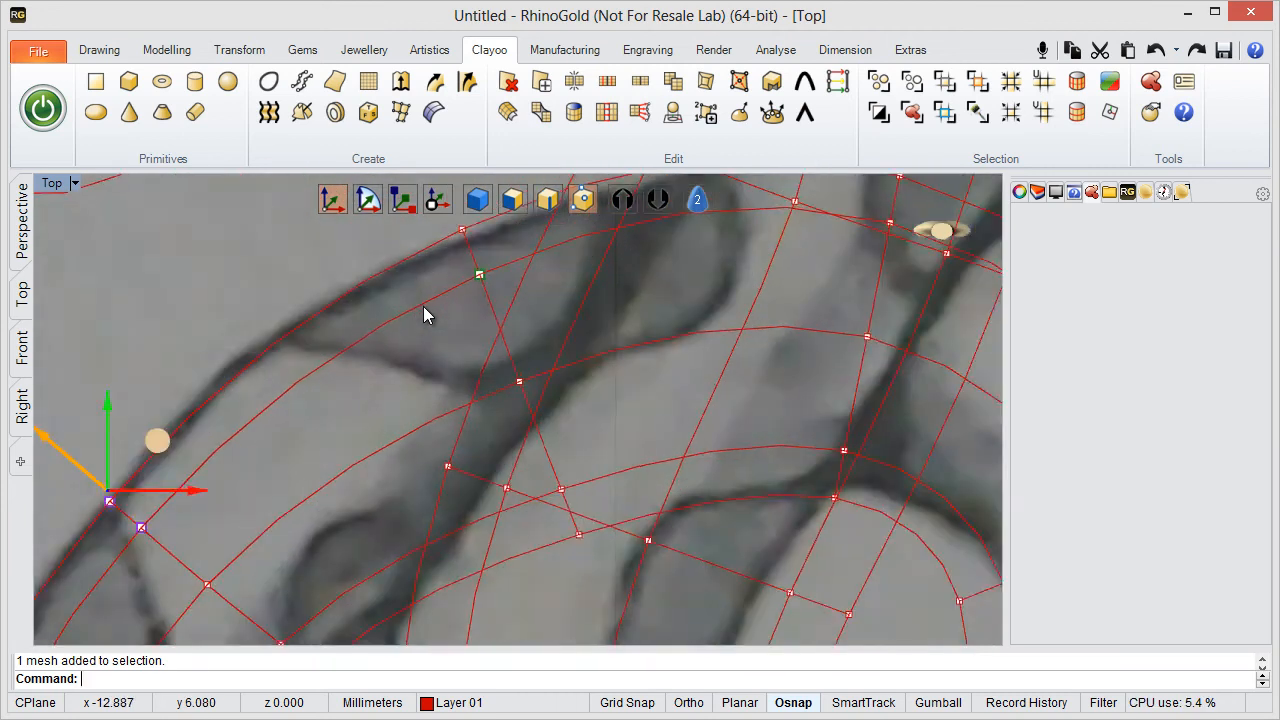
{"action": "scroll", "coordinate": [423, 306], "scroll_direction": "down", "scroll_amount": 4}
{"action": "right_click_drag", "start_coordinate": [437, 308], "coordinate": [443, 380]}
{"action": "scroll", "coordinate": [443, 380], "scroll_direction": "up", "scroll_amount": 3}
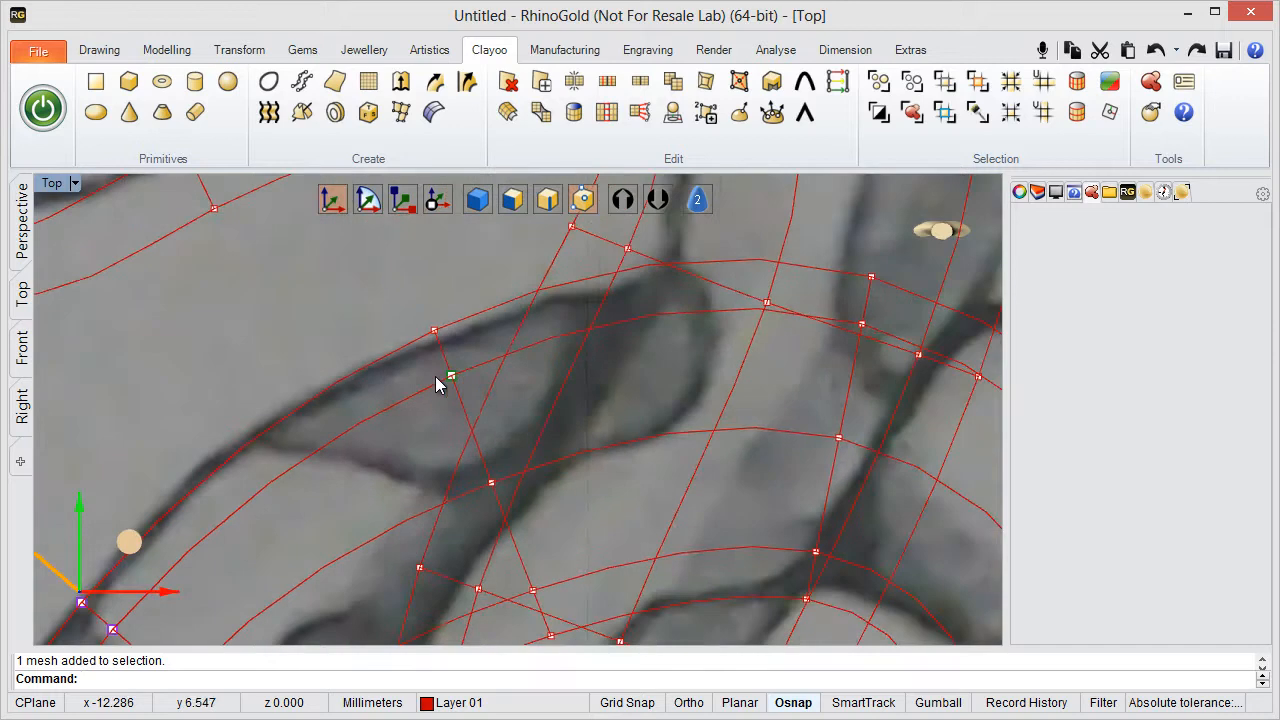
{"action": "scroll", "coordinate": [443, 380], "scroll_direction": "down", "scroll_amount": 3}
{"action": "scroll", "coordinate": [480, 492], "scroll_direction": "up", "scroll_amount": 2}
{"action": "scroll", "coordinate": [480, 484], "scroll_direction": "down", "scroll_amount": 2}
{"action": "scroll", "coordinate": [478, 478], "scroll_direction": "down", "scroll_amount": 1}
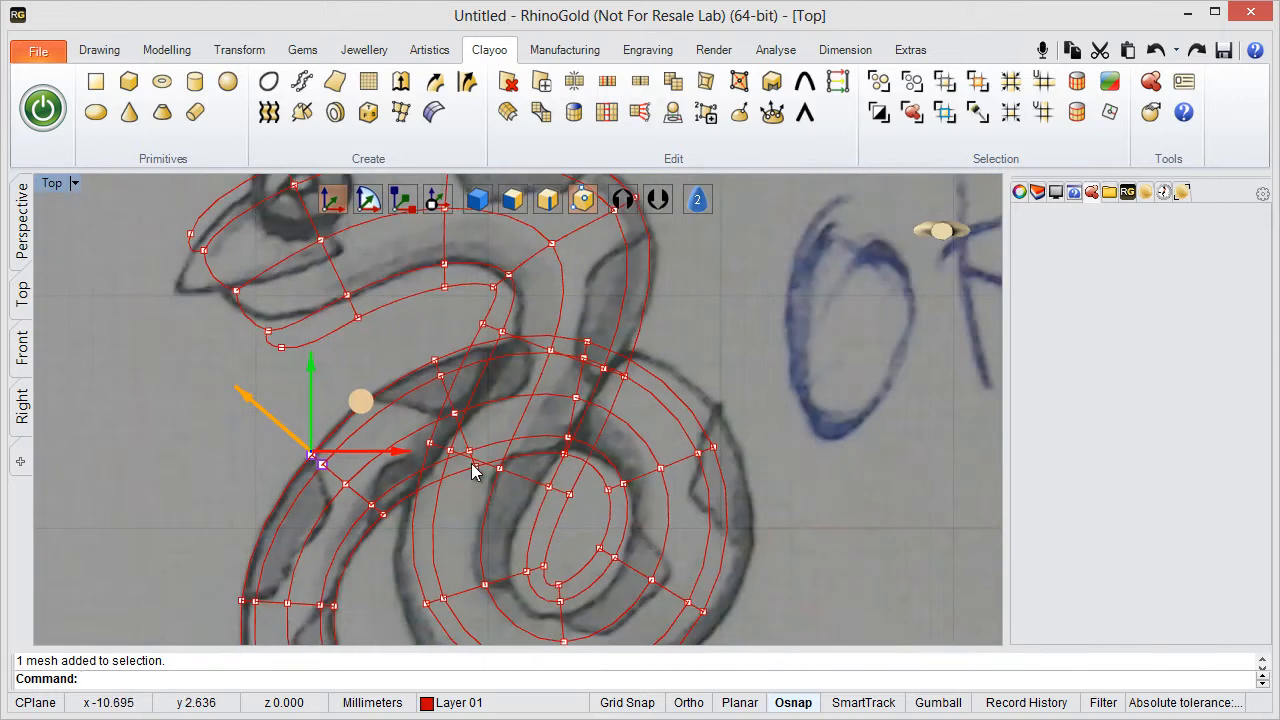
{"action": "scroll", "coordinate": [475, 470], "scroll_direction": "up", "scroll_amount": 1}
{"action": "scroll", "coordinate": [448, 386], "scroll_direction": "up", "scroll_amount": 4}
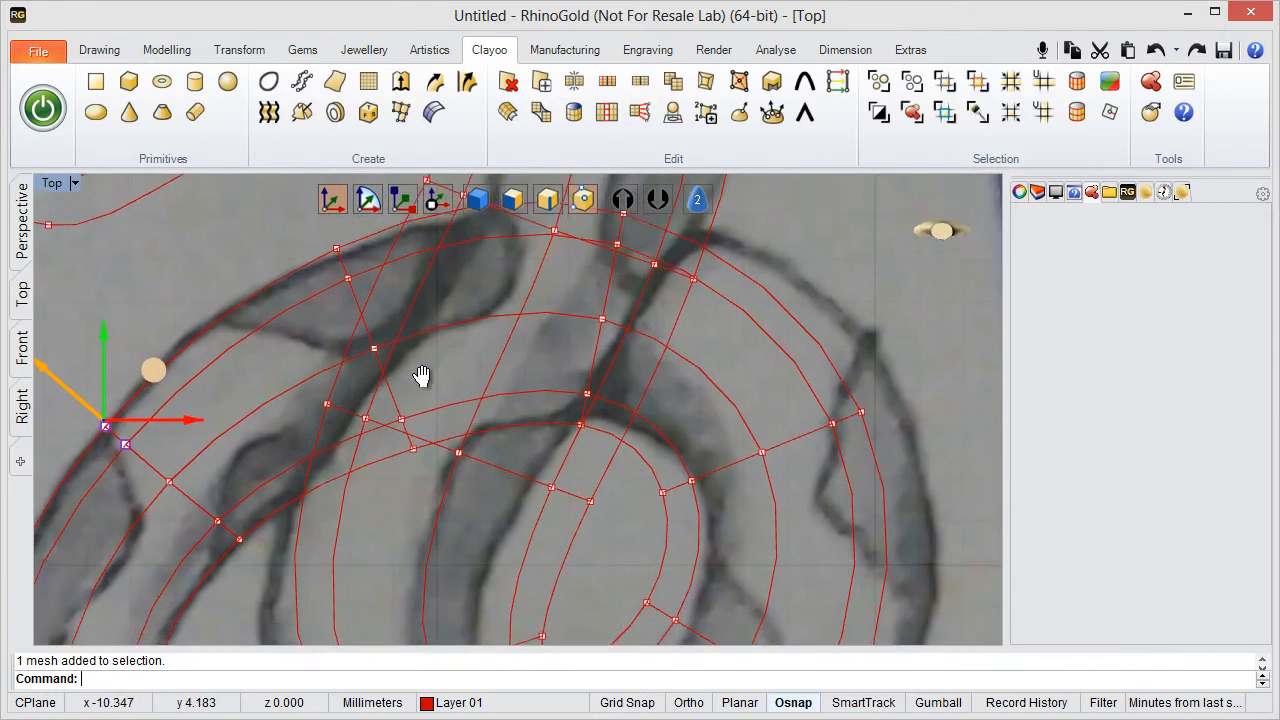
{"action": "left_click_drag", "start_coordinate": [441, 393], "coordinate": [457, 340]}
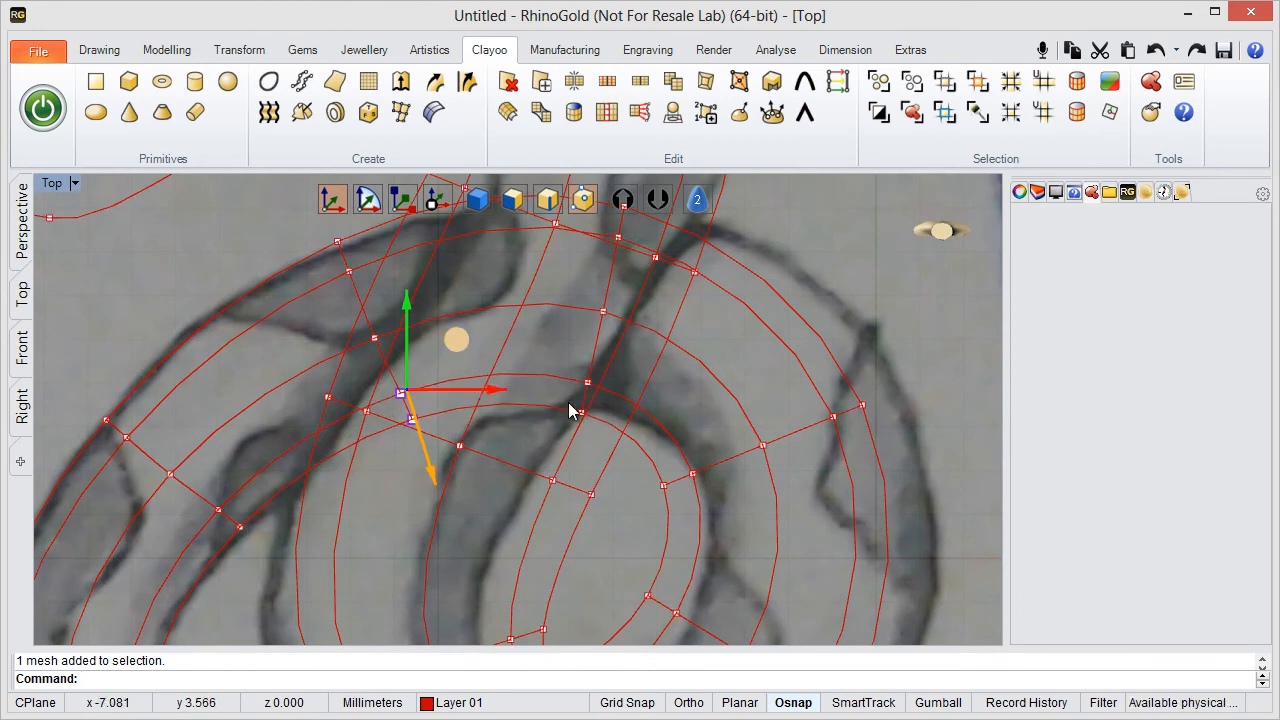
- Move the whole vertex section on the coil's right-hand side outward so it spans the sketched ring
{"action": "mouse_move", "coordinate": [766, 440]}
{"action": "right_mouse_down"}
{"action": "mouse_move", "coordinate": [568, 416]}
{"action": "mouse_move", "coordinate": [550, 387]}
{"action": "mouse_move", "coordinate": [509, 420]}
{"action": "mouse_move", "coordinate": [443, 434]}
{"action": "mouse_move", "coordinate": [477, 400]}
{"action": "mouse_move", "coordinate": [460, 456]}
{"action": "right_mouse_up"}
{"action": "left_click", "coordinate": [452, 437]}
{"action": "scroll", "coordinate": [560, 383], "scroll_direction": "down", "scroll_amount": 2}
{"action": "left_click_drag", "start_coordinate": [460, 456], "coordinate": [697, 329]}
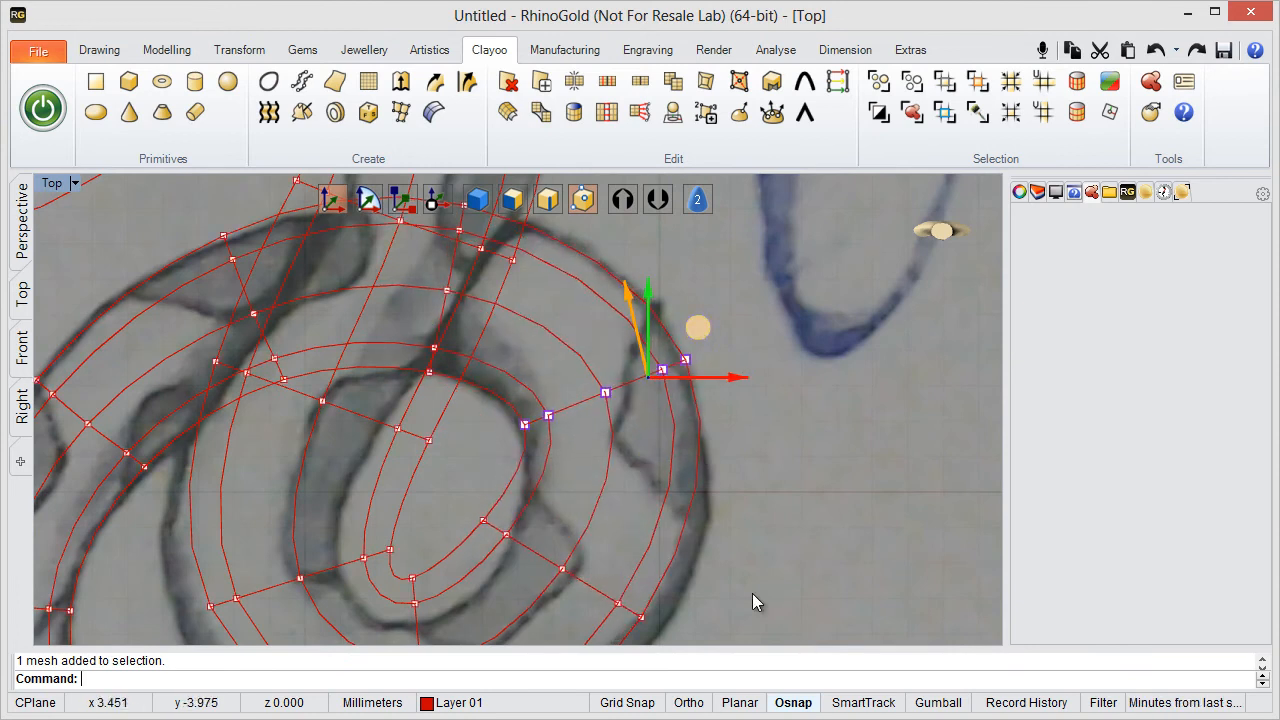
{"action": "right_click_drag", "start_coordinate": [776, 470], "coordinate": [935, 276]}
{"action": "right_click_drag", "start_coordinate": [736, 398], "coordinate": [656, 395]}
- Move the vertex section at the coil's lower right outward and fit its outer-edge pair to the sketched outline
{"action": "left_click_drag", "start_coordinate": [534, 310], "coordinate": [822, 460]}
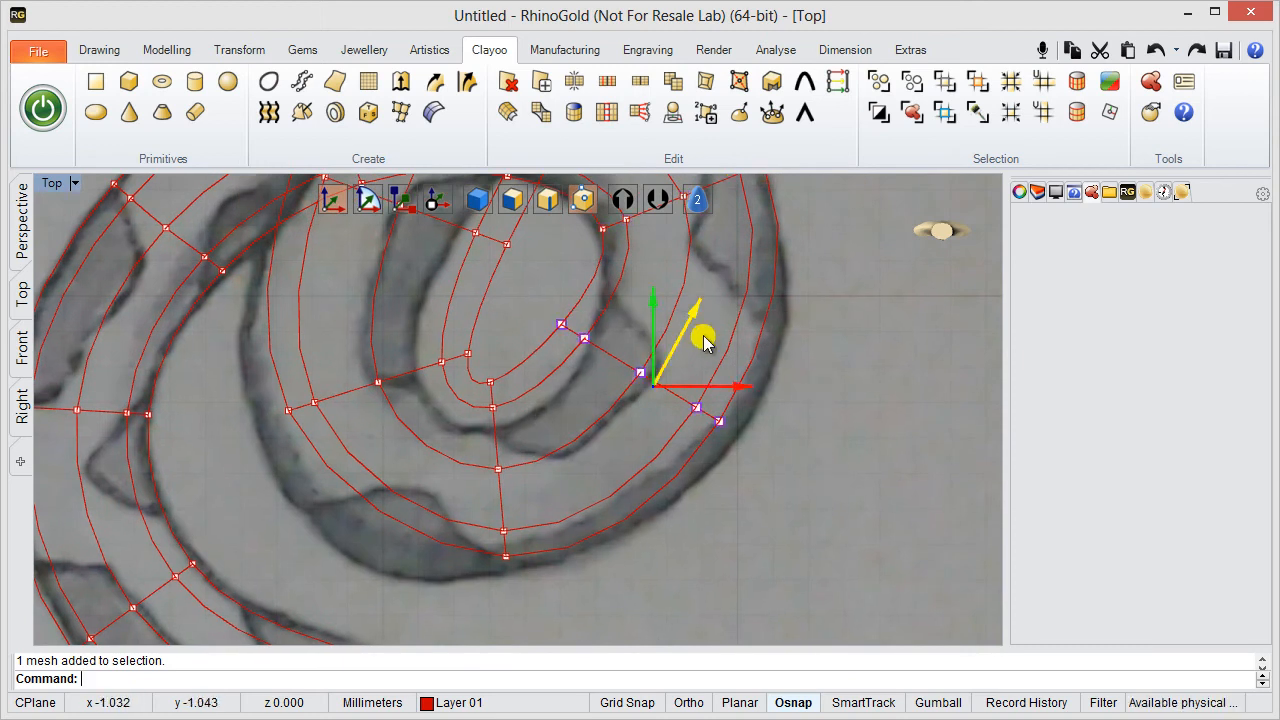
{"action": "left_click_drag", "start_coordinate": [700, 337], "coordinate": [740, 372]}
{"action": "scroll", "coordinate": [769, 440], "scroll_direction": "up", "scroll_amount": 3}
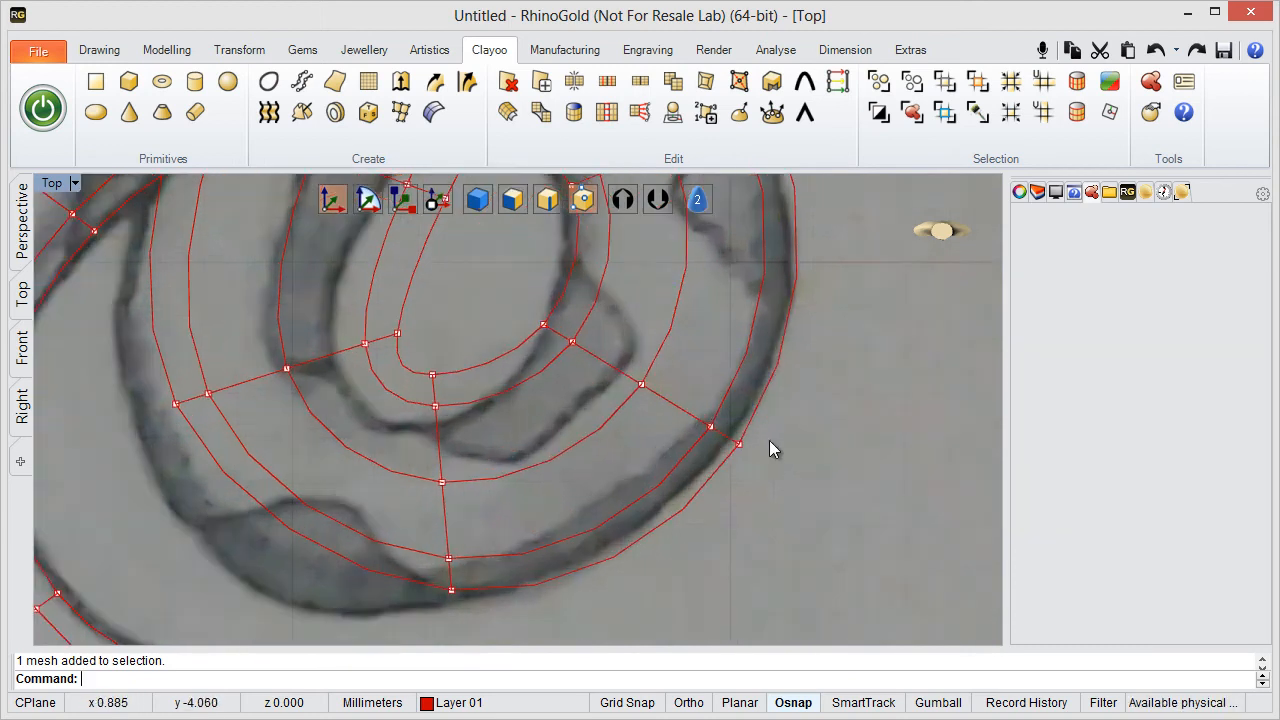
{"action": "left_click_drag", "start_coordinate": [817, 430], "coordinate": [800, 424]}
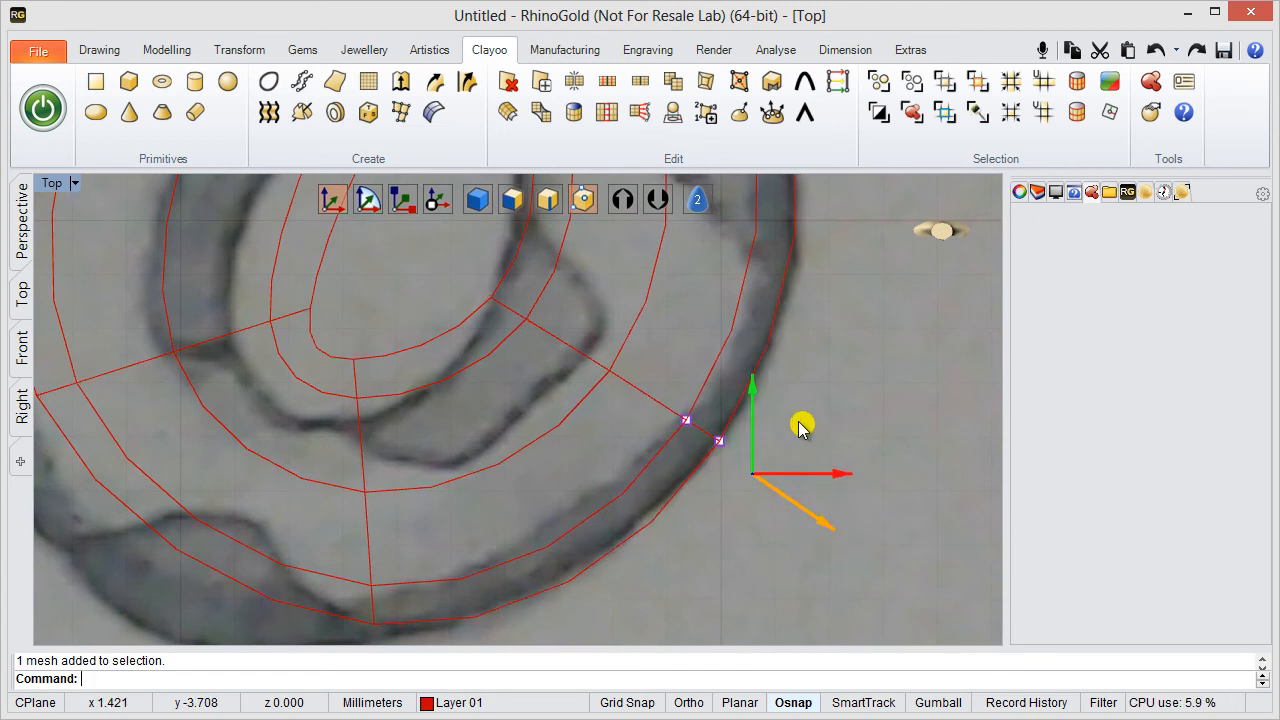
- Move the outer-edge vertex pair of the coil's lower-left section outward onto the sketched outer outline
{"action": "scroll", "coordinate": [356, 556], "scroll_direction": "down", "scroll_amount": 6}
{"action": "right_click_drag", "start_coordinate": [365, 530], "coordinate": [543, 403]}
{"action": "scroll", "coordinate": [511, 422], "scroll_direction": "up", "scroll_amount": 2}
{"action": "right_click_drag", "start_coordinate": [498, 440], "coordinate": [506, 476]}
{"action": "scroll", "coordinate": [510, 440], "scroll_direction": "down", "scroll_amount": 4}
{"action": "left_click_drag", "start_coordinate": [432, 415], "coordinate": [499, 462]}
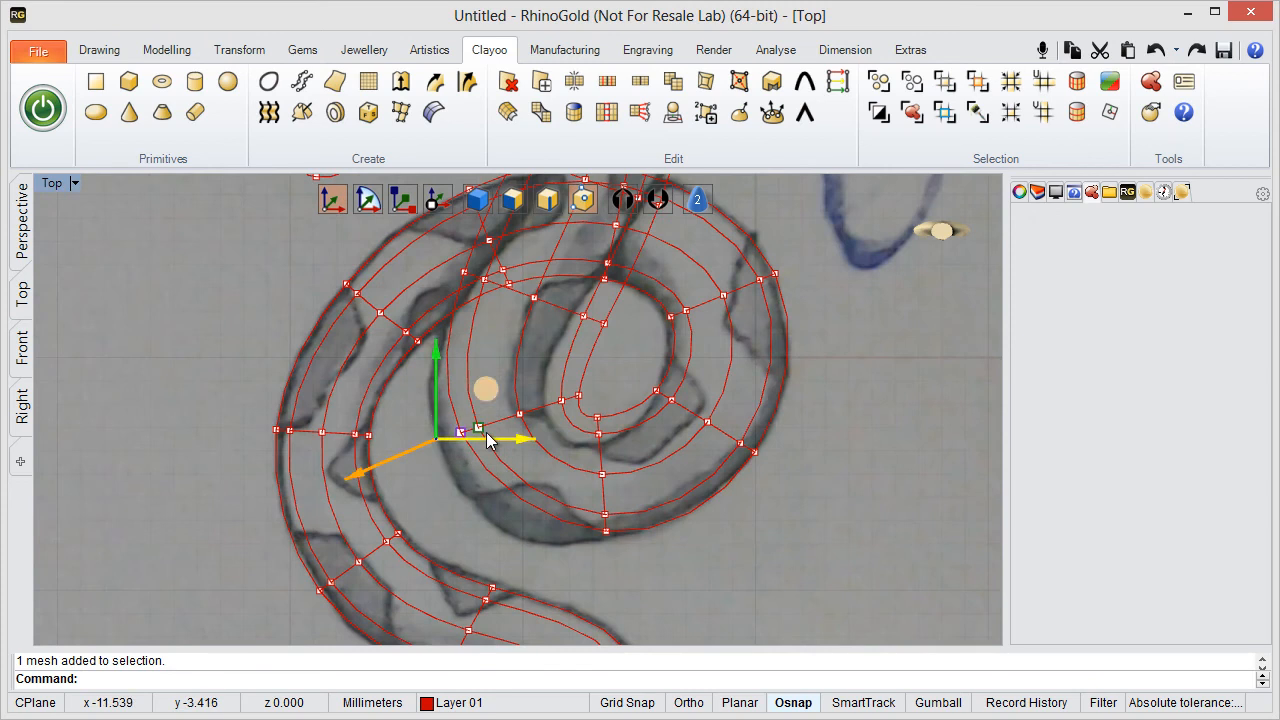
{"action": "left_click_drag", "start_coordinate": [486, 393], "coordinate": [452, 418]}
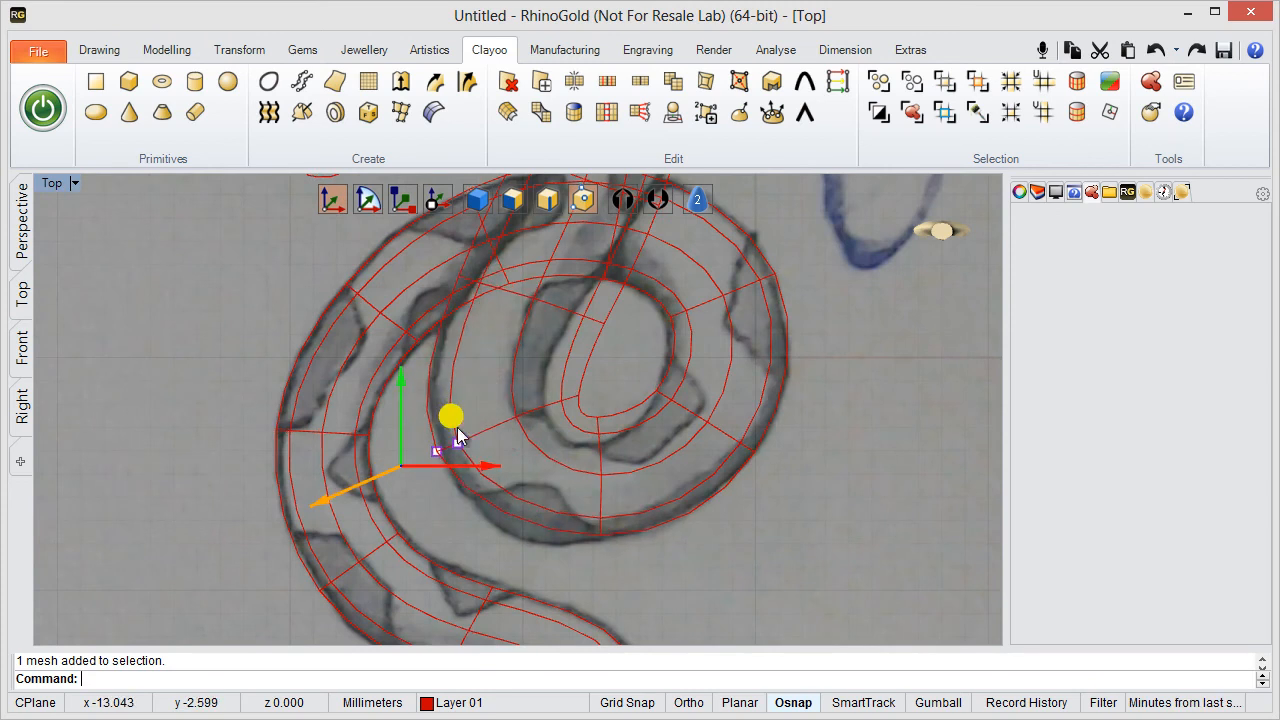
- Move the three inner vertices of the coil's lower-left section outward so the edge follows the sketched inner outline
{"action": "scroll", "coordinate": [540, 472], "scroll_direction": "up", "scroll_amount": 3}
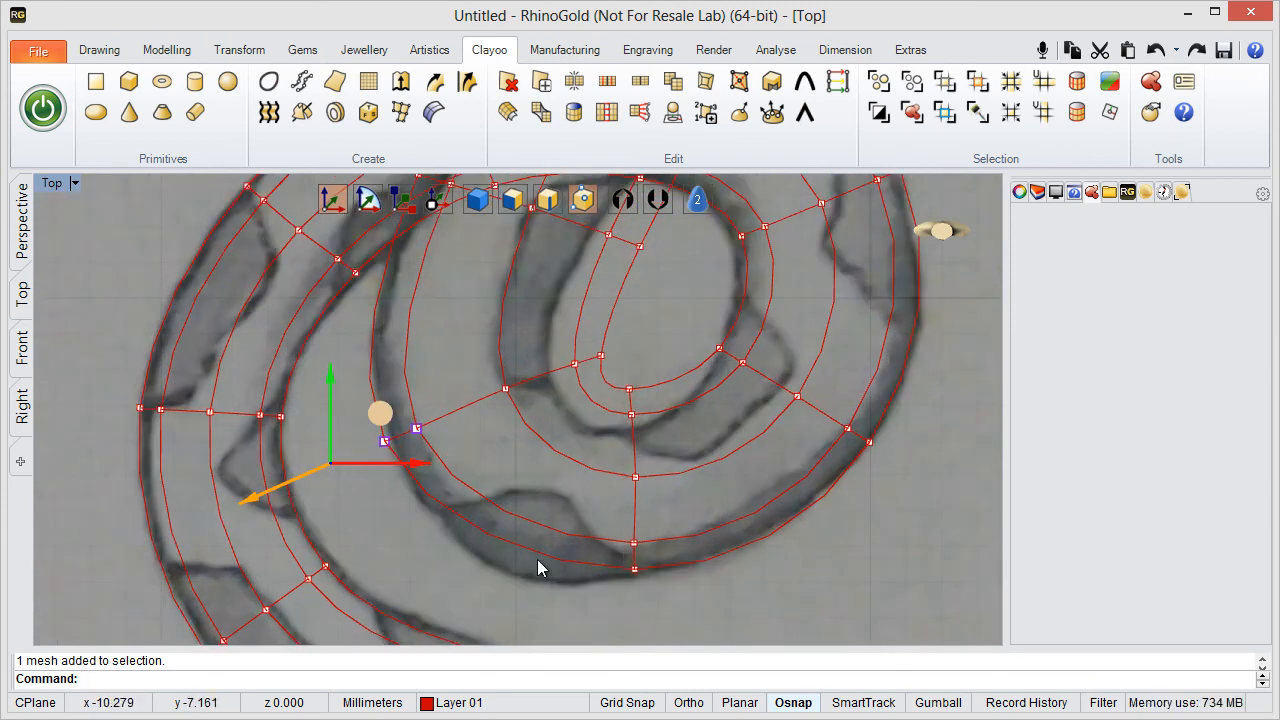
{"action": "scroll", "coordinate": [545, 546], "scroll_direction": "up", "scroll_amount": 2}
{"action": "scroll", "coordinate": [506, 418], "scroll_direction": "down", "scroll_amount": 6}
{"action": "right_click_drag", "start_coordinate": [506, 392], "coordinate": [502, 448]}
{"action": "scroll", "coordinate": [497, 412], "scroll_direction": "up", "scroll_amount": 4}
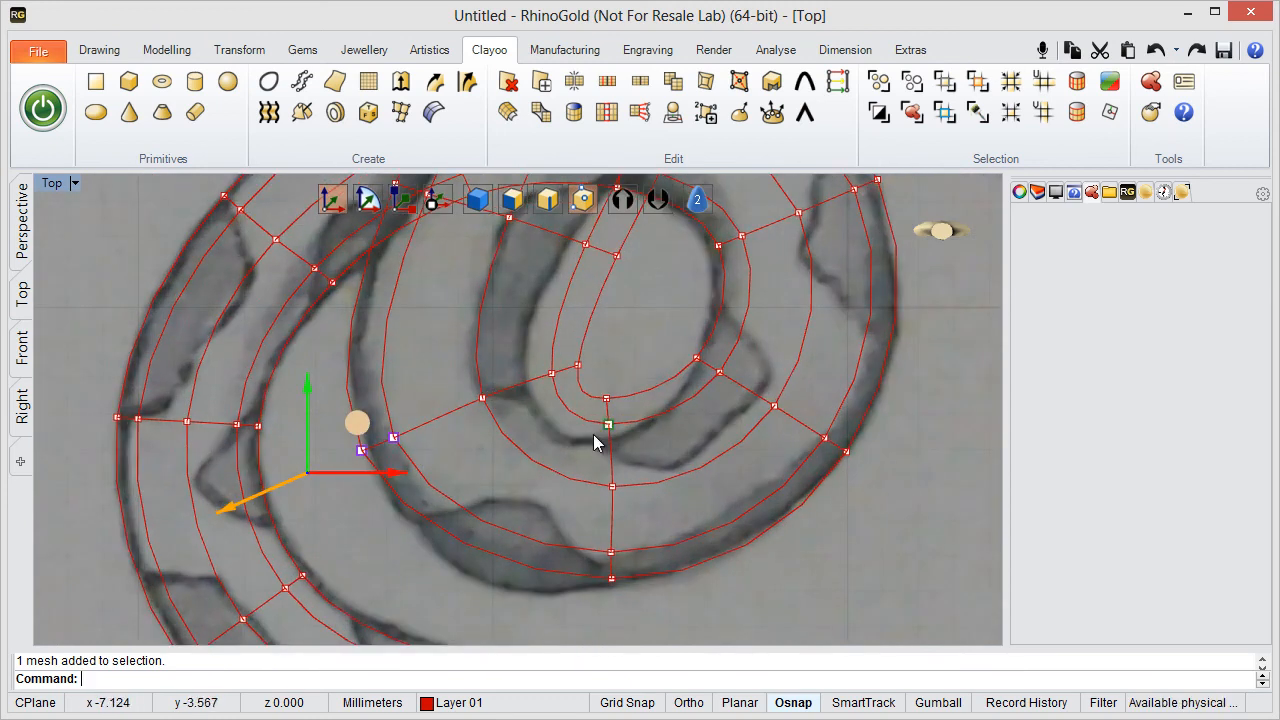
{"action": "scroll", "coordinate": [560, 436], "scroll_direction": "up", "scroll_amount": 3}
{"action": "left_click_drag", "start_coordinate": [393, 418], "coordinate": [596, 528]}
{"action": "right_click_drag", "start_coordinate": [538, 444], "coordinate": [502, 366]}
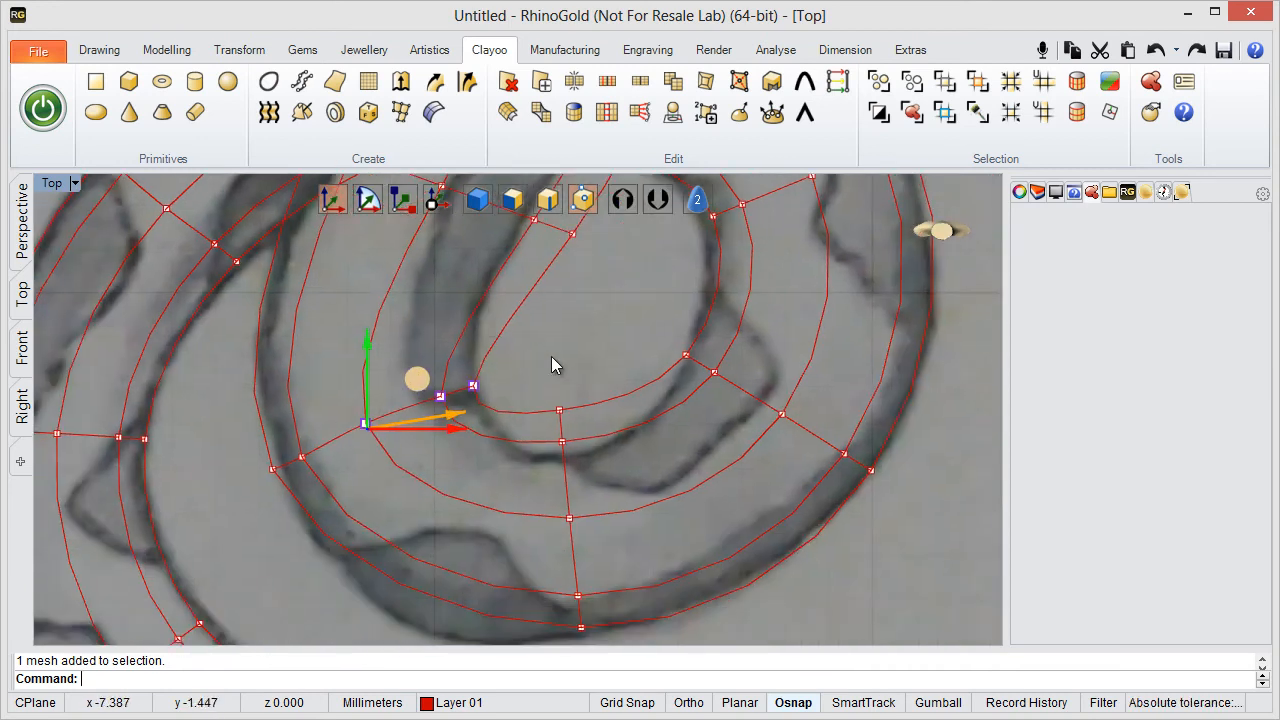
- Move the inner-edge vertex pair of the coil's bottom section down onto the sketched inner outline
{"action": "left_click", "coordinate": [551, 356]}
{"action": "left_click_drag", "start_coordinate": [527, 364], "coordinate": [591, 486]}
{"action": "left_click_drag", "start_coordinate": [573, 376], "coordinate": [585, 446]}
{"action": "scroll", "coordinate": [652, 286], "scroll_direction": "down", "scroll_amount": 4}
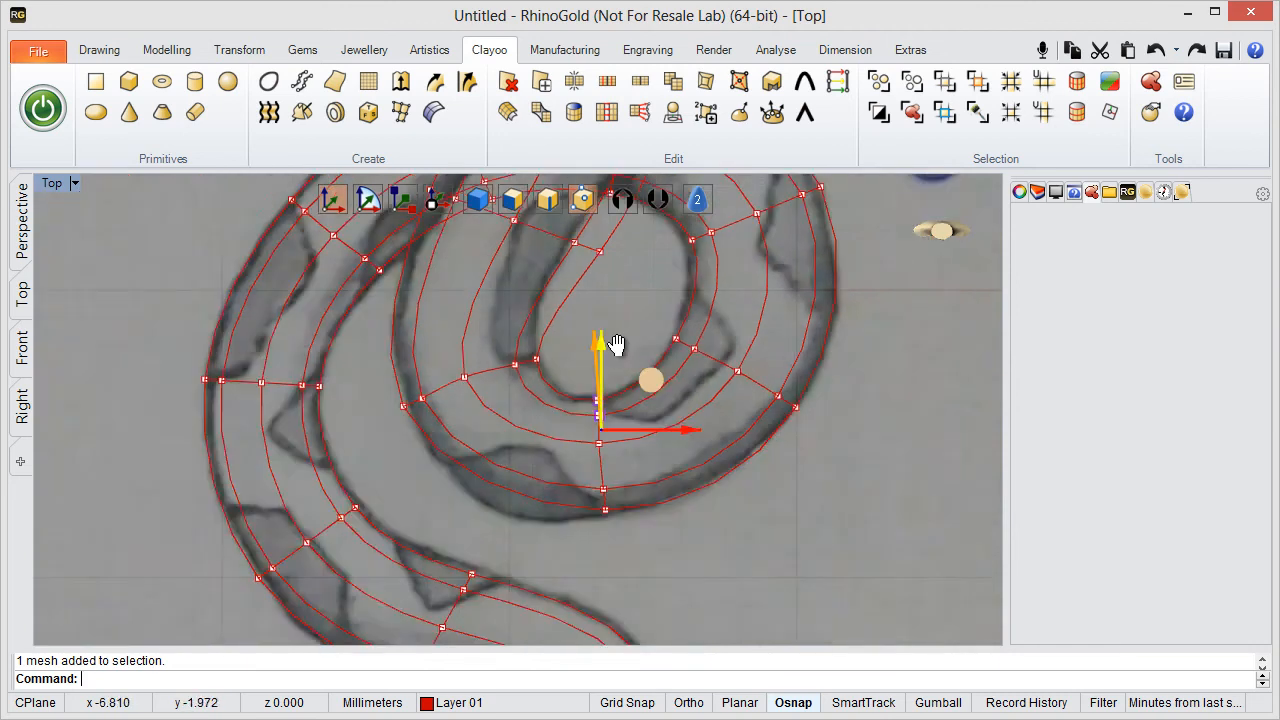
- Move the three inner vertices of the coil's upper-left section outward, then fit its inner-edge pair to the sketched opening
{"action": "right_click_drag", "start_coordinate": [516, 340], "coordinate": [568, 522]}
{"action": "scroll", "coordinate": [580, 400], "scroll_direction": "up", "scroll_amount": 2}
{"action": "mouse_move", "coordinate": [583, 392]}
{"action": "right_mouse_down"}
{"action": "mouse_move", "coordinate": [662, 431]}
{"action": "mouse_move", "coordinate": [574, 404]}
{"action": "right_mouse_up"}
{"action": "scroll", "coordinate": [614, 434], "scroll_direction": "up", "scroll_amount": 2}
{"action": "scroll", "coordinate": [645, 409], "scroll_direction": "up", "scroll_amount": 2}
{"action": "scroll", "coordinate": [575, 410], "scroll_direction": "down", "scroll_amount": 2}
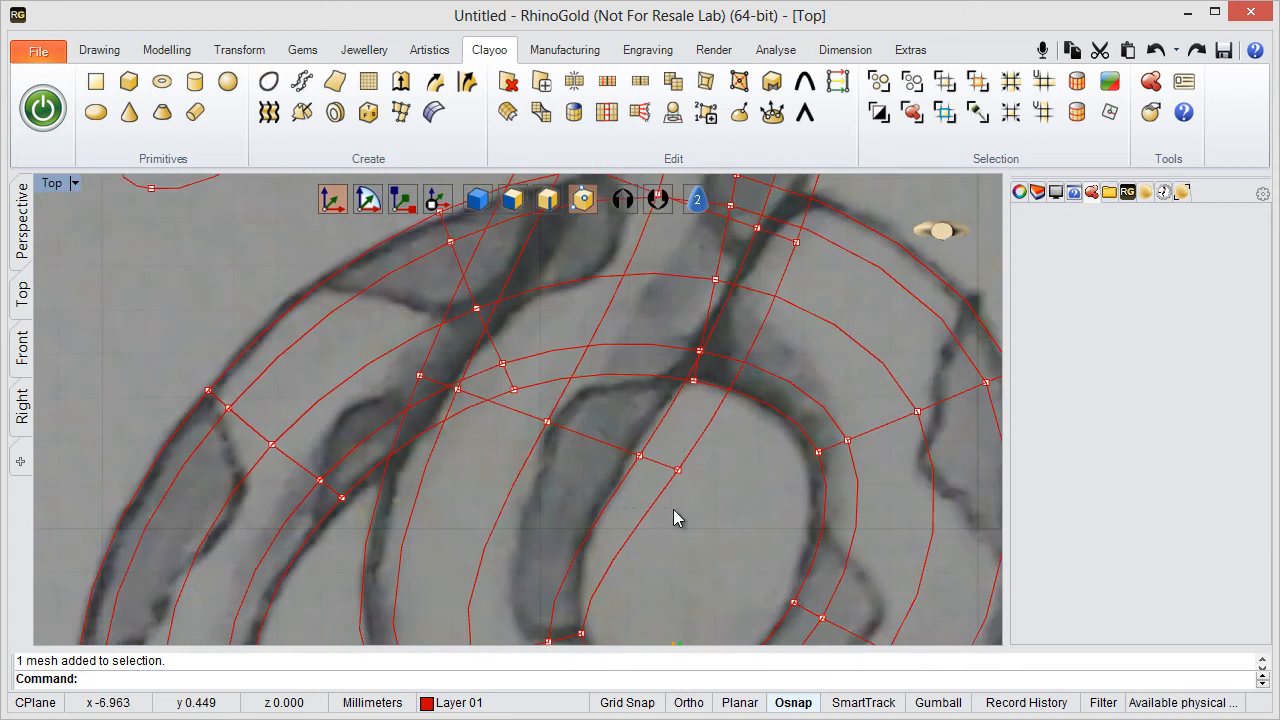
{"action": "left_click_drag", "start_coordinate": [542, 445], "coordinate": [521, 416]}
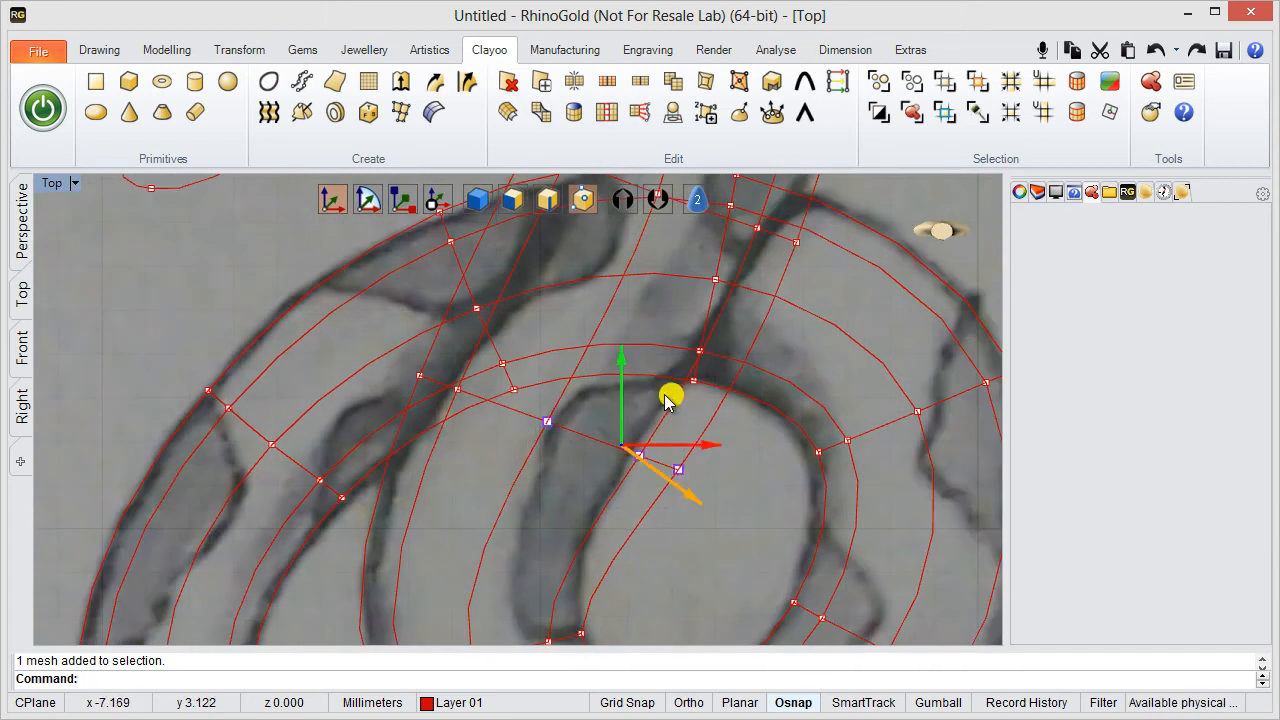
{"action": "left_click_drag", "start_coordinate": [662, 394], "coordinate": [602, 380]}
{"action": "left_click_drag", "start_coordinate": [694, 478], "coordinate": [558, 441]}
{"action": "left_click_drag", "start_coordinate": [655, 405], "coordinate": [640, 393]}
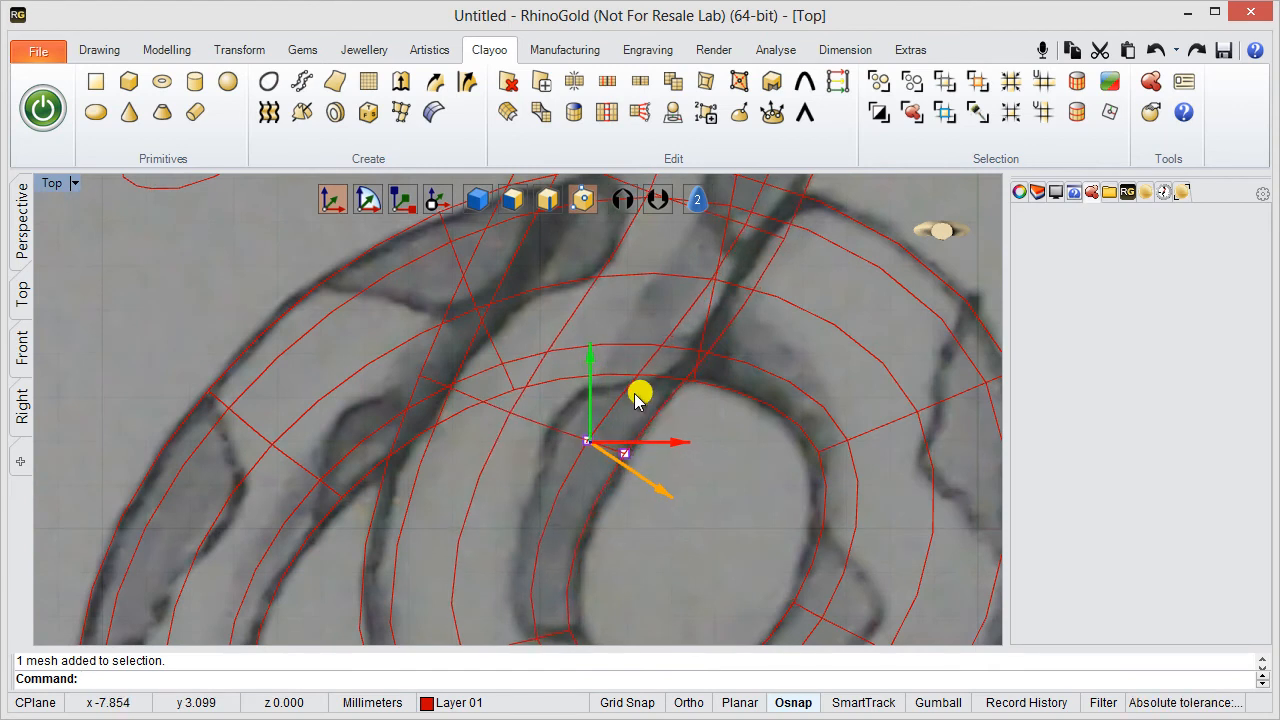
- Move the lower-edge vertex pairs of the snout and the section through the eye onto the sketched jaw outline
{"action": "scroll", "coordinate": [715, 383], "scroll_direction": "down", "scroll_amount": 2}
{"action": "right_click_drag", "start_coordinate": [721, 323], "coordinate": [703, 462]}
{"action": "scroll", "coordinate": [708, 444], "scroll_direction": "up", "scroll_amount": 2}
{"action": "right_click_drag", "start_coordinate": [553, 388], "coordinate": [539, 468]}
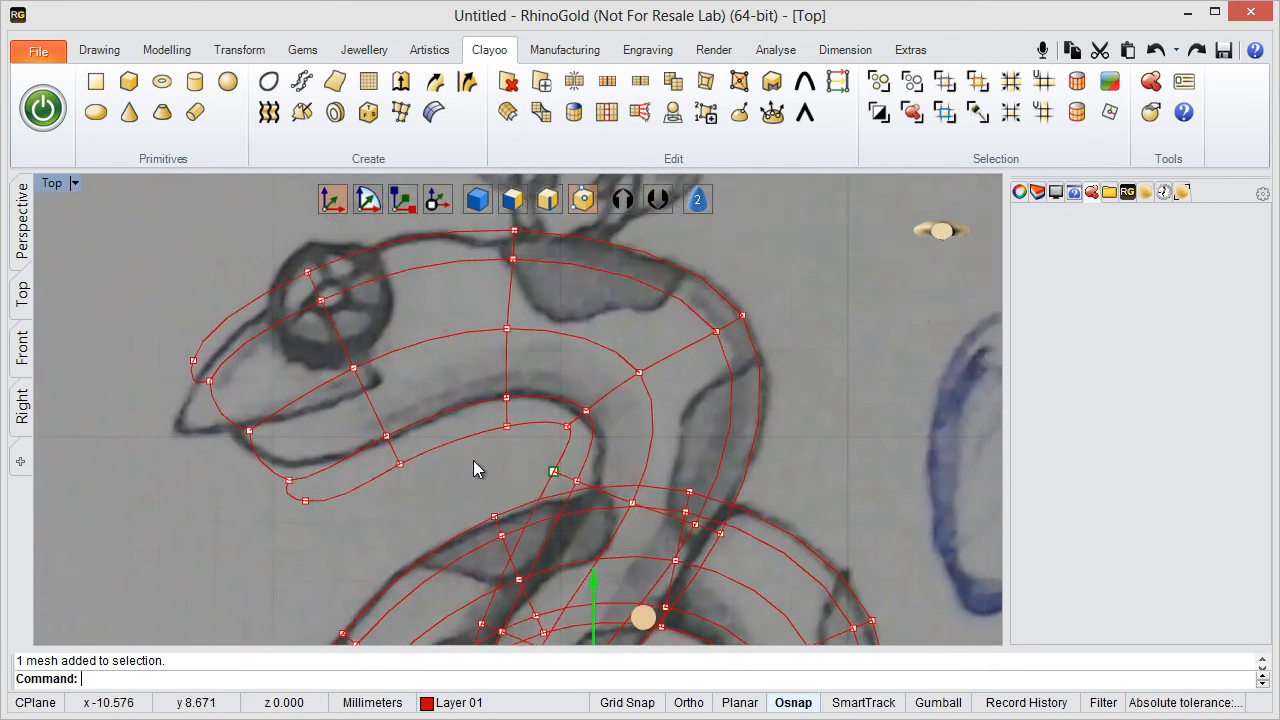
{"action": "scroll", "coordinate": [473, 460], "scroll_direction": "up", "scroll_amount": 2}
{"action": "right_click_drag", "start_coordinate": [455, 445], "coordinate": [557, 399]}
{"action": "left_click_drag", "start_coordinate": [460, 383], "coordinate": [531, 378]}
{"action": "left_click_drag", "start_coordinate": [456, 404], "coordinate": [438, 370]}
{"action": "left_click", "coordinate": [583, 392]}
- Raise the lower-edge vertex pair of the section behind the head onto the sketched outline and readjust the jaw's pair
{"action": "scroll", "coordinate": [578, 400], "scroll_direction": "up", "scroll_amount": 4}
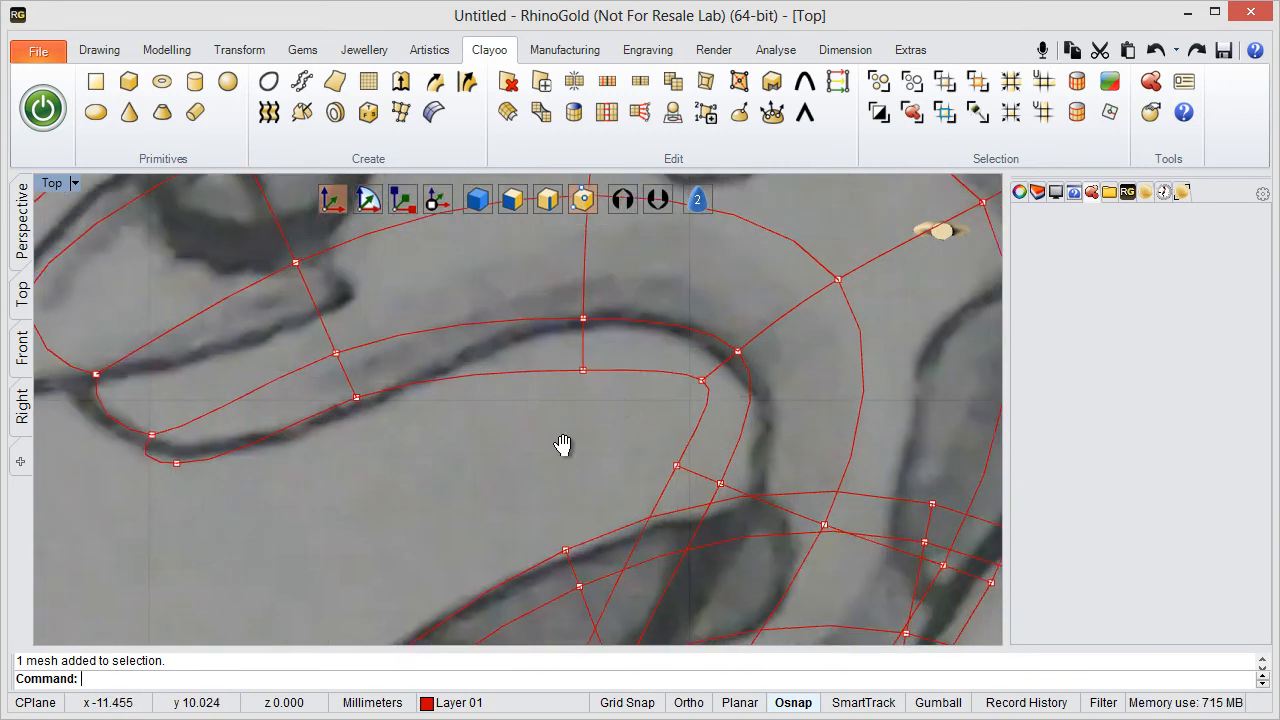
{"action": "left_click_drag", "start_coordinate": [457, 491], "coordinate": [543, 327]}
{"action": "right_click_drag", "start_coordinate": [245, 571], "coordinate": [355, 525]}
{"action": "left_click_drag", "start_coordinate": [355, 525], "coordinate": [391, 403]}
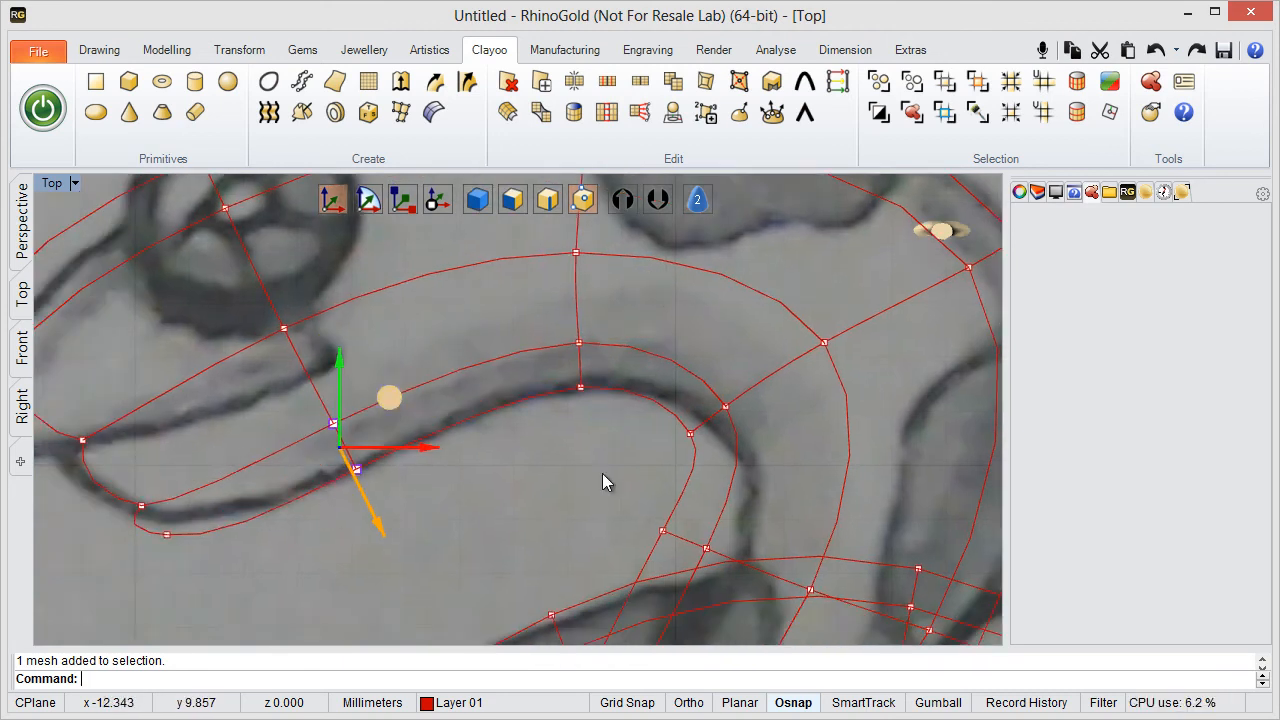
- Move the inner-edge vertex pair at the neck's base, just above the crossing, onto the sketched inner outline
{"action": "right_click_drag", "start_coordinate": [603, 480], "coordinate": [362, 310]}
{"action": "scroll", "coordinate": [361, 308], "scroll_direction": "down", "scroll_amount": 4}
{"action": "right_click_drag", "start_coordinate": [448, 314], "coordinate": [395, 341]}
{"action": "left_click", "coordinate": [356, 314]}
{"action": "left_click_drag", "start_coordinate": [473, 387], "coordinate": [473, 387]}
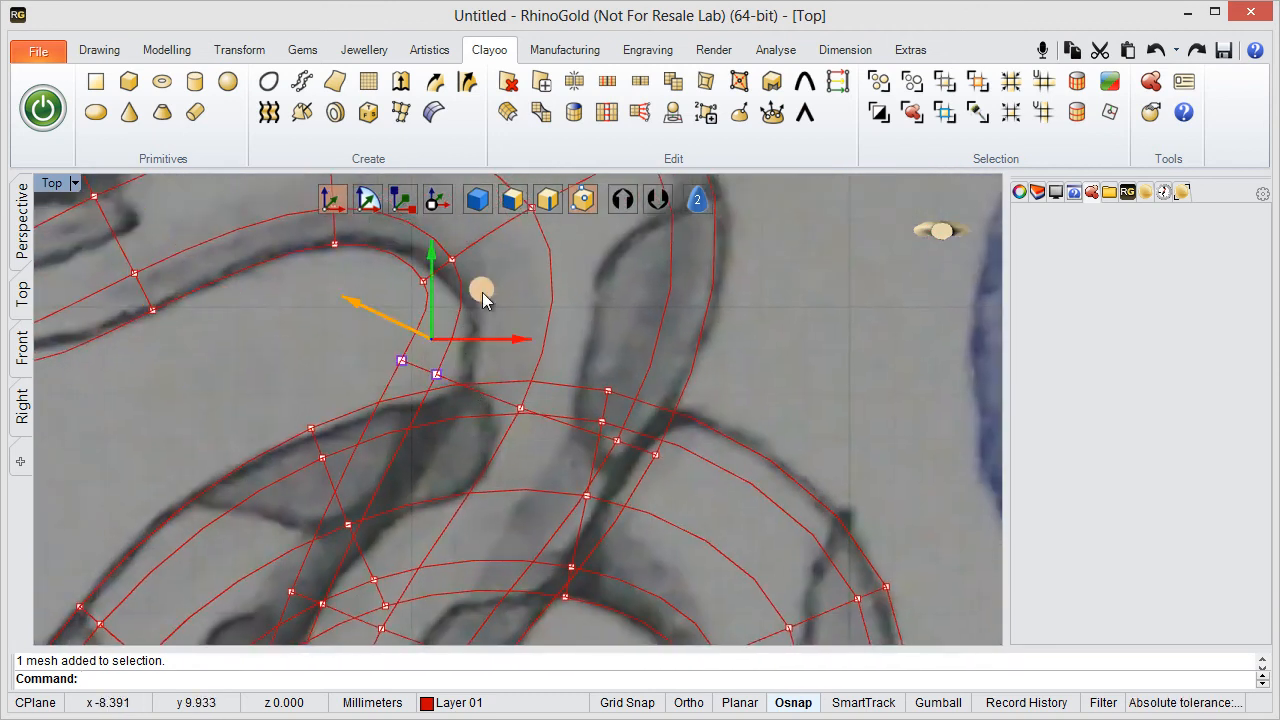
{"action": "left_click_drag", "start_coordinate": [483, 294], "coordinate": [562, 340]}
- Move the inner-edge vertex pair at the neck's bend outward onto the sketched inner curve
{"action": "right_click_drag", "start_coordinate": [543, 311], "coordinate": [550, 507]}
{"action": "left_click", "coordinate": [383, 482]}
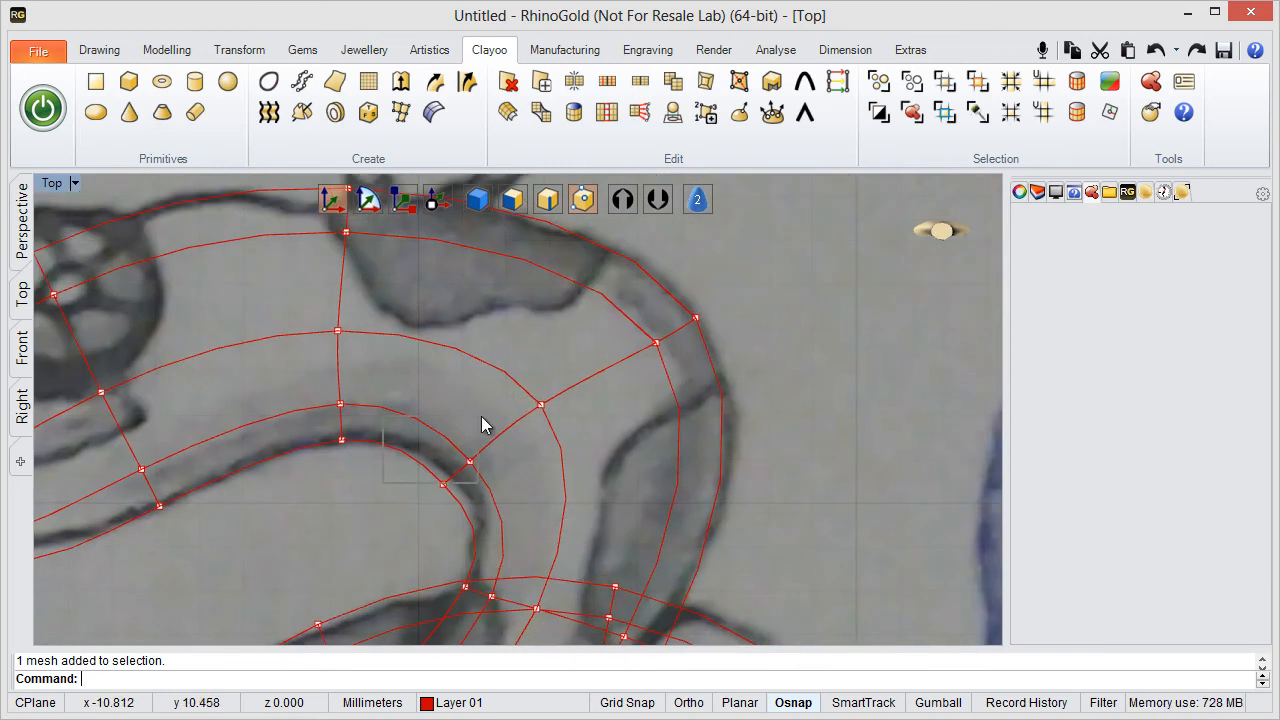
{"action": "left_click_drag", "start_coordinate": [481, 416], "coordinate": [420, 495]}
{"action": "left_click_drag", "start_coordinate": [374, 546], "coordinate": [417, 526]}
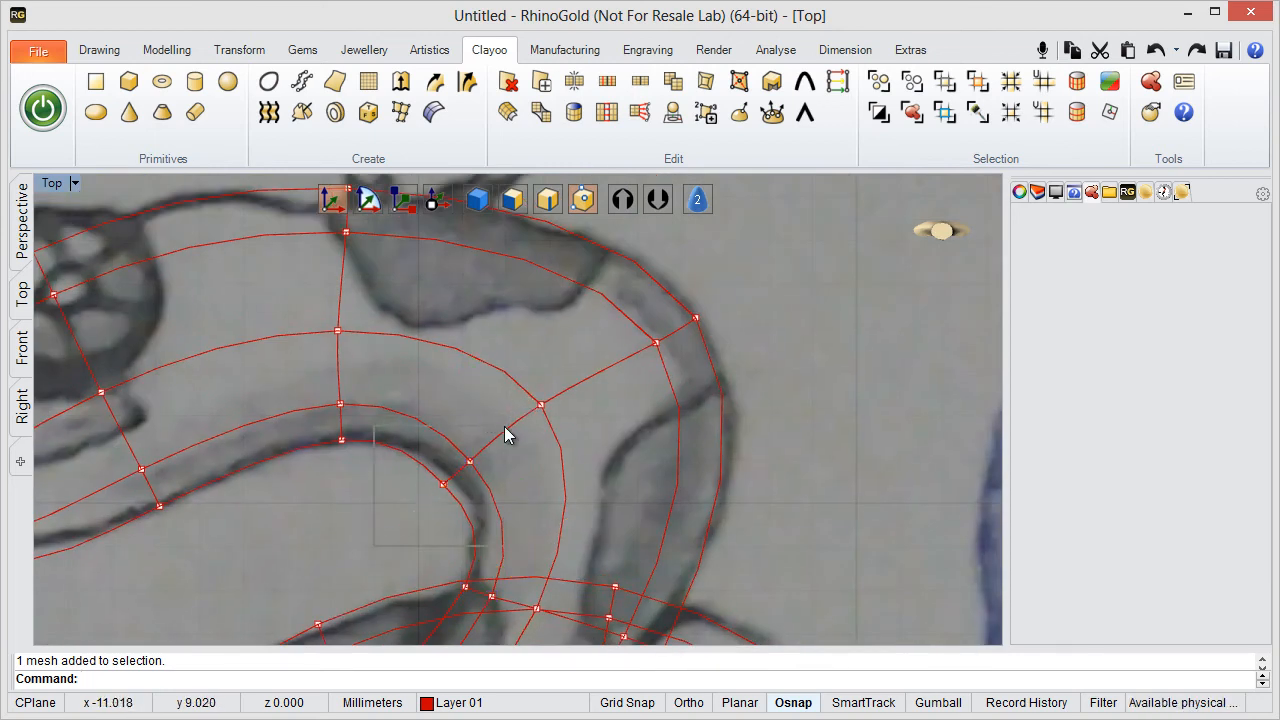
{"action": "left_click_drag", "start_coordinate": [504, 426], "coordinate": [530, 405]}
{"action": "scroll", "coordinate": [714, 379], "scroll_direction": "down", "scroll_amount": 4}
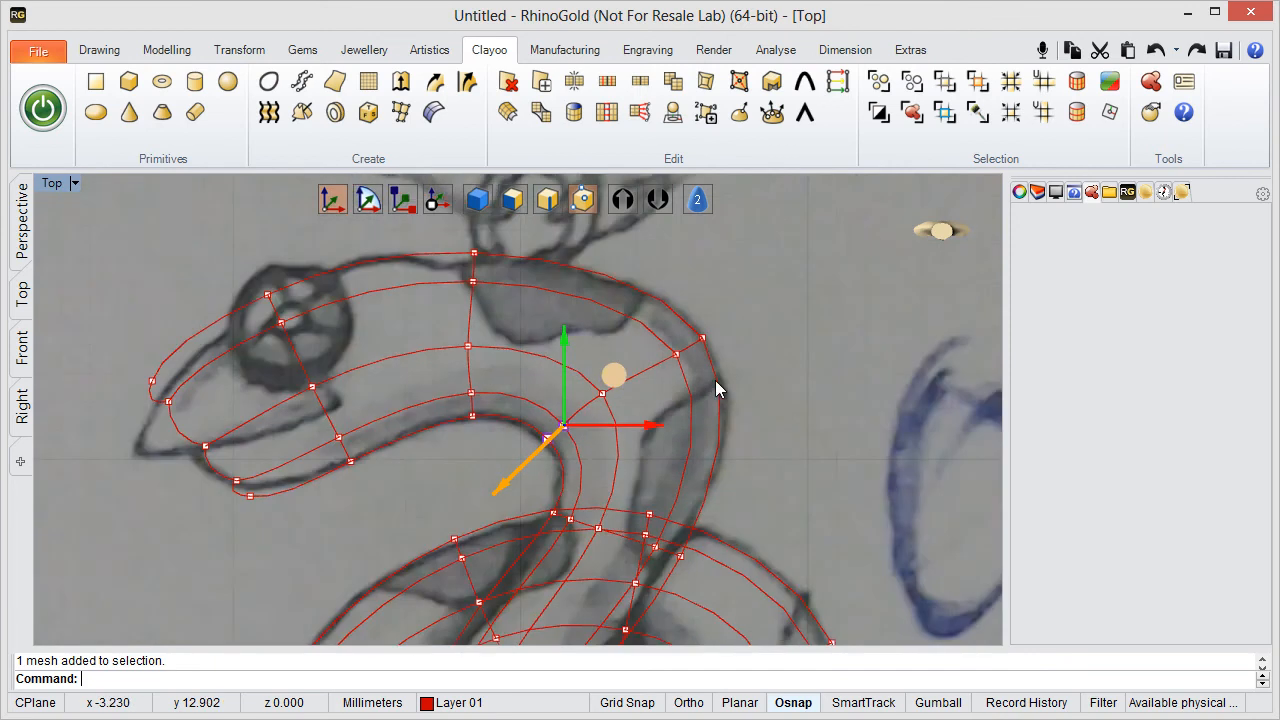
- Lower the top-edge vertex pair beneath the chain ring onto the sketched upper outline of the head
{"action": "right_click_drag", "start_coordinate": [708, 461], "coordinate": [774, 316]}
{"action": "mouse_move", "coordinate": [778, 390]}
{"action": "right_mouse_down"}
{"action": "mouse_move", "coordinate": [794, 329]}
{"action": "mouse_move", "coordinate": [785, 464]}
{"action": "right_mouse_up"}
{"action": "right_click_drag", "start_coordinate": [523, 374], "coordinate": [507, 511]}
{"action": "right_click_drag", "start_coordinate": [535, 333], "coordinate": [408, 332]}
{"action": "scroll", "coordinate": [596, 329], "scroll_direction": "up", "scroll_amount": 2}
{"action": "left_click_drag", "start_coordinate": [447, 277], "coordinate": [484, 345]}
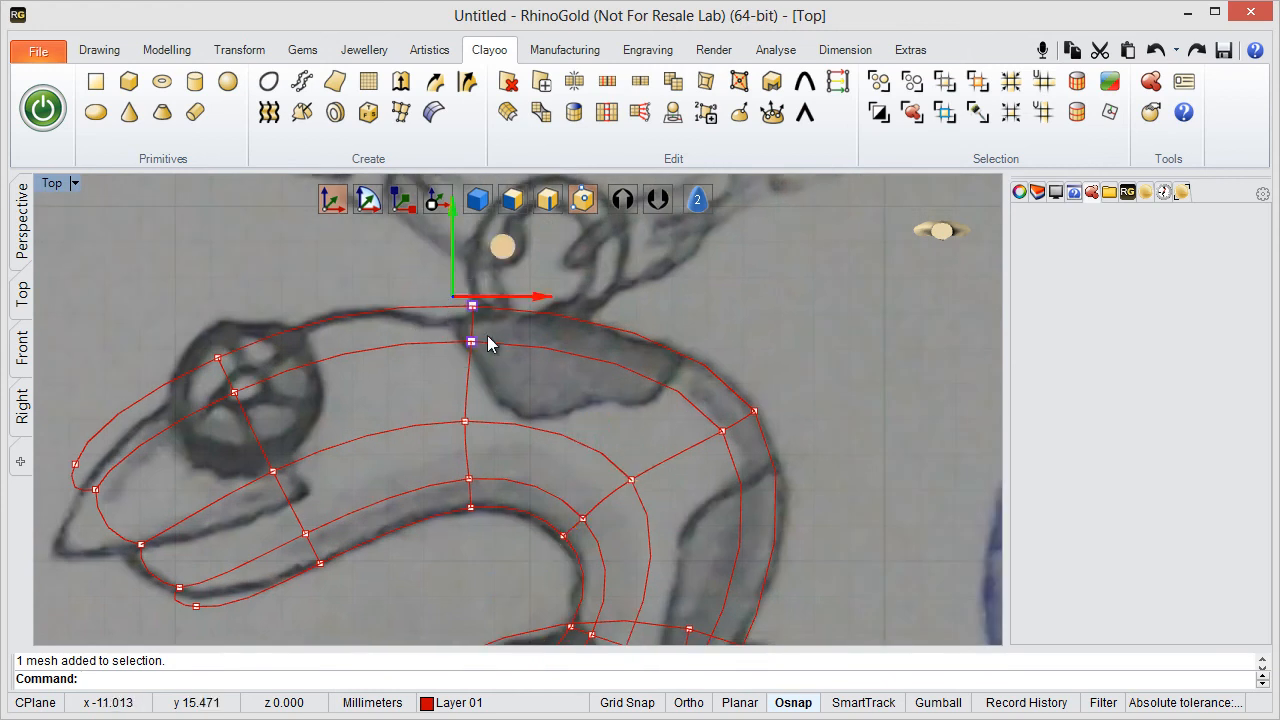
{"action": "left_click_drag", "start_coordinate": [496, 256], "coordinate": [496, 271]}
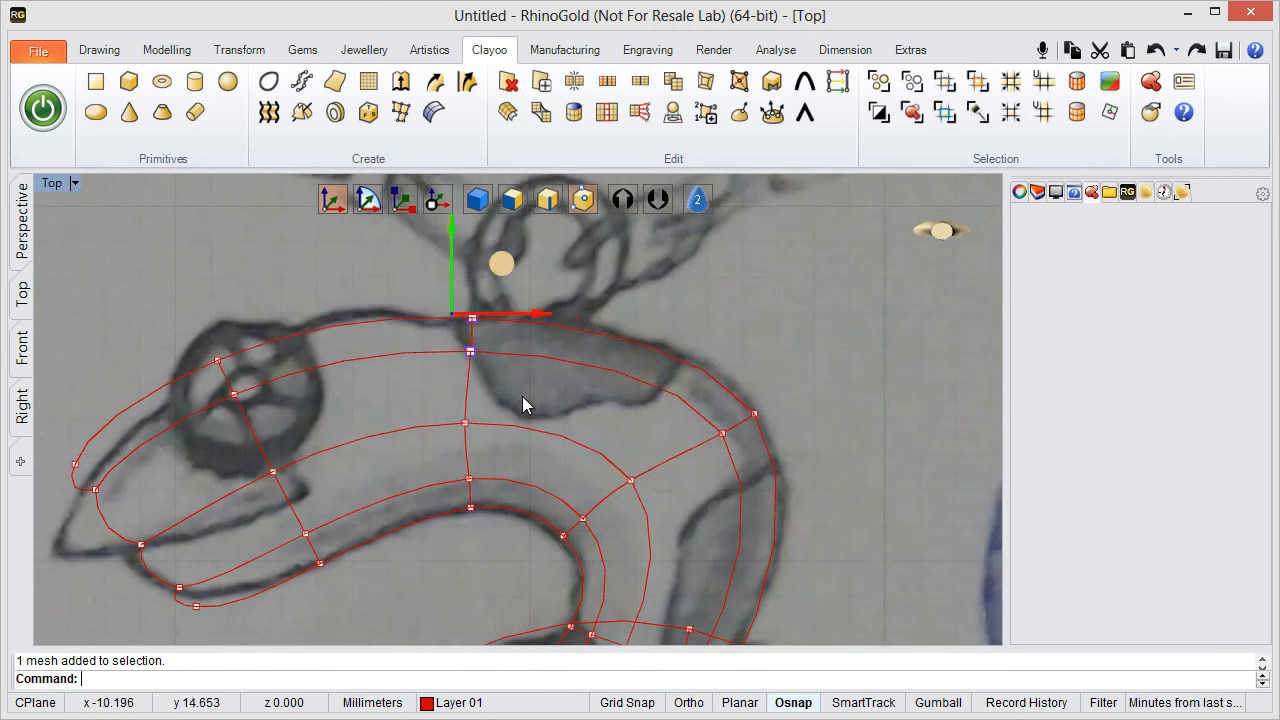
- Examine how the body's edges follow the sketched outline along the head, neck, coil and tail
{"action": "right_click_drag", "start_coordinate": [468, 424], "coordinate": [488, 316]}
{"action": "left_click", "coordinate": [809, 267]}
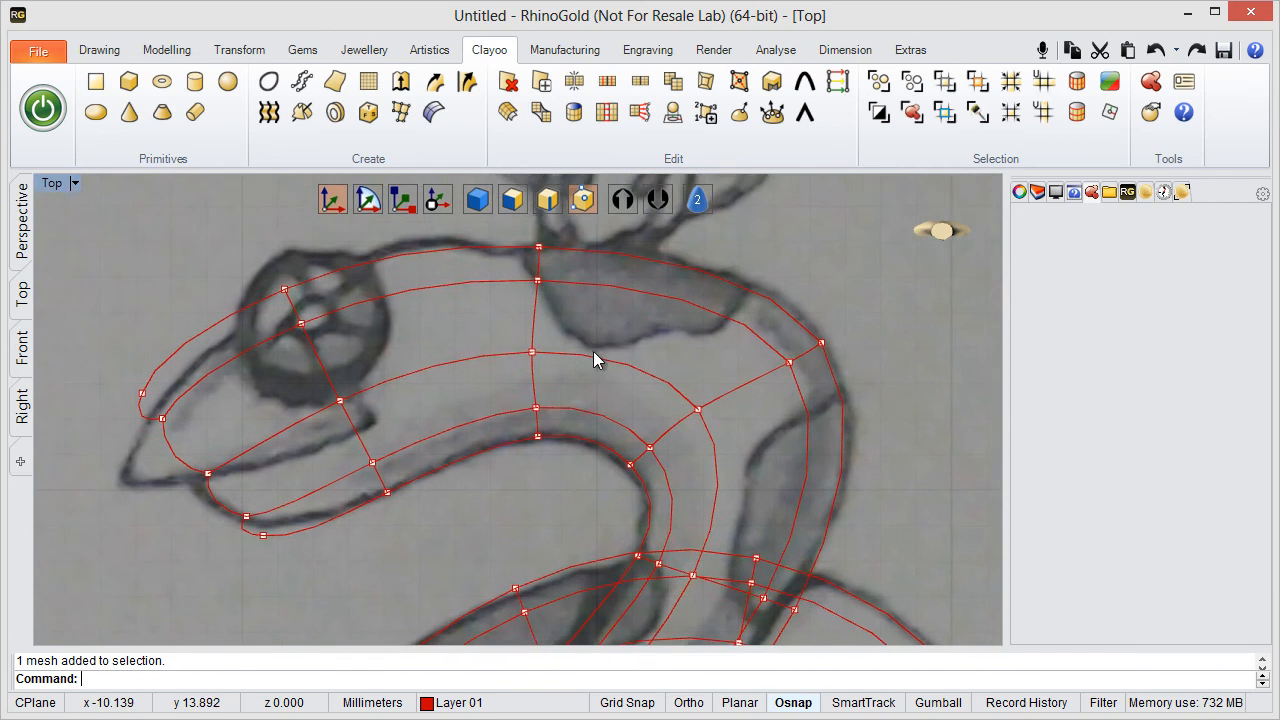
{"action": "right_click_drag", "start_coordinate": [430, 412], "coordinate": [370, 334]}
{"action": "scroll", "coordinate": [368, 345], "scroll_direction": "down", "scroll_amount": 4}
{"action": "scroll", "coordinate": [449, 415], "scroll_direction": "down", "scroll_amount": 4}
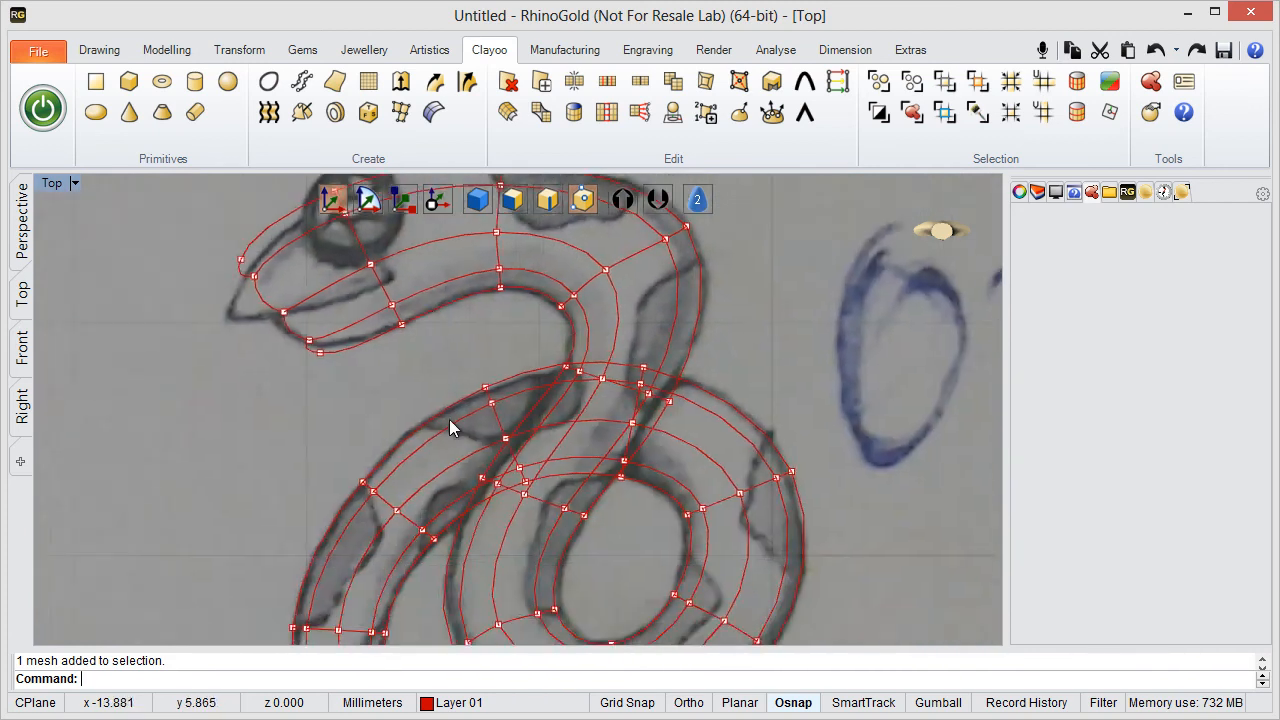
{"action": "right_click_drag", "start_coordinate": [496, 367], "coordinate": [553, 317]}
{"action": "mouse_move", "coordinate": [593, 530]}
{"action": "right_mouse_down"}
{"action": "mouse_move", "coordinate": [583, 497]}
{"action": "mouse_move", "coordinate": [505, 405]}
{"action": "right_mouse_up"}
{"action": "right_click_drag", "start_coordinate": [560, 492], "coordinate": [550, 430]}
{"action": "right_click_drag", "start_coordinate": [470, 356], "coordinate": [474, 491]}
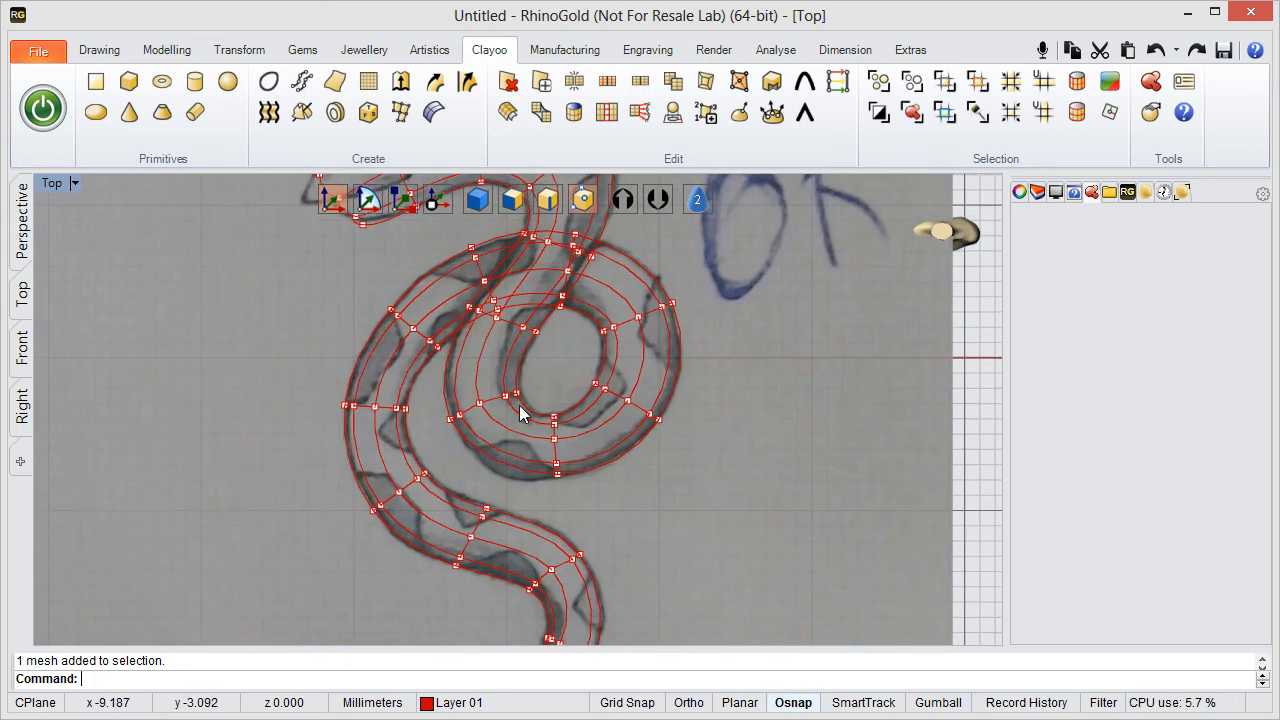
{"action": "right_click_drag", "start_coordinate": [519, 406], "coordinate": [522, 561]}
{"action": "right_click_drag", "start_coordinate": [441, 347], "coordinate": [441, 430]}
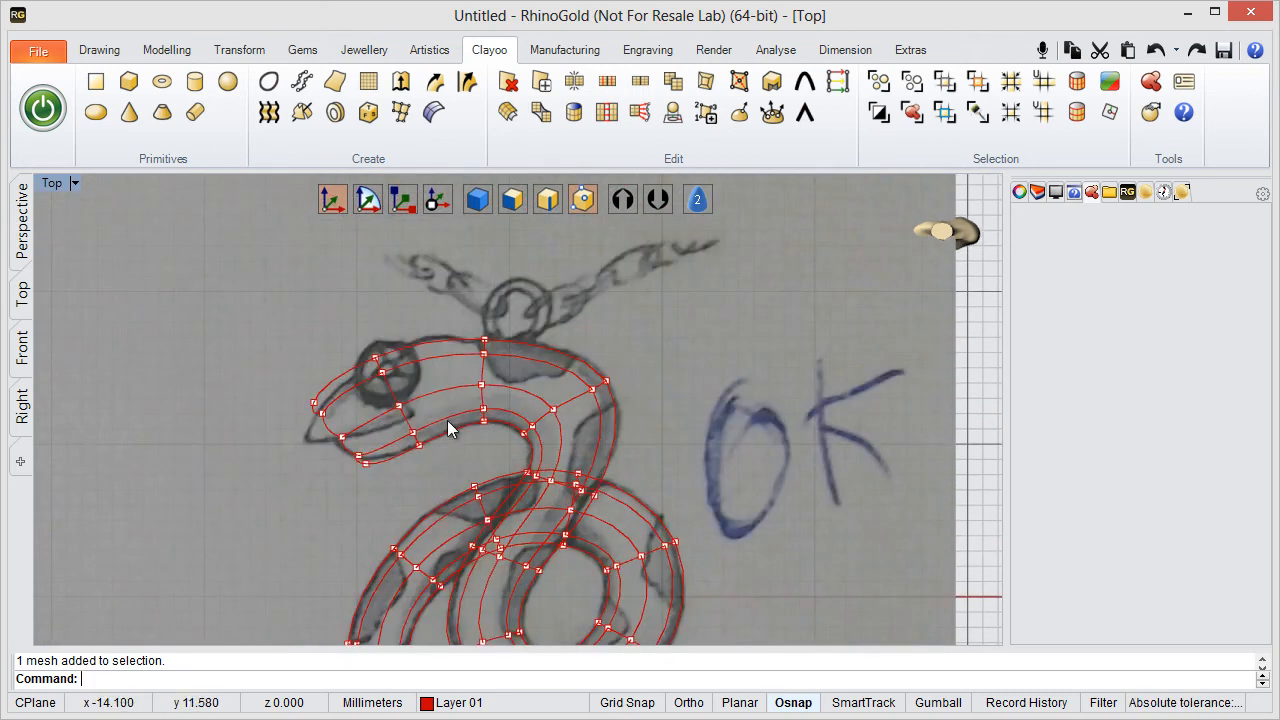
- Maximise the Perspective viewport to examine the shaded coil up close, with face editing turned on
{"action": "double_click", "coordinate": [52, 183]}
{"action": "double_click", "coordinate": [556, 186]}
{"action": "mouse_move", "coordinate": [530, 350]}
{"action": "right_mouse_down"}
{"action": "mouse_move", "coordinate": [537, 397]}
{"action": "mouse_move", "coordinate": [606, 283]}
{"action": "mouse_move", "coordinate": [586, 200]}
{"action": "mouse_move", "coordinate": [566, 606]}
{"action": "mouse_move", "coordinate": [537, 180]}
{"action": "mouse_move", "coordinate": [485, 374]}
{"action": "mouse_move", "coordinate": [517, 471]}
{"action": "mouse_move", "coordinate": [526, 356]}
{"action": "mouse_move", "coordinate": [525, 389]}
{"action": "right_mouse_up"}
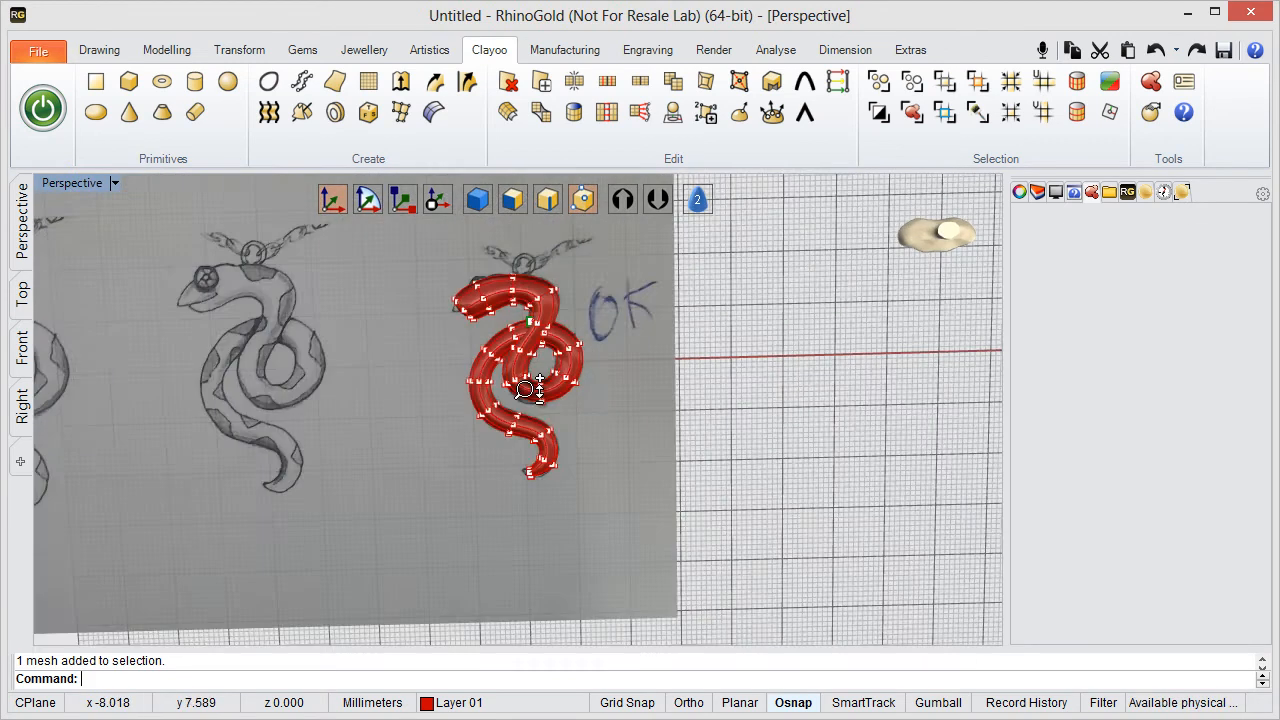
{"action": "scroll", "coordinate": [567, 367], "scroll_direction": "up", "scroll_amount": 4}
{"action": "scroll", "coordinate": [537, 320], "scroll_direction": "up", "scroll_amount": 4}
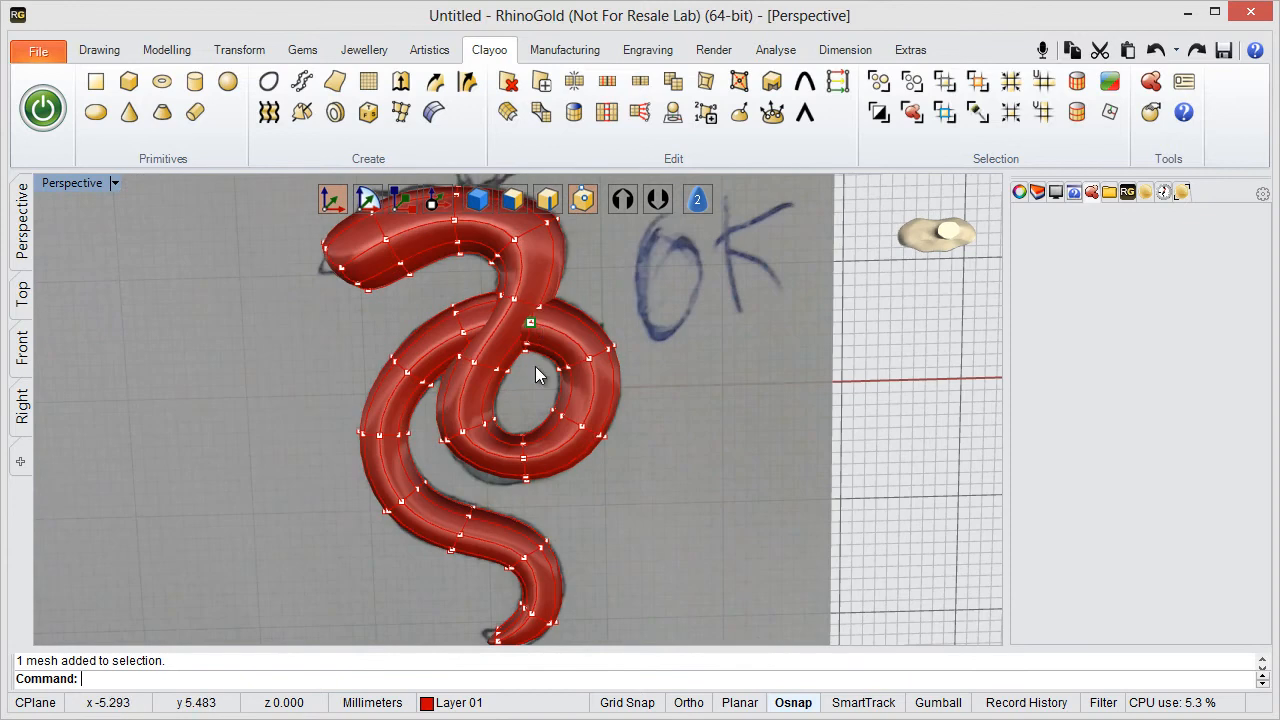
{"action": "scroll", "coordinate": [527, 347], "scroll_direction": "up", "scroll_amount": 3}
{"action": "scroll", "coordinate": [499, 412], "scroll_direction": "up", "scroll_amount": 3}
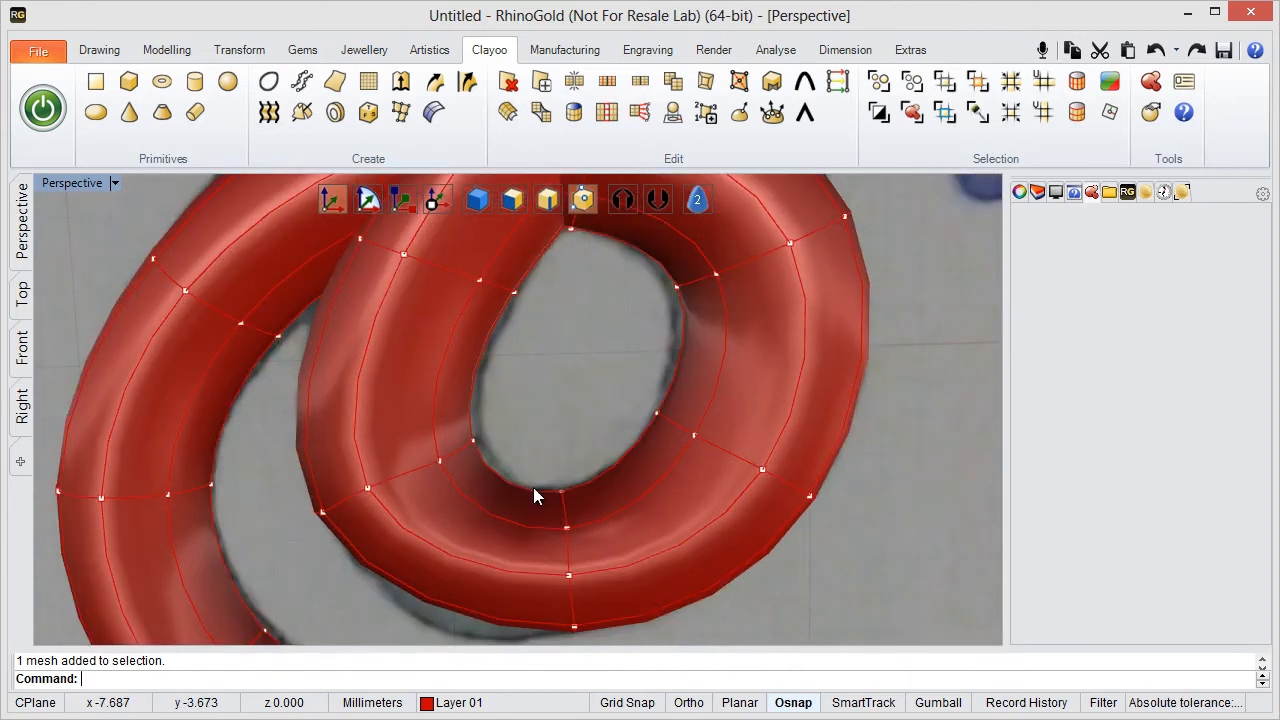
{"action": "right_click_drag", "start_coordinate": [511, 478], "coordinate": [500, 229]}
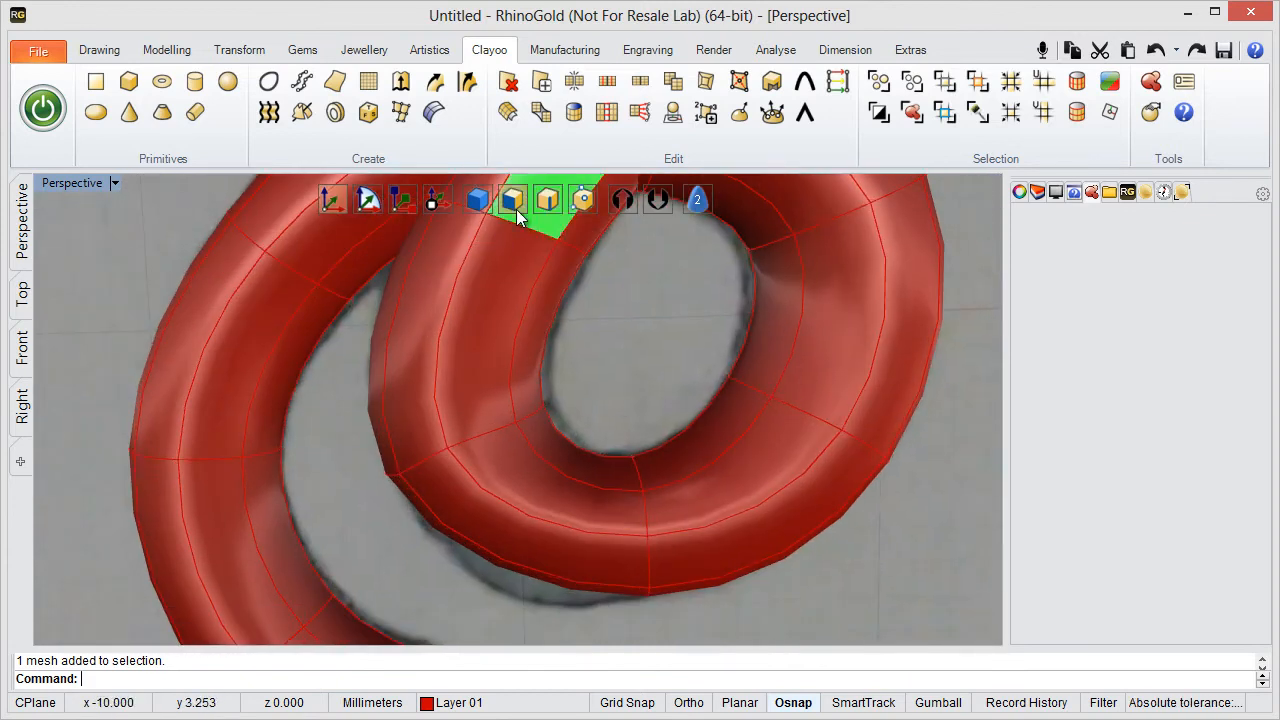
- Try extending the selection from a face at the coil's bottom bend along the whole body with Select V
{"action": "right_click_drag", "start_coordinate": [618, 390], "coordinate": [491, 482]}
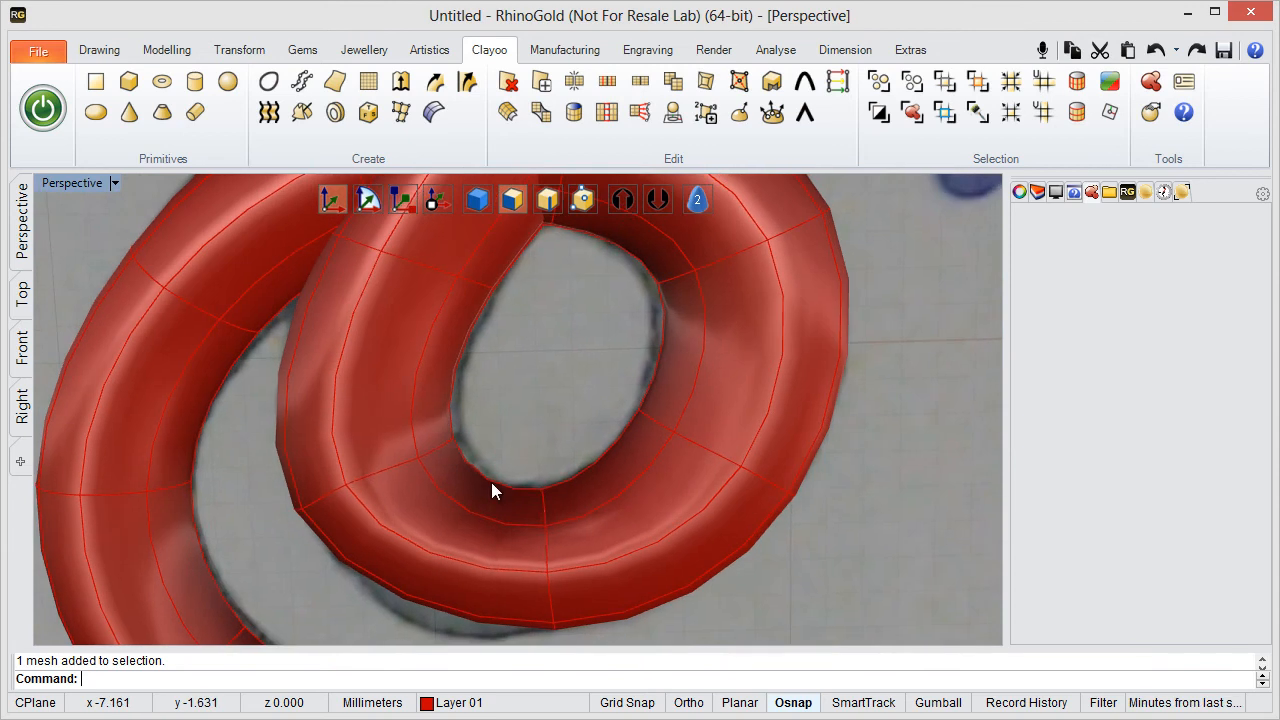
{"action": "left_click", "coordinate": [459, 526]}
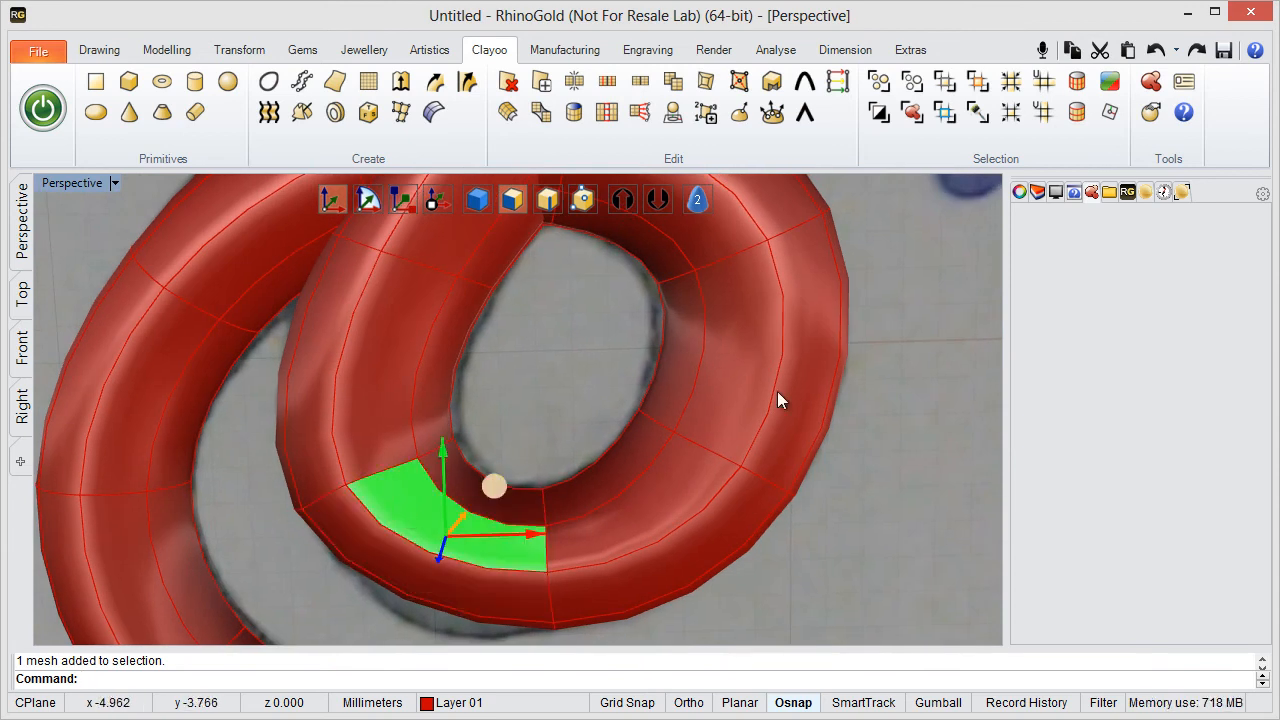
{"action": "left_click", "coordinate": [1040, 116]}
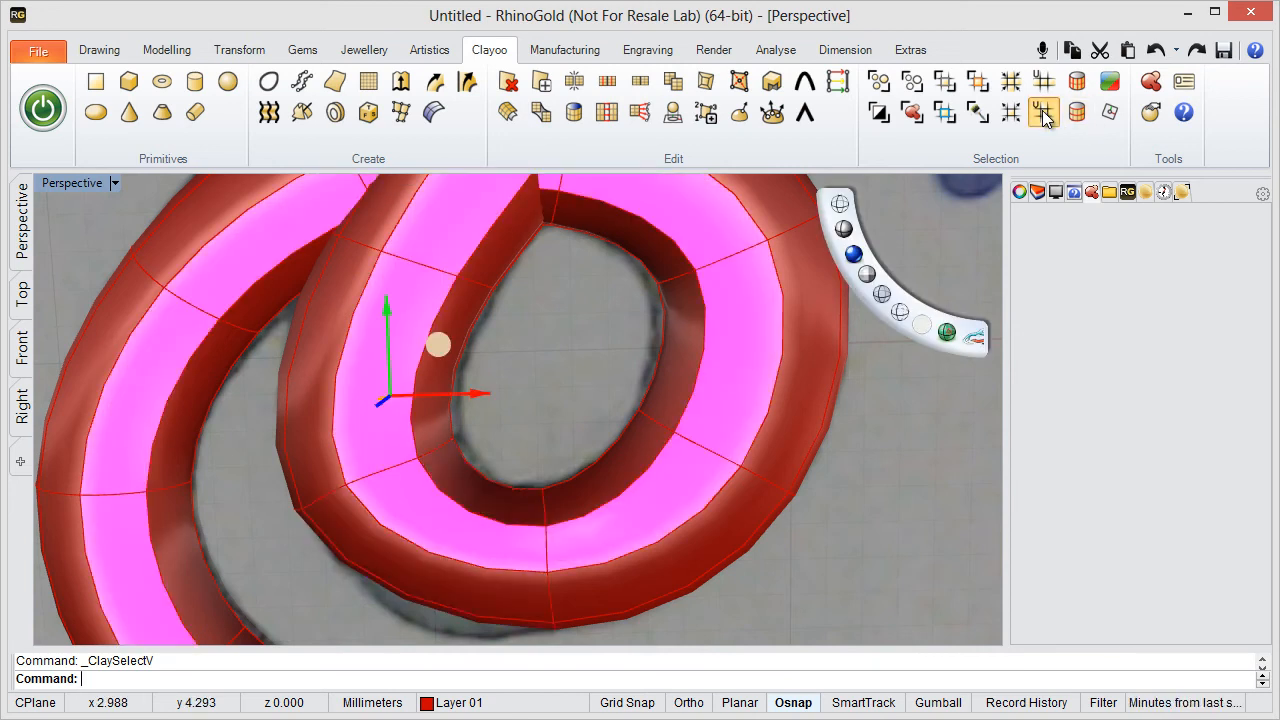
{"action": "left_click", "coordinate": [520, 420]}
- Select the ring of faces around the coil's lower bend with Select U and divide it to add an edge loop
{"action": "left_click", "coordinate": [445, 518]}
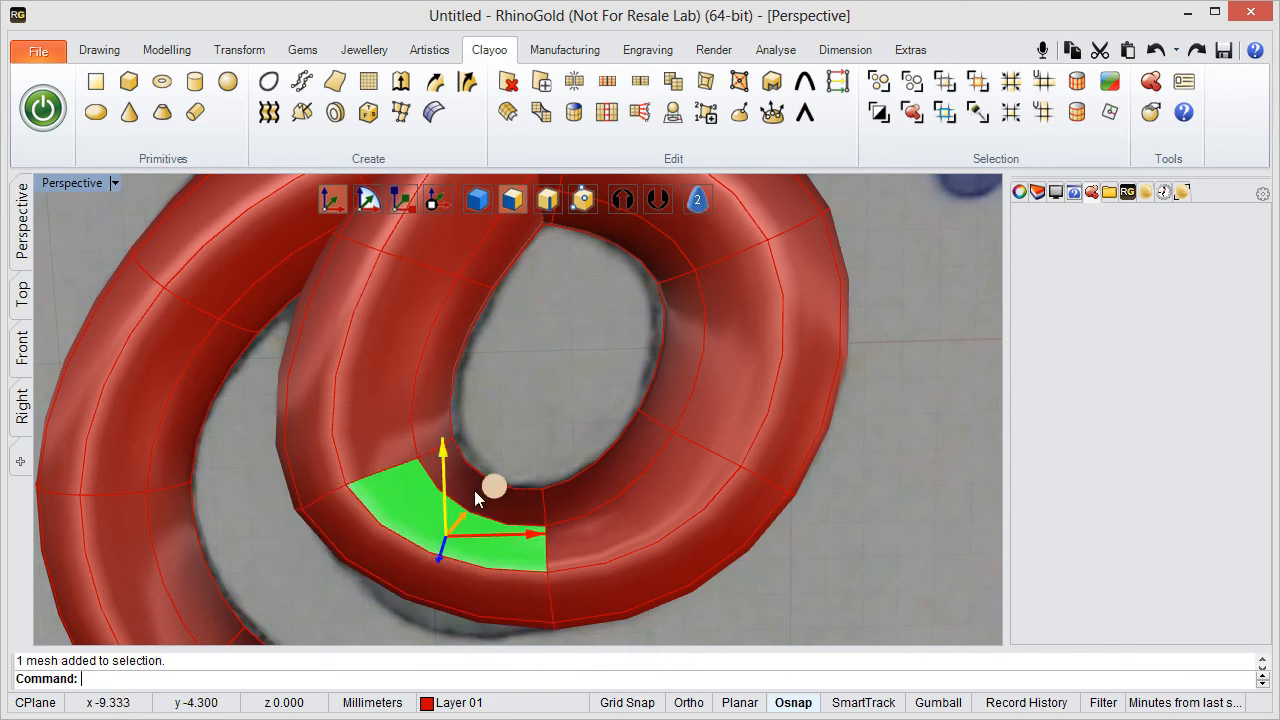
{"action": "left_click", "coordinate": [1045, 82]}
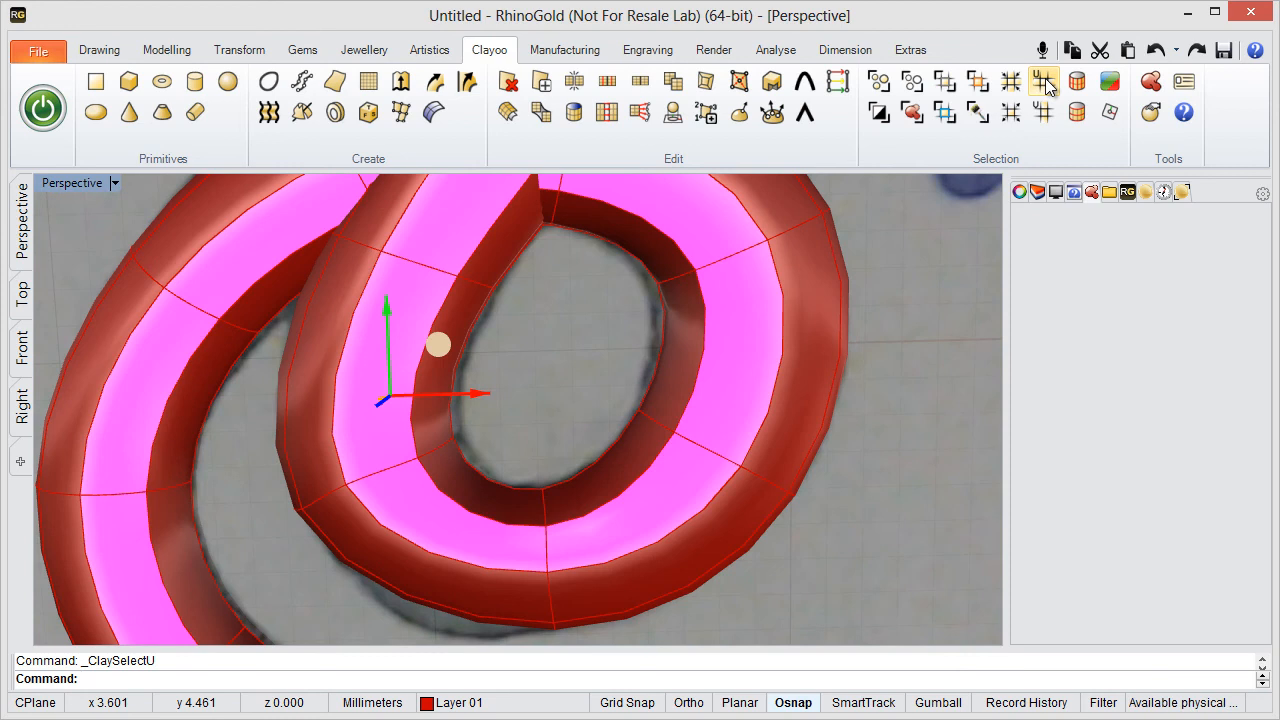
{"action": "left_click", "coordinate": [1045, 80]}
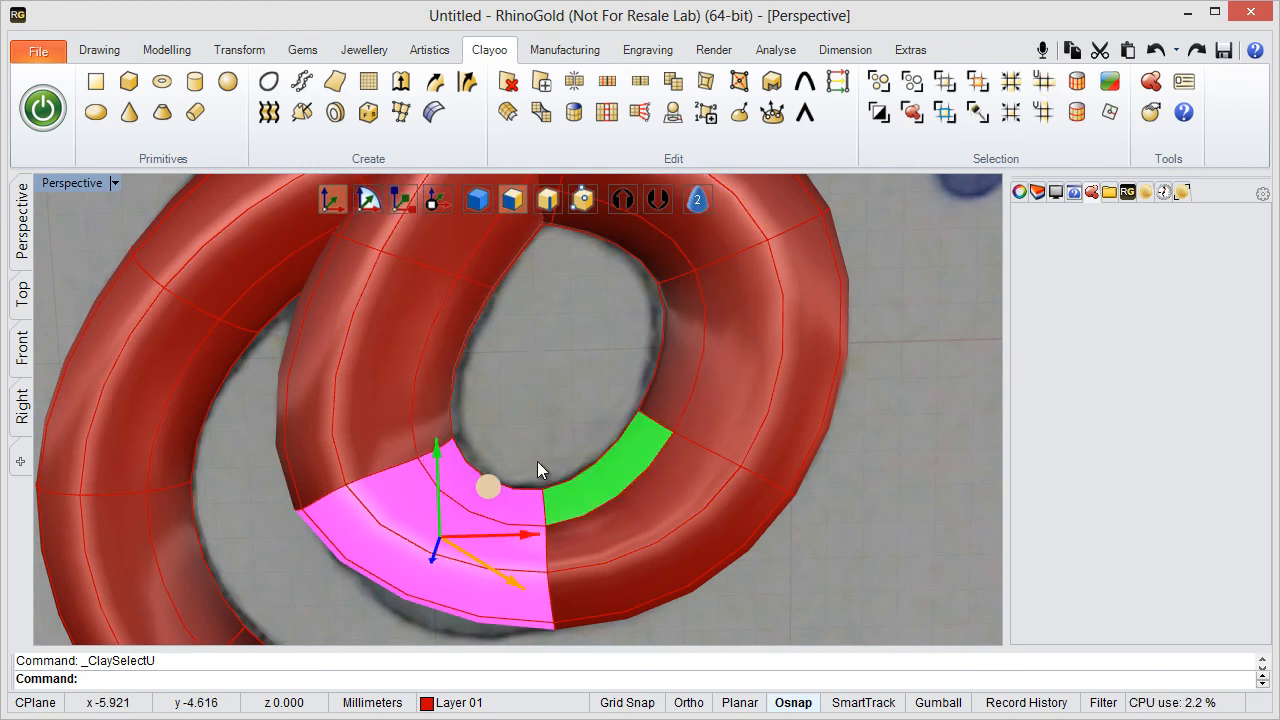
{"action": "left_click", "coordinate": [576, 81]}
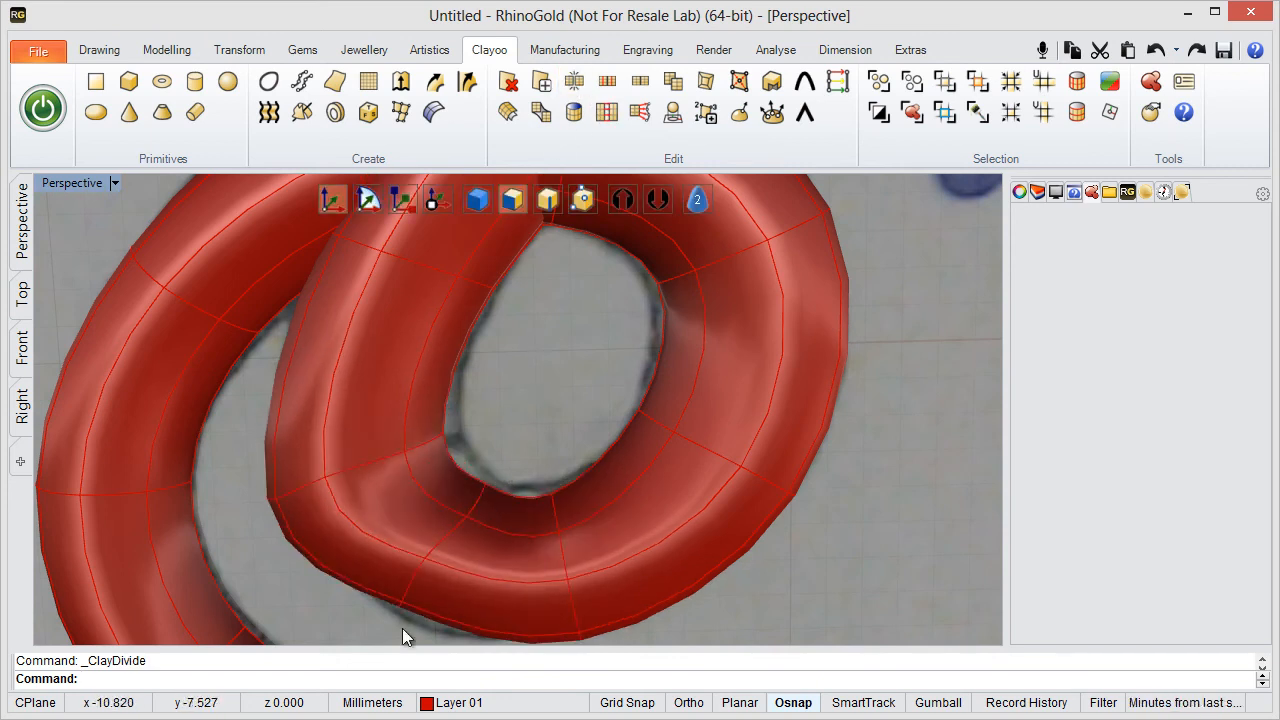
- Turn on vertex editing for the body and maximise the Top viewport
{"action": "right_click_drag", "start_coordinate": [466, 449], "coordinate": [526, 418]}
{"action": "scroll", "coordinate": [471, 427], "scroll_direction": "down", "scroll_amount": 4}
{"action": "scroll", "coordinate": [471, 427], "scroll_direction": "up", "scroll_amount": 2}
{"action": "left_click", "coordinate": [576, 202]}
{"action": "scroll", "coordinate": [541, 381], "scroll_direction": "up", "scroll_amount": 2}
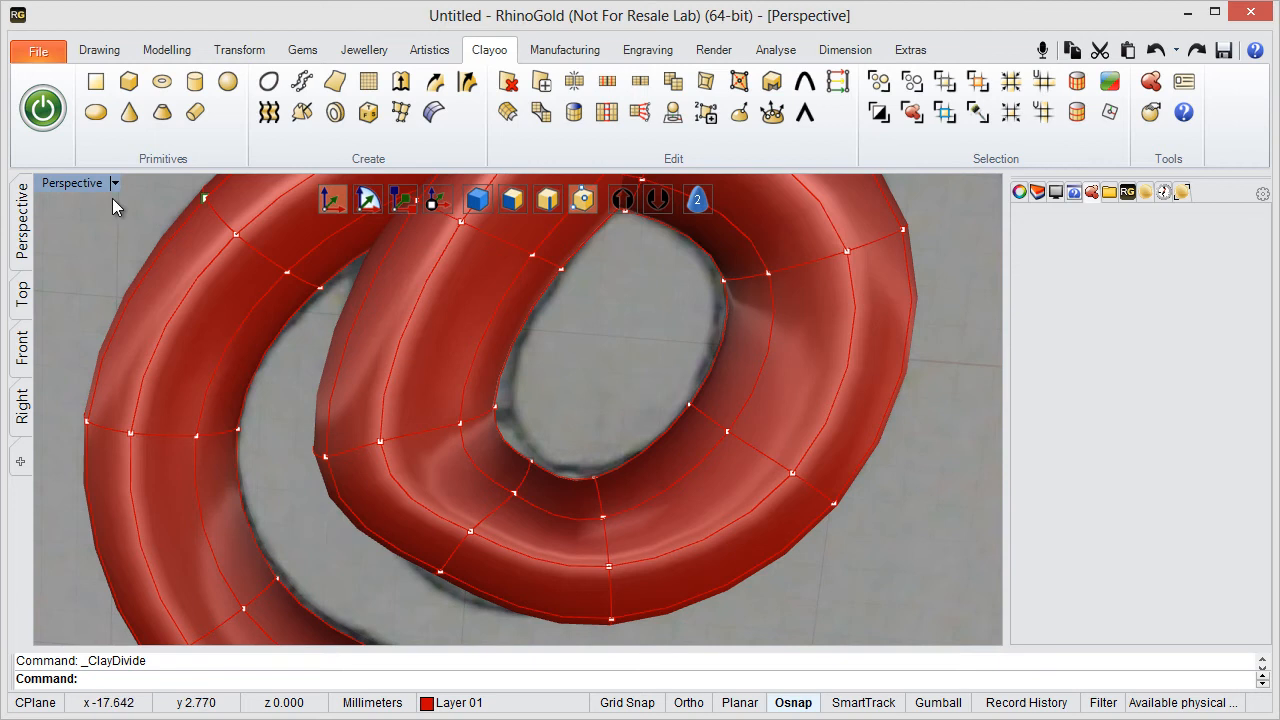
{"action": "double_click", "coordinate": [80, 186]}
{"action": "double_click", "coordinate": [56, 182]}
- Move the outer vertex pair of the added edge loop at the coil's bottom bend onto the sketched outer outline
{"action": "right_click_drag", "start_coordinate": [506, 586], "coordinate": [455, 309]}
{"action": "scroll", "coordinate": [569, 428], "scroll_direction": "up", "scroll_amount": 4}
{"action": "scroll", "coordinate": [477, 385], "scroll_direction": "up", "scroll_amount": 2}
{"action": "right_click_drag", "start_coordinate": [478, 396], "coordinate": [544, 345]}
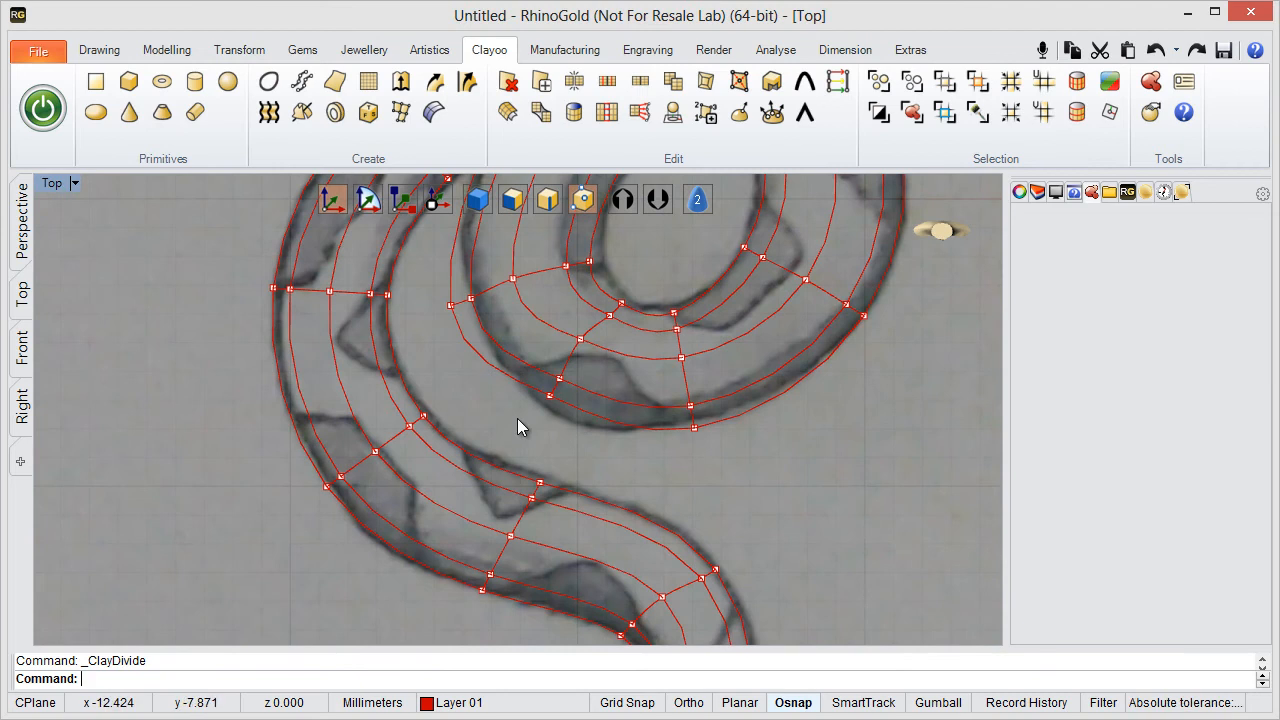
{"action": "left_click", "coordinate": [580, 384]}
{"action": "left_click_drag", "start_coordinate": [607, 353], "coordinate": [612, 380]}
{"action": "scroll", "coordinate": [718, 449], "scroll_direction": "up", "scroll_amount": 4}
{"action": "right_click_drag", "start_coordinate": [718, 449], "coordinate": [709, 494]}
{"action": "left_click_drag", "start_coordinate": [653, 505], "coordinate": [689, 415]}
- Shift the middle vertex of the coil's lower-left edge loop inward and move its outer vertex pair onto the sketched outer curve
{"action": "right_click_drag", "start_coordinate": [252, 299], "coordinate": [342, 434]}
{"action": "scroll", "coordinate": [342, 434], "scroll_direction": "up", "scroll_amount": 2}
{"action": "right_click_drag", "start_coordinate": [461, 353], "coordinate": [444, 397]}
{"action": "left_click_drag", "start_coordinate": [469, 376], "coordinate": [546, 442]}
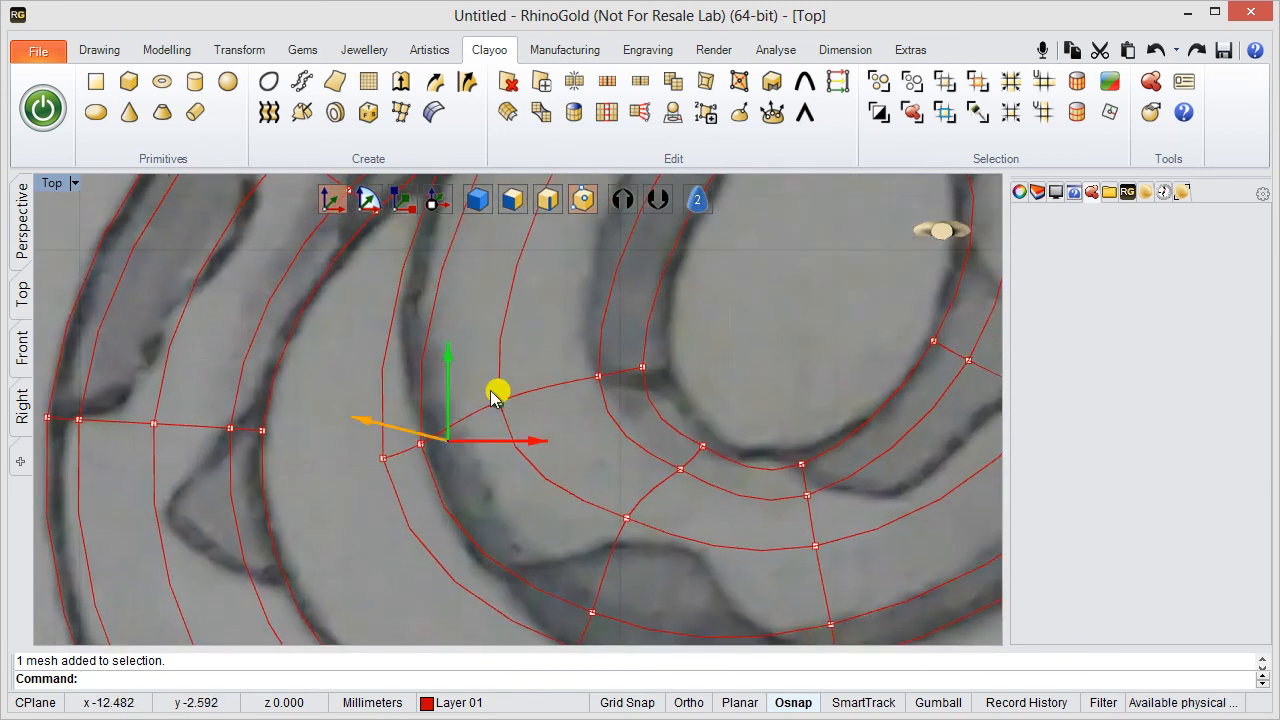
{"action": "left_click_drag", "start_coordinate": [492, 392], "coordinate": [550, 374]}
{"action": "left_click_drag", "start_coordinate": [344, 400], "coordinate": [469, 485]}
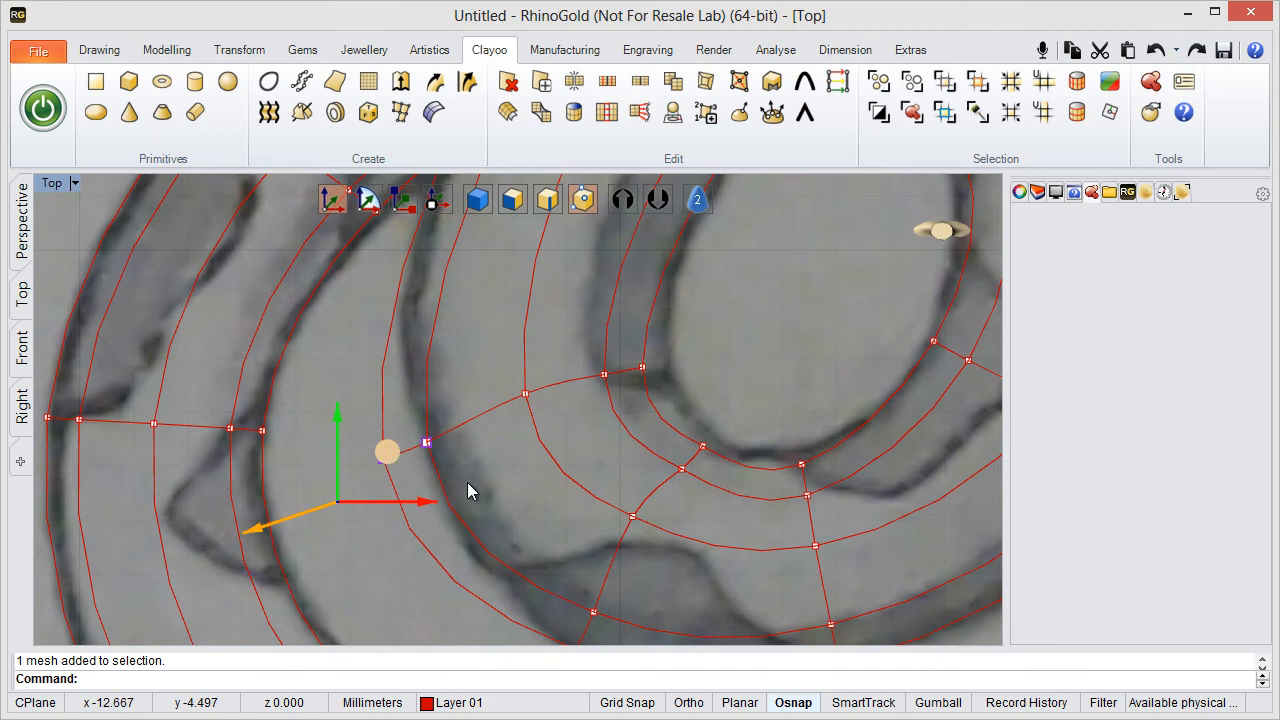
{"action": "scroll", "coordinate": [423, 431], "scroll_direction": "down", "scroll_amount": 6}
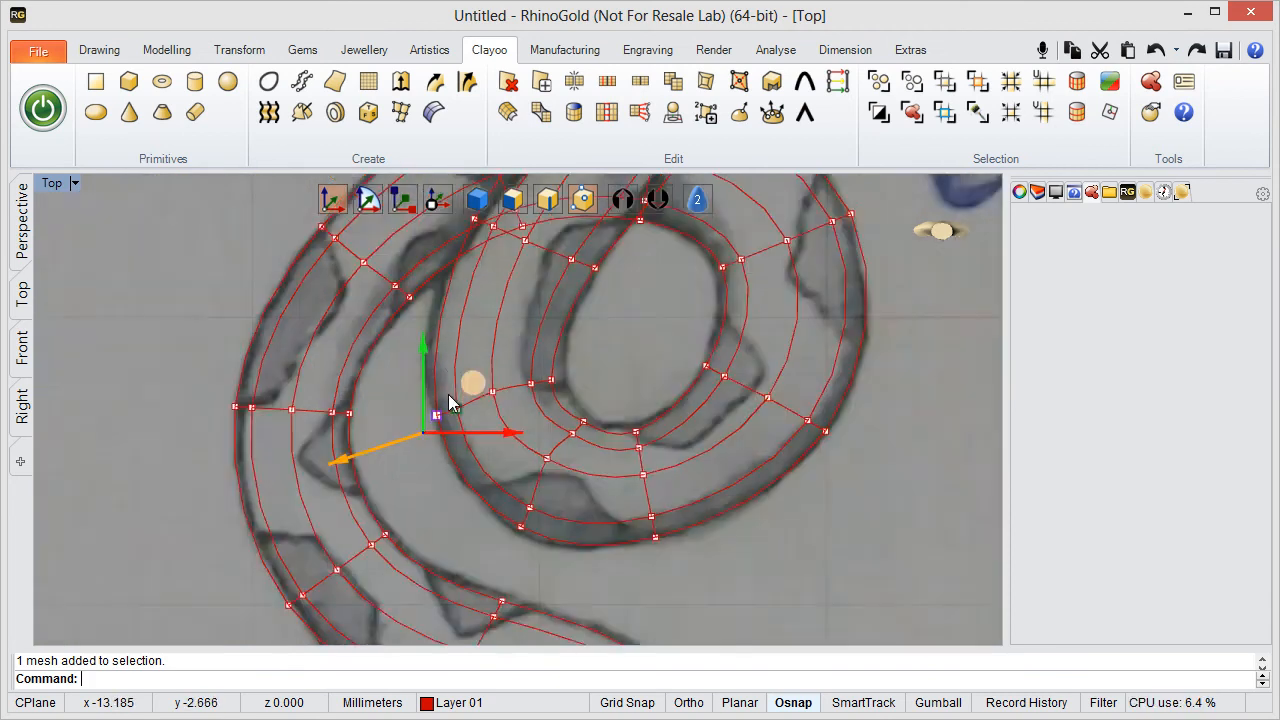
{"action": "right_click_drag", "start_coordinate": [465, 383], "coordinate": [438, 438]}
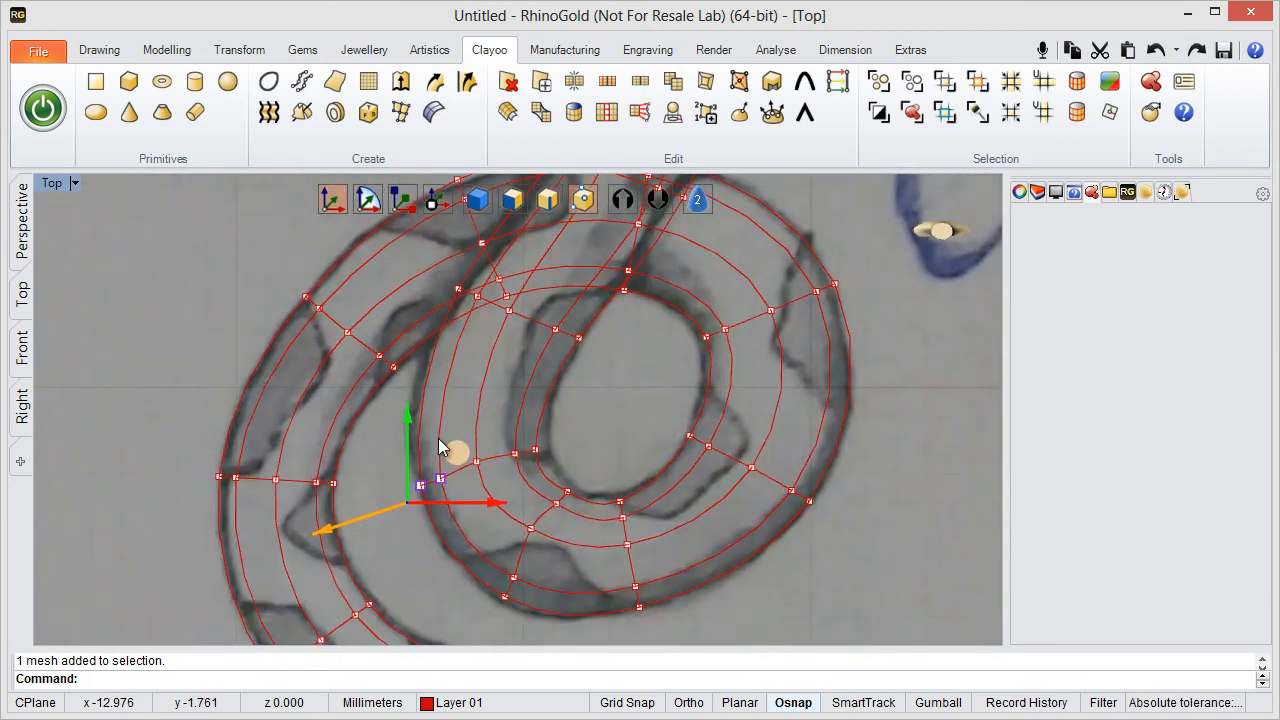
{"action": "scroll", "coordinate": [497, 410], "scroll_direction": "up", "scroll_amount": 8}
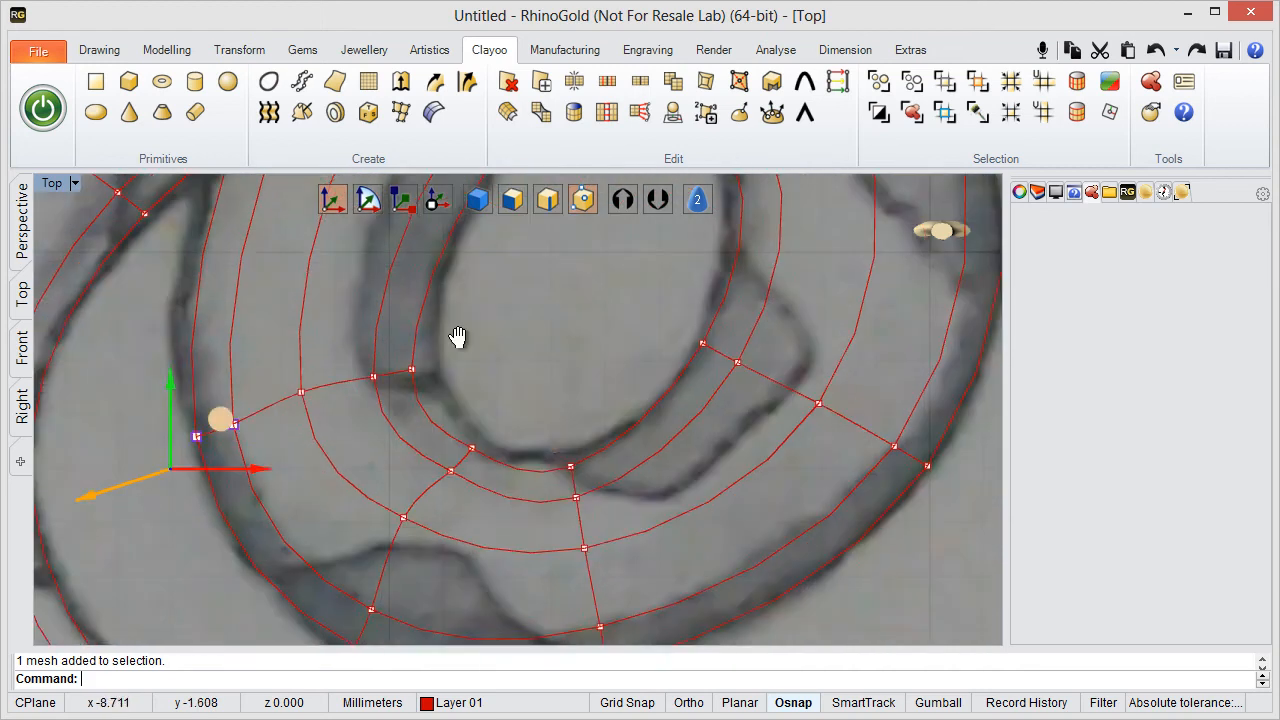
- Move the inner-edge vertex pair at the lower left of the coil's opening onto the sketched inner curve
{"action": "left_click_drag", "start_coordinate": [527, 388], "coordinate": [611, 451]}
{"action": "scroll", "coordinate": [600, 468], "scroll_direction": "up", "scroll_amount": 4}
{"action": "right_click_drag", "start_coordinate": [190, 271], "coordinate": [311, 324]}
{"action": "left_click_drag", "start_coordinate": [311, 324], "coordinate": [490, 397]}
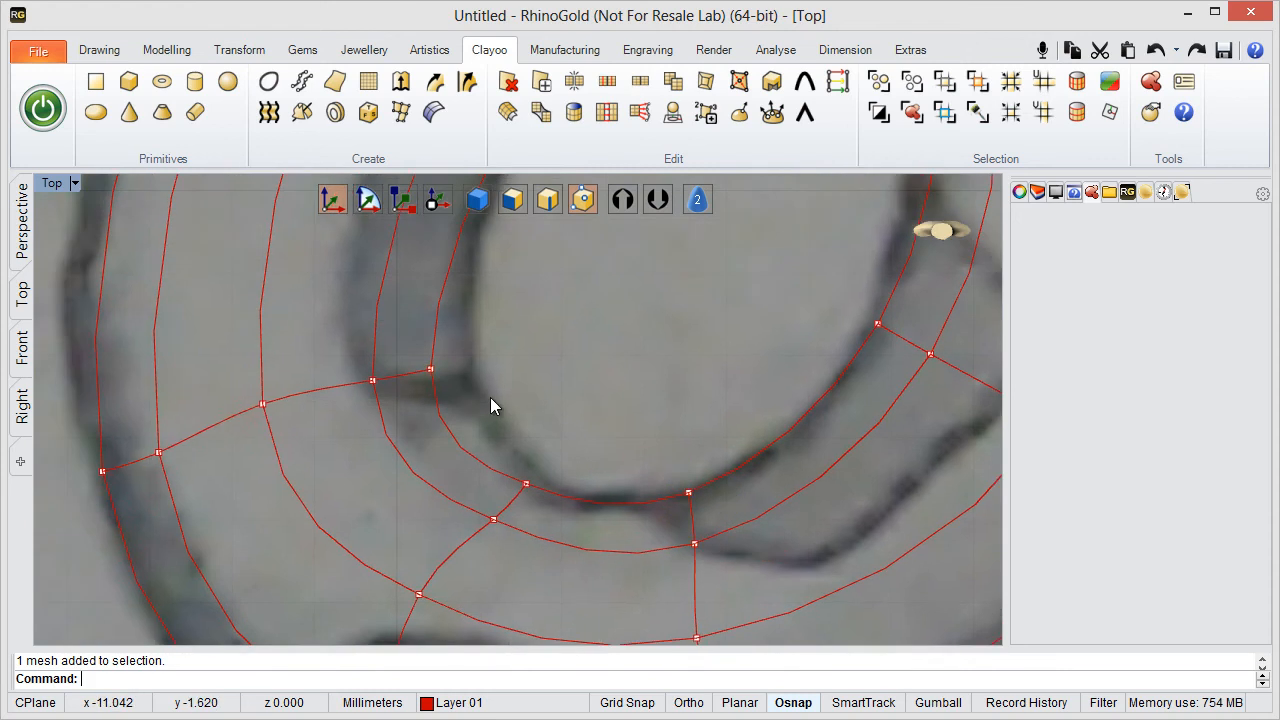
{"action": "left_click_drag", "start_coordinate": [410, 372], "coordinate": [434, 365]}
{"action": "left_click", "coordinate": [343, 349]}
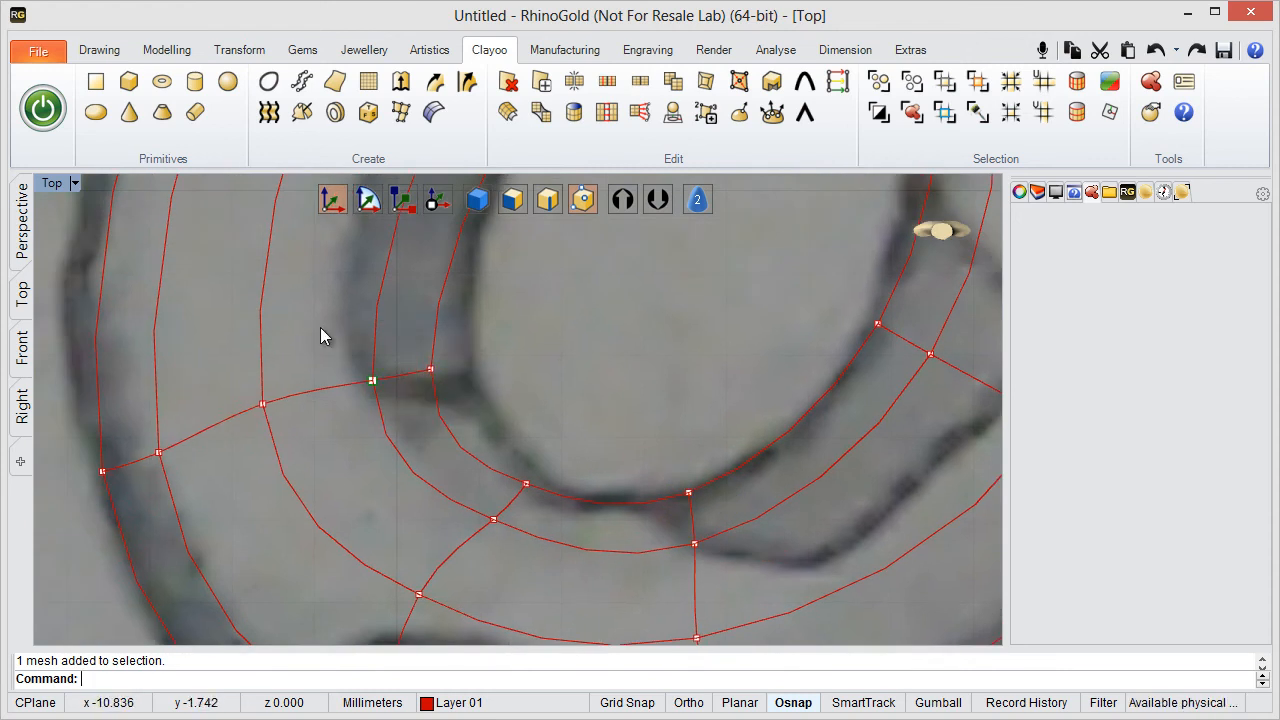
{"action": "left_click_drag", "start_coordinate": [360, 322], "coordinate": [474, 424]}
{"action": "left_click_drag", "start_coordinate": [407, 376], "coordinate": [457, 326]}
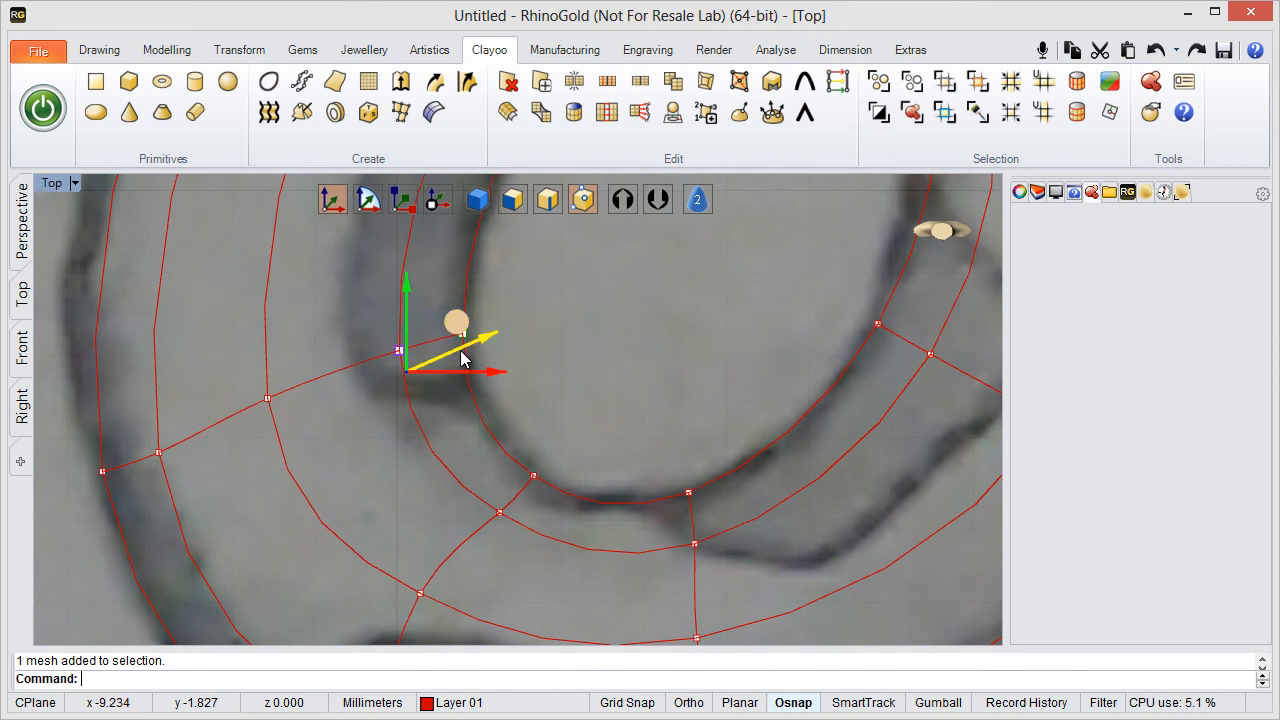
{"action": "scroll", "coordinate": [461, 352], "scroll_direction": "down", "scroll_amount": 6}
{"action": "left_click", "coordinate": [584, 332]}
{"action": "scroll", "coordinate": [583, 330], "scroll_direction": "down", "scroll_amount": 4}
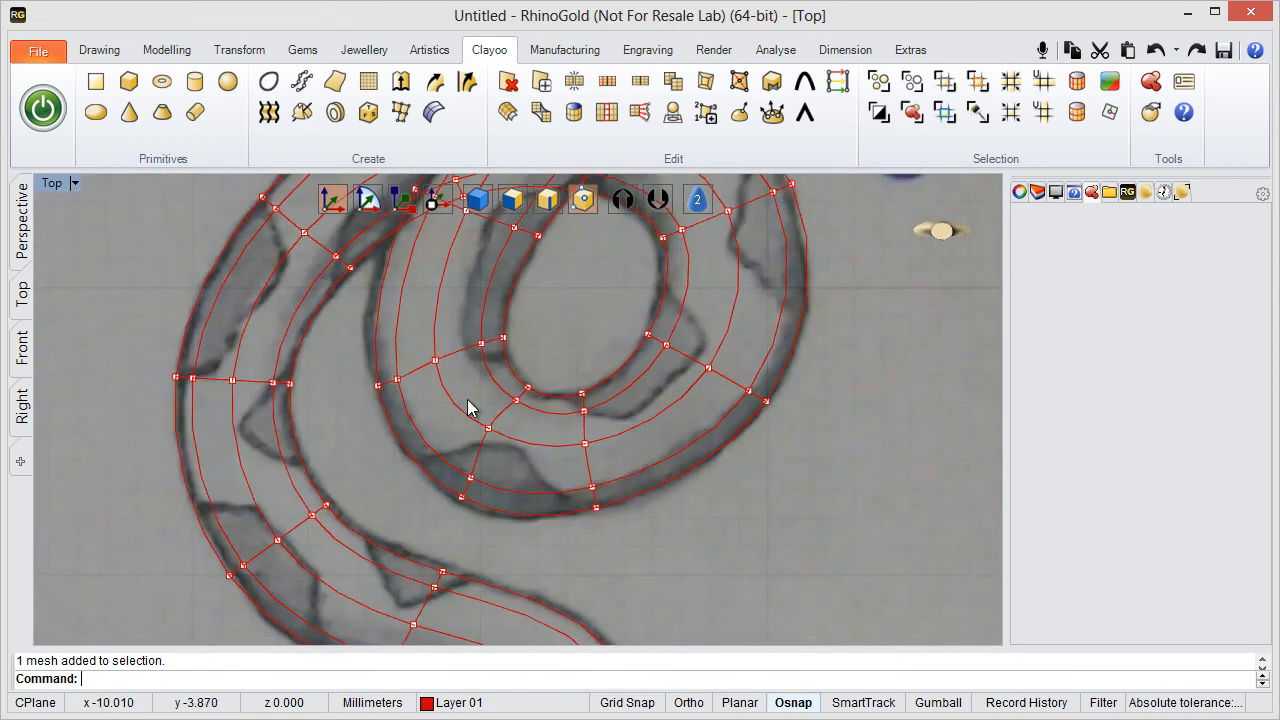
- Lower the middle vertex of the added edge loop at the coil's bottom bend toward the centre of the body
{"action": "scroll", "coordinate": [467, 399], "scroll_direction": "up", "scroll_amount": 2}
{"action": "right_click_drag", "start_coordinate": [466, 399], "coordinate": [435, 441]}
{"action": "scroll", "coordinate": [480, 493], "scroll_direction": "up", "scroll_amount": 2}
{"action": "left_click", "coordinate": [484, 500]}
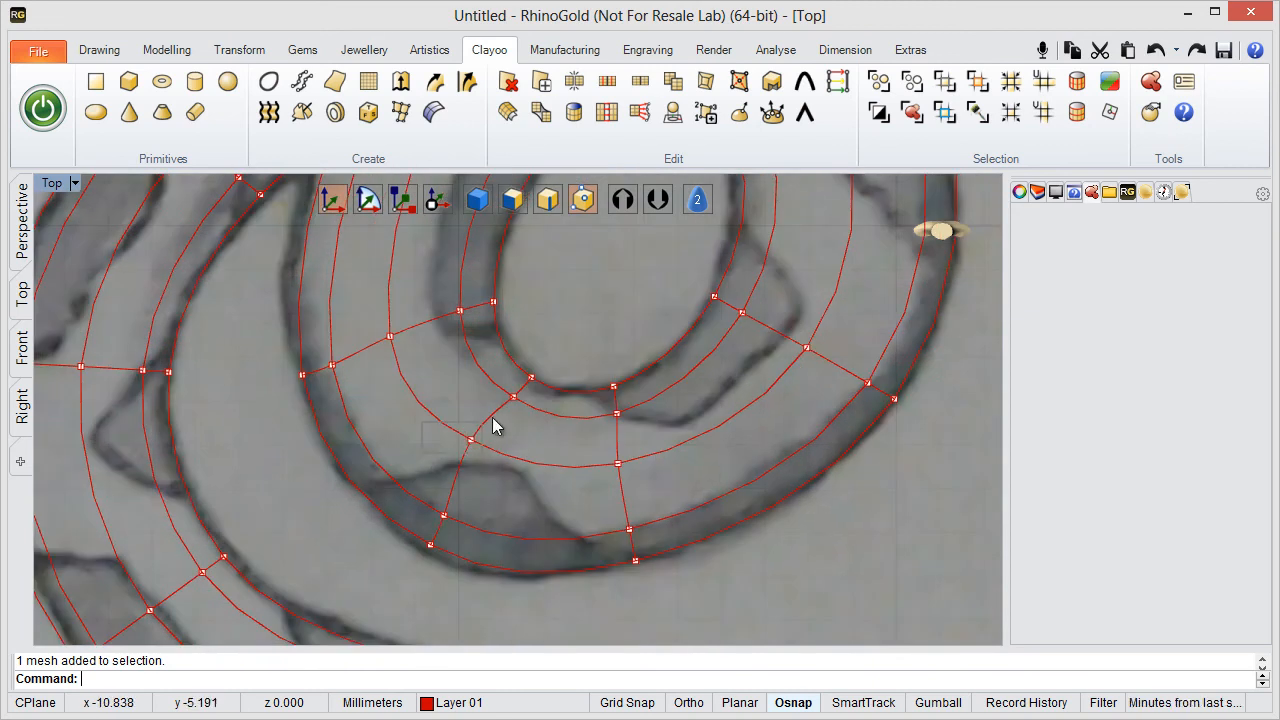
{"action": "left_click_drag", "start_coordinate": [504, 392], "coordinate": [523, 412]}
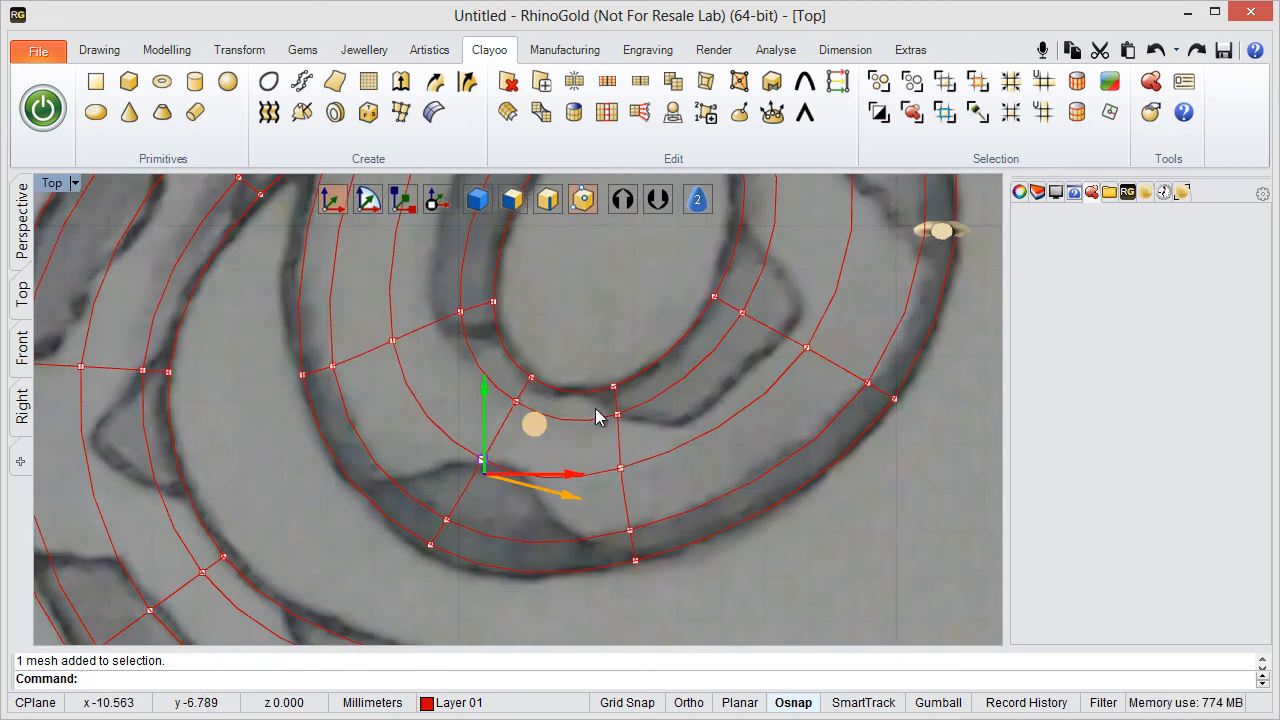
{"action": "left_click", "coordinate": [404, 566]}
{"action": "left_click_drag", "start_coordinate": [397, 543], "coordinate": [482, 528]}
{"action": "scroll", "coordinate": [615, 311], "scroll_direction": "down", "scroll_amount": 5}
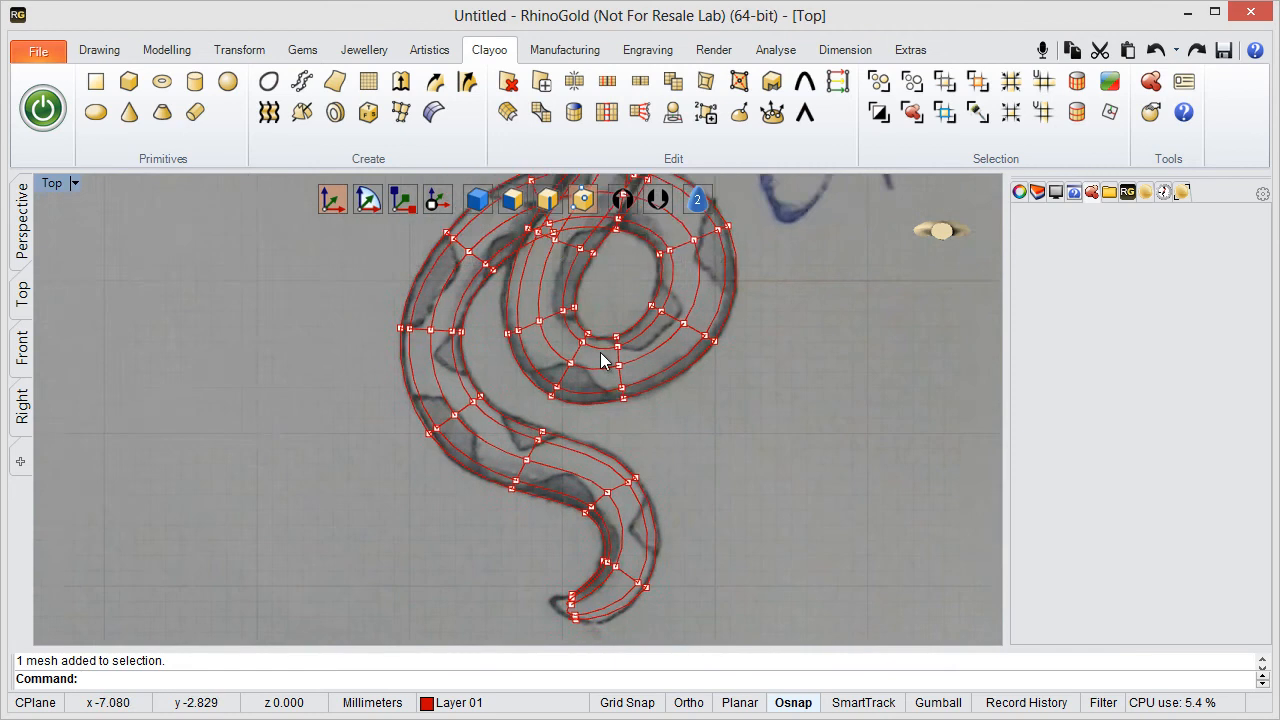
- Examine how the body's vertices follow the sketched outline from the coil down to the tail tip
{"action": "right_click_drag", "start_coordinate": [606, 360], "coordinate": [588, 324]}
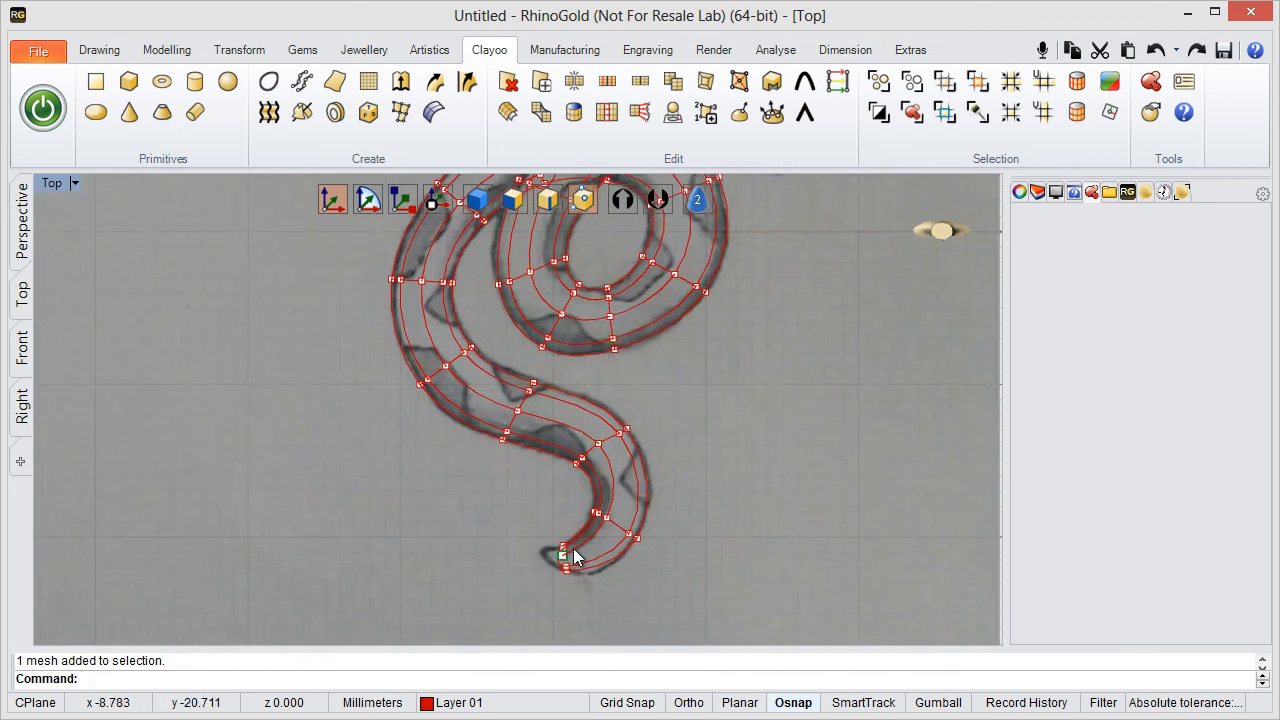
{"action": "scroll", "coordinate": [574, 547], "scroll_direction": "up", "scroll_amount": 5}
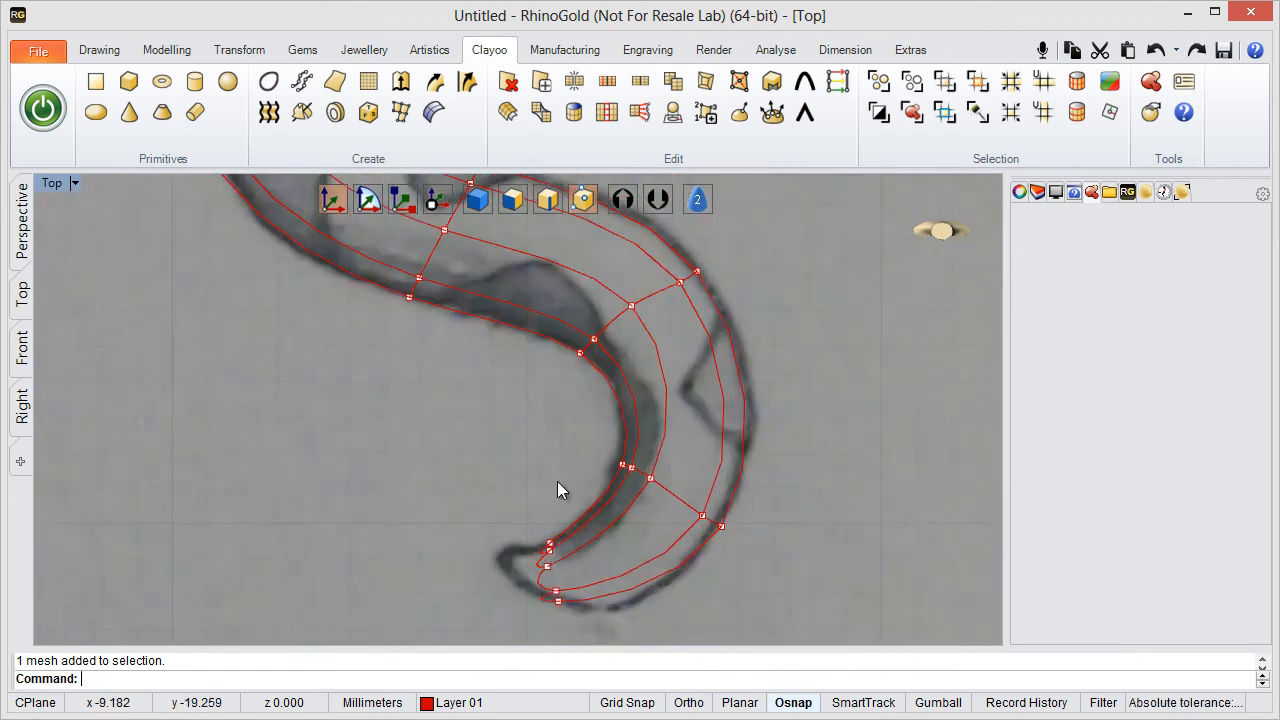
{"action": "scroll", "coordinate": [557, 481], "scroll_direction": "down", "scroll_amount": 7}
{"action": "right_click_drag", "start_coordinate": [509, 380], "coordinate": [539, 555]}
{"action": "right_click_drag", "start_coordinate": [686, 506], "coordinate": [696, 406]}
{"action": "right_click_drag", "start_coordinate": [714, 489], "coordinate": [664, 325]}
{"action": "scroll", "coordinate": [615, 448], "scroll_direction": "up", "scroll_amount": 6}
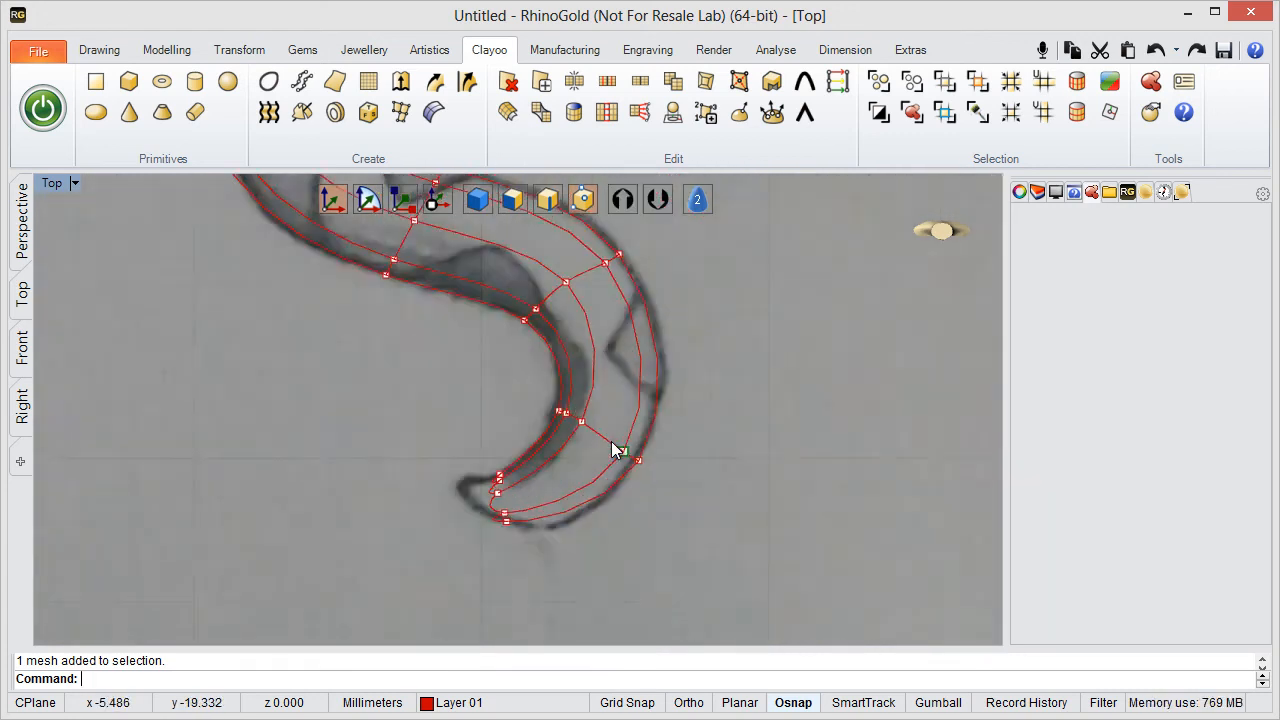
- Select the ring of faces at the tail's end with face editing and Select U, and divide it to add an edge loop
{"action": "scroll", "coordinate": [612, 443], "scroll_direction": "up", "scroll_amount": 4}
{"action": "mouse_move", "coordinate": [517, 491]}
{"action": "right_mouse_down"}
{"action": "mouse_move", "coordinate": [549, 474]}
{"action": "mouse_move", "coordinate": [496, 491]}
{"action": "right_mouse_up"}
{"action": "left_click", "coordinate": [521, 197]}
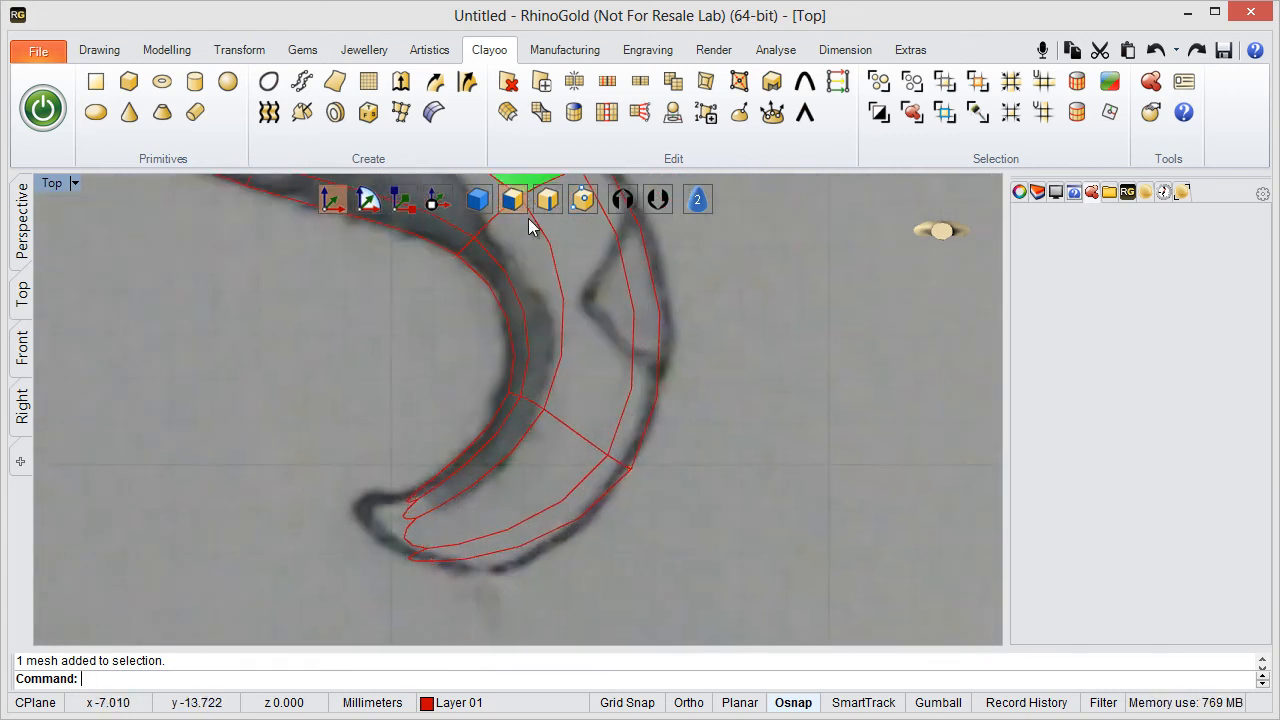
{"action": "left_click", "coordinate": [539, 471]}
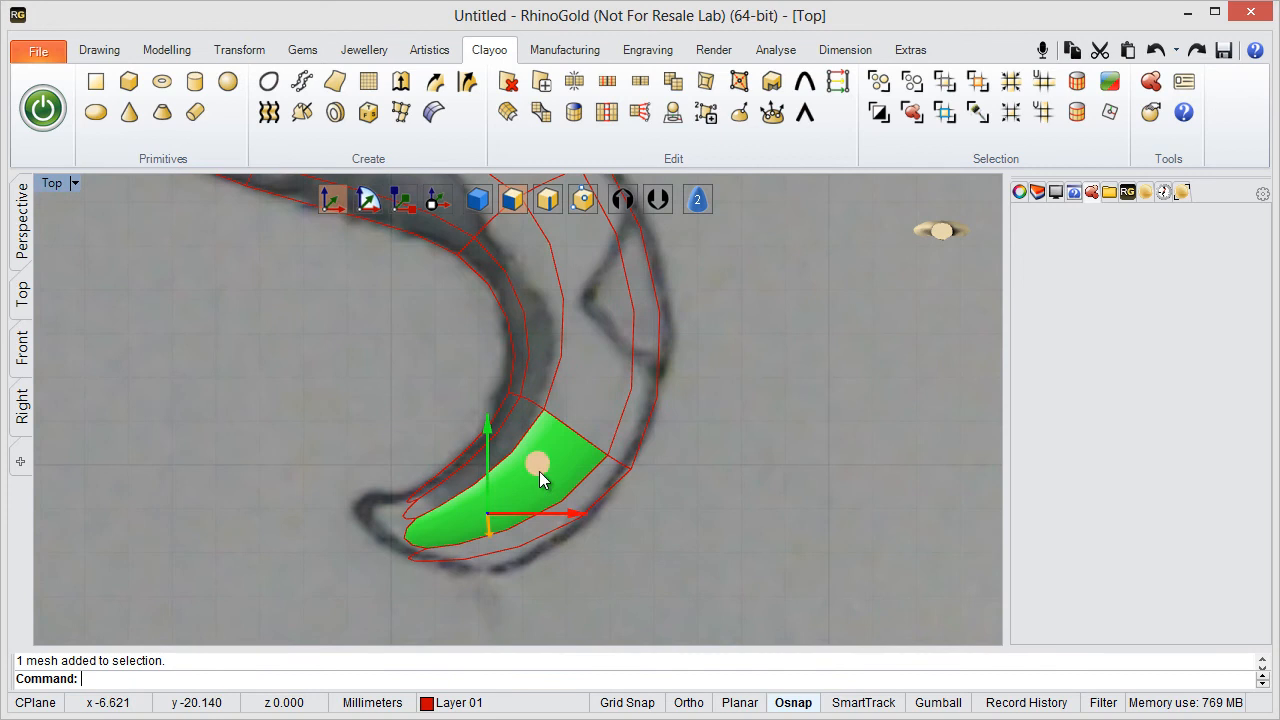
{"action": "left_click", "coordinate": [1058, 87]}
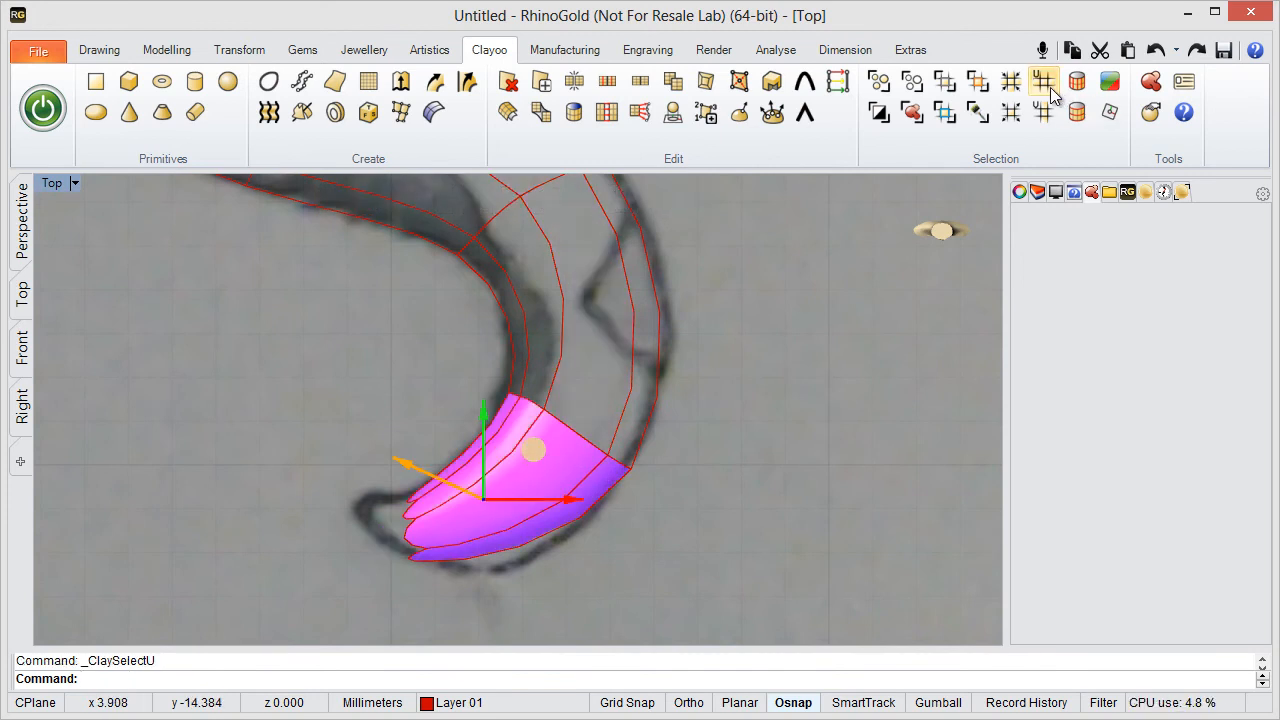
{"action": "left_click", "coordinate": [564, 86]}
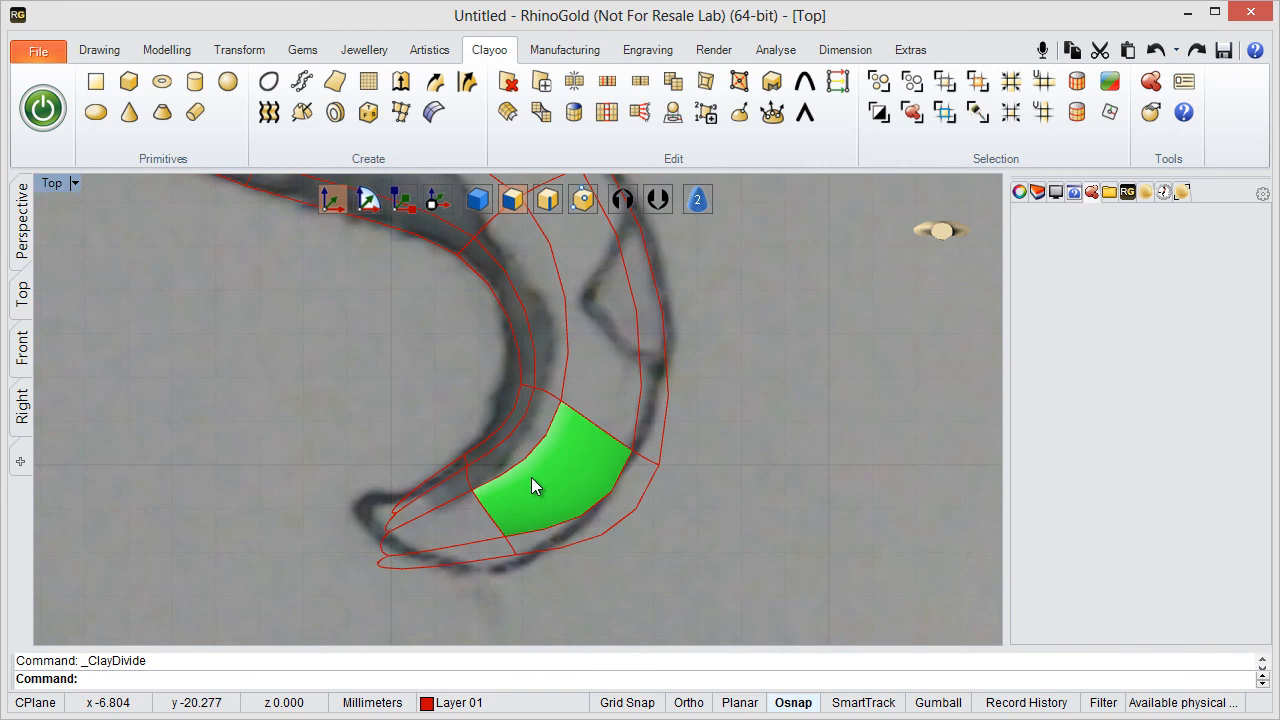
- In the maximised Perspective viewport, select the added edge loop near the tail's end and move it slightly toward the tip
{"action": "scroll", "coordinate": [531, 477], "scroll_direction": "up", "scroll_amount": 2}
{"action": "right_click_drag", "start_coordinate": [594, 428], "coordinate": [665, 389]}
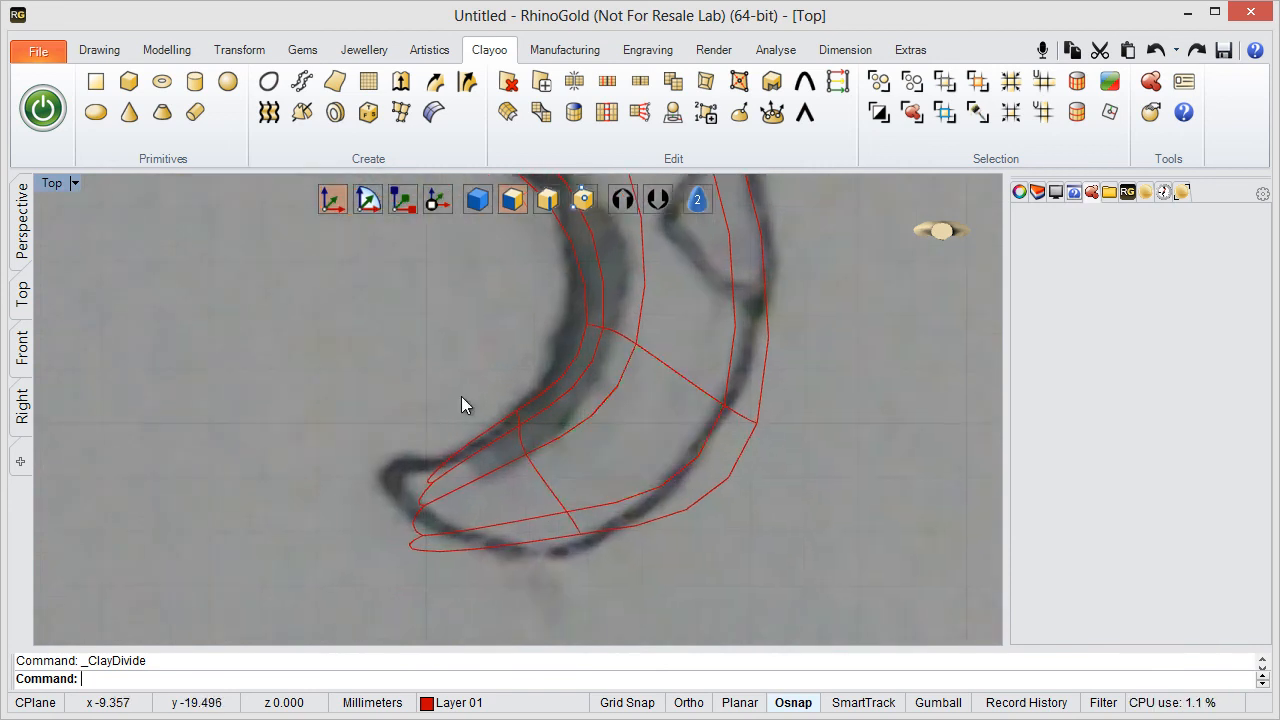
{"action": "double_click", "coordinate": [50, 185]}
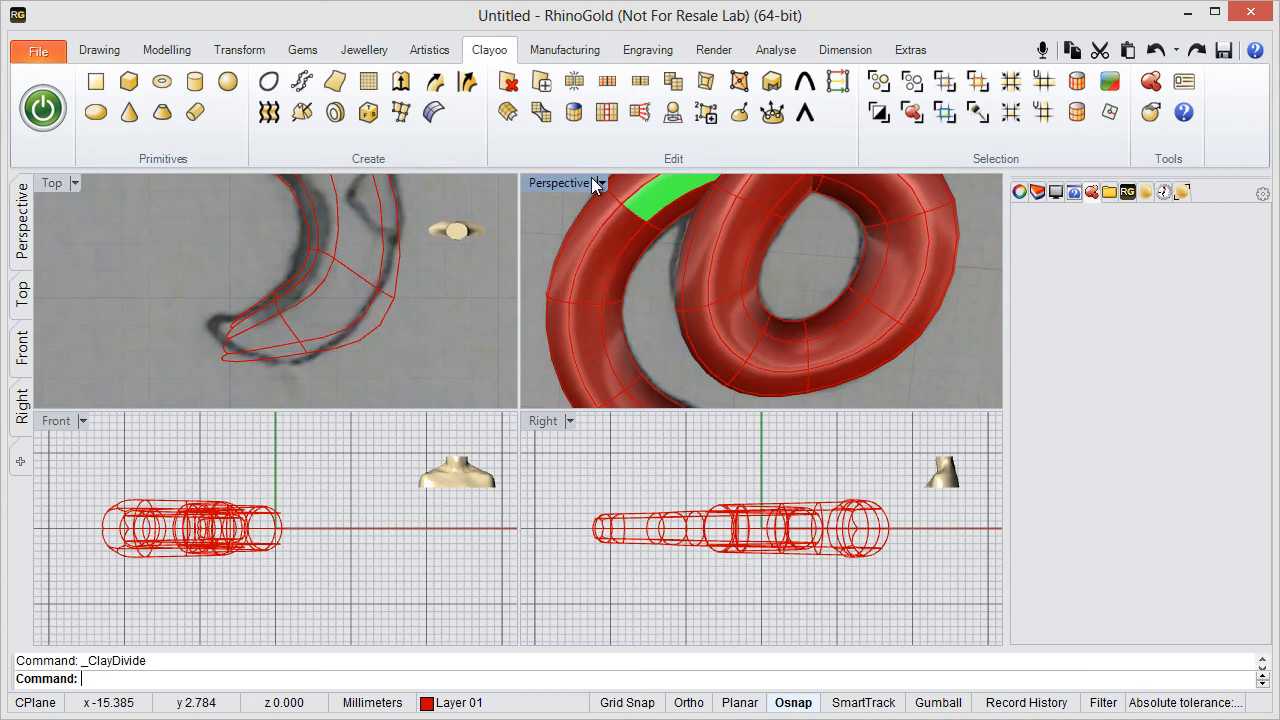
{"action": "double_click", "coordinate": [591, 177]}
{"action": "right_click_drag", "start_coordinate": [533, 405], "coordinate": [563, 286]}
{"action": "scroll", "coordinate": [563, 286], "scroll_direction": "down", "scroll_amount": 4}
{"action": "right_click_drag", "start_coordinate": [570, 490], "coordinate": [790, 365], "text": "shift"}
{"action": "right_click_drag", "start_coordinate": [684, 313], "coordinate": [490, 330]}
{"action": "right_click_drag", "start_coordinate": [557, 363], "coordinate": [409, 374]}
{"action": "left_click_drag", "start_coordinate": [409, 374], "coordinate": [506, 626]}
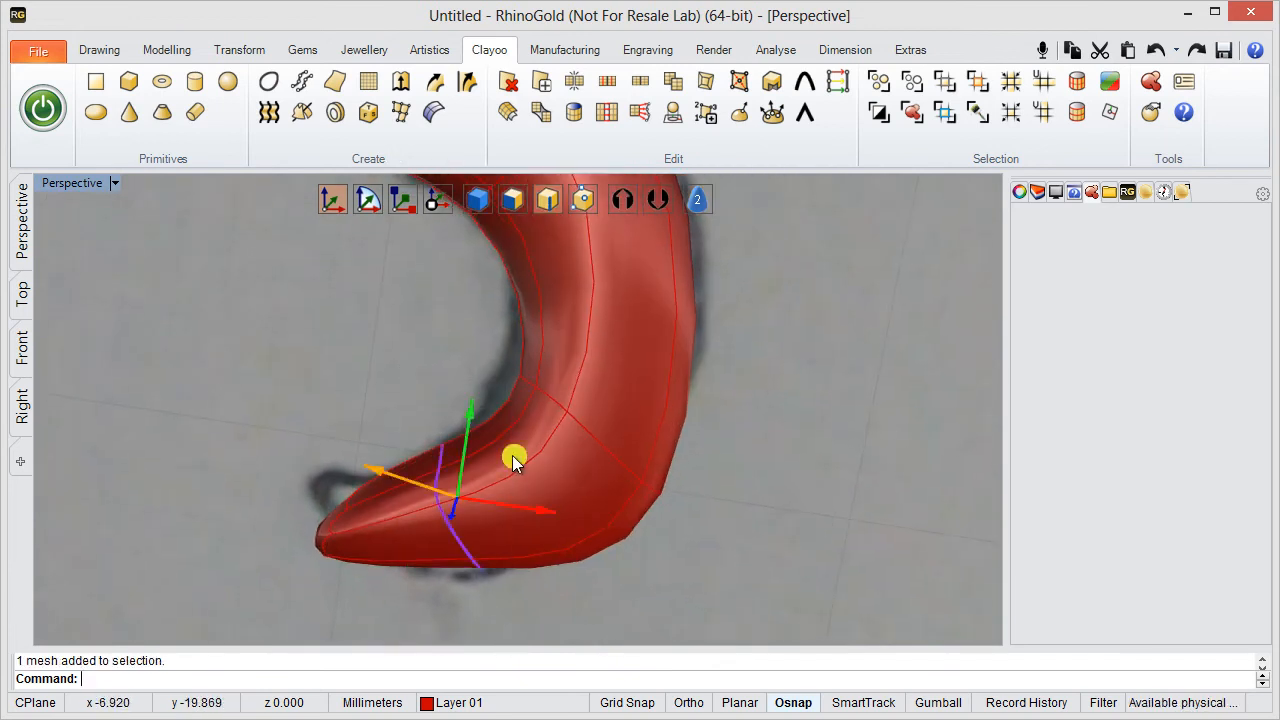
{"action": "mouse_move", "coordinate": [514, 457]}
{"action": "left_mouse_down"}
{"action": "mouse_move", "coordinate": [515, 487]}
{"action": "mouse_move", "coordinate": [493, 462]}
{"action": "left_mouse_up"}
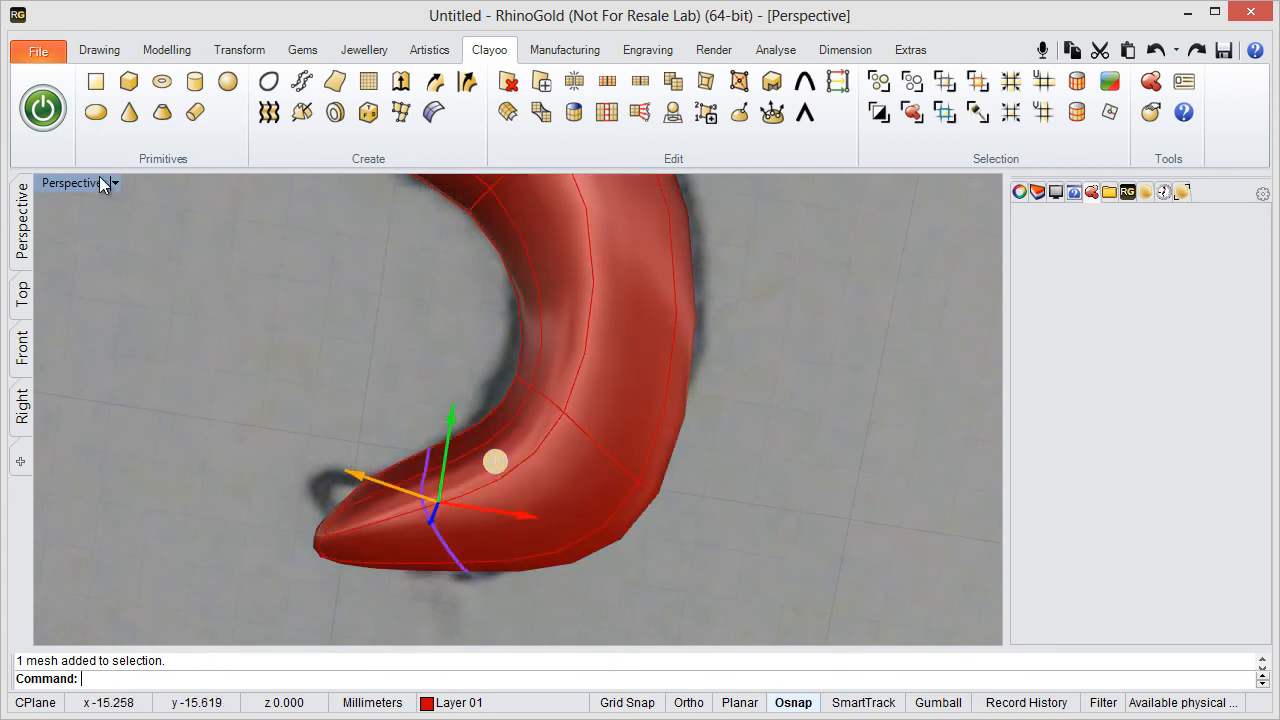
- In the maximised Top viewport, move the outer vertex pair at the tail's bend inward onto the sketched outline
{"action": "double_click", "coordinate": [95, 182]}
{"action": "double_click", "coordinate": [55, 184]}
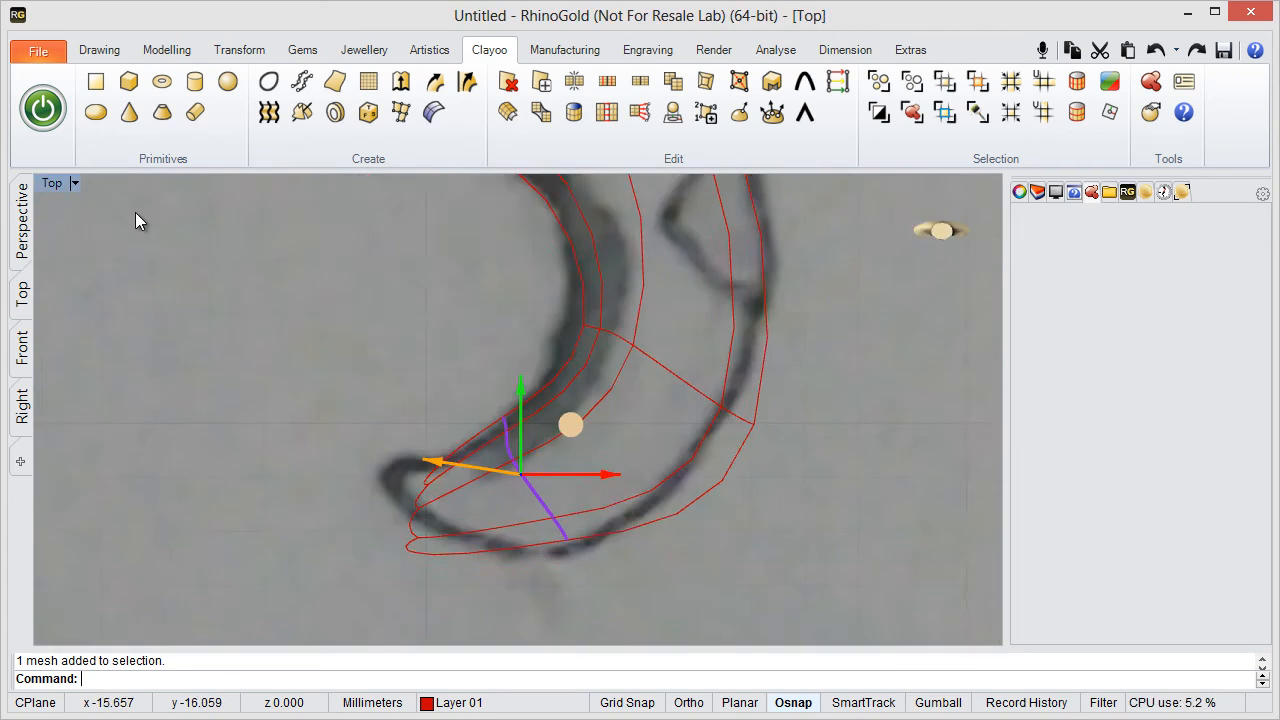
{"action": "left_click", "coordinate": [583, 199]}
{"action": "right_click_drag", "start_coordinate": [762, 411], "coordinate": [623, 459]}
{"action": "scroll", "coordinate": [697, 456], "scroll_direction": "up", "scroll_amount": 4}
{"action": "left_click", "coordinate": [629, 443]}
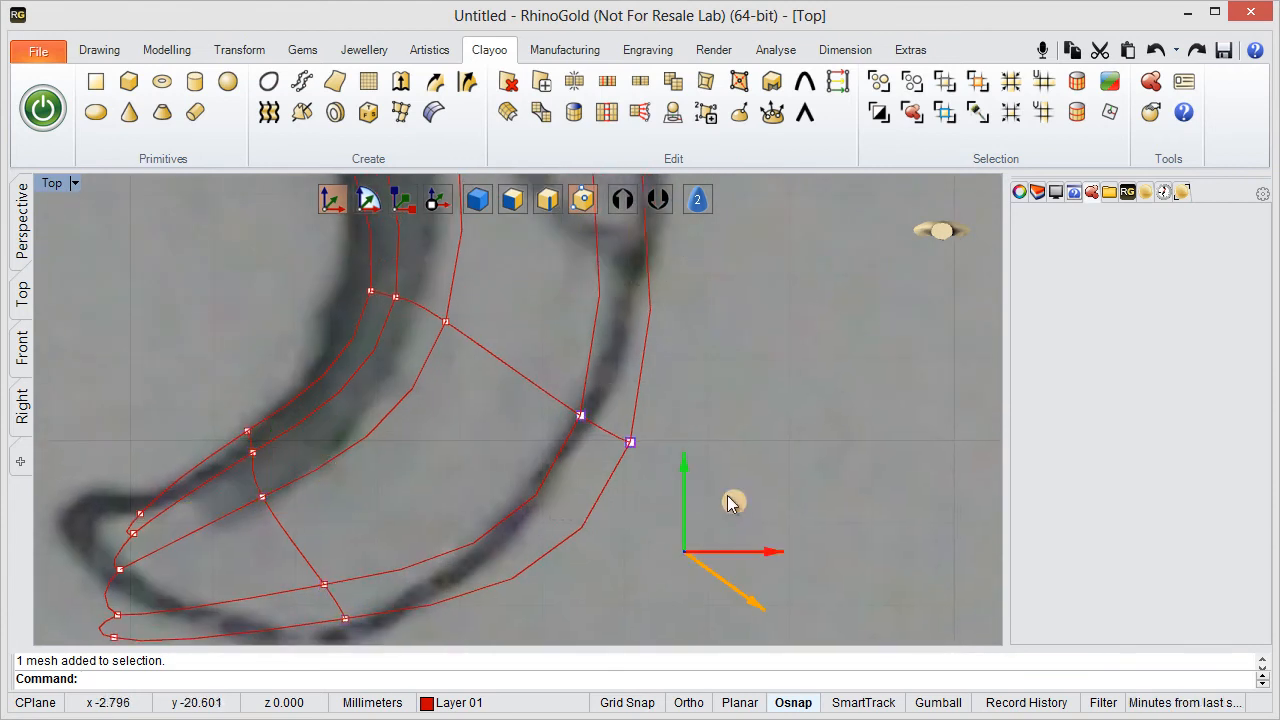
{"action": "left_click_drag", "start_coordinate": [728, 495], "coordinate": [659, 490]}
{"action": "scroll", "coordinate": [777, 338], "scroll_direction": "down", "scroll_amount": 4}
{"action": "right_click_drag", "start_coordinate": [706, 343], "coordinate": [651, 536]}
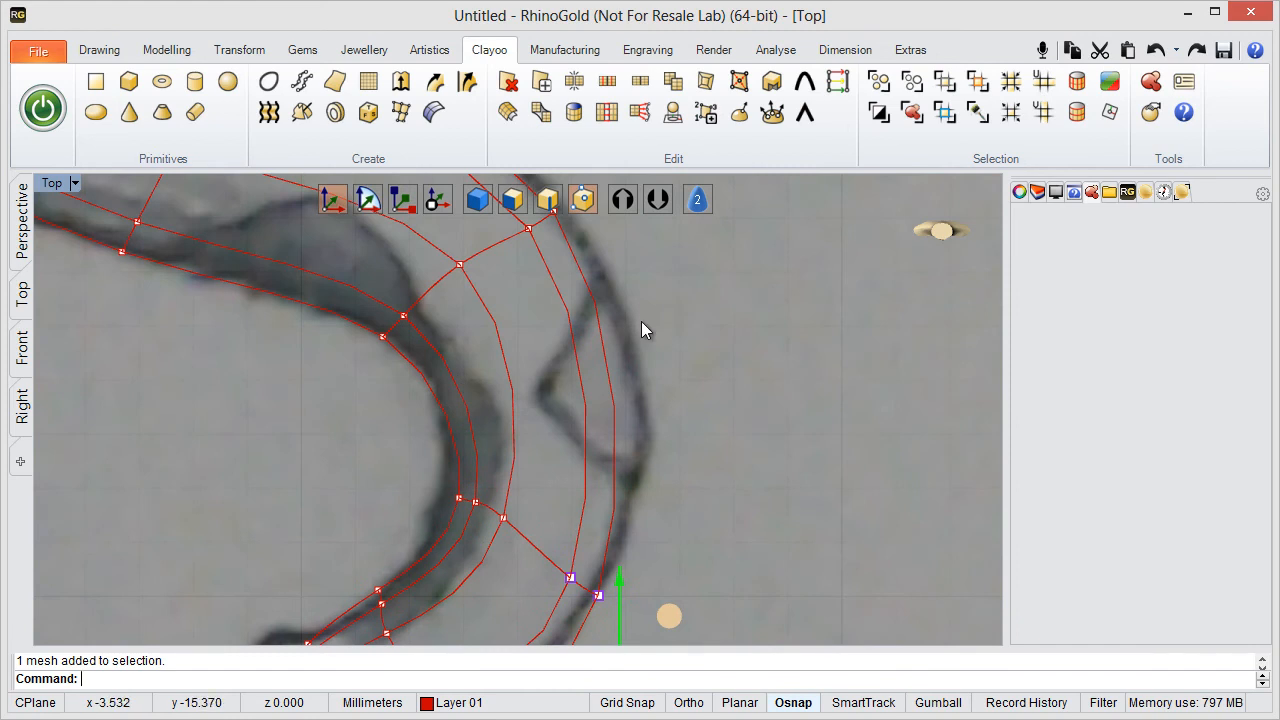
- Move the three inner vertices of the loop near the tail tip and the inner vertex pair at the tail's bend onto the sketched outline
{"action": "right_click_drag", "start_coordinate": [709, 356], "coordinate": [858, 216]}
{"action": "scroll", "coordinate": [514, 401], "scroll_direction": "up", "scroll_amount": 2}
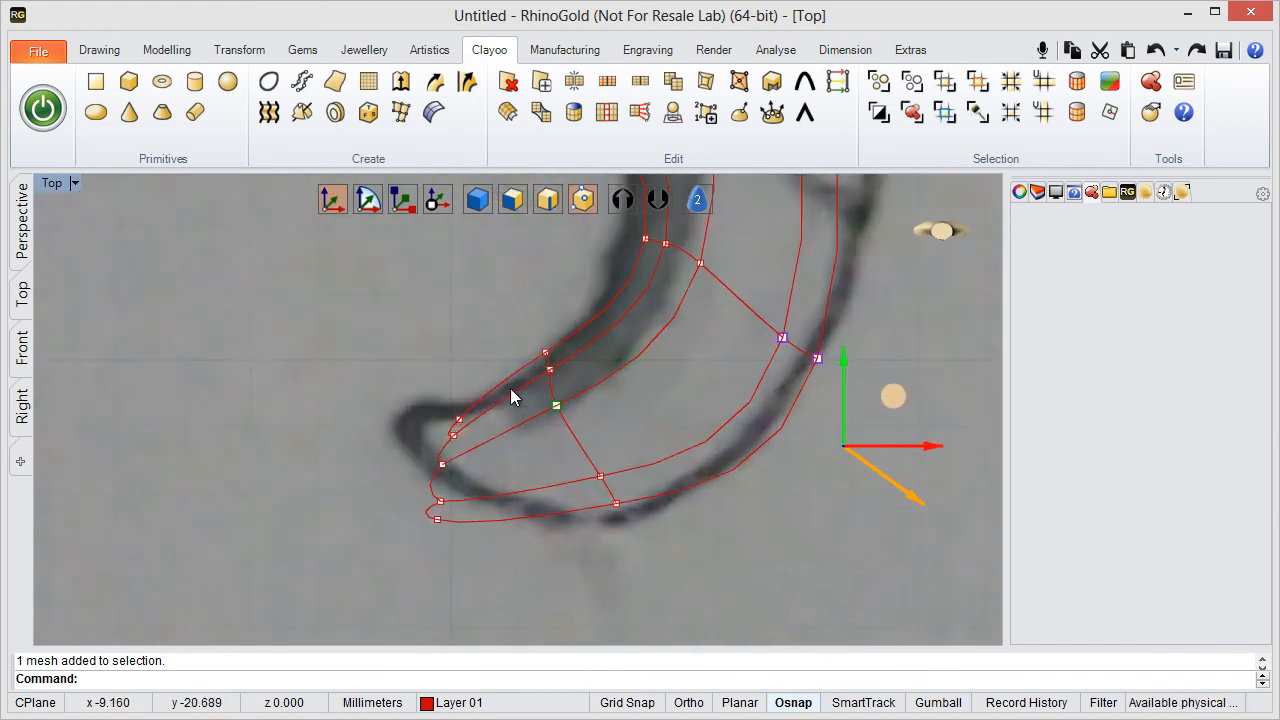
{"action": "left_click_drag", "start_coordinate": [541, 360], "coordinate": [571, 419]}
{"action": "left_click_drag", "start_coordinate": [590, 331], "coordinate": [591, 347]}
{"action": "scroll", "coordinate": [678, 301], "scroll_direction": "down", "scroll_amount": 2}
{"action": "right_click_drag", "start_coordinate": [658, 371], "coordinate": [649, 397]}
{"action": "scroll", "coordinate": [600, 357], "scroll_direction": "up", "scroll_amount": 2}
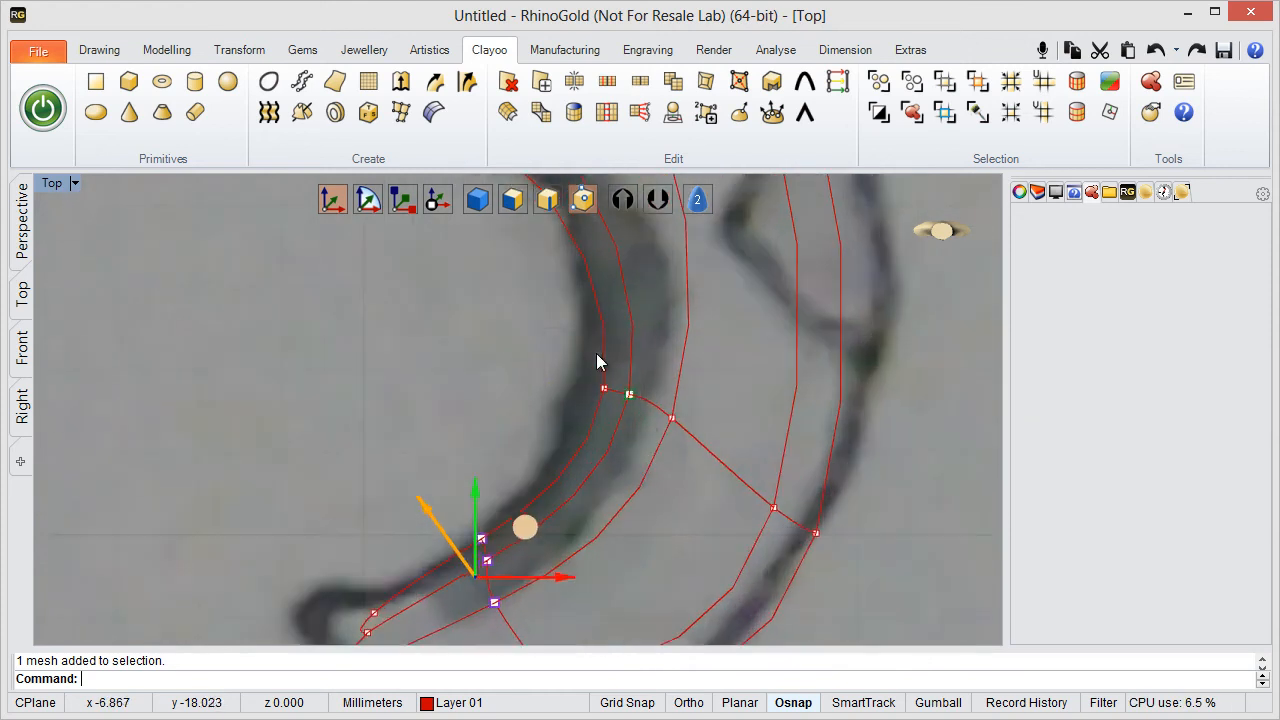
{"action": "left_click_drag", "start_coordinate": [549, 334], "coordinate": [643, 417]}
{"action": "left_click_drag", "start_coordinate": [711, 375], "coordinate": [680, 371]}
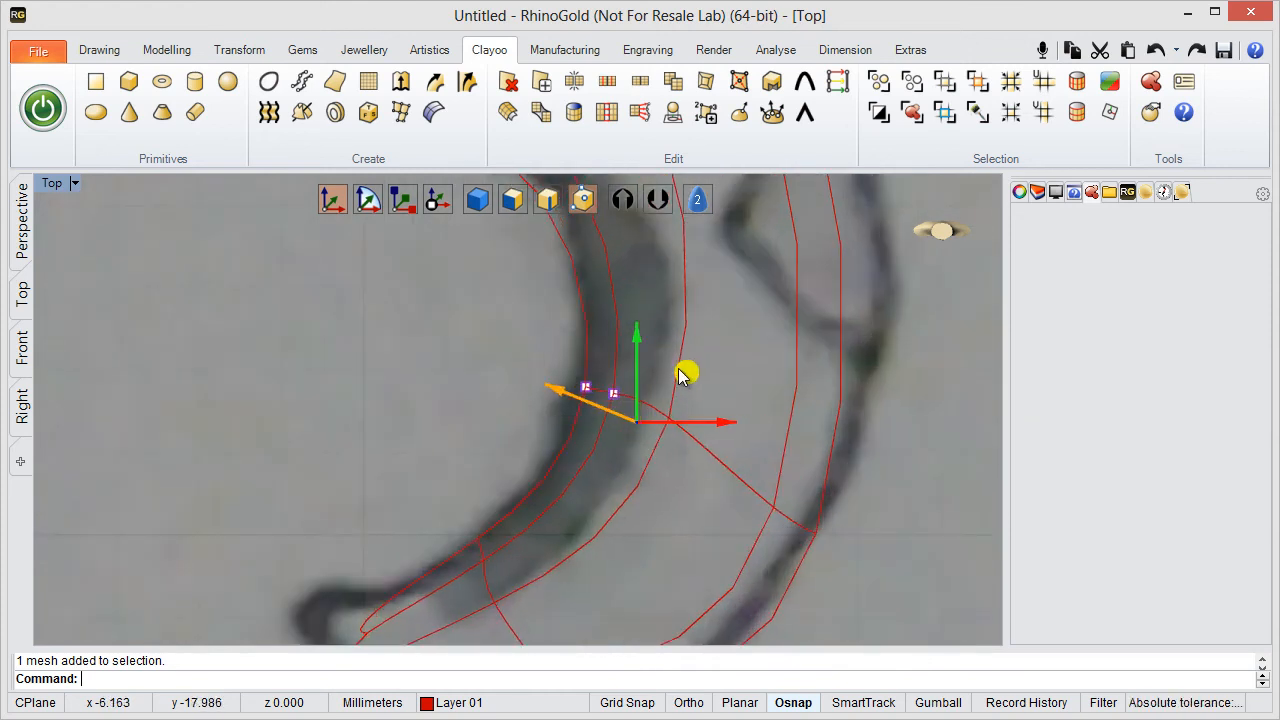
- With face editing, select the end faces at the tail's tip and move them up toward the sketched tip
{"action": "scroll", "coordinate": [706, 480], "scroll_direction": "down", "scroll_amount": 4}
{"action": "right_click_drag", "start_coordinate": [710, 486], "coordinate": [757, 325]}
{"action": "scroll", "coordinate": [566, 410], "scroll_direction": "up", "scroll_amount": 4}
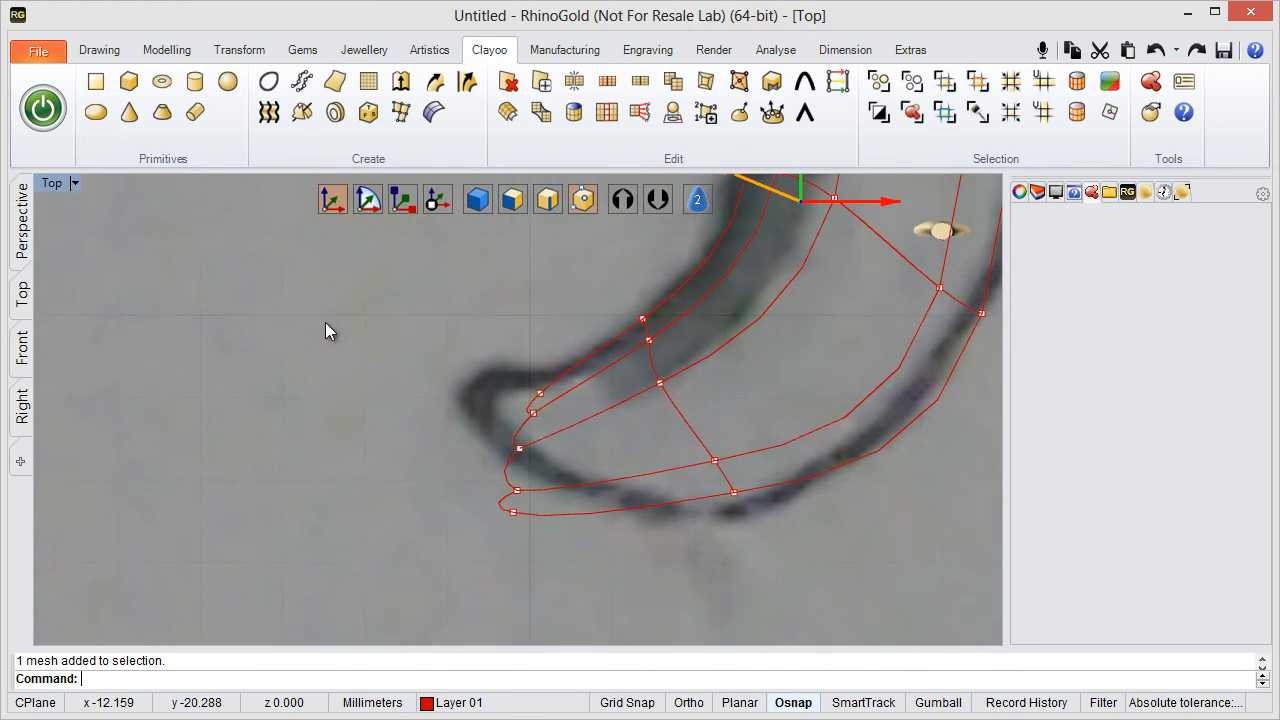
{"action": "left_click", "coordinate": [512, 199]}
{"action": "left_click", "coordinate": [504, 474]}
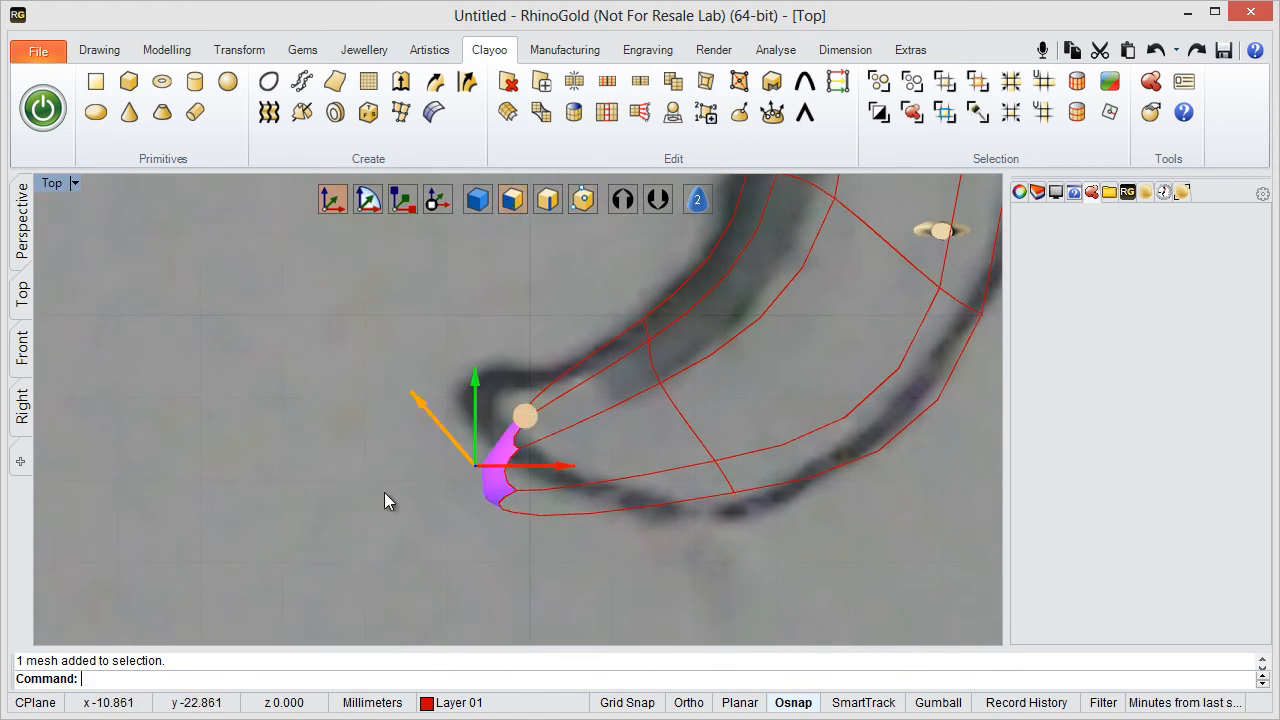
{"action": "left_click_drag", "start_coordinate": [517, 405], "coordinate": [510, 358]}
{"action": "right_click_drag", "start_coordinate": [683, 430], "coordinate": [598, 503]}
{"action": "left_click", "coordinate": [585, 199]}
{"action": "key", "text": "Escape"}
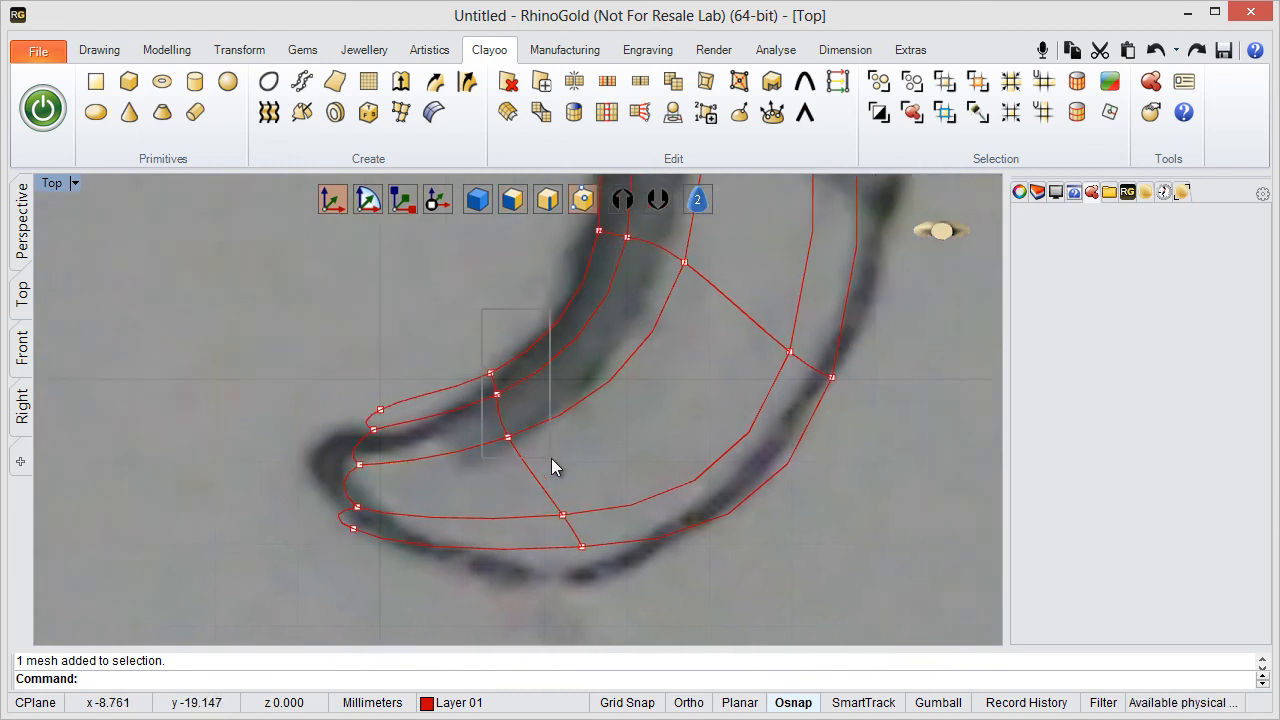
- With vertex editing, move the three inner vertices of the loop nearest the tail's tip down onto the inner outline
{"action": "left_click_drag", "start_coordinate": [551, 458], "coordinate": [551, 459]}
{"action": "left_click_drag", "start_coordinate": [546, 375], "coordinate": [555, 414]}
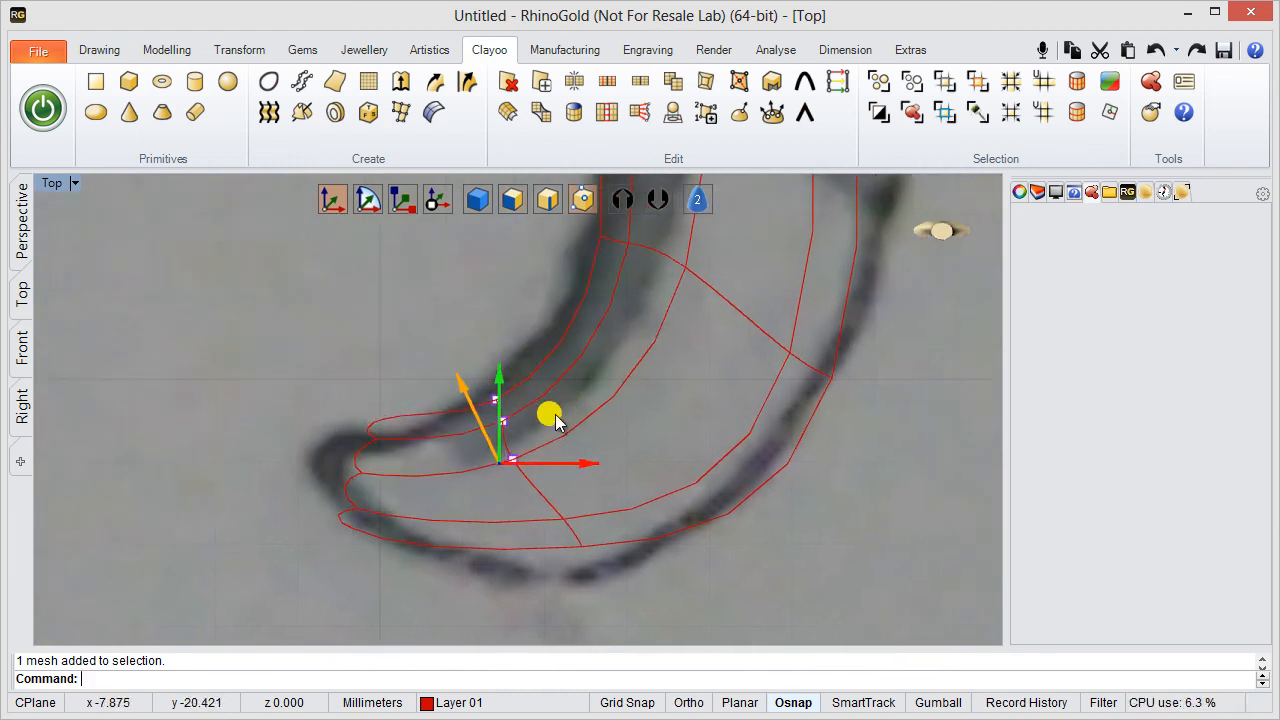
{"action": "left_click_drag", "start_coordinate": [326, 357], "coordinate": [408, 457]}
{"action": "key", "text": "Escape"}
- Select the tail's end faces in the Perspective viewport and scale them down along Y in the Top viewport to narrow the tip
{"action": "double_click", "coordinate": [50, 183]}
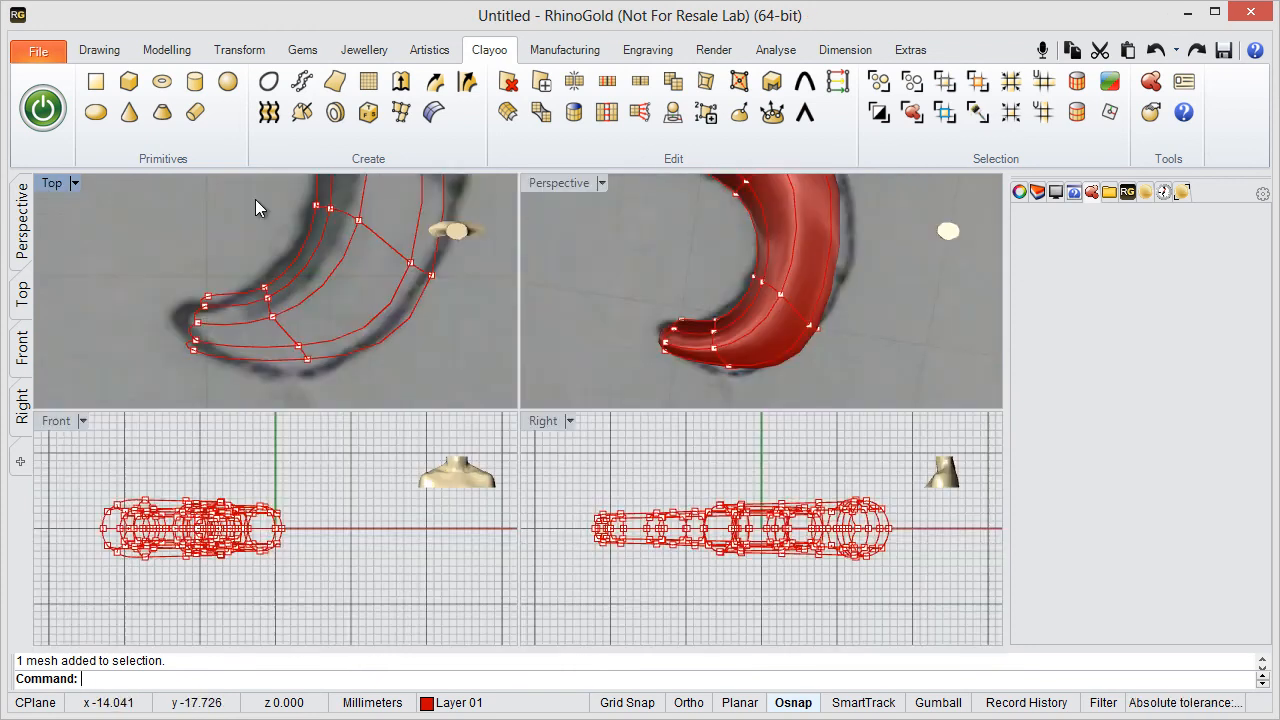
{"action": "double_click", "coordinate": [559, 183]}
{"action": "scroll", "coordinate": [440, 478], "scroll_direction": "up", "scroll_amount": 3}
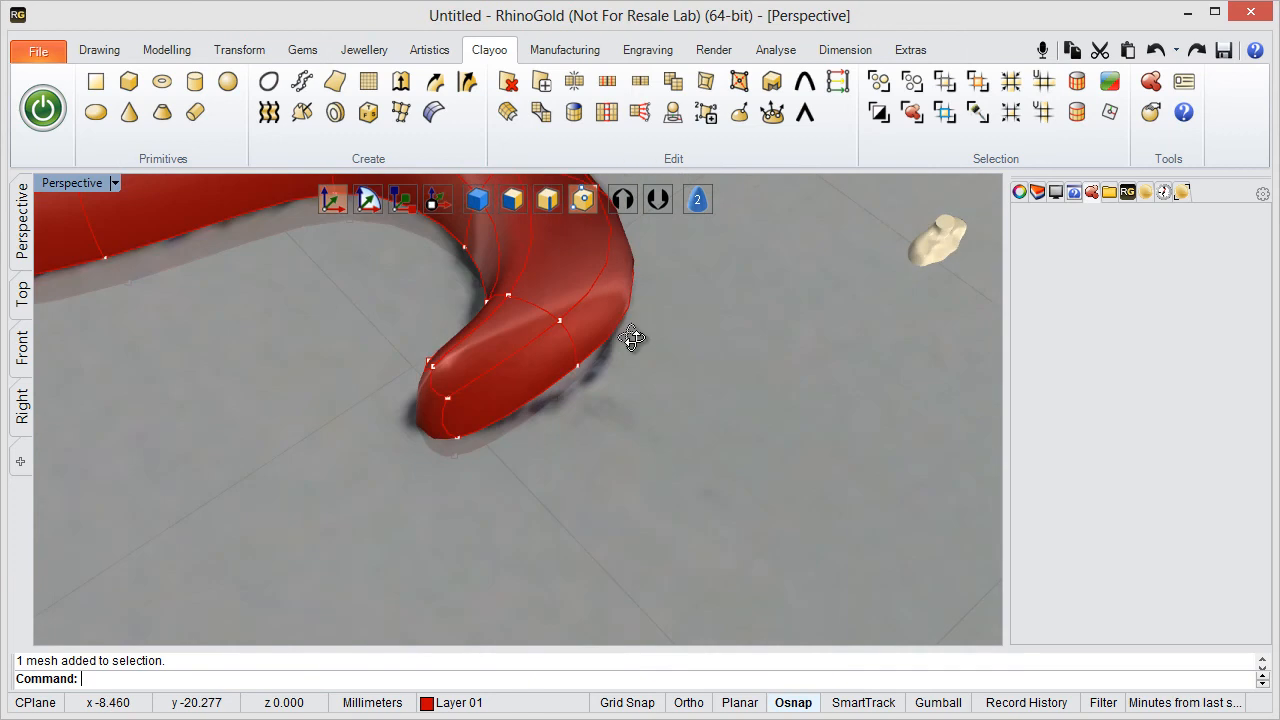
{"action": "right_click_drag", "start_coordinate": [632, 338], "coordinate": [586, 437]}
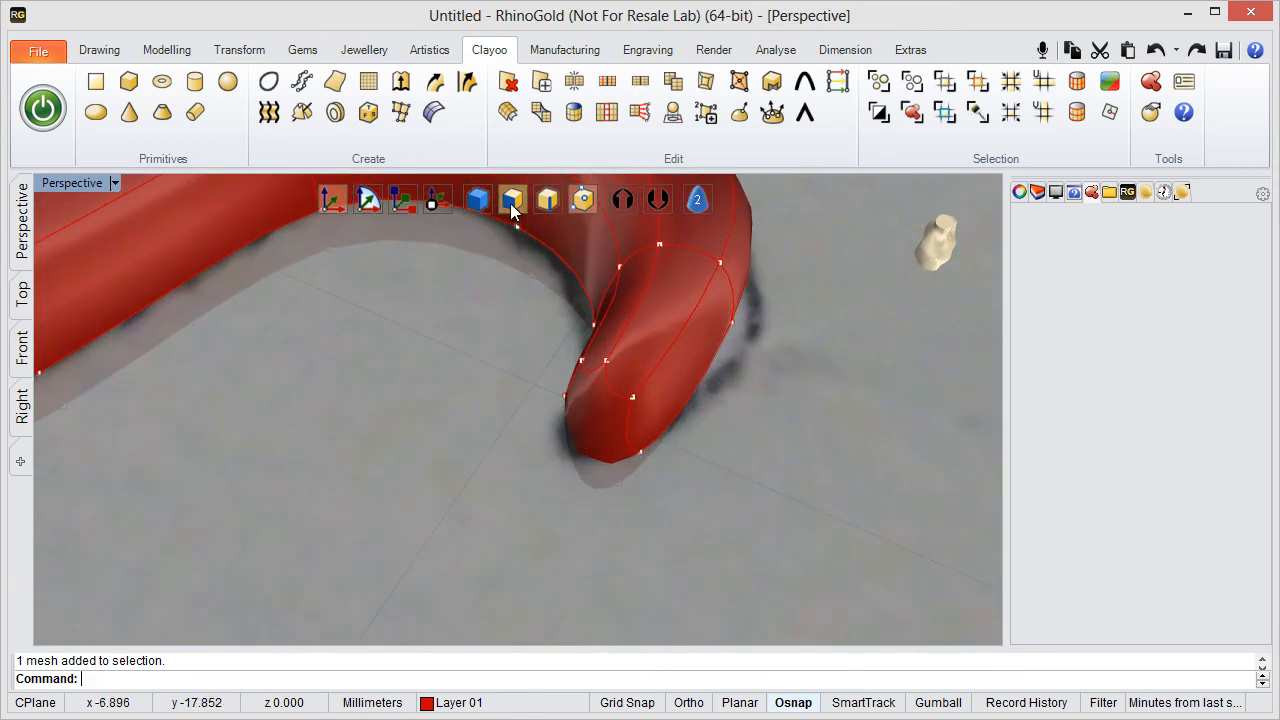
{"action": "left_click", "coordinate": [512, 201]}
{"action": "left_click", "coordinate": [584, 430]}
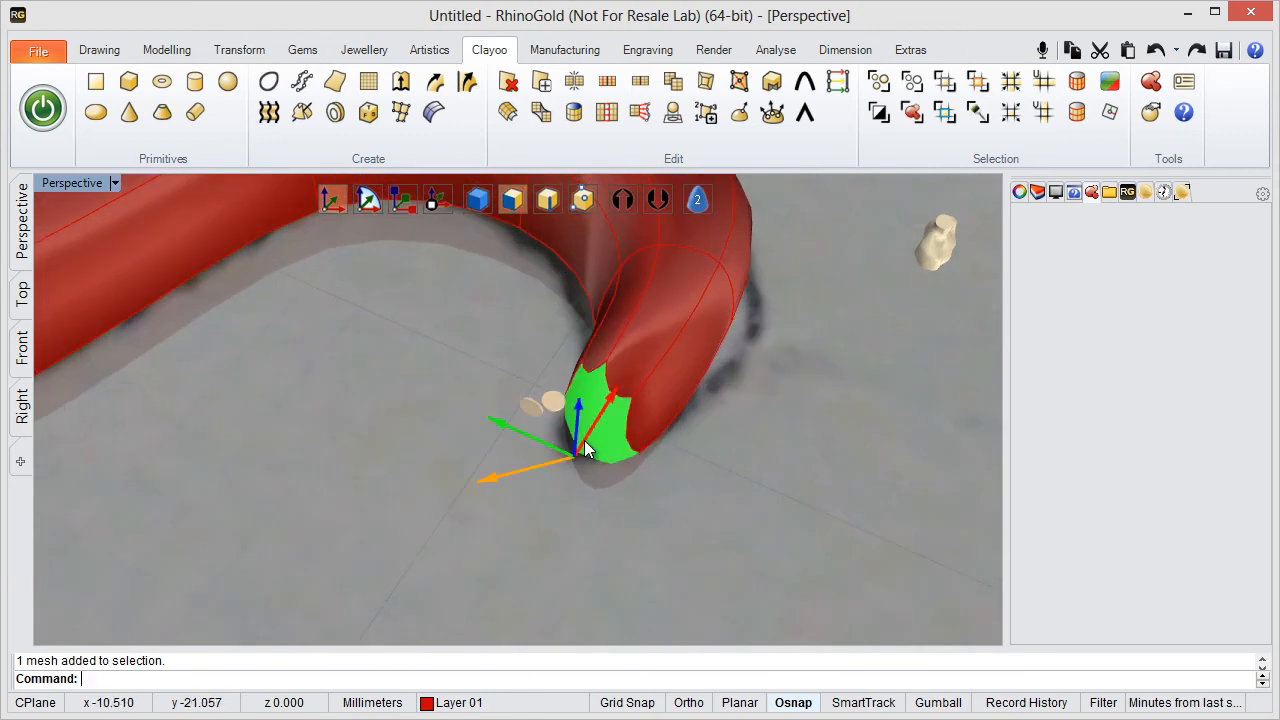
{"action": "left_click", "coordinate": [398, 208]}
{"action": "right_click_drag", "start_coordinate": [566, 476], "coordinate": [442, 526]}
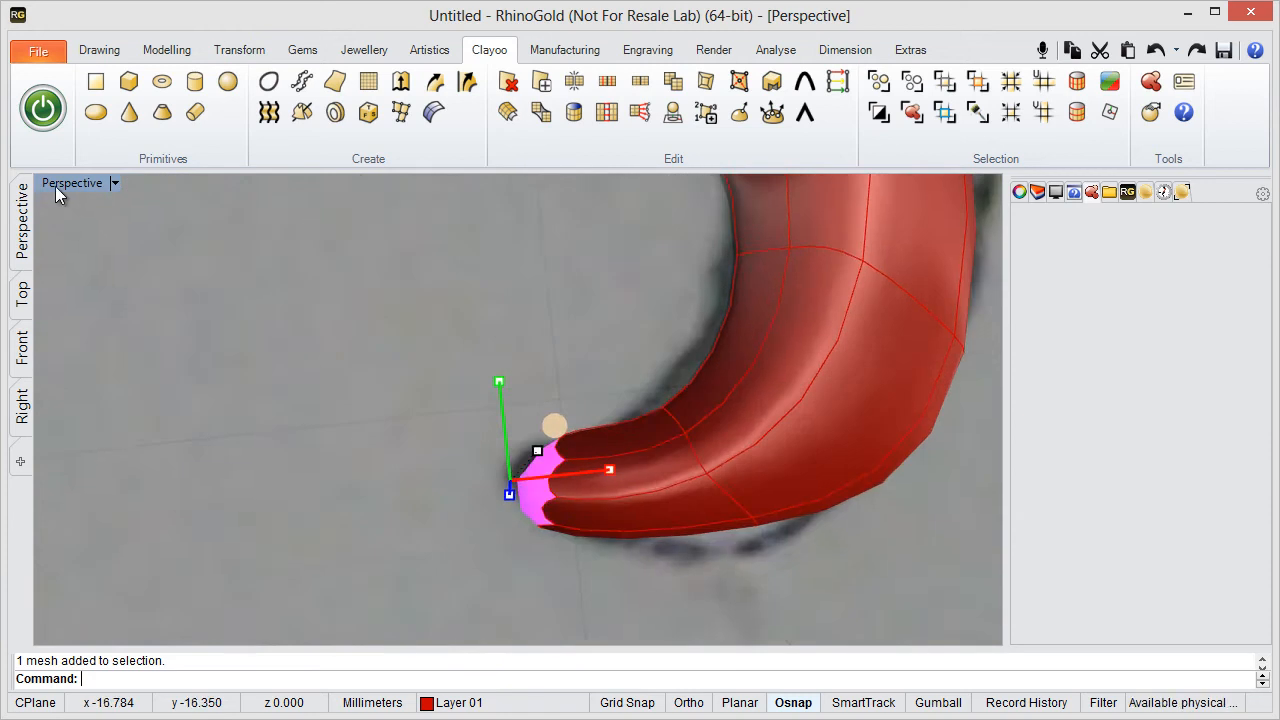
{"action": "double_click", "coordinate": [62, 184]}
{"action": "left_click", "coordinate": [222, 263]}
{"action": "right_click_drag", "start_coordinate": [222, 263], "coordinate": [335, 235]}
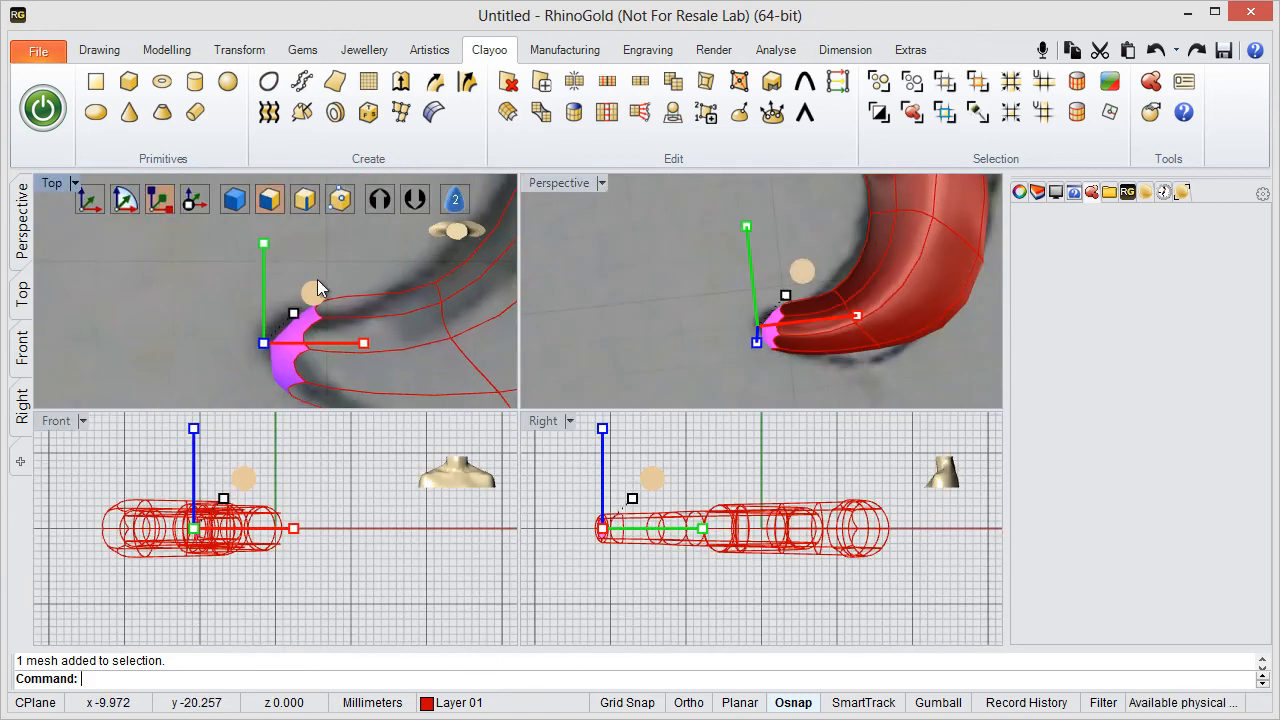
{"action": "left_click_drag", "start_coordinate": [267, 246], "coordinate": [268, 293]}
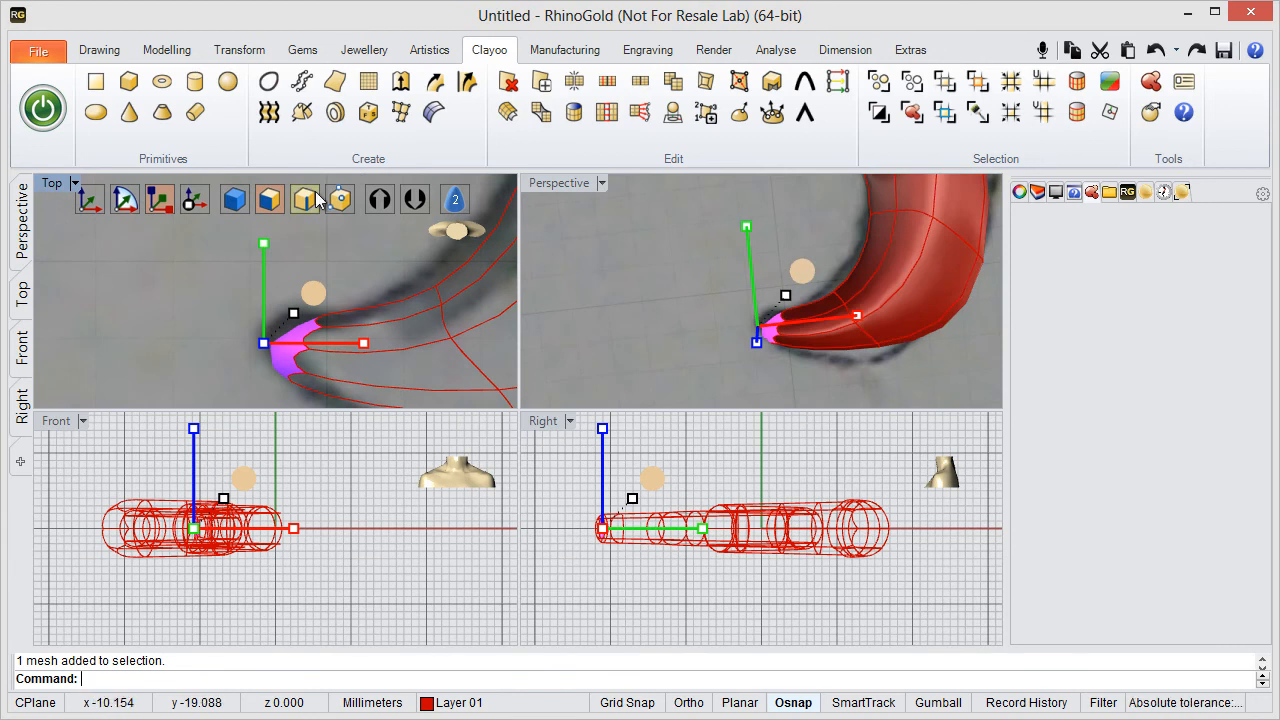
- With vertex editing in the maximised Top viewport, move the outer vertex pair of the loop nearest the tail's tip onto the sketched outline
{"action": "left_click", "coordinate": [125, 200]}
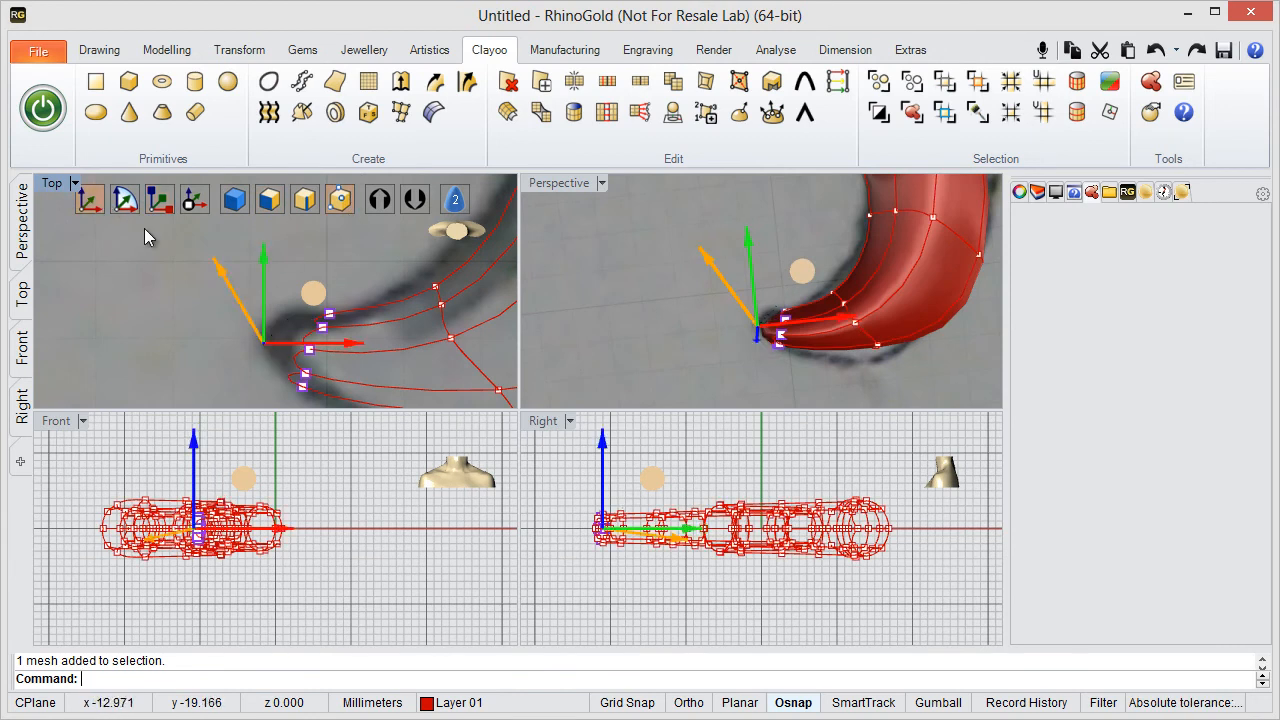
{"action": "left_click", "coordinate": [408, 268]}
{"action": "right_click_drag", "start_coordinate": [338, 268], "coordinate": [253, 249]}
{"action": "scroll", "coordinate": [324, 282], "scroll_direction": "down", "scroll_amount": 2}
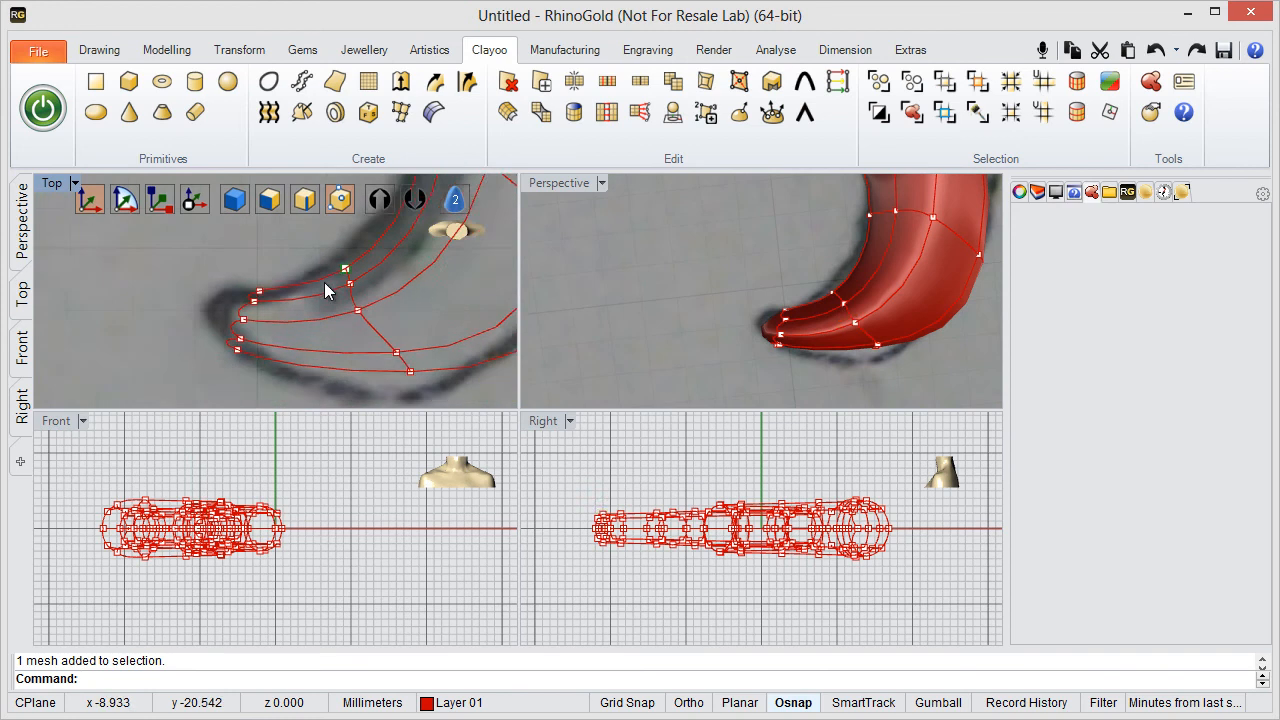
{"action": "right_click_drag", "start_coordinate": [342, 305], "coordinate": [278, 342]}
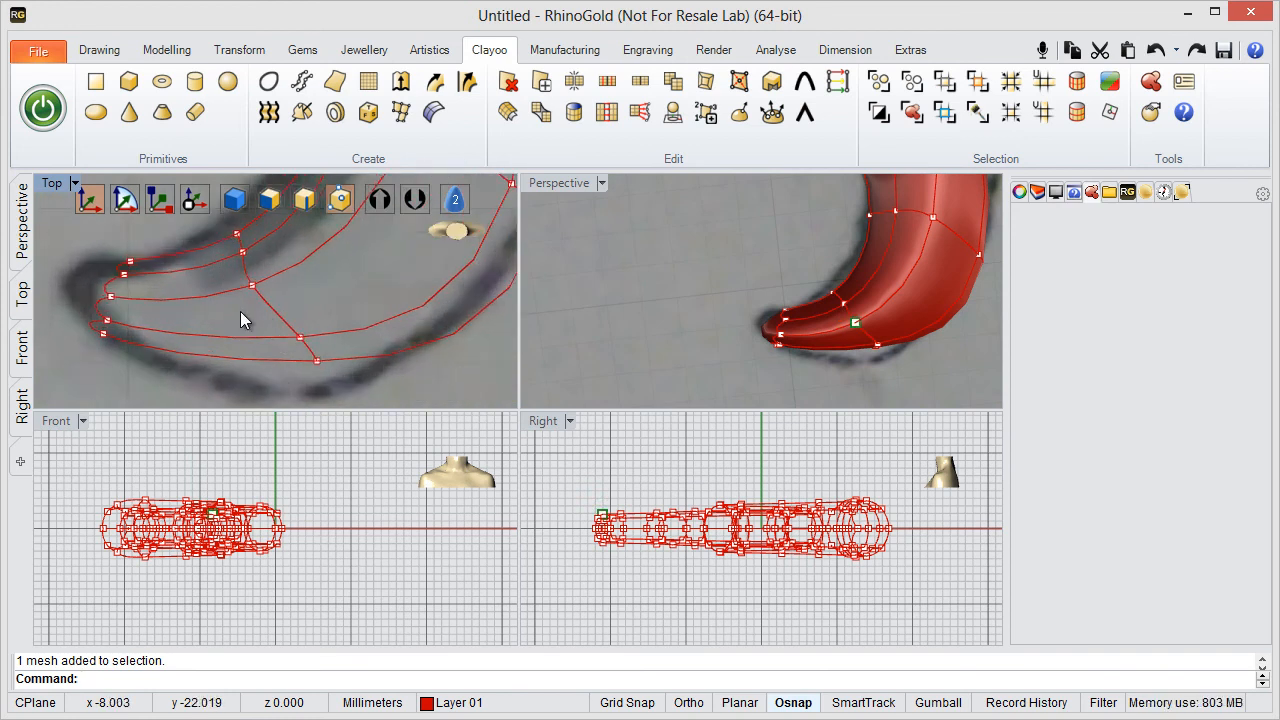
{"action": "double_click", "coordinate": [54, 184]}
{"action": "right_click_drag", "start_coordinate": [431, 429], "coordinate": [317, 372]}
{"action": "left_click_drag", "start_coordinate": [456, 543], "coordinate": [534, 375]}
{"action": "left_click_drag", "start_coordinate": [393, 592], "coordinate": [508, 555]}
- Adjust the inner vertex pair of the loop nearest the tail's tip to follow the sketch's inner edge
{"action": "right_click_drag", "start_coordinate": [345, 332], "coordinate": [438, 486]}
{"action": "left_click_drag", "start_coordinate": [361, 299], "coordinate": [497, 462]}
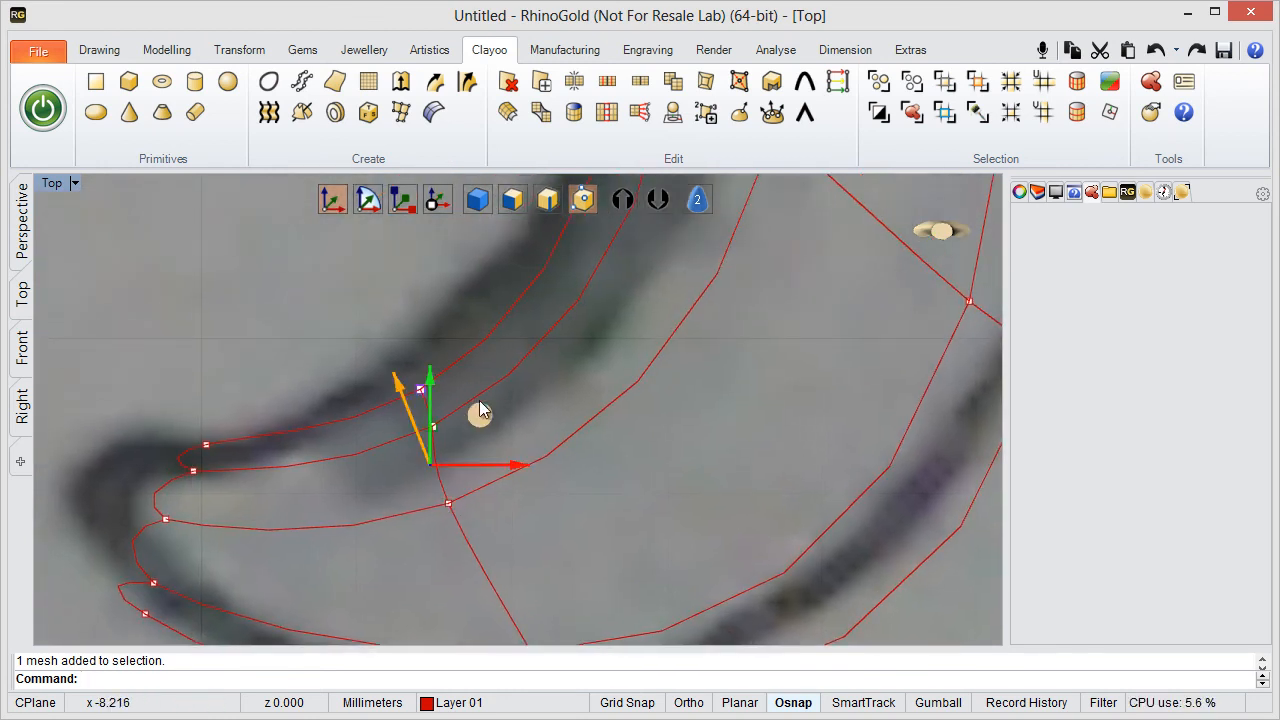
{"action": "left_click_drag", "start_coordinate": [478, 401], "coordinate": [442, 367]}
{"action": "scroll", "coordinate": [621, 342], "scroll_direction": "down", "scroll_amount": 4}
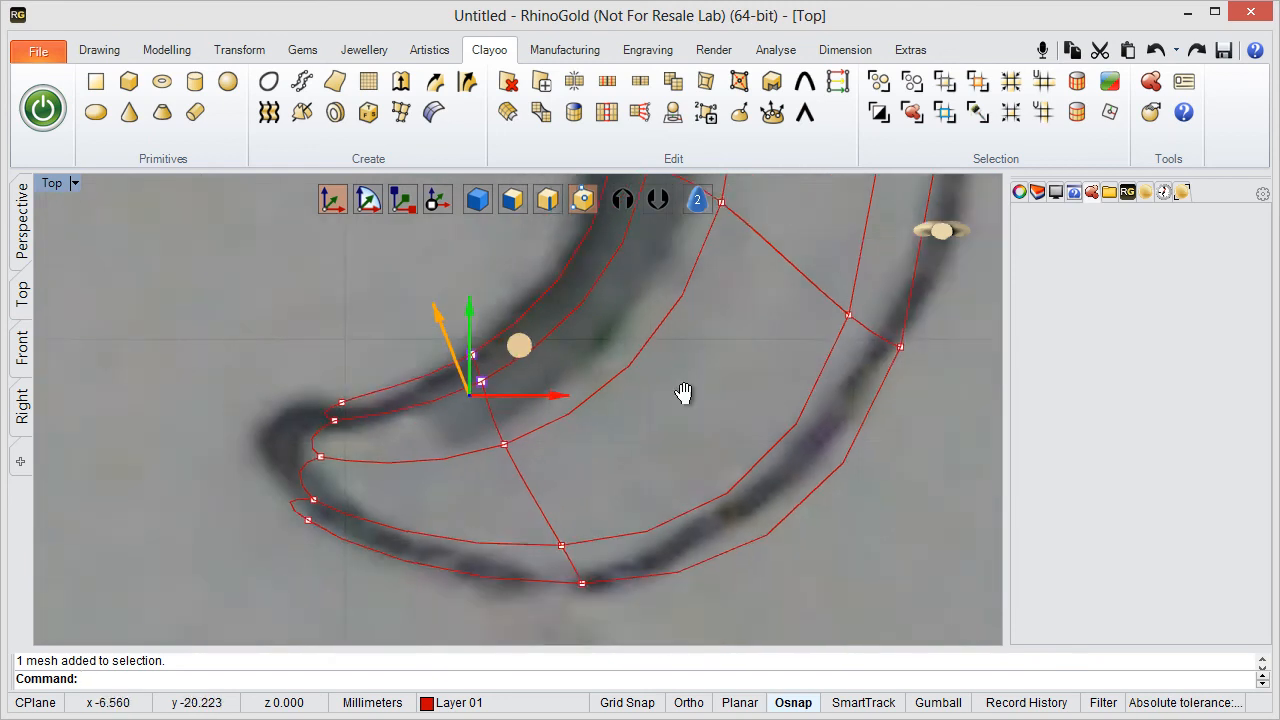
- Fit the inner and outer vertex pairs of the loop at the tail's bend to the sketched outline
{"action": "mouse_move", "coordinate": [683, 392]}
{"action": "right_mouse_down"}
{"action": "mouse_move", "coordinate": [574, 443]}
{"action": "mouse_move", "coordinate": [563, 543]}
{"action": "mouse_move", "coordinate": [591, 563]}
{"action": "mouse_move", "coordinate": [541, 416]}
{"action": "mouse_move", "coordinate": [546, 371]}
{"action": "mouse_move", "coordinate": [569, 457]}
{"action": "mouse_move", "coordinate": [657, 367]}
{"action": "mouse_move", "coordinate": [393, 373]}
{"action": "right_mouse_up"}
{"action": "left_click_drag", "start_coordinate": [469, 283], "coordinate": [404, 393]}
{"action": "left_click_drag", "start_coordinate": [531, 262], "coordinate": [566, 264]}
{"action": "right_click_drag", "start_coordinate": [511, 474], "coordinate": [497, 388]}
{"action": "scroll", "coordinate": [572, 484], "scroll_direction": "up", "scroll_amount": 4}
{"action": "left_click", "coordinate": [566, 445]}
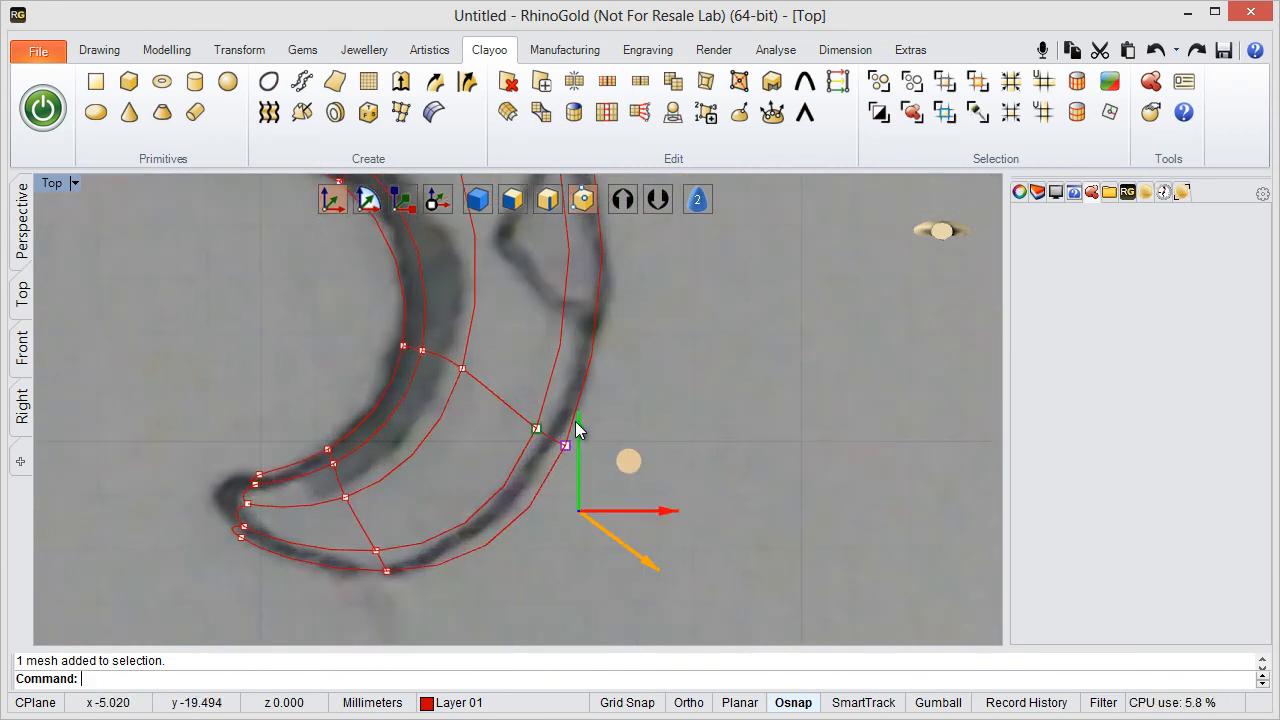
{"action": "left_click", "coordinate": [622, 455]}
{"action": "left_click_drag", "start_coordinate": [603, 471], "coordinate": [635, 421]}
{"action": "scroll", "coordinate": [690, 402], "scroll_direction": "down", "scroll_amount": 5}
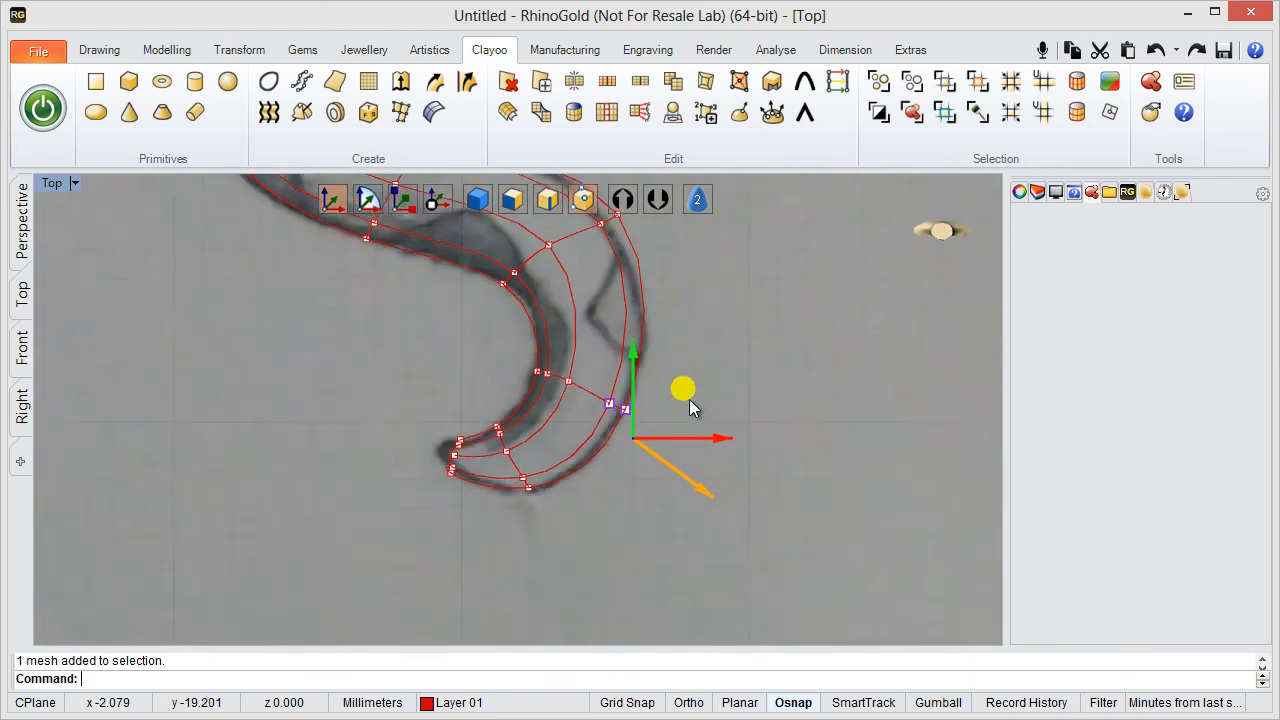
- Move the outer vertex pair of the loop just above the tail's bend slightly onto the sketched outline
{"action": "right_click_drag", "start_coordinate": [689, 401], "coordinate": [710, 531]}
{"action": "left_click_drag", "start_coordinate": [571, 286], "coordinate": [679, 367]}
{"action": "left_click_drag", "start_coordinate": [724, 270], "coordinate": [720, 281]}
{"action": "left_click", "coordinate": [728, 396]}
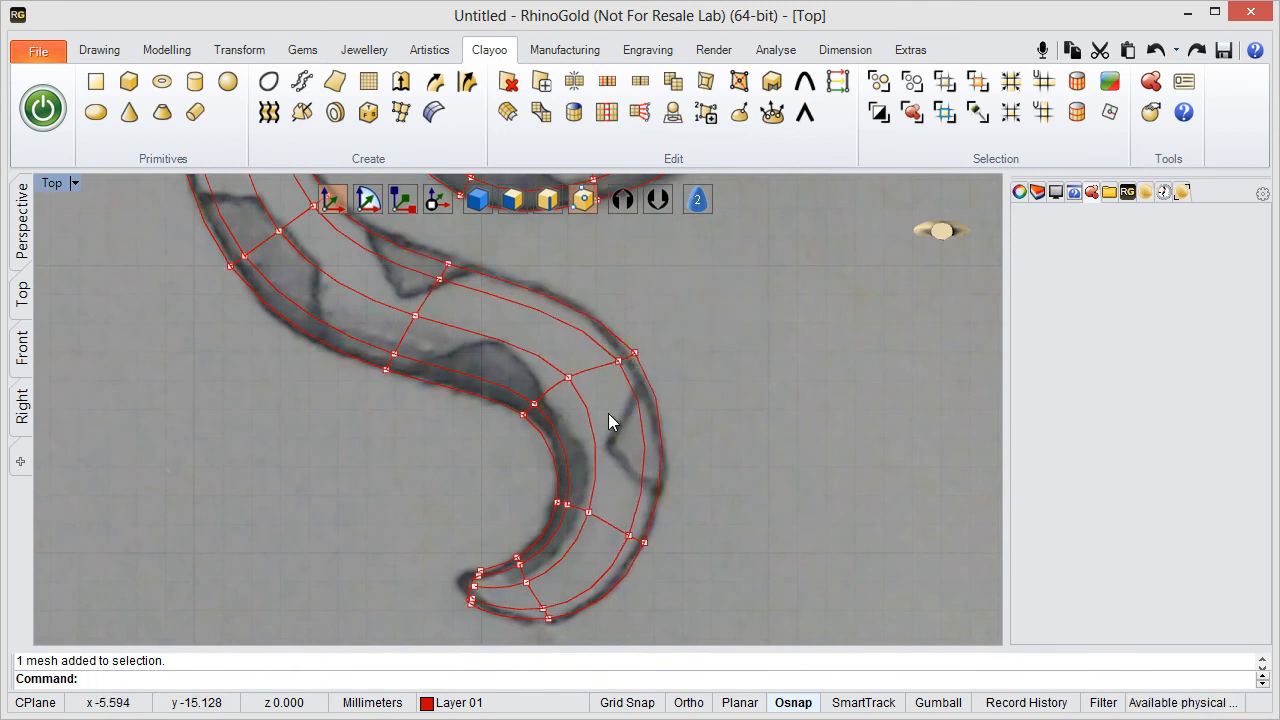
- Examine how the body follows the sketched outline from the tail up to the head, and inspect the head in the Perspective viewport
{"action": "scroll", "coordinate": [562, 324], "scroll_direction": "up", "scroll_amount": 4}
{"action": "right_click_drag", "start_coordinate": [559, 338], "coordinate": [636, 392]}
{"action": "scroll", "coordinate": [561, 357], "scroll_direction": "down", "scroll_amount": 4}
{"action": "right_click_drag", "start_coordinate": [448, 331], "coordinate": [480, 466]}
{"action": "scroll", "coordinate": [501, 349], "scroll_direction": "down", "scroll_amount": 6}
{"action": "right_click_drag", "start_coordinate": [501, 351], "coordinate": [464, 503]}
{"action": "right_click_drag", "start_coordinate": [490, 402], "coordinate": [453, 486]}
{"action": "right_click_drag", "start_coordinate": [438, 330], "coordinate": [536, 436]}
{"action": "scroll", "coordinate": [516, 338], "scroll_direction": "down", "scroll_amount": 2}
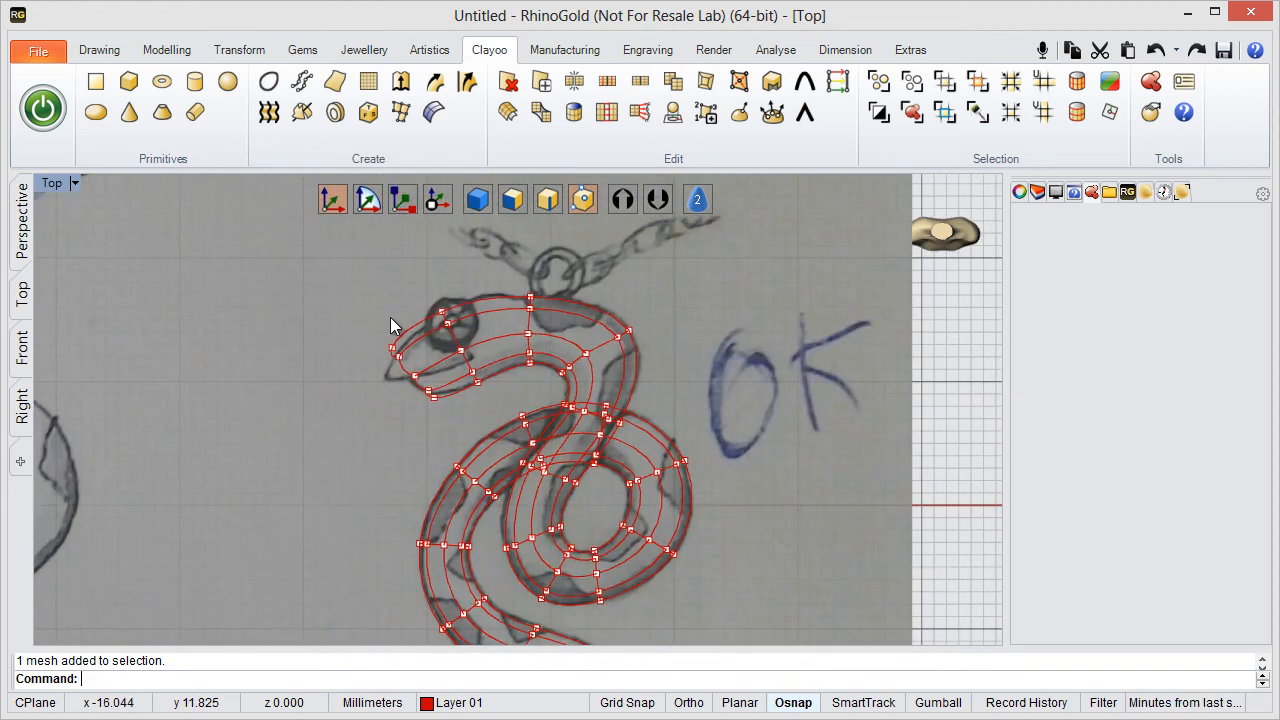
{"action": "scroll", "coordinate": [477, 380], "scroll_direction": "up", "scroll_amount": 4}
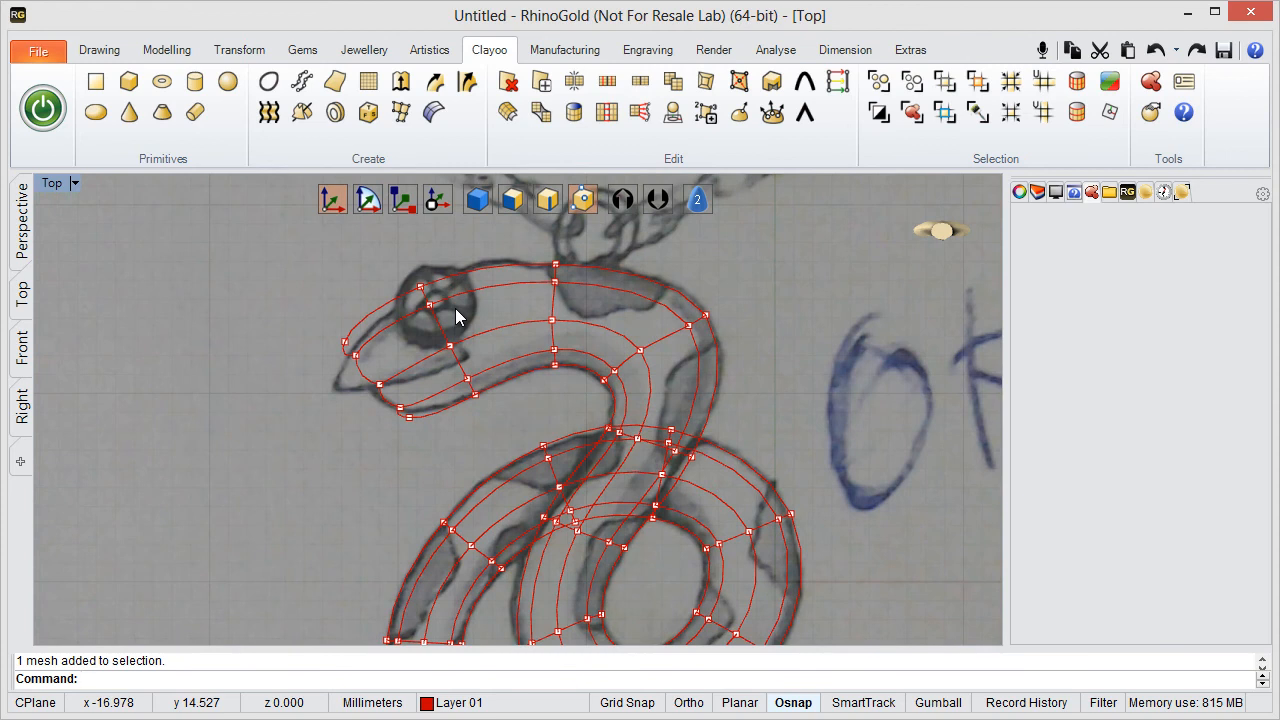
{"action": "scroll", "coordinate": [455, 316], "scroll_direction": "down", "scroll_amount": 3}
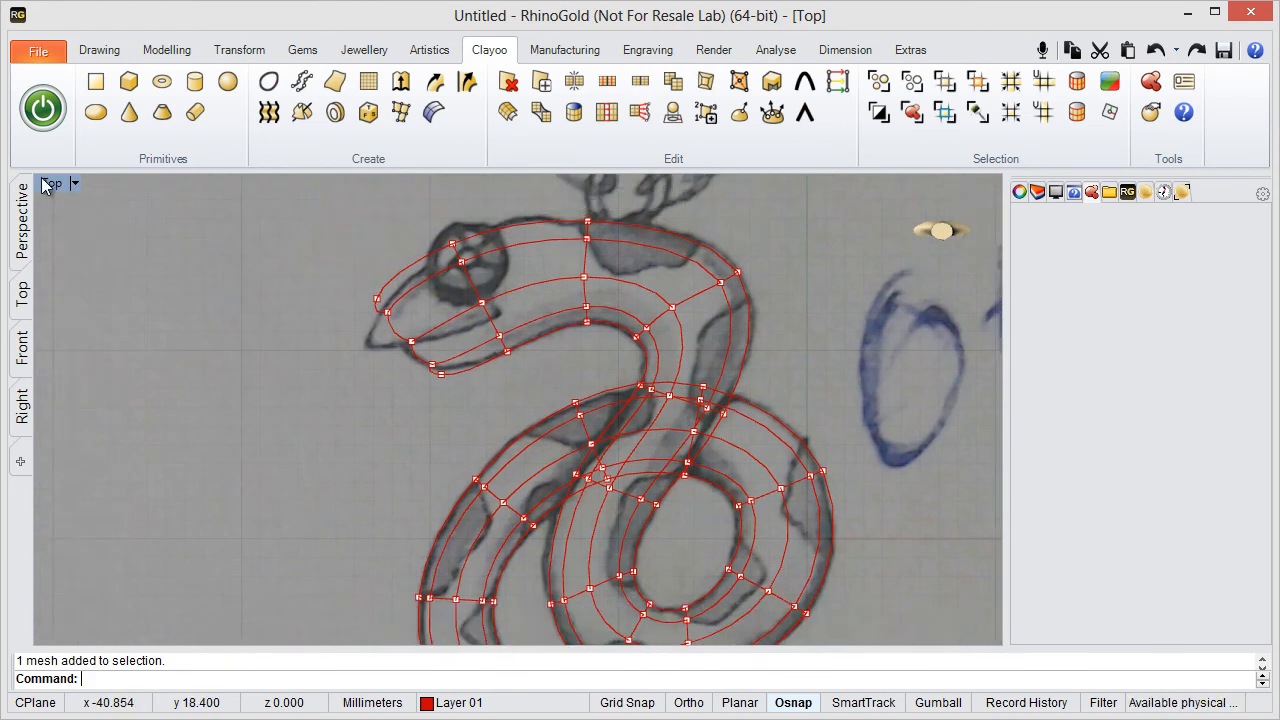
{"action": "double_click", "coordinate": [50, 183]}
{"action": "double_click", "coordinate": [568, 183]}
{"action": "right_click_drag", "start_coordinate": [571, 240], "coordinate": [289, 535]}
{"action": "scroll", "coordinate": [484, 458], "scroll_direction": "up", "scroll_amount": 3}
{"action": "double_click", "coordinate": [87, 187]}
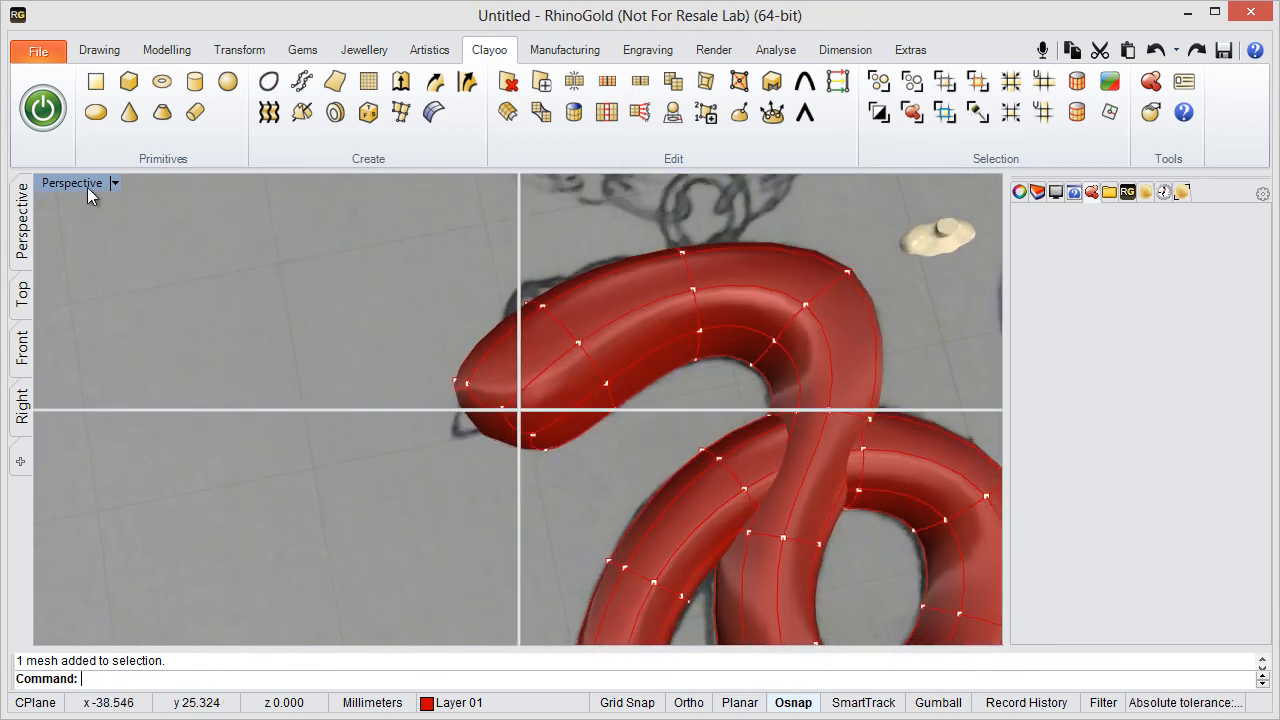
- In the maximised Top viewport, select the ring of faces behind the snake's eye with face editing and Select V, and divide it
{"action": "double_click", "coordinate": [55, 183]}
{"action": "right_click_drag", "start_coordinate": [510, 267], "coordinate": [511, 405]}
{"action": "scroll", "coordinate": [543, 397], "scroll_direction": "up", "scroll_amount": 6}
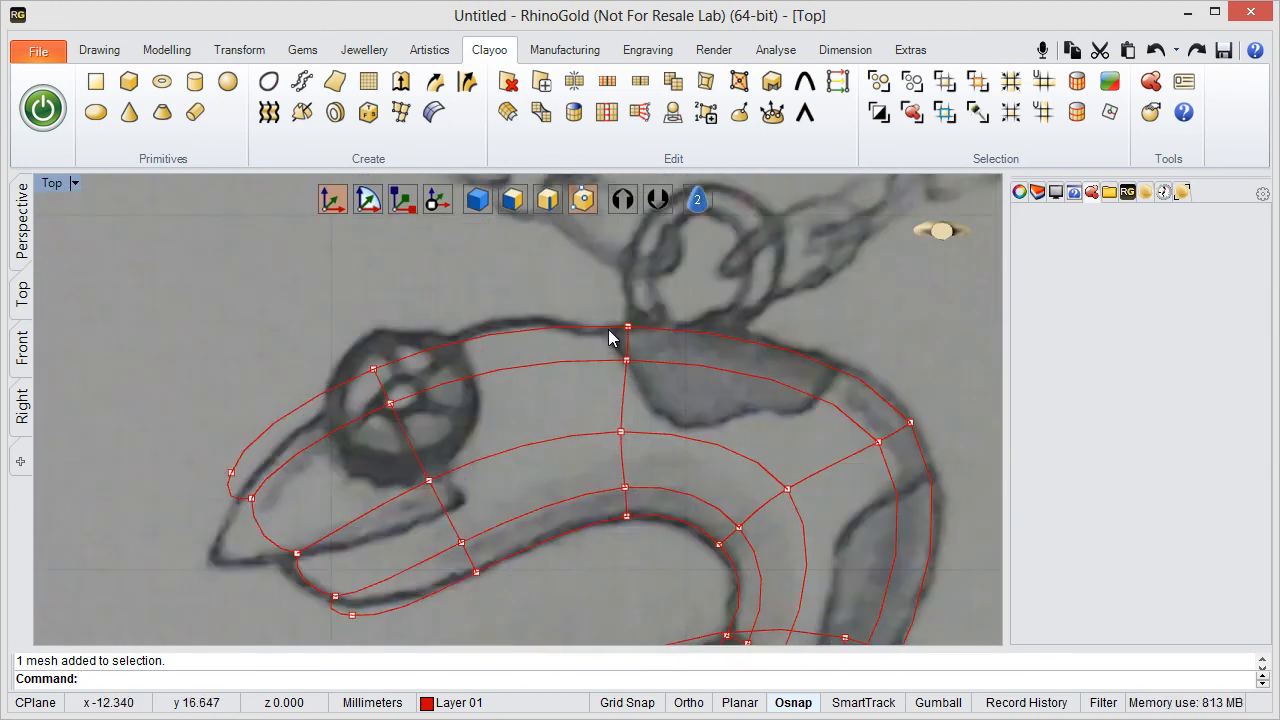
{"action": "scroll", "coordinate": [561, 336], "scroll_direction": "up", "scroll_amount": 4}
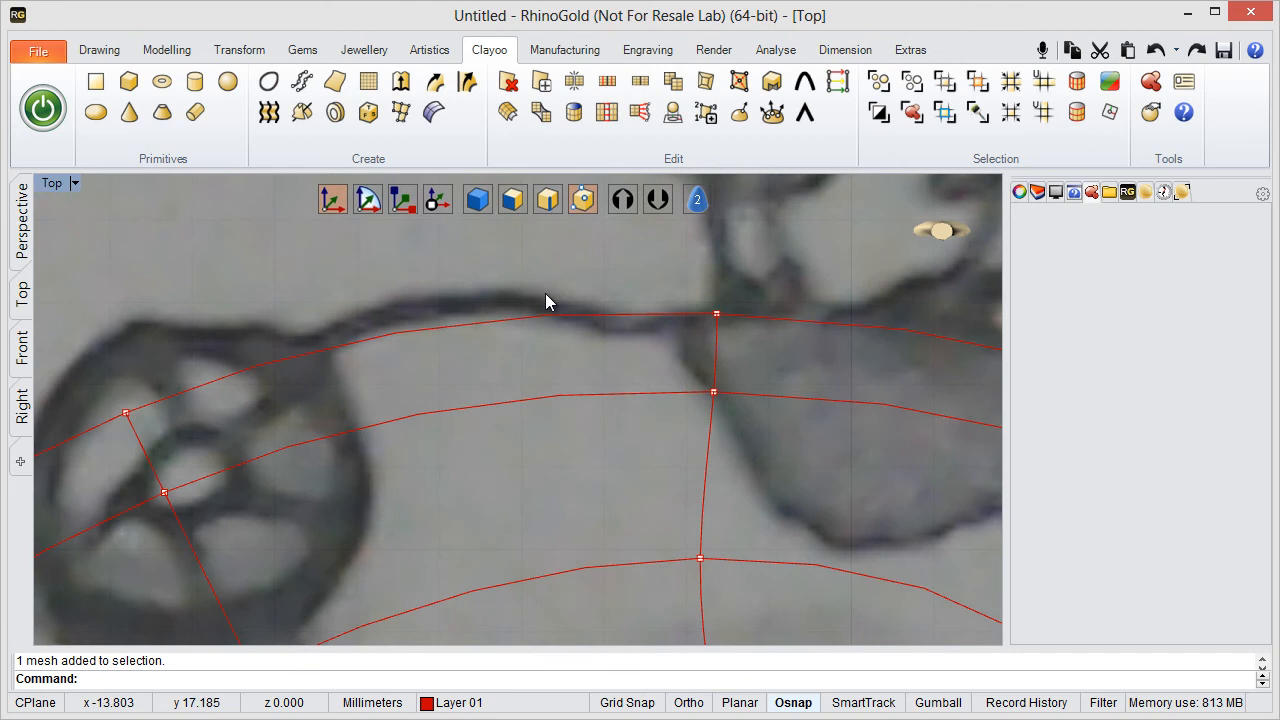
{"action": "scroll", "coordinate": [539, 330], "scroll_direction": "down", "scroll_amount": 5}
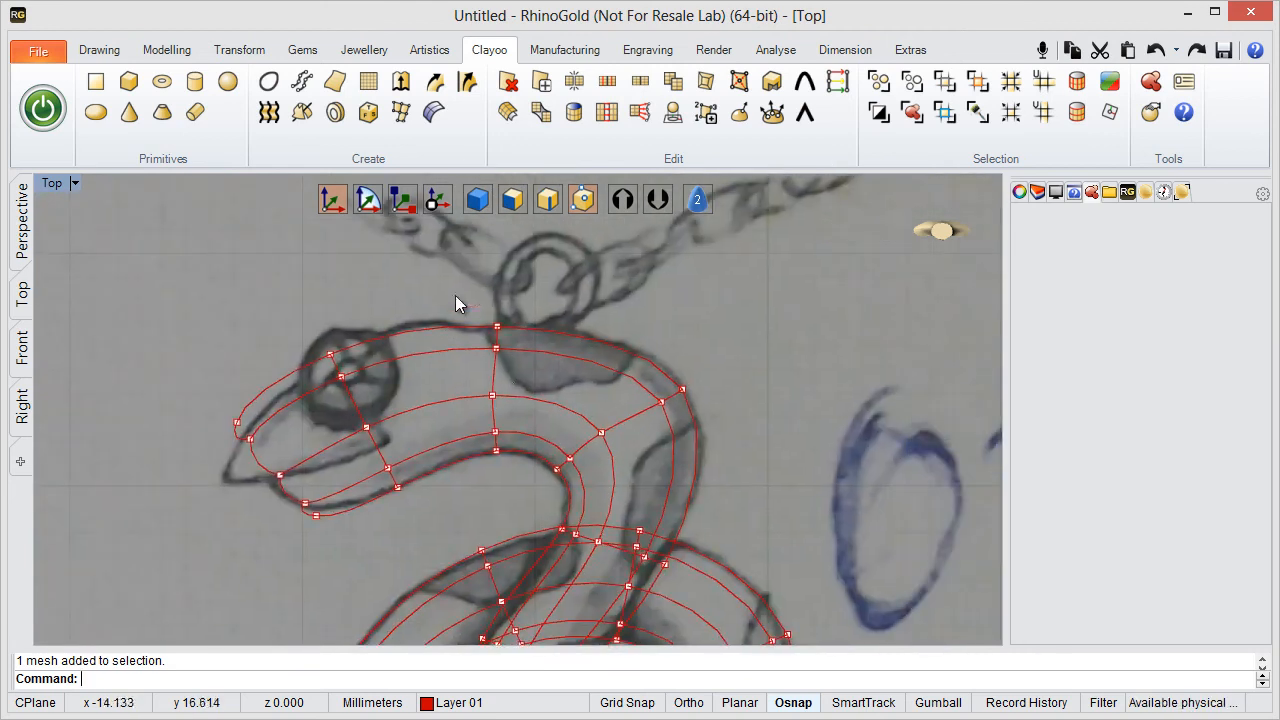
{"action": "left_click", "coordinate": [509, 205]}
{"action": "left_click", "coordinate": [449, 344]}
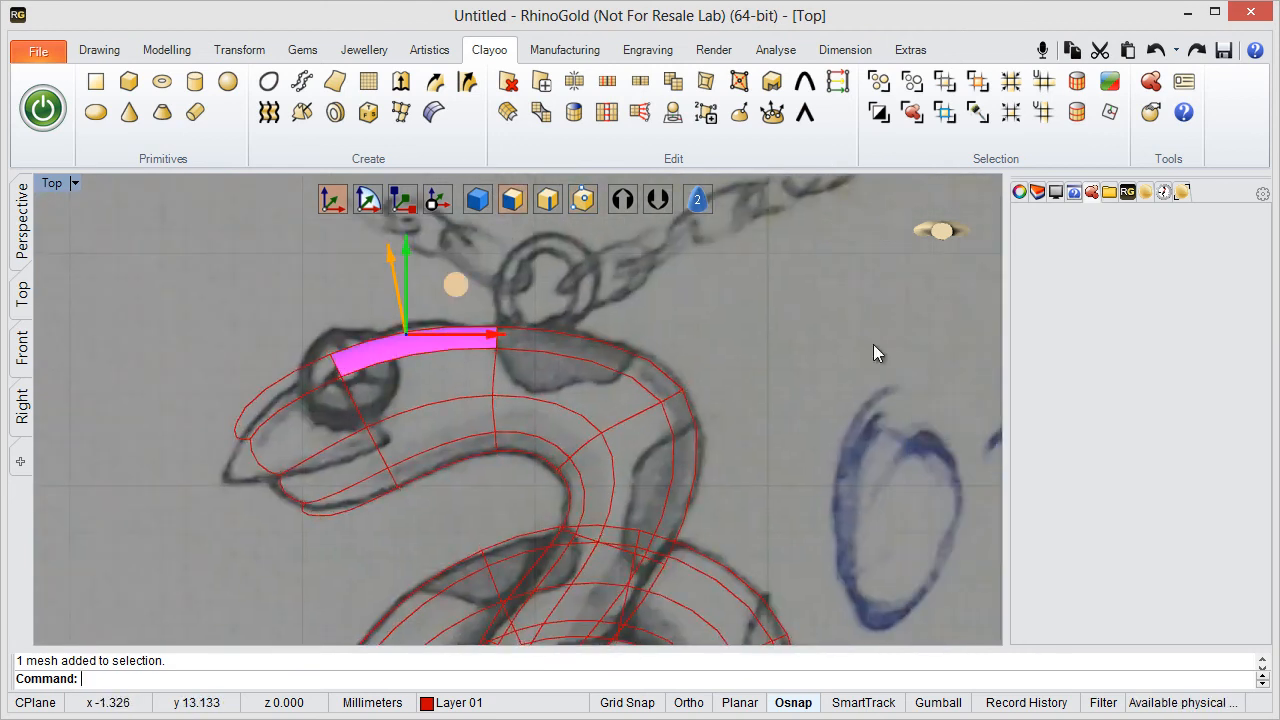
{"action": "left_click", "coordinate": [1055, 116]}
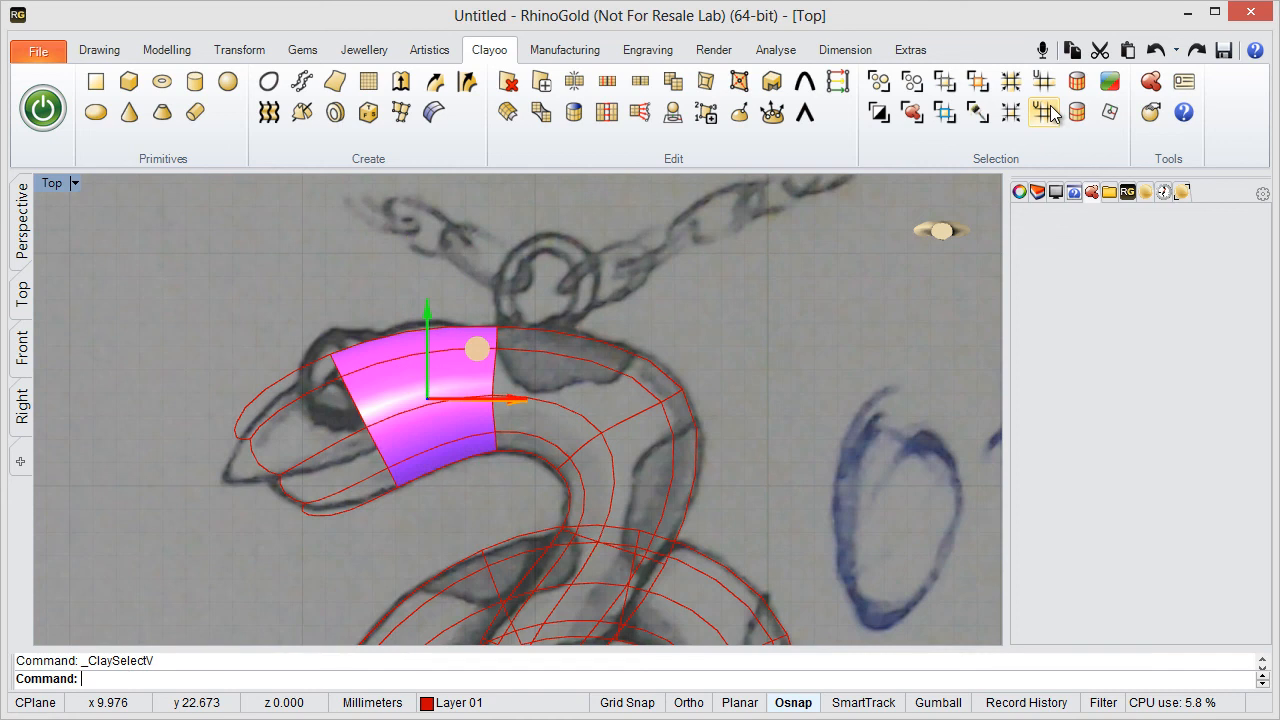
{"action": "left_click", "coordinate": [575, 84]}
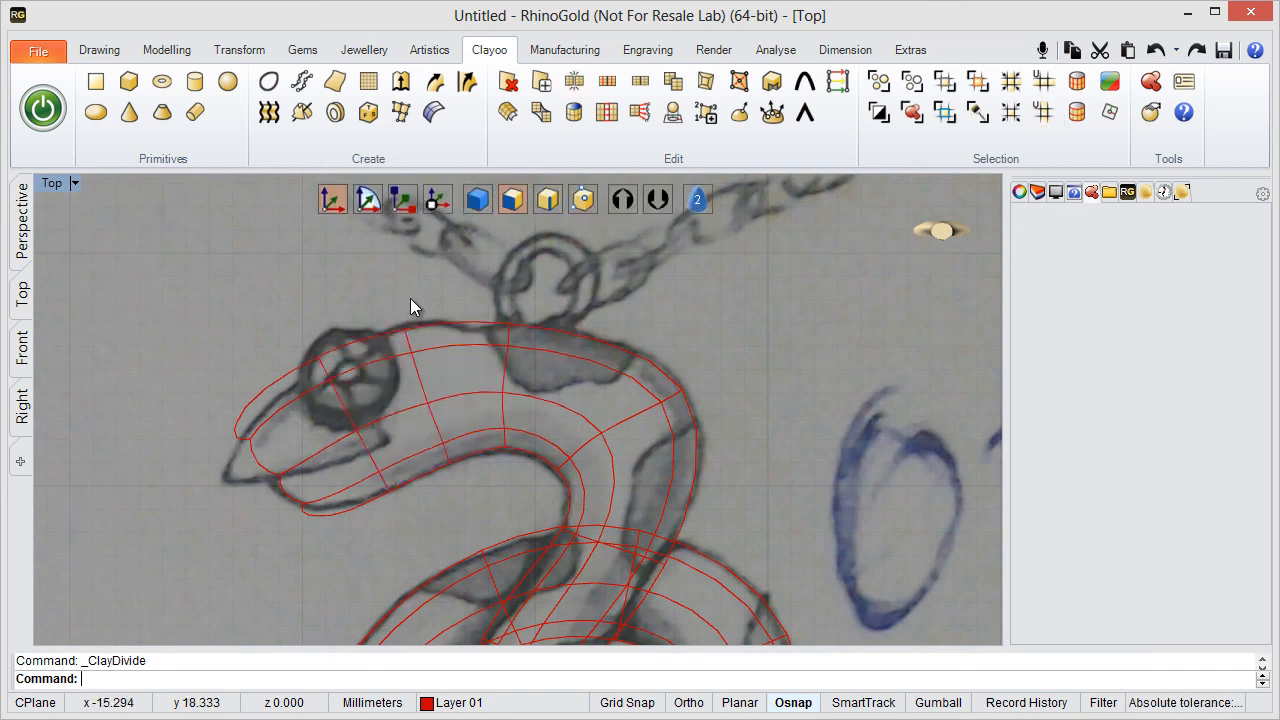
- With vertex editing, move the upper vertex pairs of the added loop and of the loop behind it onto the head's sketched top outline
{"action": "scroll", "coordinate": [410, 298], "scroll_direction": "up", "scroll_amount": 3}
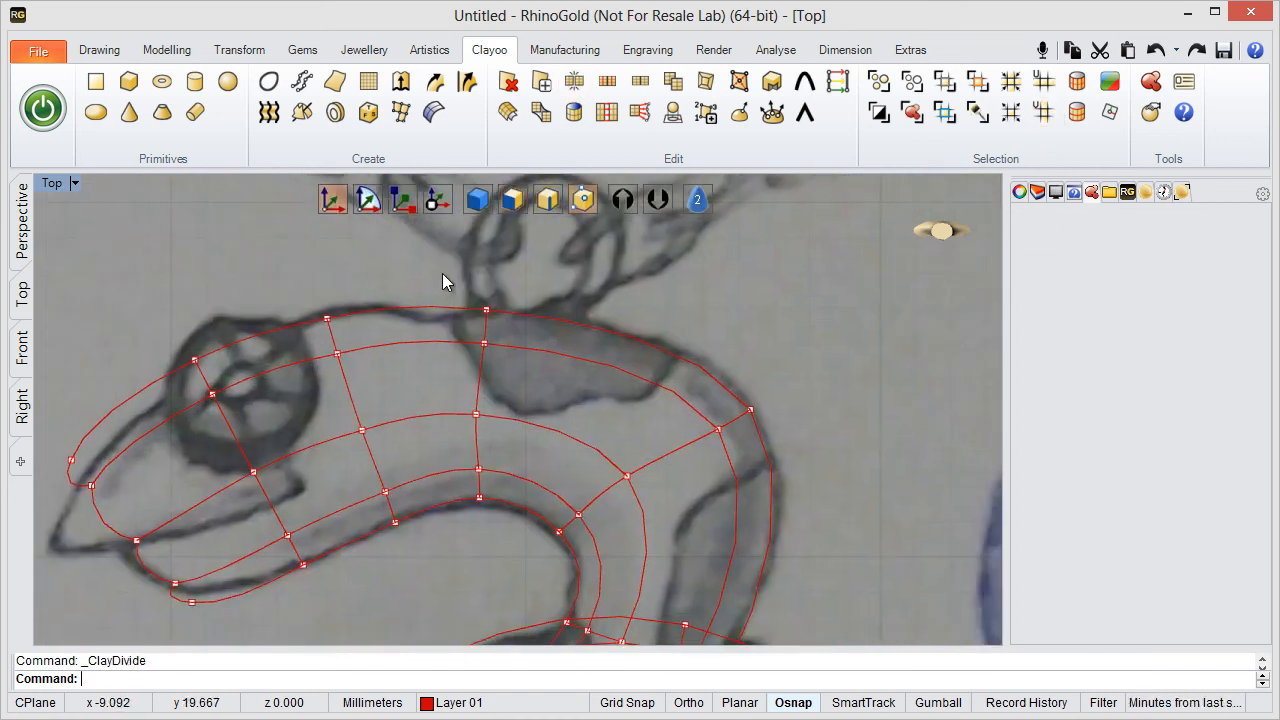
{"action": "right_click_drag", "start_coordinate": [348, 290], "coordinate": [322, 318]}
{"action": "left_click_drag", "start_coordinate": [343, 379], "coordinate": [364, 401]}
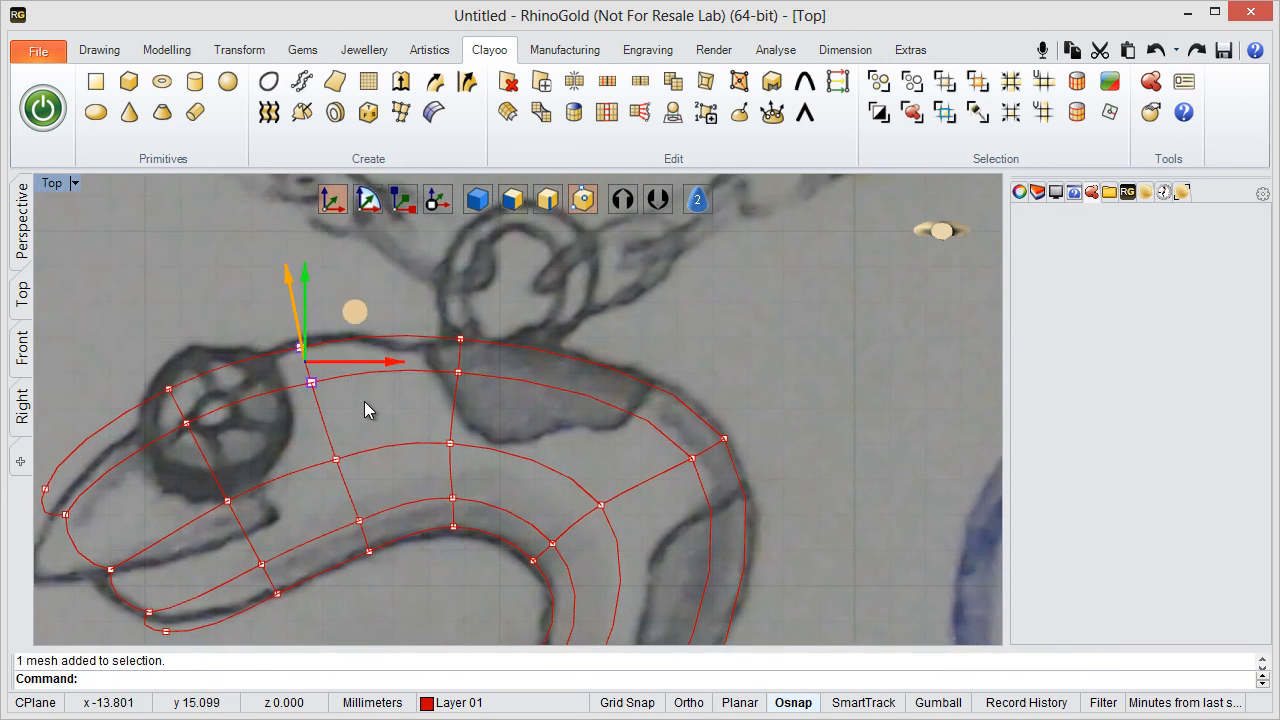
{"action": "left_click_drag", "start_coordinate": [357, 309], "coordinate": [520, 378]}
{"action": "left_click", "coordinate": [432, 303]}
{"action": "left_click_drag", "start_coordinate": [471, 293], "coordinate": [403, 312]}
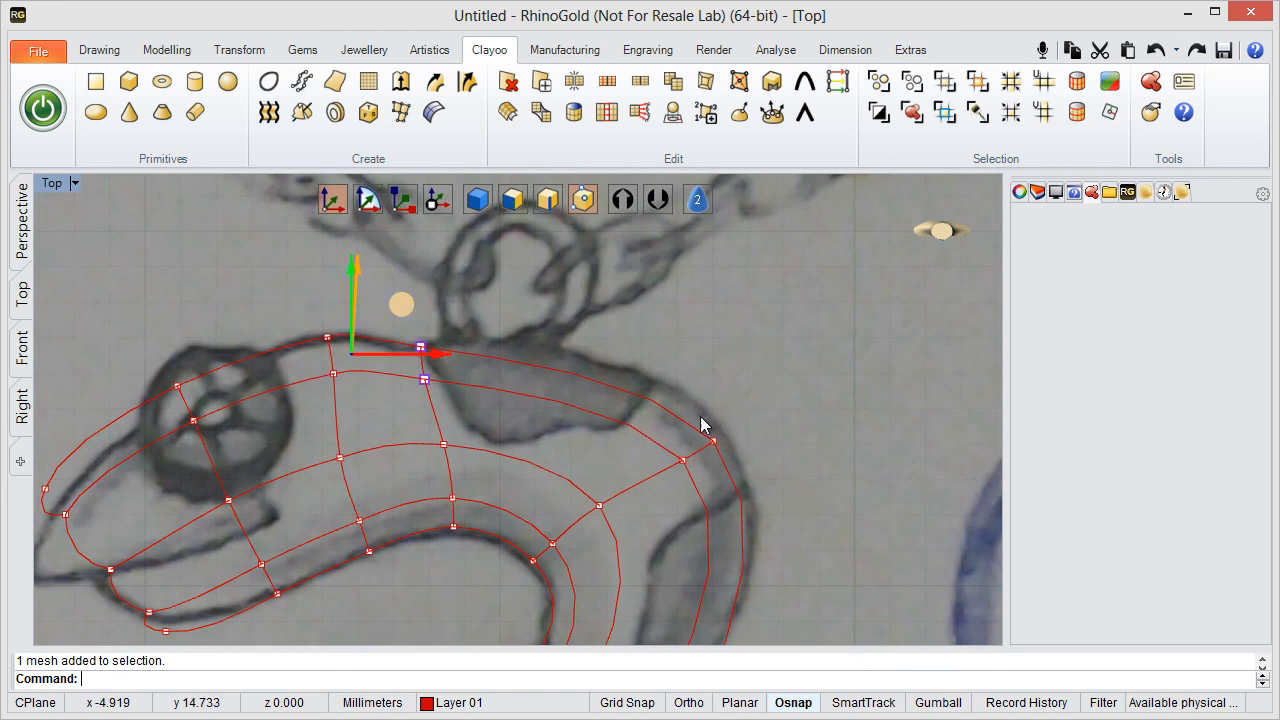
- Move the outer vertex pair at the neck's bend outward onto the sketched outline
{"action": "scroll", "coordinate": [700, 423], "scroll_direction": "up", "scroll_amount": 3}
{"action": "left_click_drag", "start_coordinate": [508, 320], "coordinate": [648, 423]}
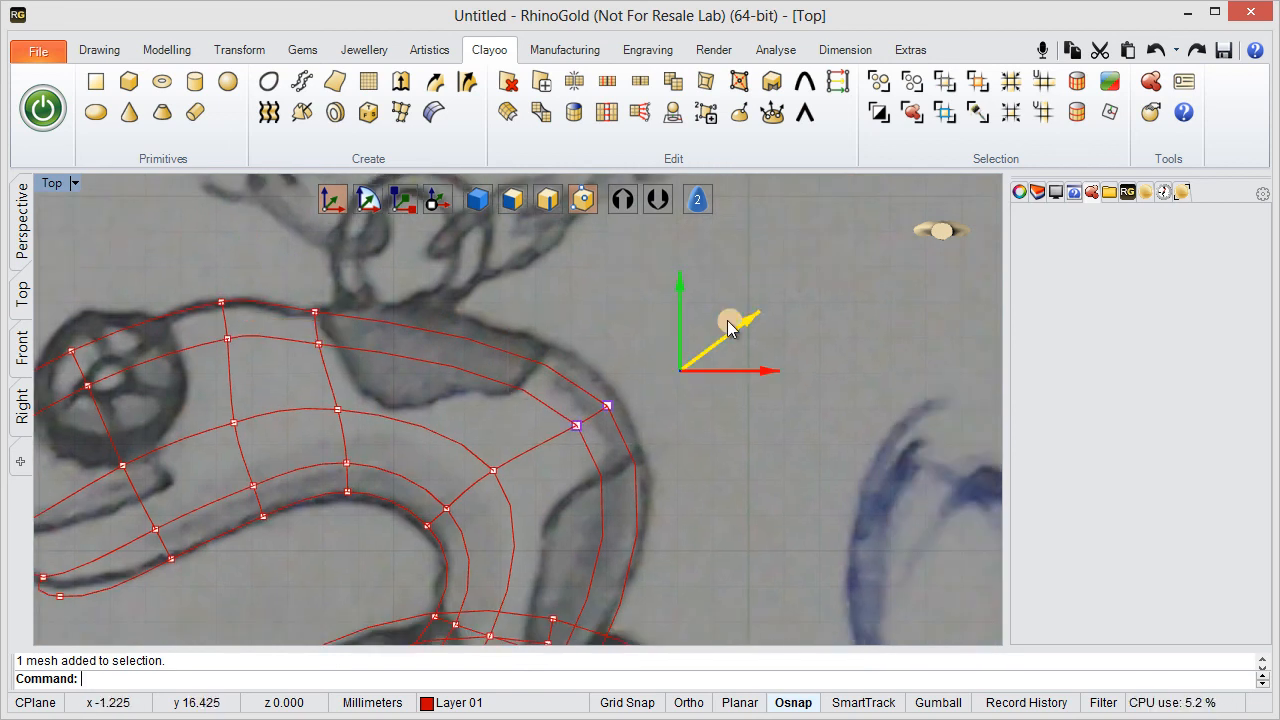
{"action": "left_click_drag", "start_coordinate": [731, 316], "coordinate": [743, 279]}
{"action": "scroll", "coordinate": [251, 323], "scroll_direction": "up", "scroll_amount": 4}
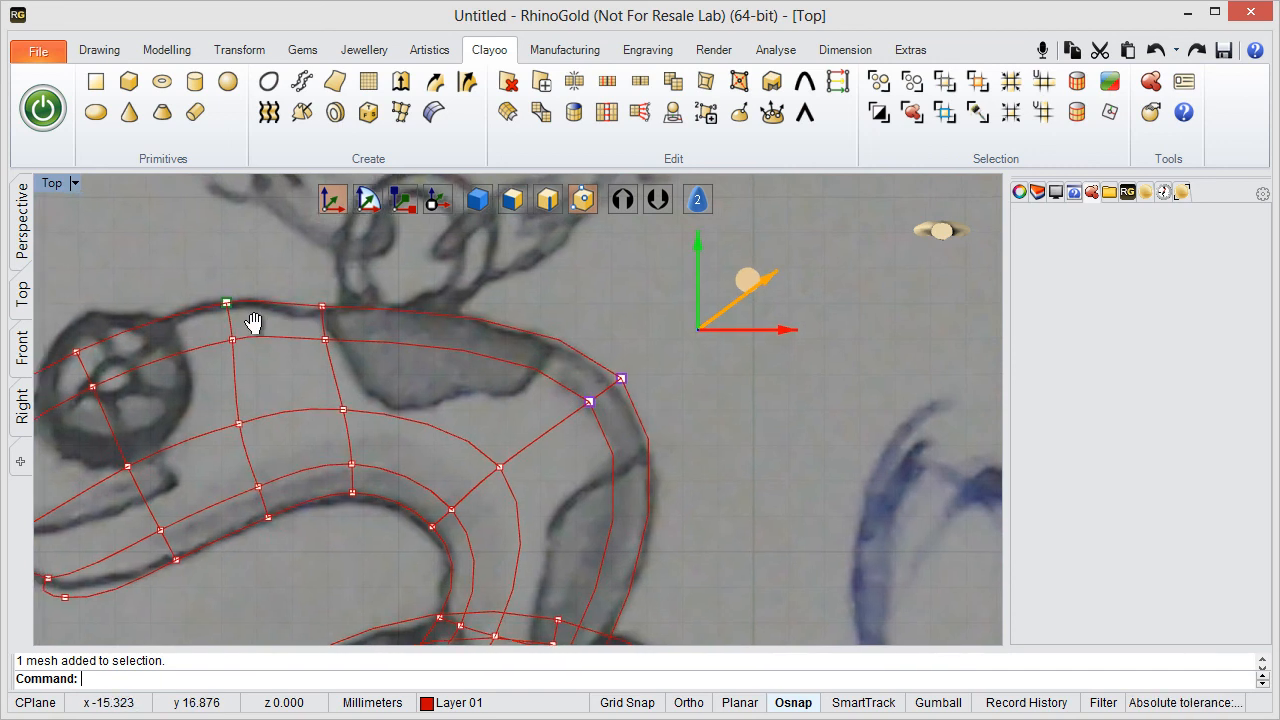
- Shift the upper vertex pairs of the two loops behind the eye slightly along the head's sketched top outline
{"action": "left_click_drag", "start_coordinate": [578, 428], "coordinate": [562, 392]}
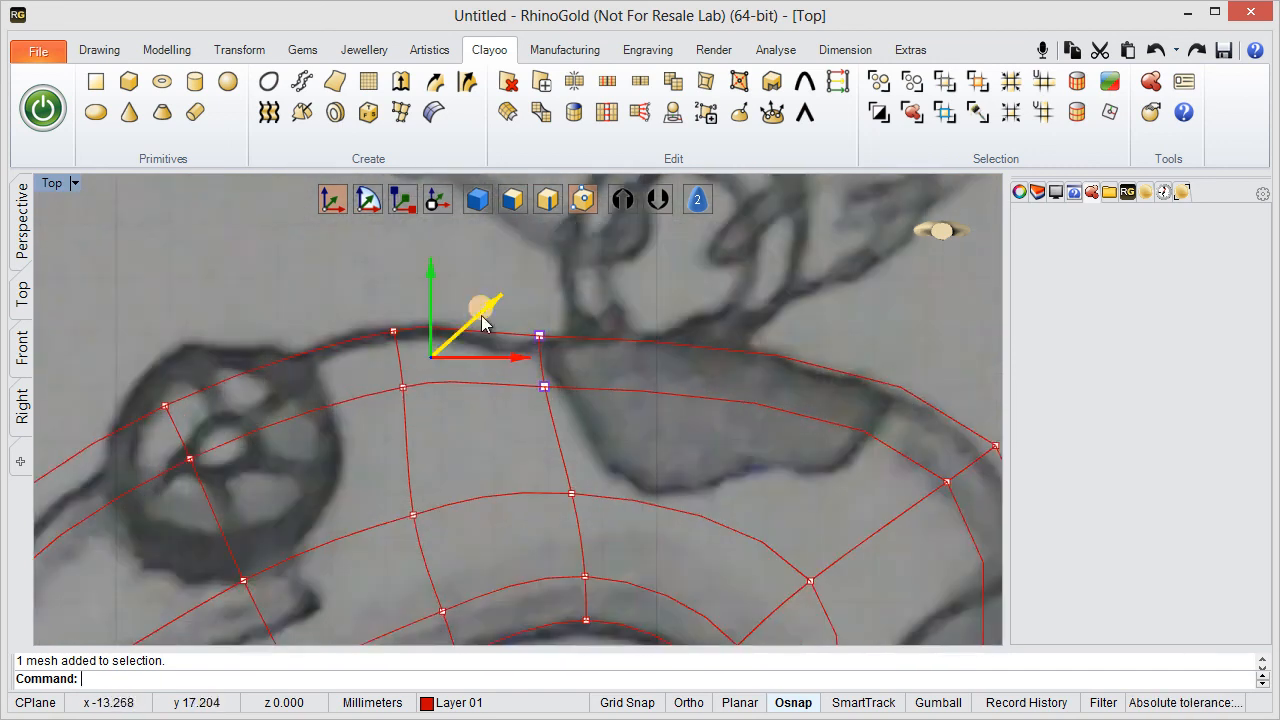
{"action": "left_click_drag", "start_coordinate": [474, 311], "coordinate": [445, 315]}
{"action": "scroll", "coordinate": [563, 366], "scroll_direction": "down", "scroll_amount": 2}
{"action": "right_click_drag", "start_coordinate": [471, 367], "coordinate": [460, 311]}
{"action": "left_click", "coordinate": [450, 376]}
{"action": "left_click_drag", "start_coordinate": [451, 335], "coordinate": [452, 341]}
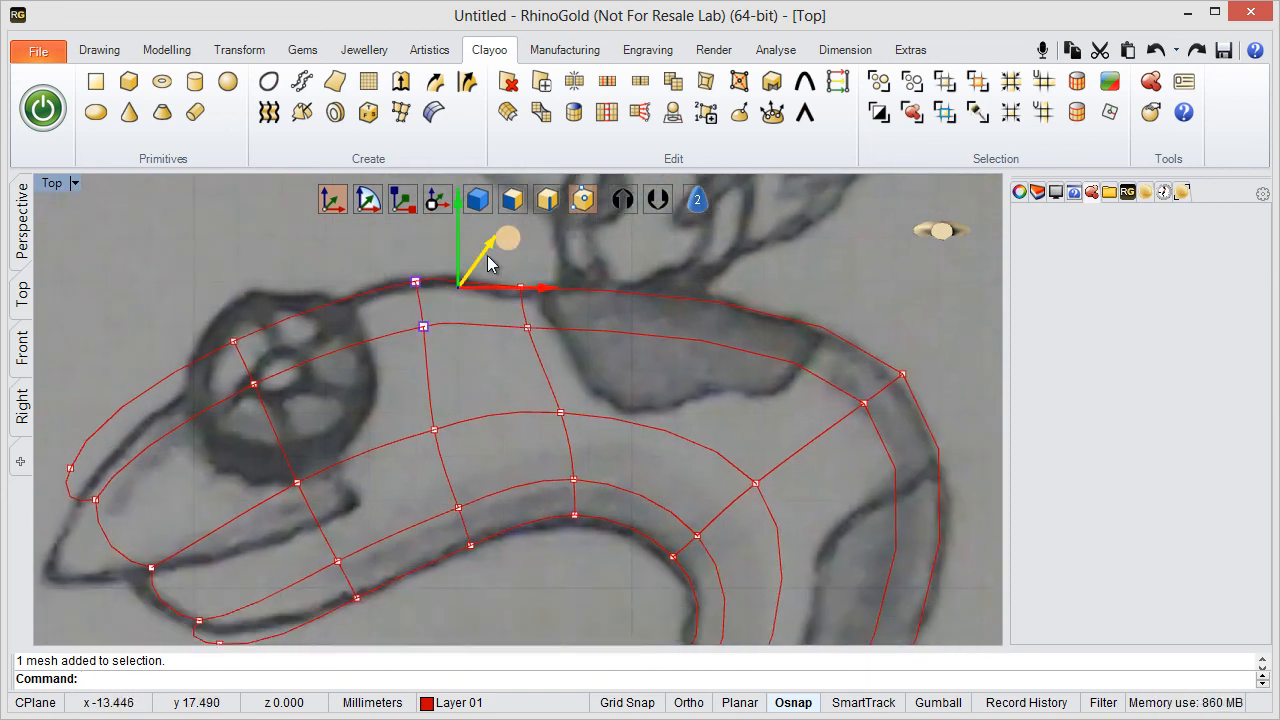
{"action": "left_click_drag", "start_coordinate": [511, 241], "coordinate": [536, 239]}
{"action": "left_click", "coordinate": [490, 402]}
- Move the side and lower vertices of the loop behind the eye toward the neck, and adjust its side vertex to straighten the loop
{"action": "scroll", "coordinate": [489, 402], "scroll_direction": "down", "scroll_amount": 2}
{"action": "right_click_drag", "start_coordinate": [489, 403], "coordinate": [361, 394]}
{"action": "scroll", "coordinate": [335, 407], "scroll_direction": "up", "scroll_amount": 2}
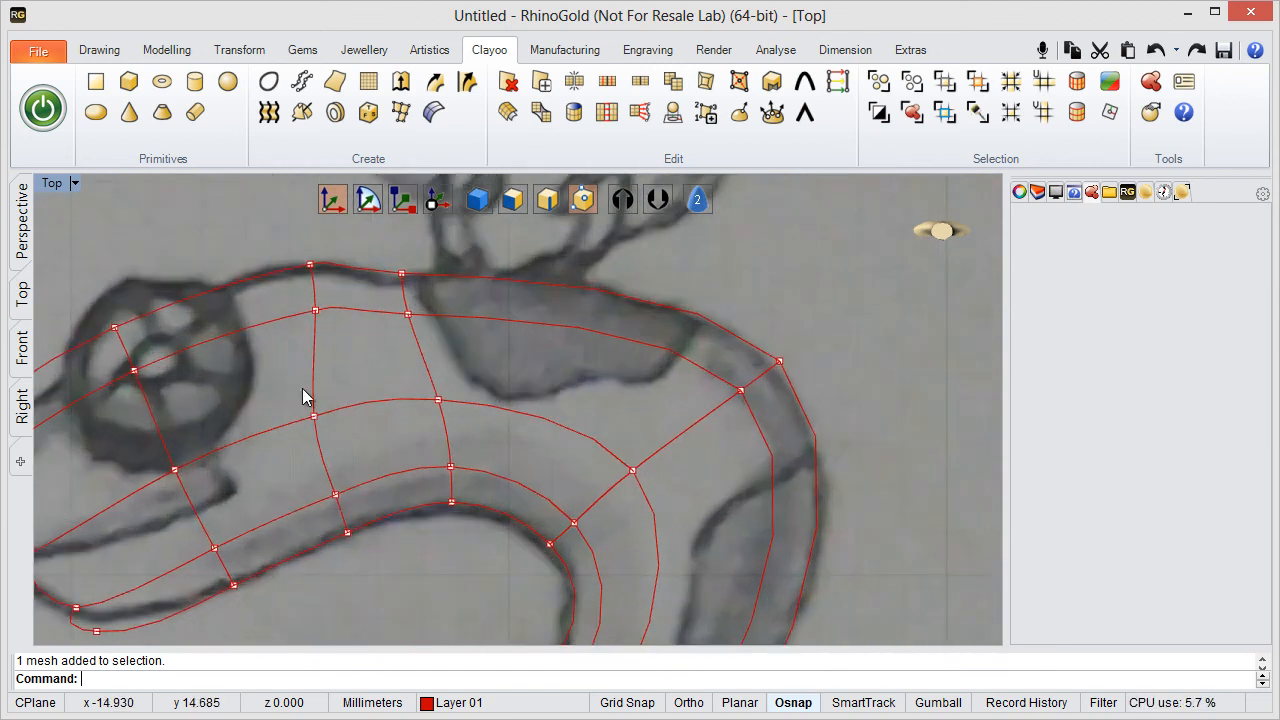
{"action": "left_click_drag", "start_coordinate": [293, 370], "coordinate": [365, 537]}
{"action": "left_click_drag", "start_coordinate": [379, 430], "coordinate": [410, 426]}
{"action": "left_click", "coordinate": [457, 561]}
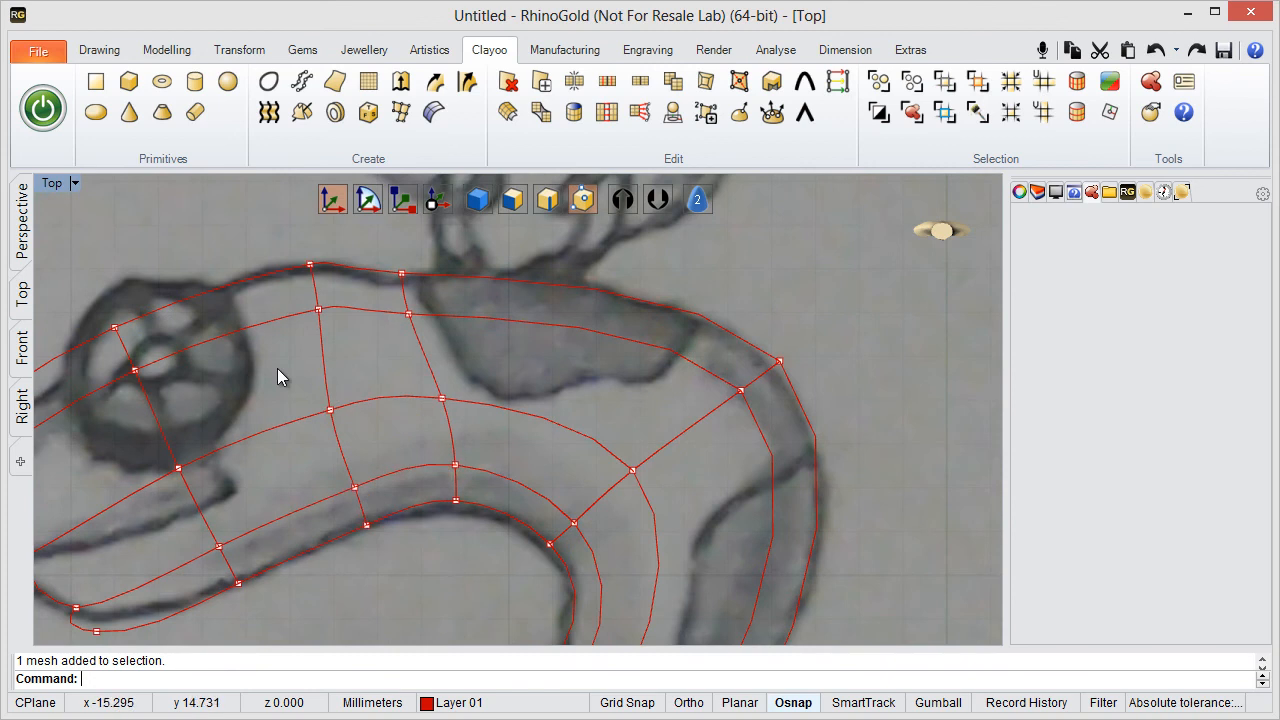
{"action": "left_click_drag", "start_coordinate": [277, 371], "coordinate": [347, 433]}
{"action": "left_click_drag", "start_coordinate": [380, 376], "coordinate": [432, 393]}
{"action": "left_click", "coordinate": [508, 556]}
- Move the lower vertex pair of the second loop behind the eye down onto the sketched lower outline of the neck
{"action": "right_click_drag", "start_coordinate": [398, 379], "coordinate": [551, 309]}
{"action": "scroll", "coordinate": [596, 459], "scroll_direction": "up", "scroll_amount": 3}
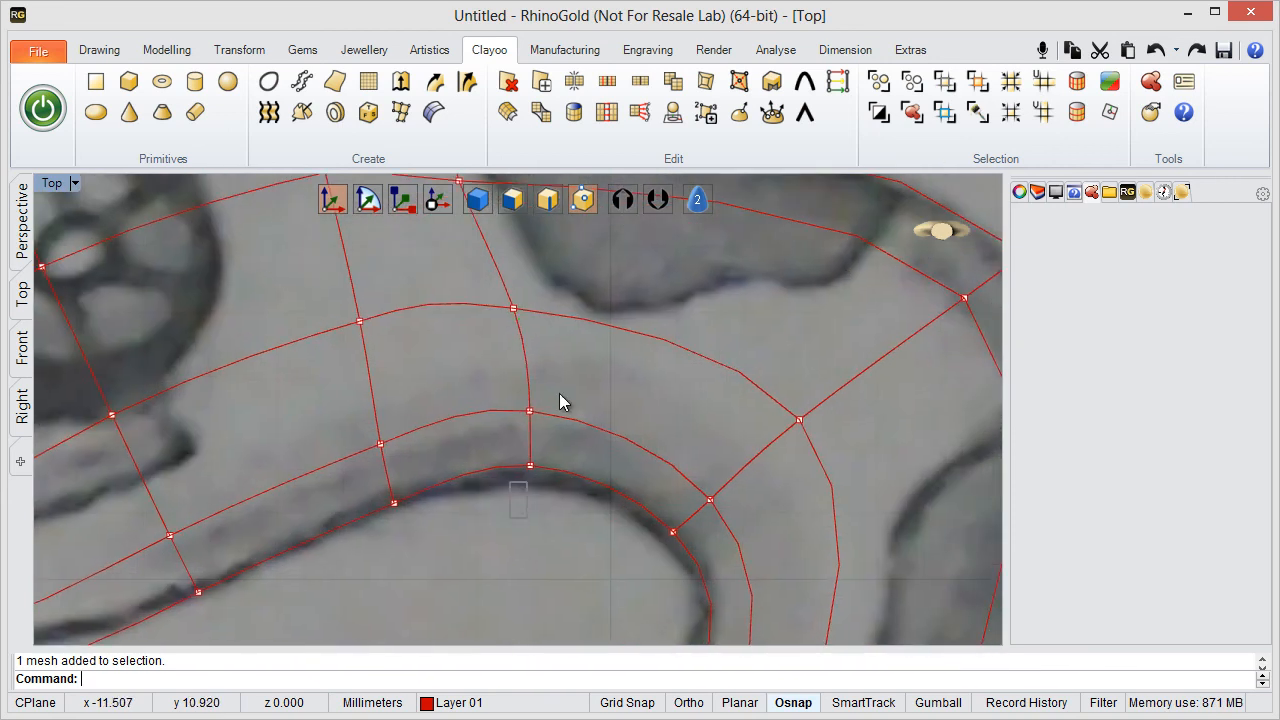
{"action": "left_click_drag", "start_coordinate": [565, 375], "coordinate": [574, 406]}
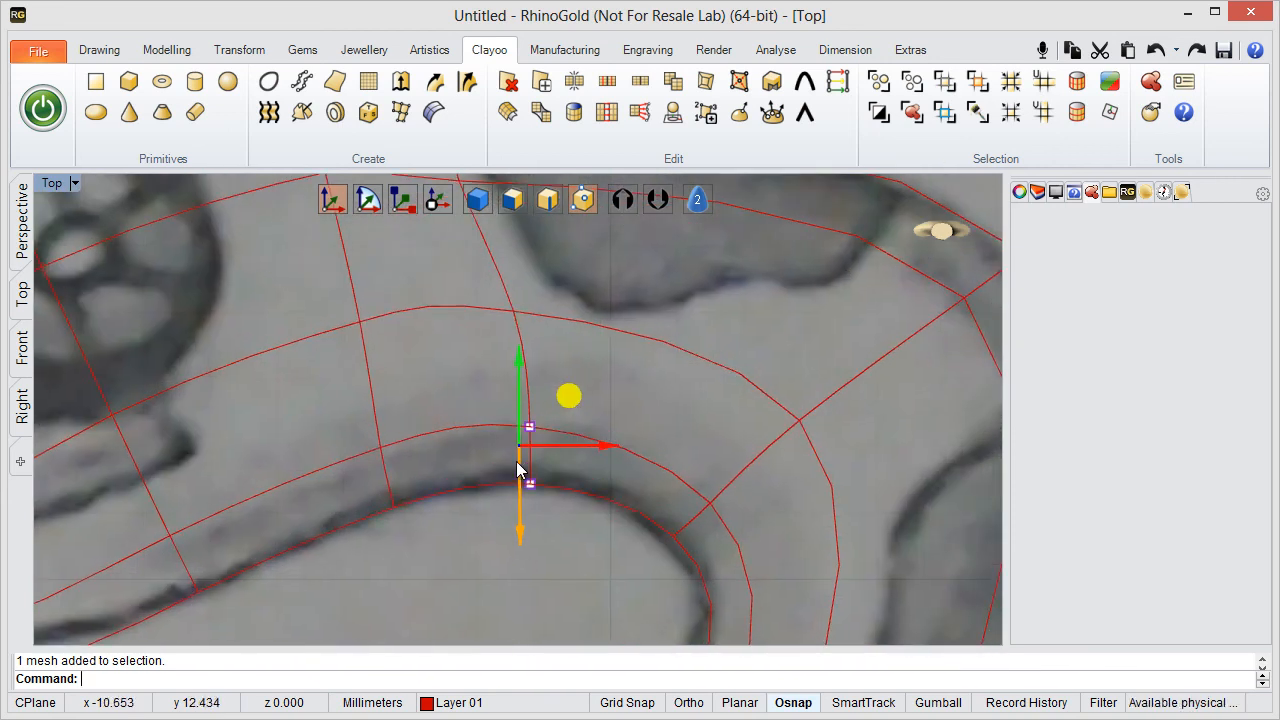
{"action": "right_click_drag", "start_coordinate": [430, 493], "coordinate": [526, 526]}
{"action": "scroll", "coordinate": [613, 438], "scroll_direction": "down", "scroll_amount": 4}
{"action": "scroll", "coordinate": [475, 489], "scroll_direction": "down", "scroll_amount": 2}
{"action": "right_click_drag", "start_coordinate": [470, 488], "coordinate": [430, 523]}
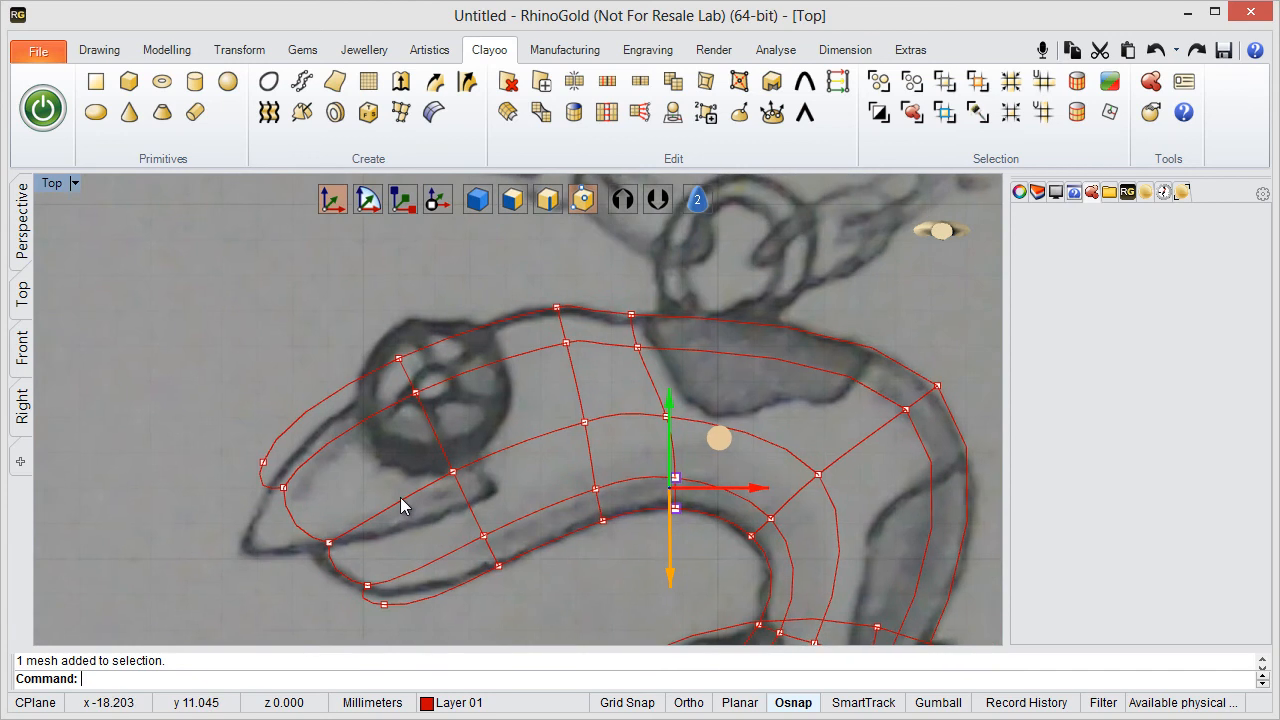
- Move the upper vertex pair at the snout's tip down onto the sketched upper jaw outline
{"action": "right_click_drag", "start_coordinate": [371, 406], "coordinate": [416, 325]}
{"action": "left_click_drag", "start_coordinate": [229, 346], "coordinate": [381, 433]}
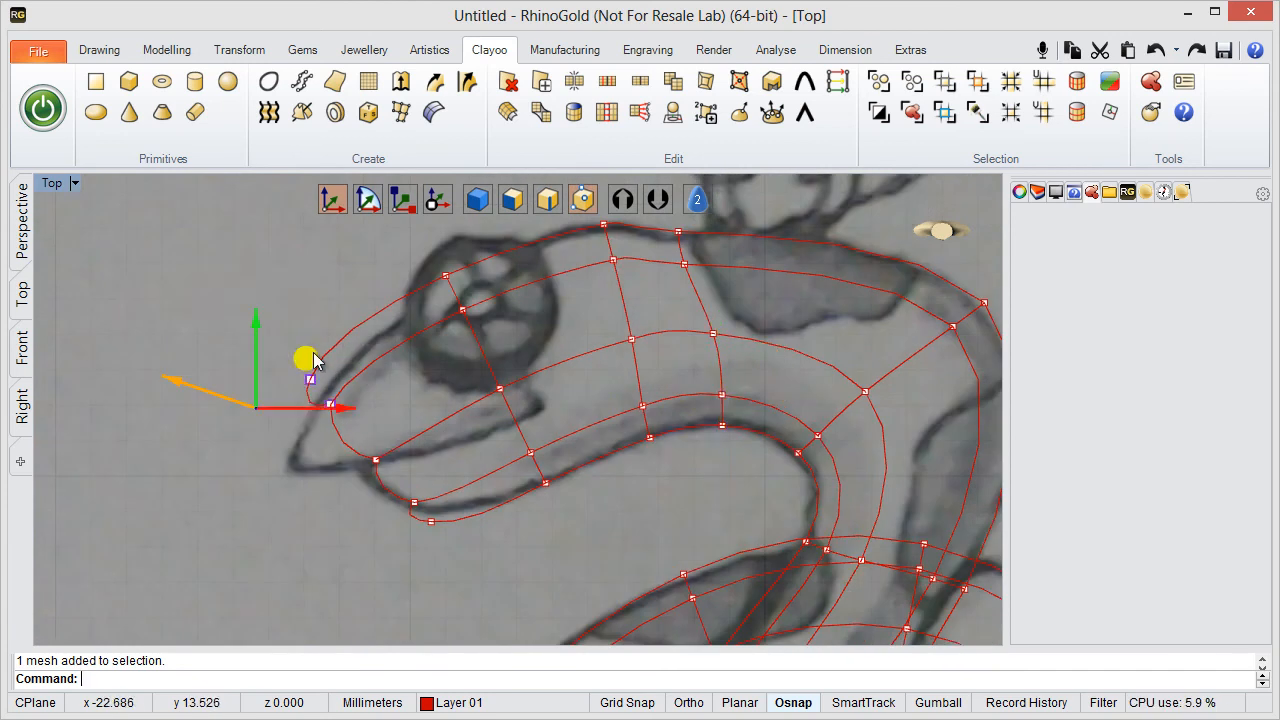
{"action": "left_click_drag", "start_coordinate": [303, 364], "coordinate": [318, 420]}
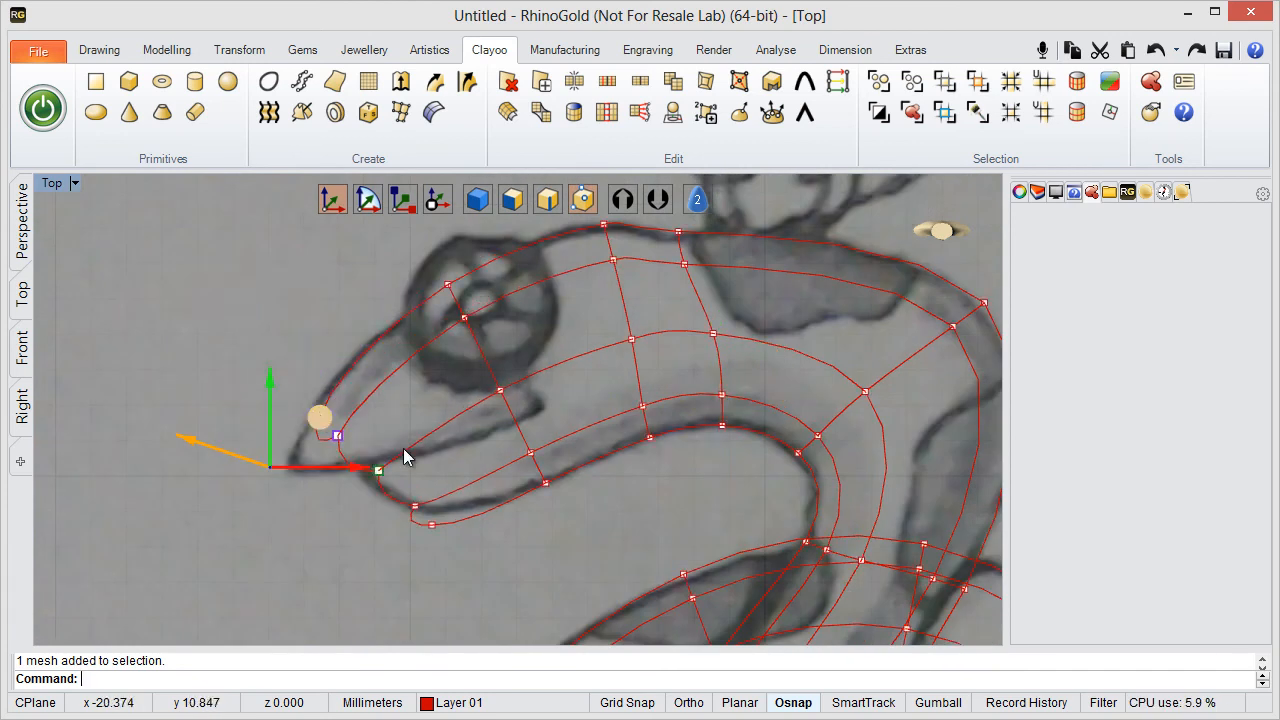
- Move the lowest vertex pair at the snout's front onto the sketched lower jaw outline
{"action": "right_click_drag", "start_coordinate": [440, 431], "coordinate": [540, 304]}
{"action": "scroll", "coordinate": [508, 356], "scroll_direction": "up", "scroll_amount": 2}
{"action": "right_click_drag", "start_coordinate": [479, 406], "coordinate": [438, 483]}
{"action": "left_click", "coordinate": [442, 531]}
{"action": "left_click_drag", "start_coordinate": [442, 531], "coordinate": [490, 440]}
{"action": "right_click_drag", "start_coordinate": [747, 432], "coordinate": [659, 518]}
{"action": "scroll", "coordinate": [659, 516], "scroll_direction": "down", "scroll_amount": 2}
{"action": "right_click_drag", "start_coordinate": [576, 502], "coordinate": [523, 486]}
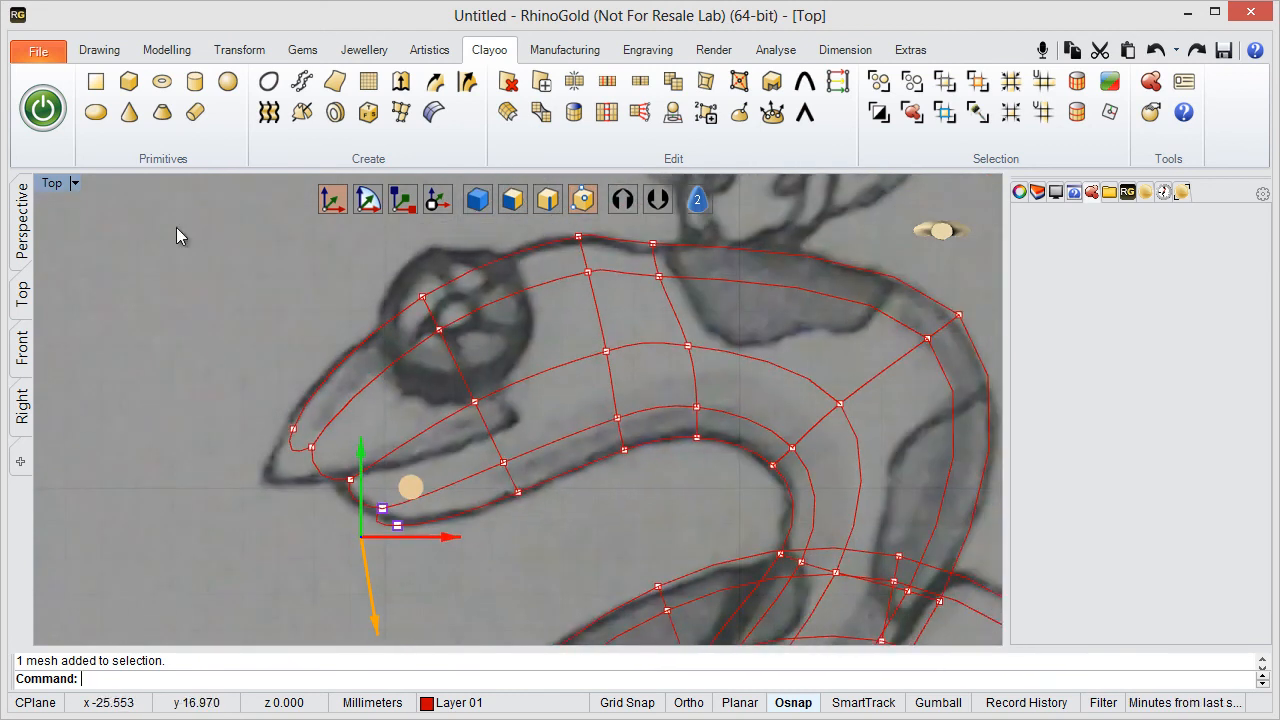
- Maximise the Perspective viewport on the head and save the model to the Desktop as Snake Tutorial
{"action": "double_click", "coordinate": [52, 183]}
{"action": "double_click", "coordinate": [551, 187]}
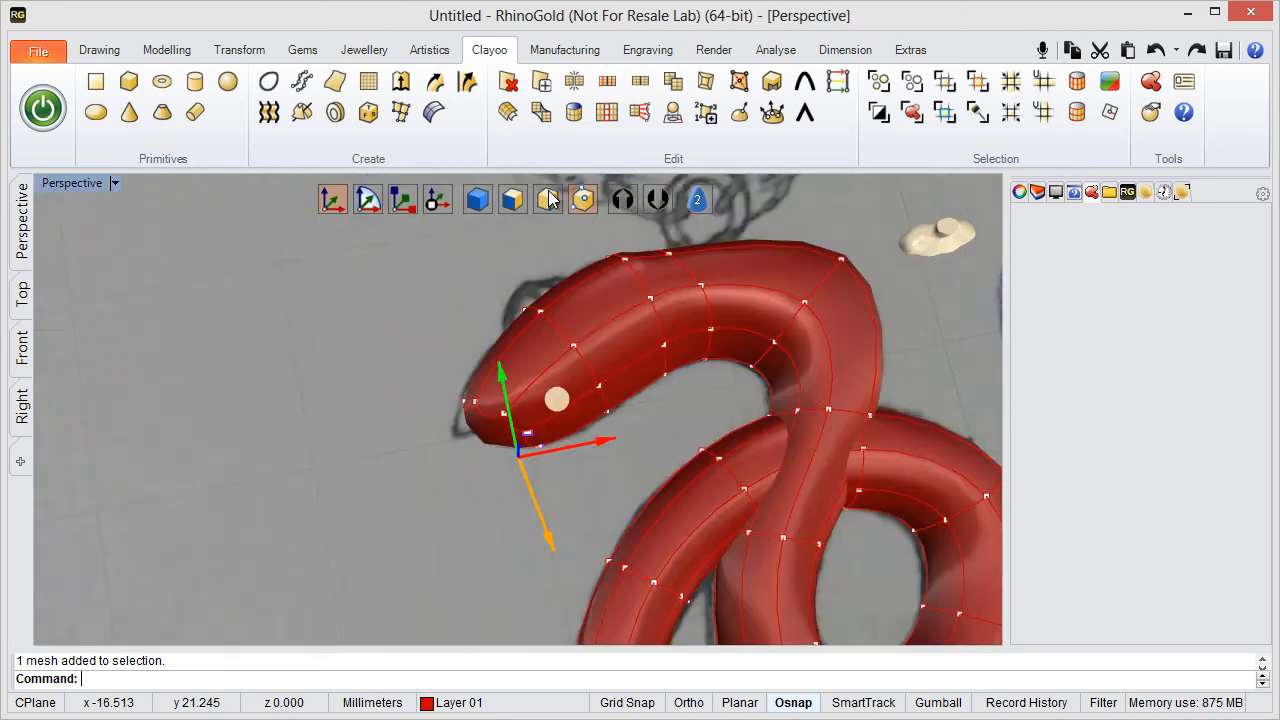
{"action": "mouse_move", "coordinate": [514, 368]}
{"action": "right_mouse_down"}
{"action": "mouse_move", "coordinate": [638, 446]}
{"action": "mouse_move", "coordinate": [643, 309]}
{"action": "mouse_move", "coordinate": [415, 422]}
{"action": "mouse_move", "coordinate": [440, 366]}
{"action": "mouse_move", "coordinate": [474, 363]}
{"action": "mouse_move", "coordinate": [495, 418]}
{"action": "mouse_move", "coordinate": [543, 380]}
{"action": "mouse_move", "coordinate": [430, 370]}
{"action": "mouse_move", "coordinate": [494, 389]}
{"action": "mouse_move", "coordinate": [504, 367]}
{"action": "right_mouse_up"}
{"action": "key", "text": "ctrl+shift+s"}
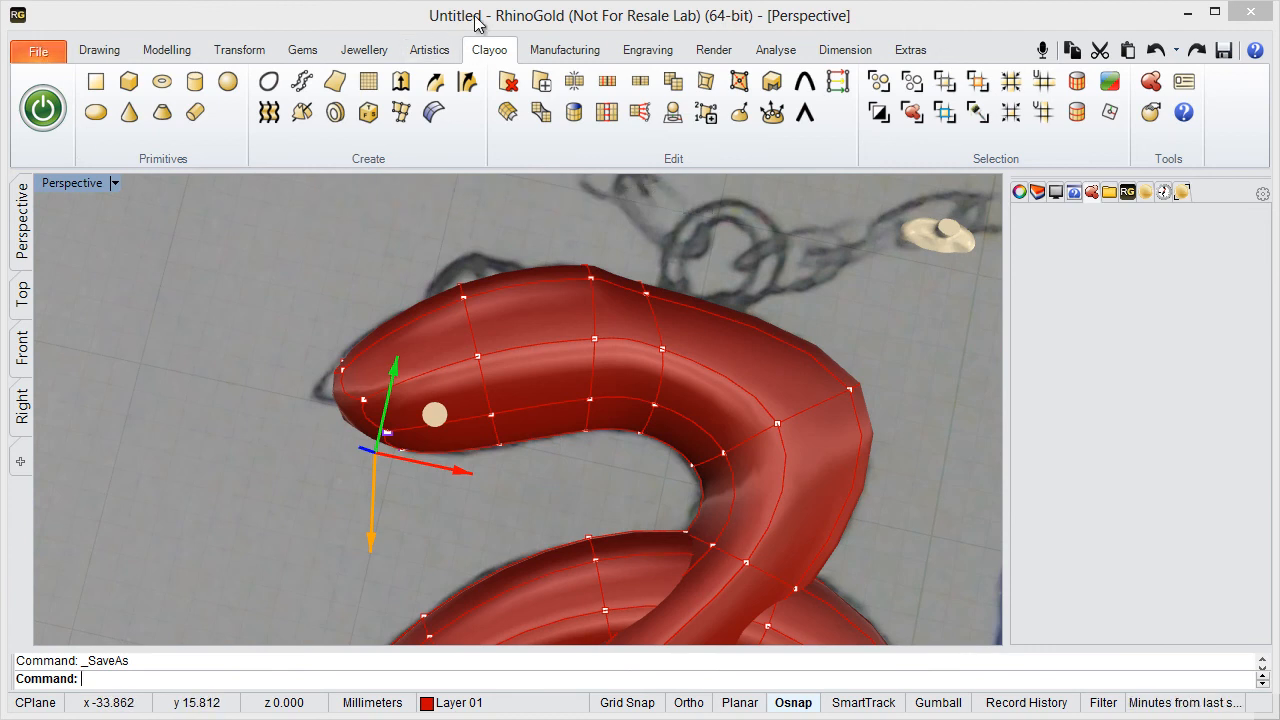
{"action": "left_click", "coordinate": [38, 50]}
{"action": "left_click", "coordinate": [72, 175]}
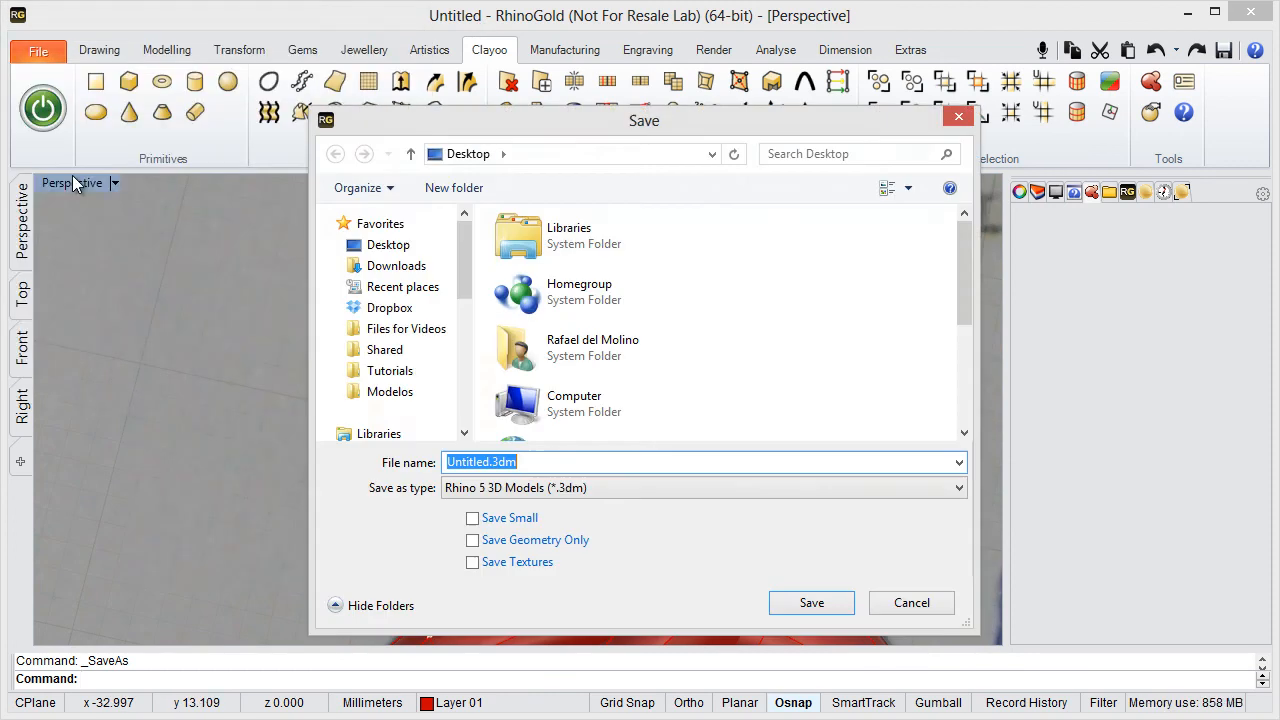
{"action": "type", "text": "Snake Tutorial"}
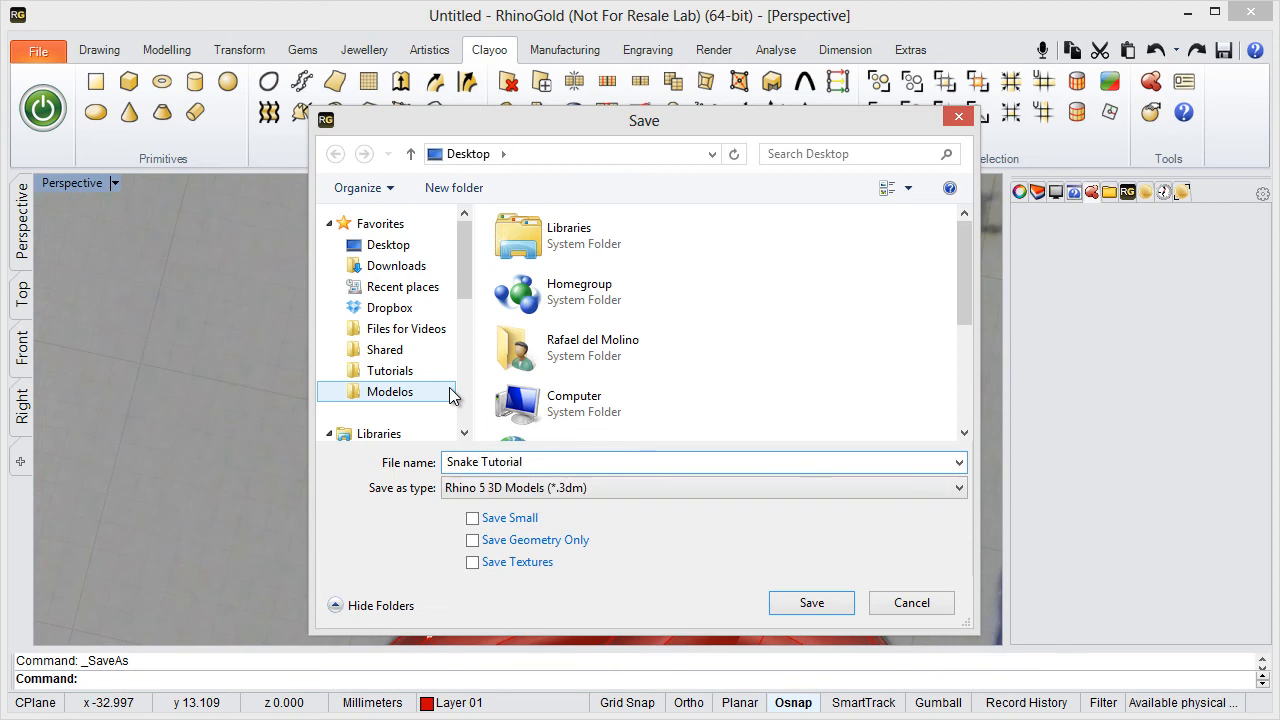
{"action": "key", "text": "Return"}
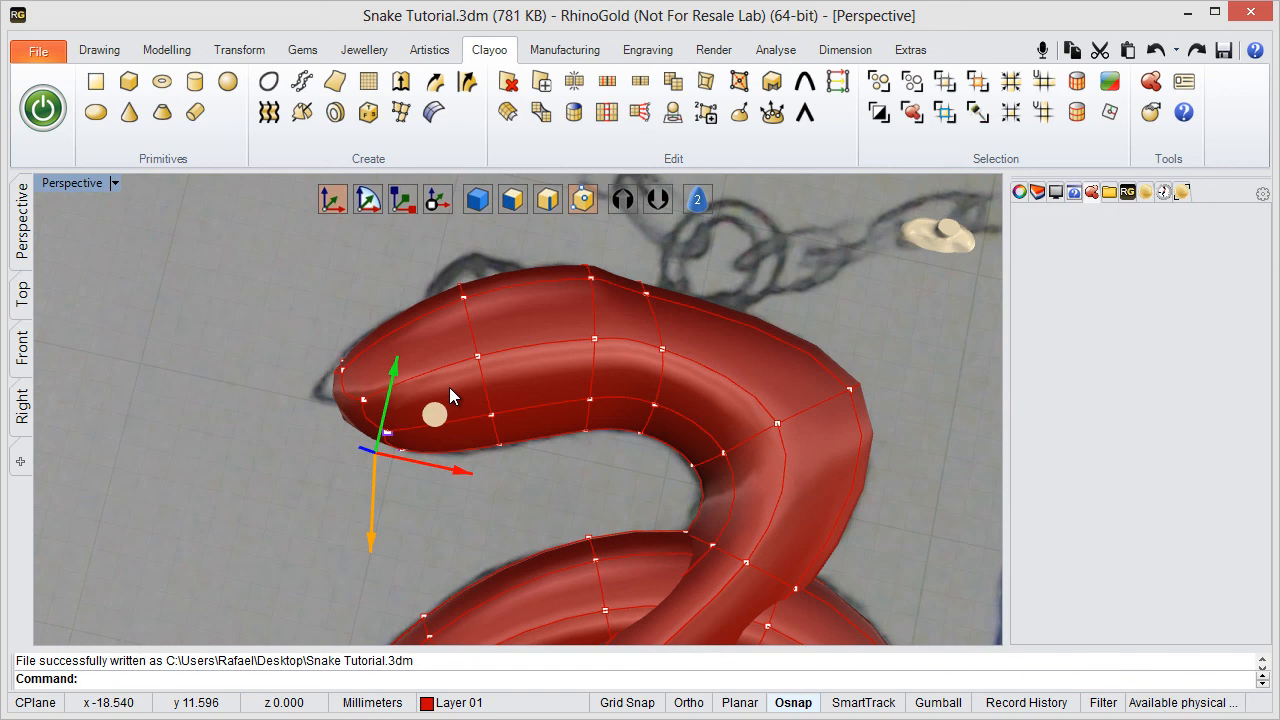
- Deselect the jaw vertices and compare the head with the sketched mouth in the Top viewport, then in Perspective
{"action": "left_click", "coordinate": [536, 474]}
{"action": "mouse_move", "coordinate": [826, 208]}
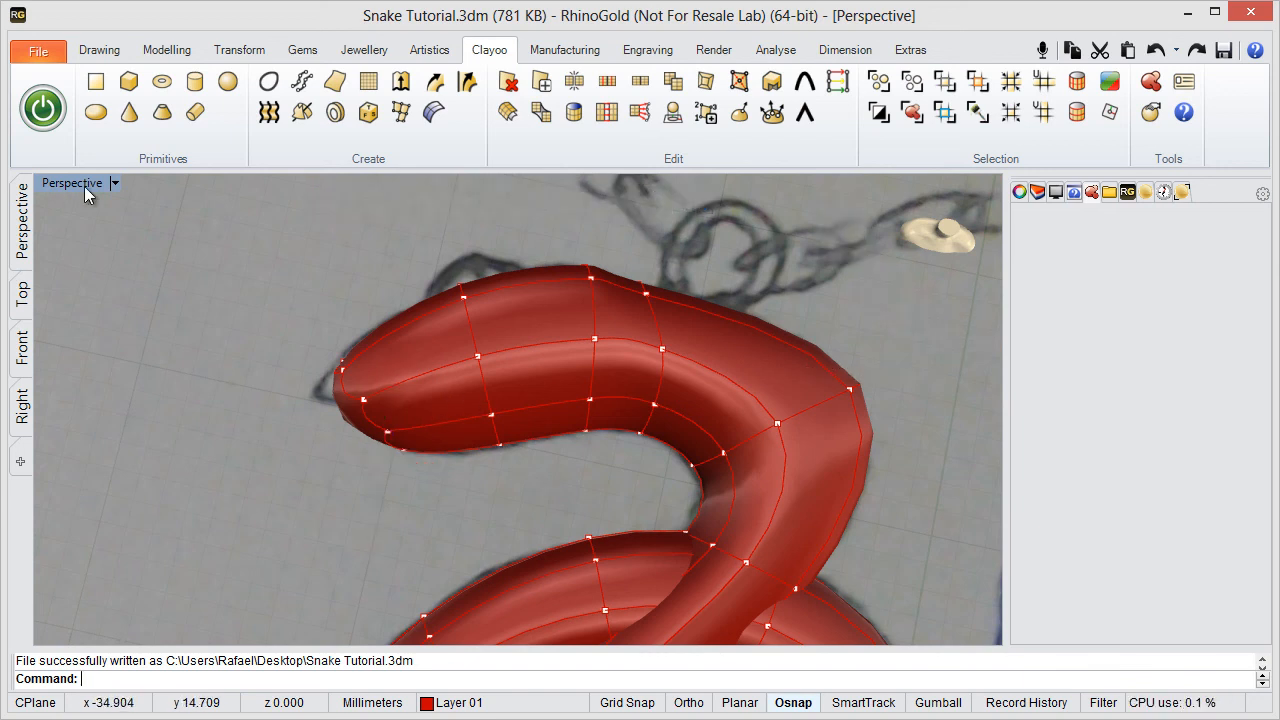
{"action": "double_click", "coordinate": [84, 186]}
{"action": "double_click", "coordinate": [52, 186]}
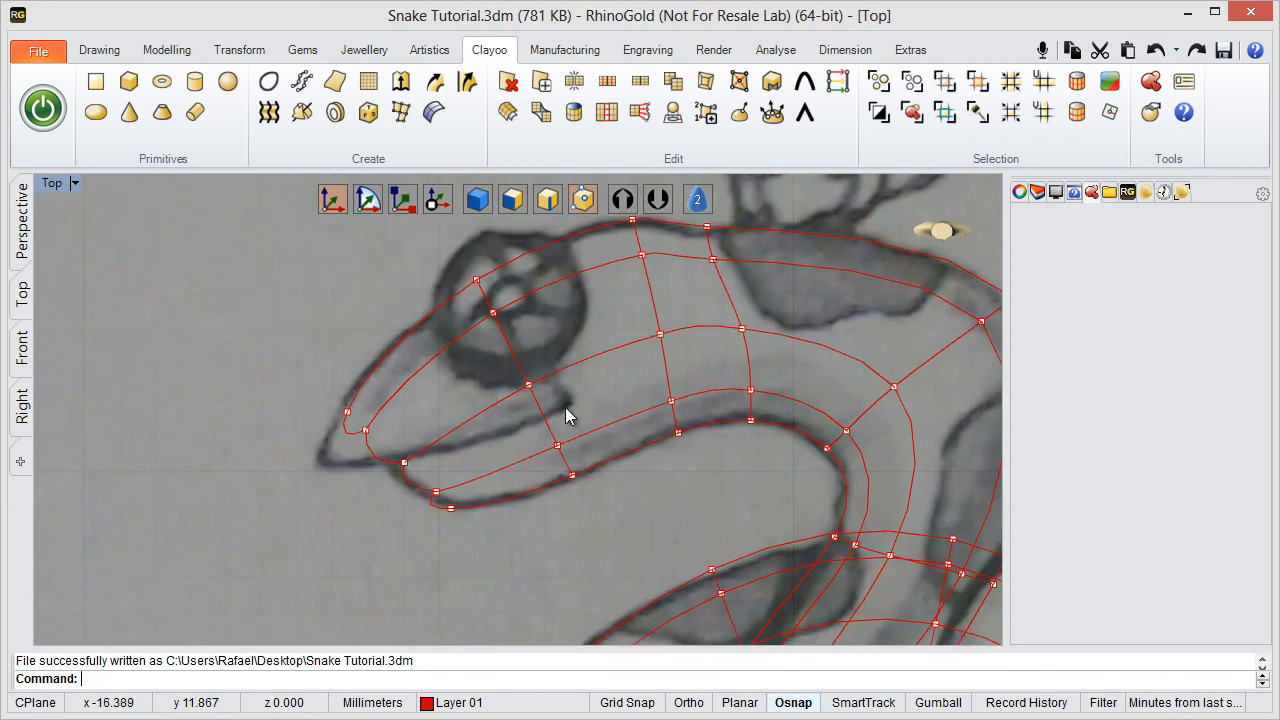
{"action": "double_click", "coordinate": [52, 186]}
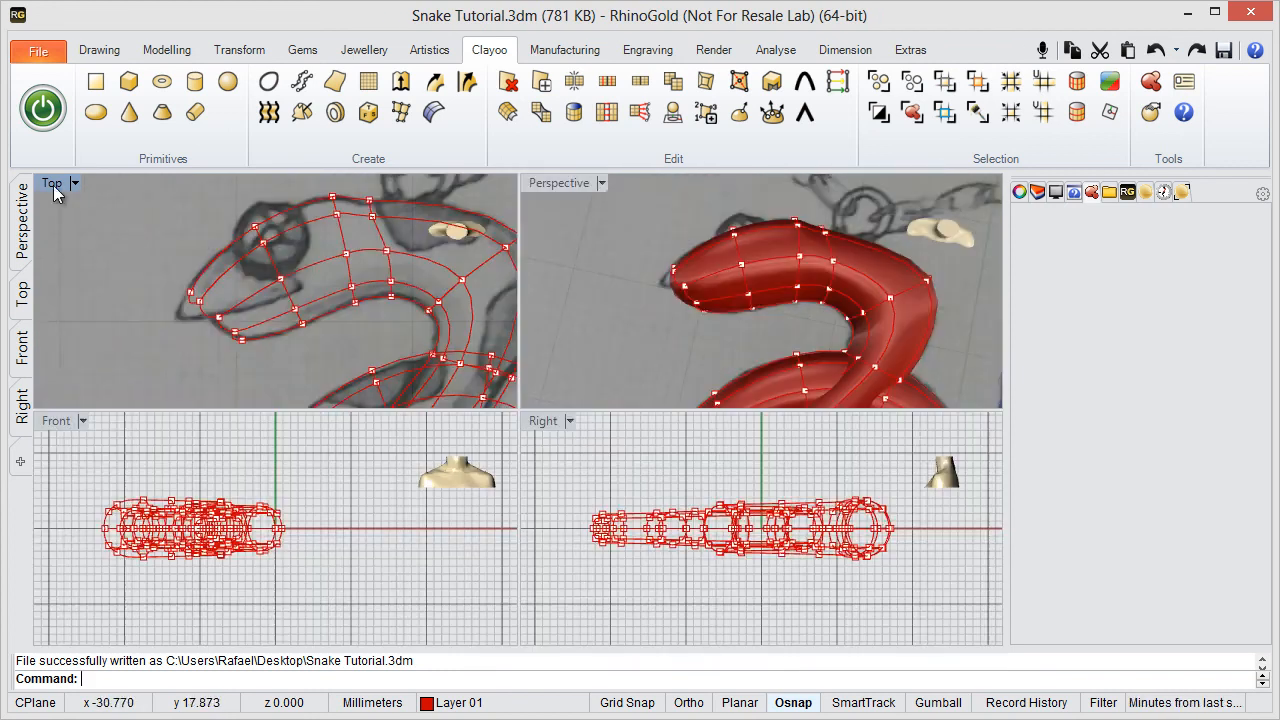
{"action": "double_click", "coordinate": [560, 183]}
{"action": "mouse_move", "coordinate": [449, 366]}
{"action": "right_mouse_down"}
{"action": "mouse_move", "coordinate": [349, 434]}
{"action": "mouse_move", "coordinate": [411, 451]}
{"action": "mouse_move", "coordinate": [437, 426]}
{"action": "mouse_move", "coordinate": [443, 460]}
{"action": "mouse_move", "coordinate": [331, 497]}
{"action": "mouse_move", "coordinate": [411, 375]}
{"action": "mouse_move", "coordinate": [434, 300]}
{"action": "mouse_move", "coordinate": [420, 343]}
{"action": "mouse_move", "coordinate": [445, 343]}
{"action": "right_mouse_up"}
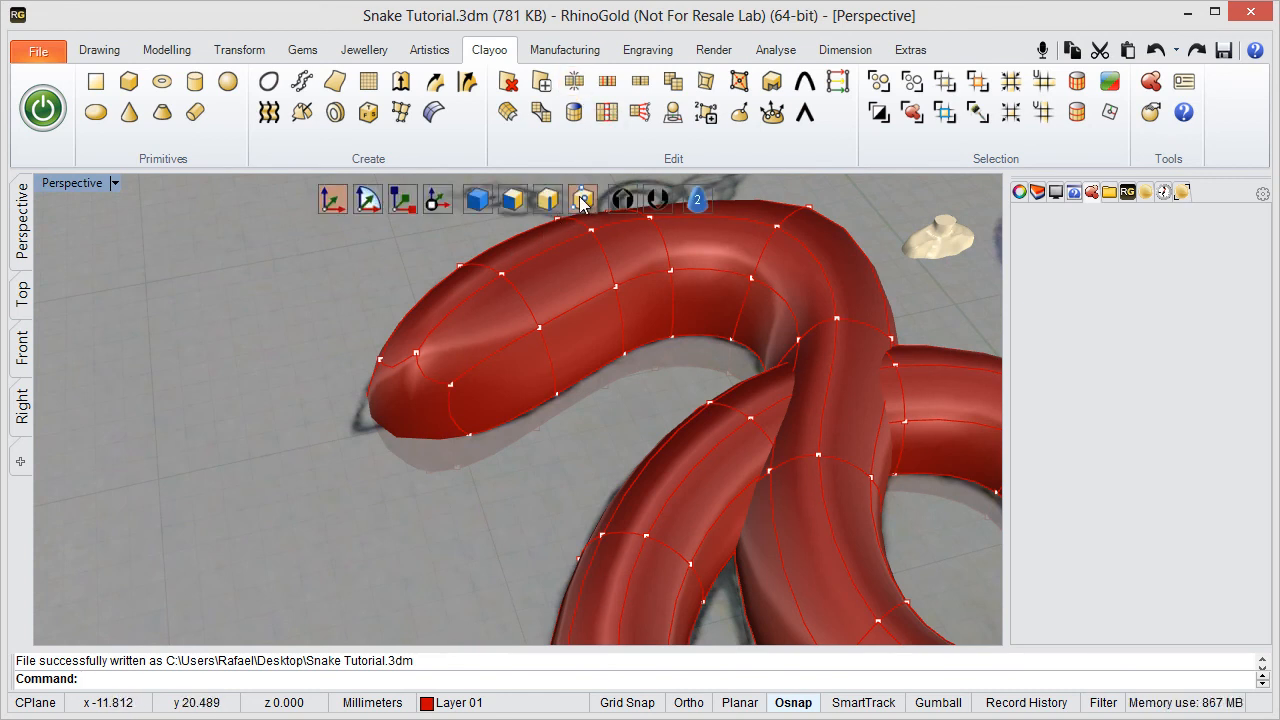
- With Divide, cut the end face of the snout between its upper edge and its underside edge
{"action": "left_click", "coordinate": [572, 84]}
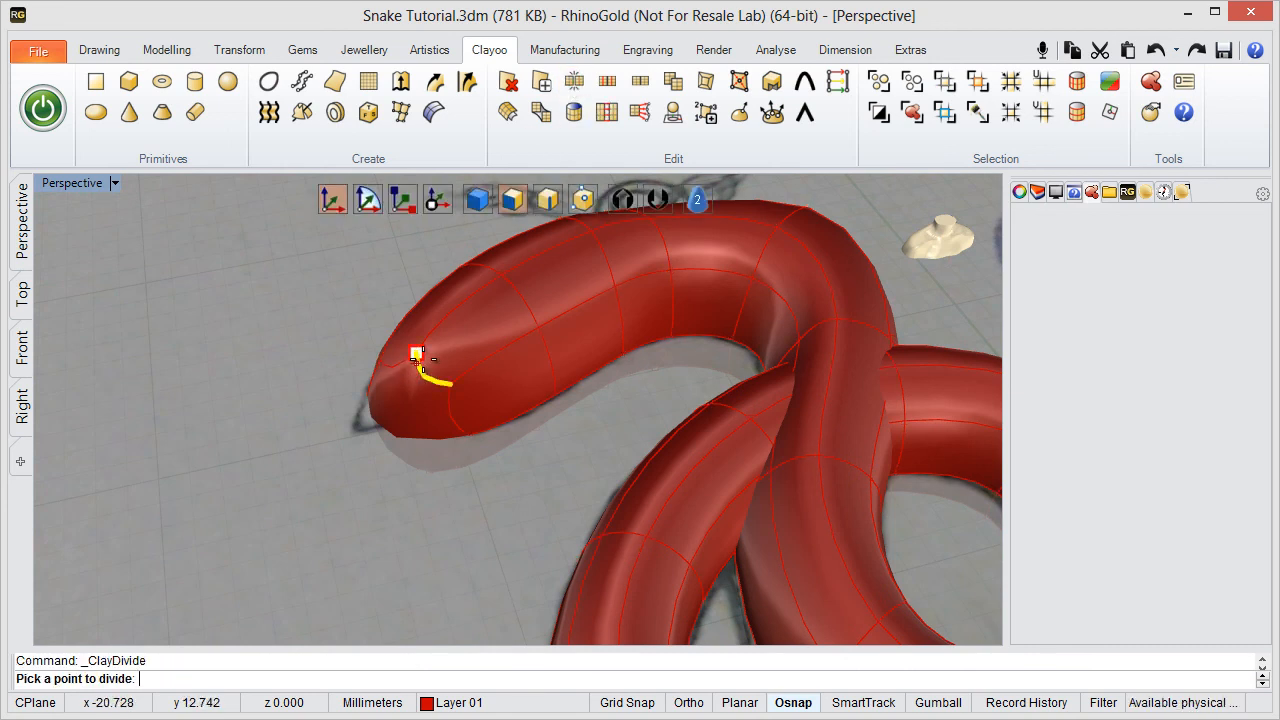
{"action": "right_click_drag", "start_coordinate": [449, 371], "coordinate": [453, 413]}
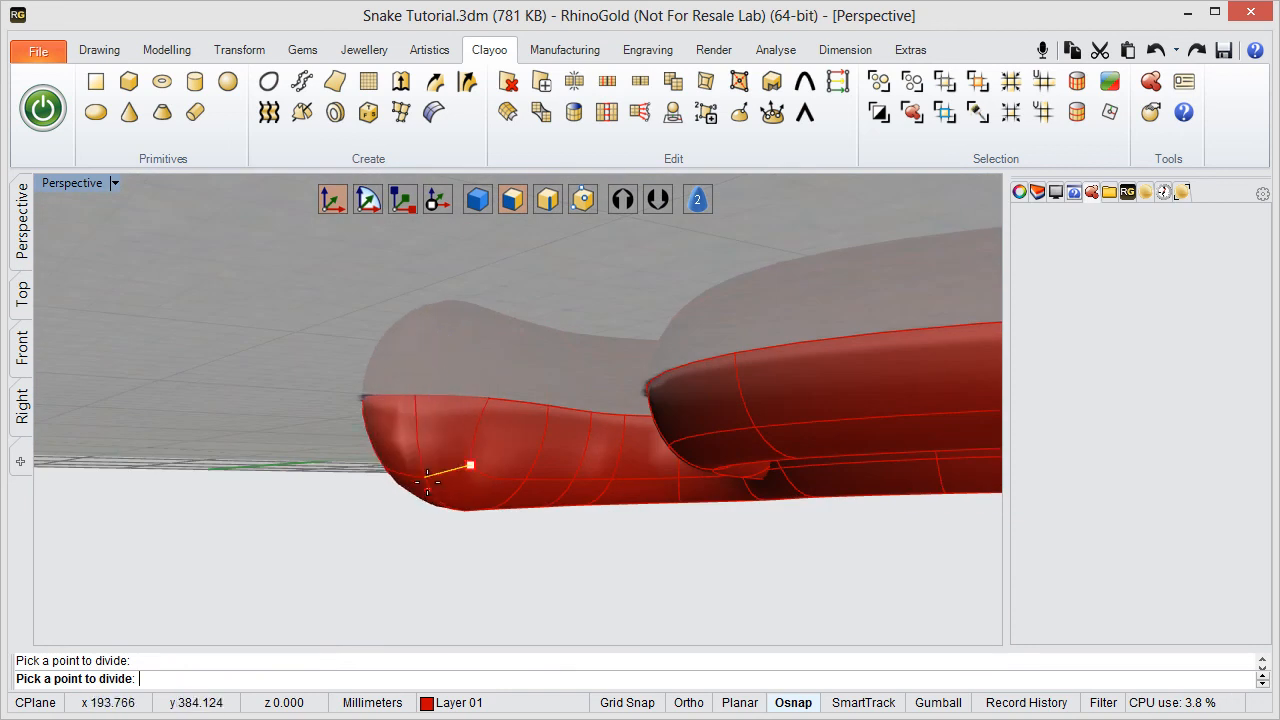
{"action": "right_click_drag", "start_coordinate": [430, 463], "coordinate": [412, 510]}
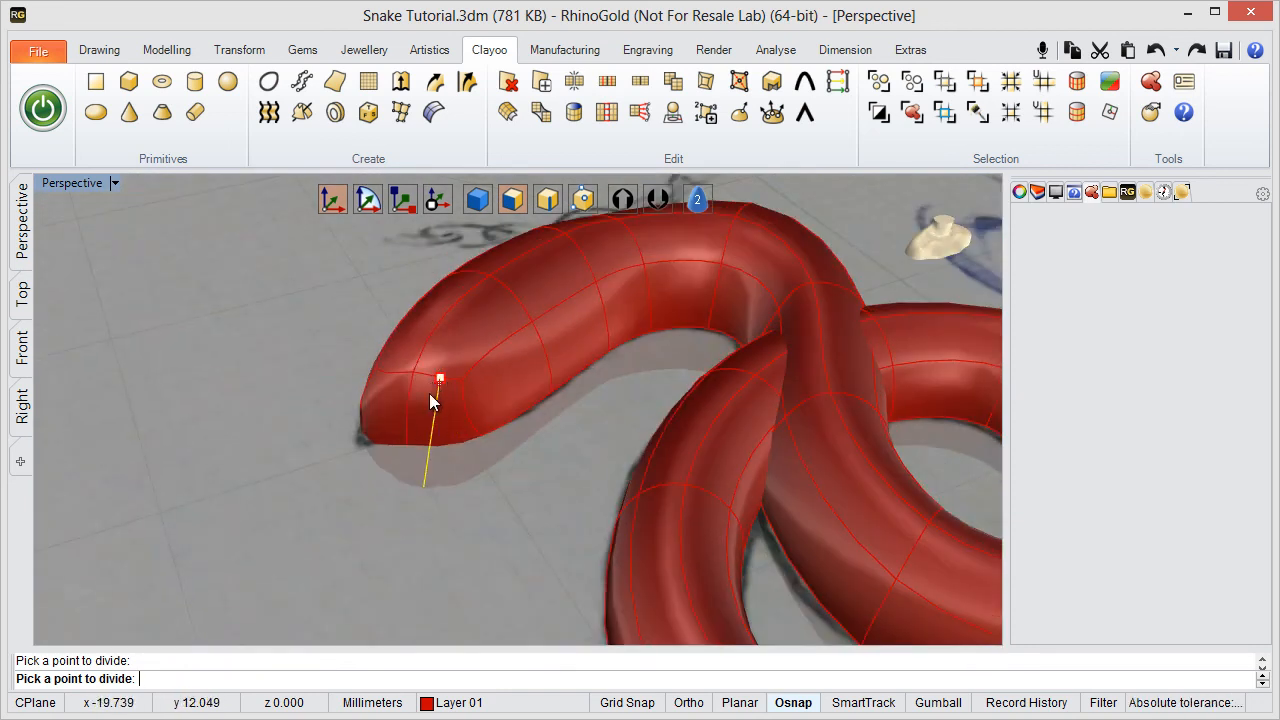
{"action": "left_click", "coordinate": [431, 399]}
{"action": "right_click_drag", "start_coordinate": [431, 399], "coordinate": [439, 478]}
{"action": "key", "text": "Return"}
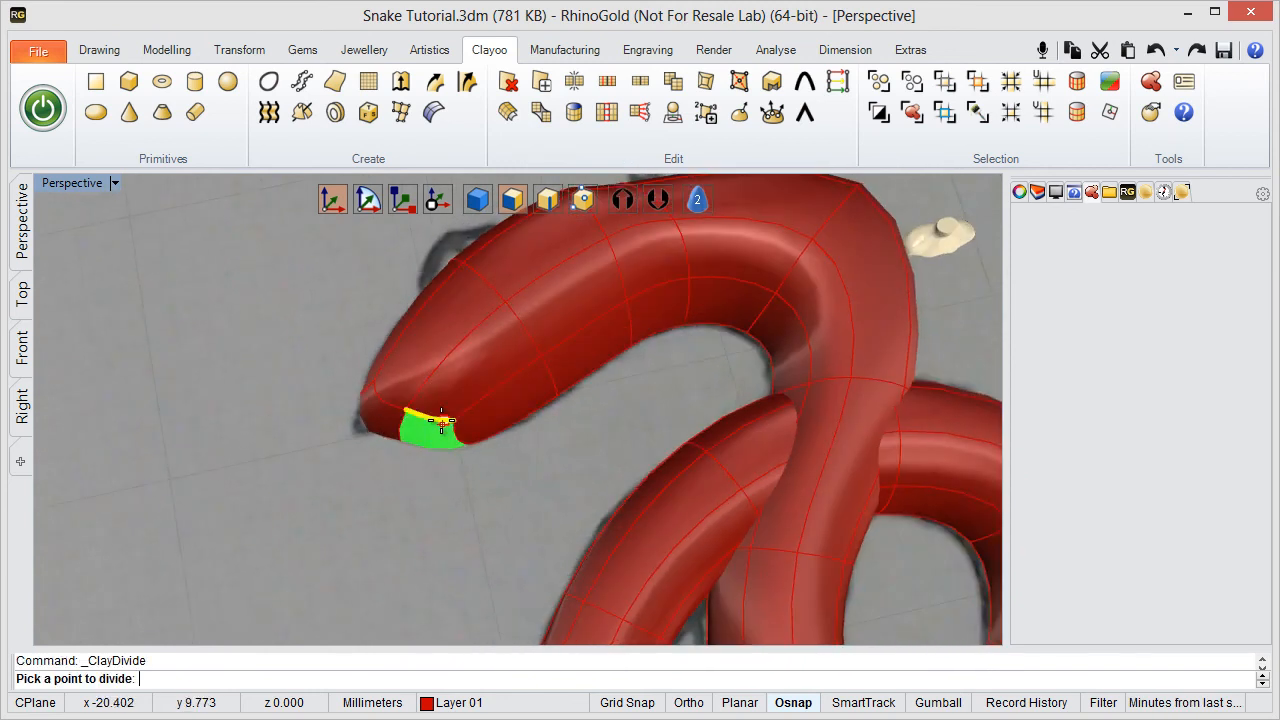
- Divide the head's side face from the loop at the eye forward to the snout's cut, continuing around the underside, to outline the mouth
{"action": "left_click", "coordinate": [519, 325]}
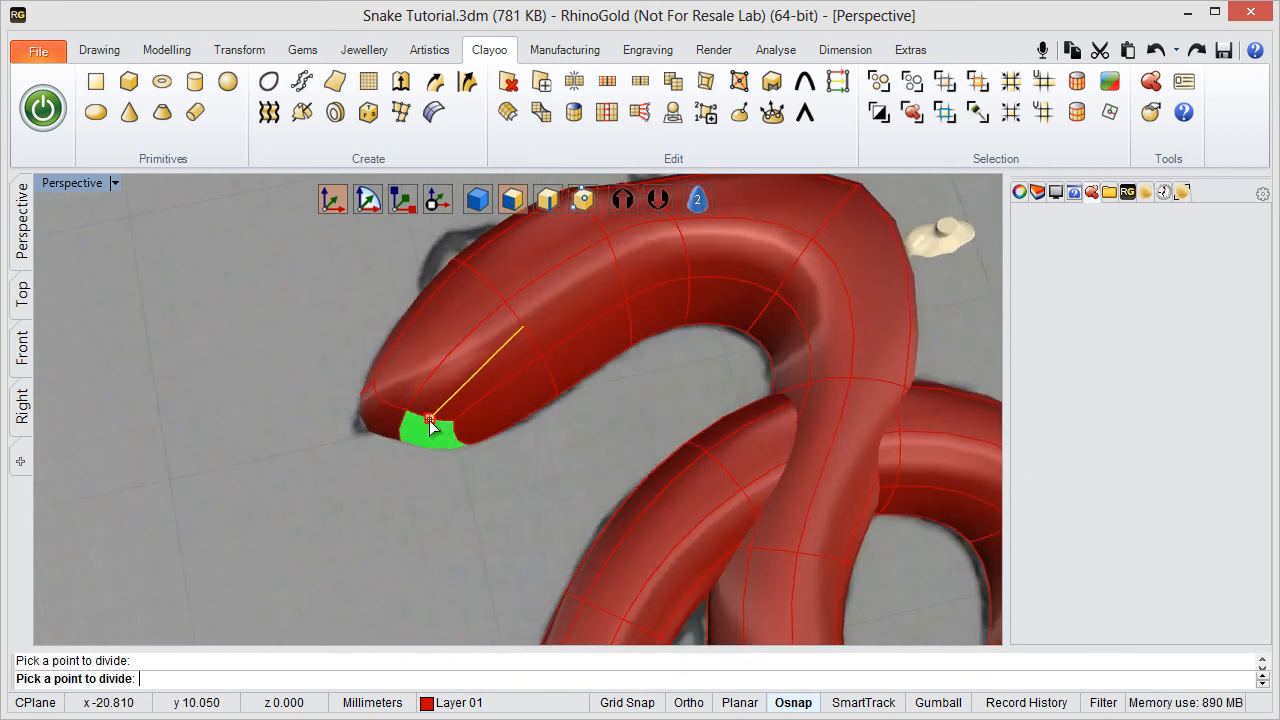
{"action": "mouse_move", "coordinate": [406, 491]}
{"action": "right_mouse_down"}
{"action": "mouse_move", "coordinate": [489, 263]}
{"action": "mouse_move", "coordinate": [453, 451]}
{"action": "right_mouse_up"}
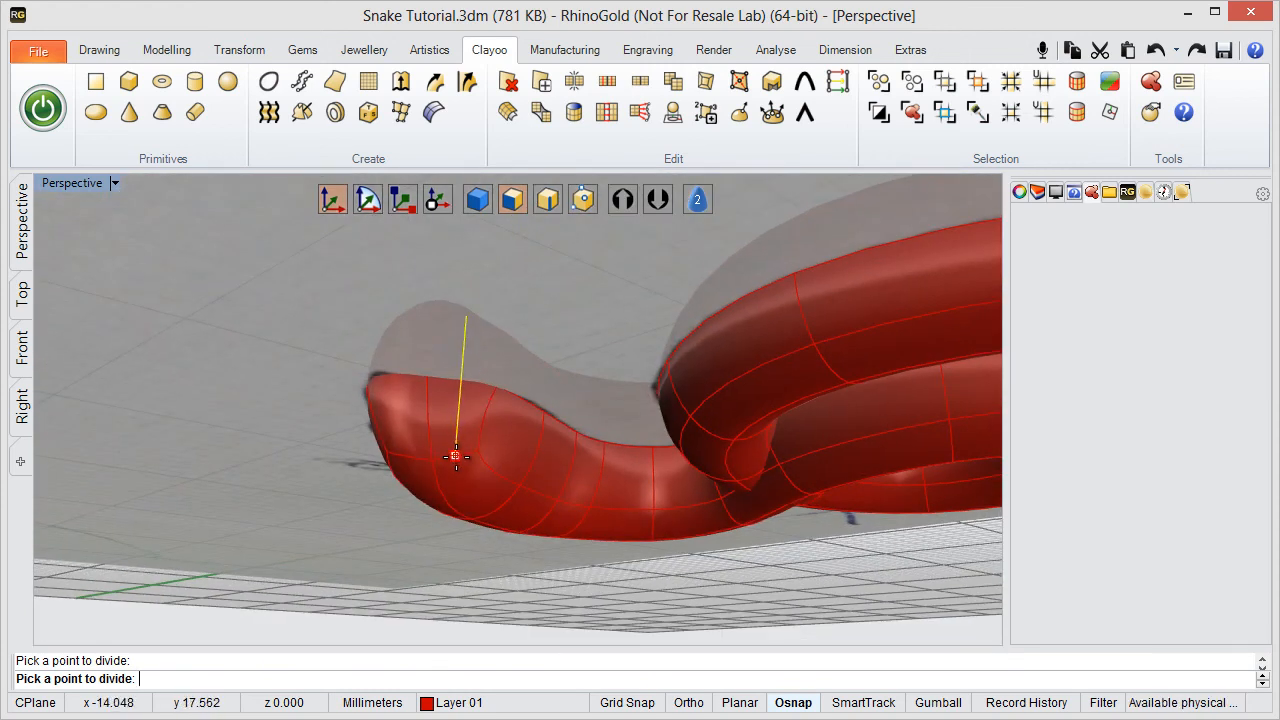
{"action": "key", "text": "Escape"}
{"action": "right_click_drag", "start_coordinate": [506, 329], "coordinate": [449, 113]}
{"action": "scroll", "coordinate": [424, 289], "scroll_direction": "up", "scroll_amount": 5}
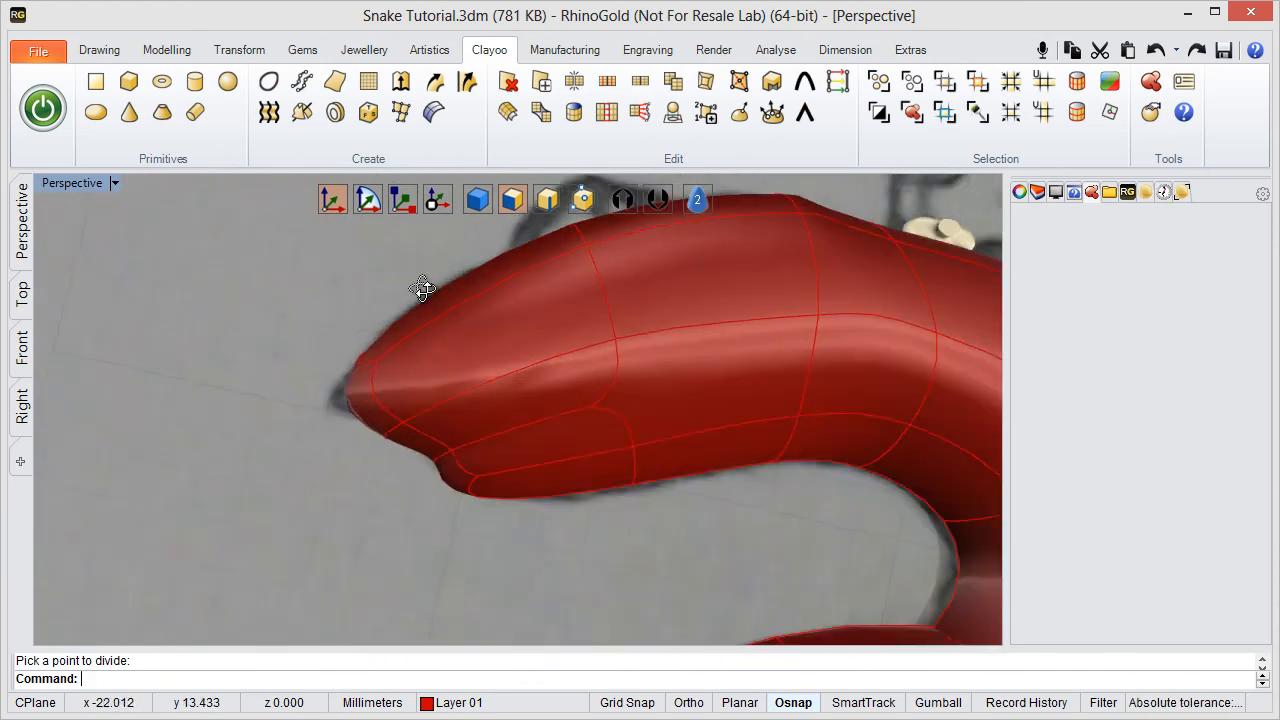
{"action": "right_click_drag", "start_coordinate": [424, 289], "coordinate": [433, 306]}
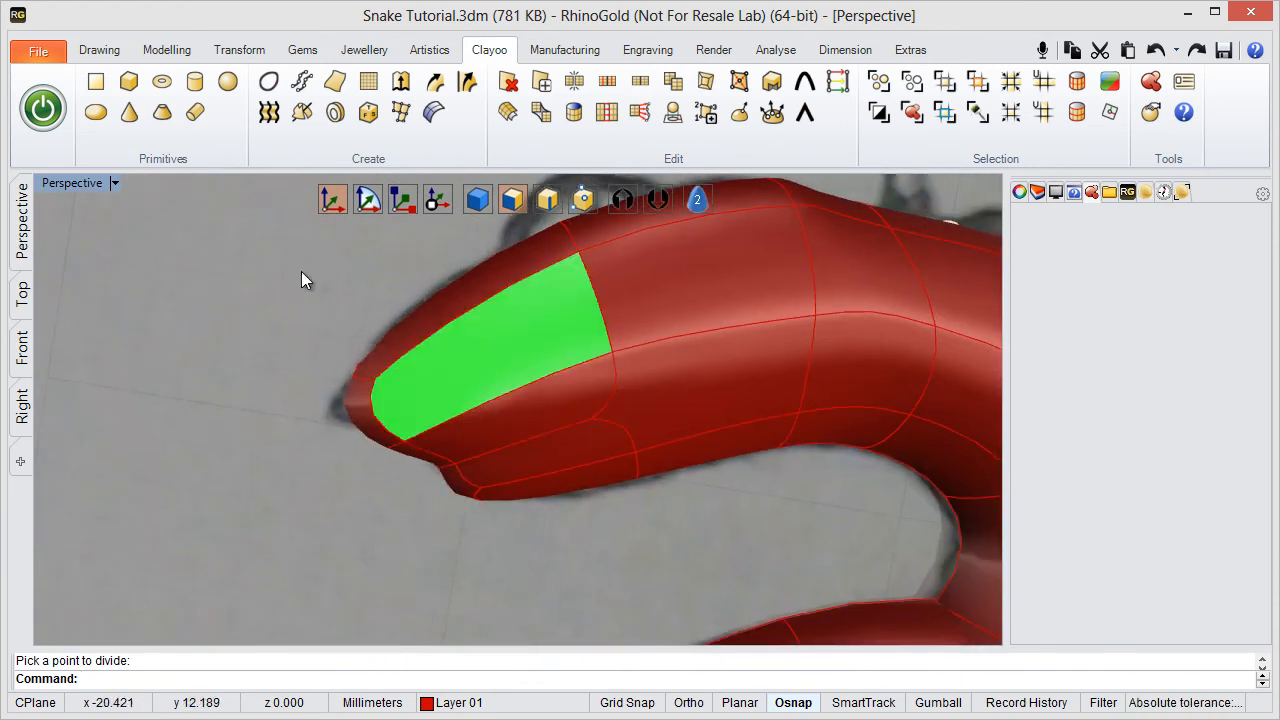
- Maximise the Top viewport on the snake's head and set its display mode to Shaded
{"action": "double_click", "coordinate": [101, 186]}
{"action": "double_click", "coordinate": [58, 184]}
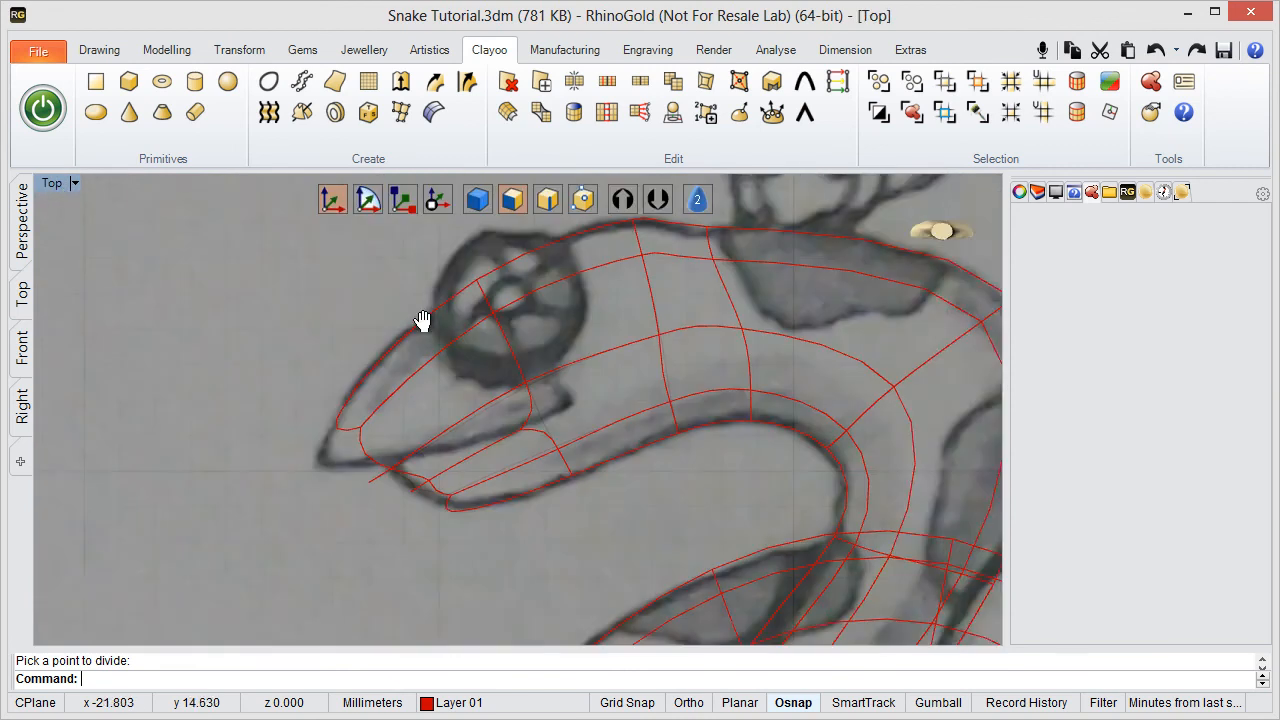
{"action": "left_click", "coordinate": [838, 210]}
{"action": "mouse_move", "coordinate": [876, 233]}
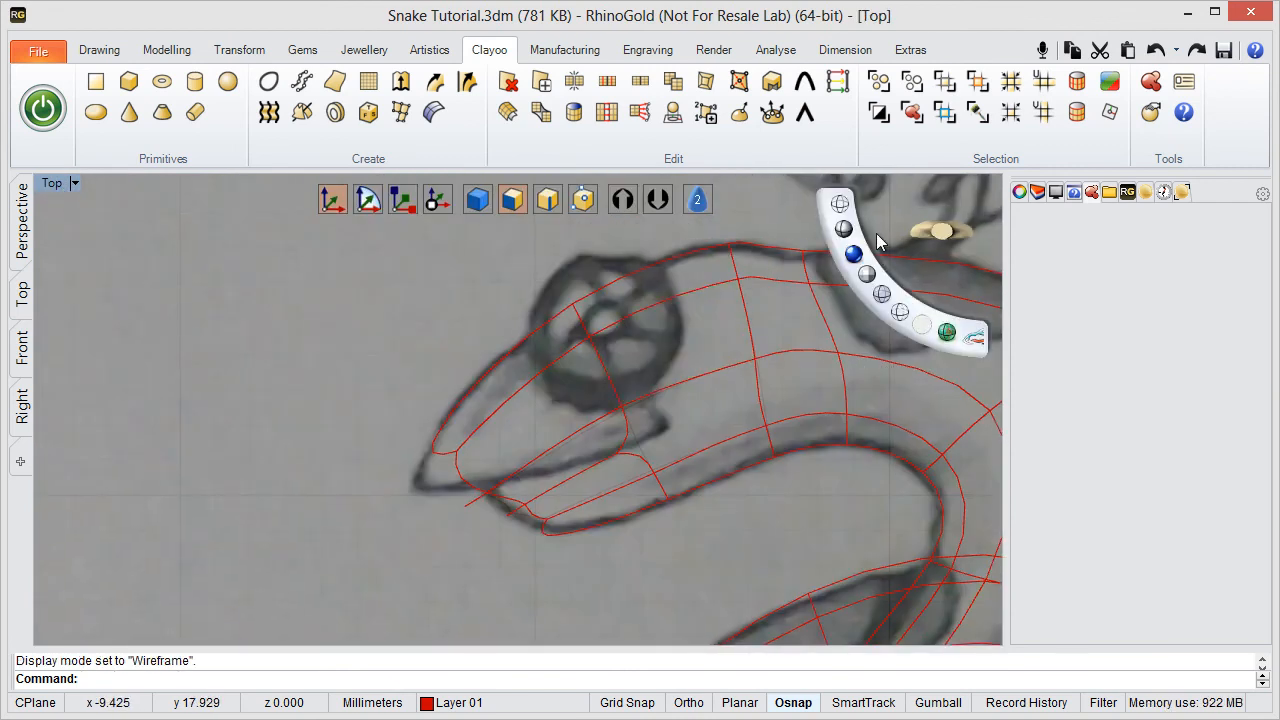
{"action": "left_click", "coordinate": [853, 254]}
{"action": "right_click_drag", "start_coordinate": [536, 384], "coordinate": [510, 379]}
{"action": "scroll", "coordinate": [392, 448], "scroll_direction": "up", "scroll_amount": 2}
{"action": "right_click_drag", "start_coordinate": [381, 412], "coordinate": [379, 357]}
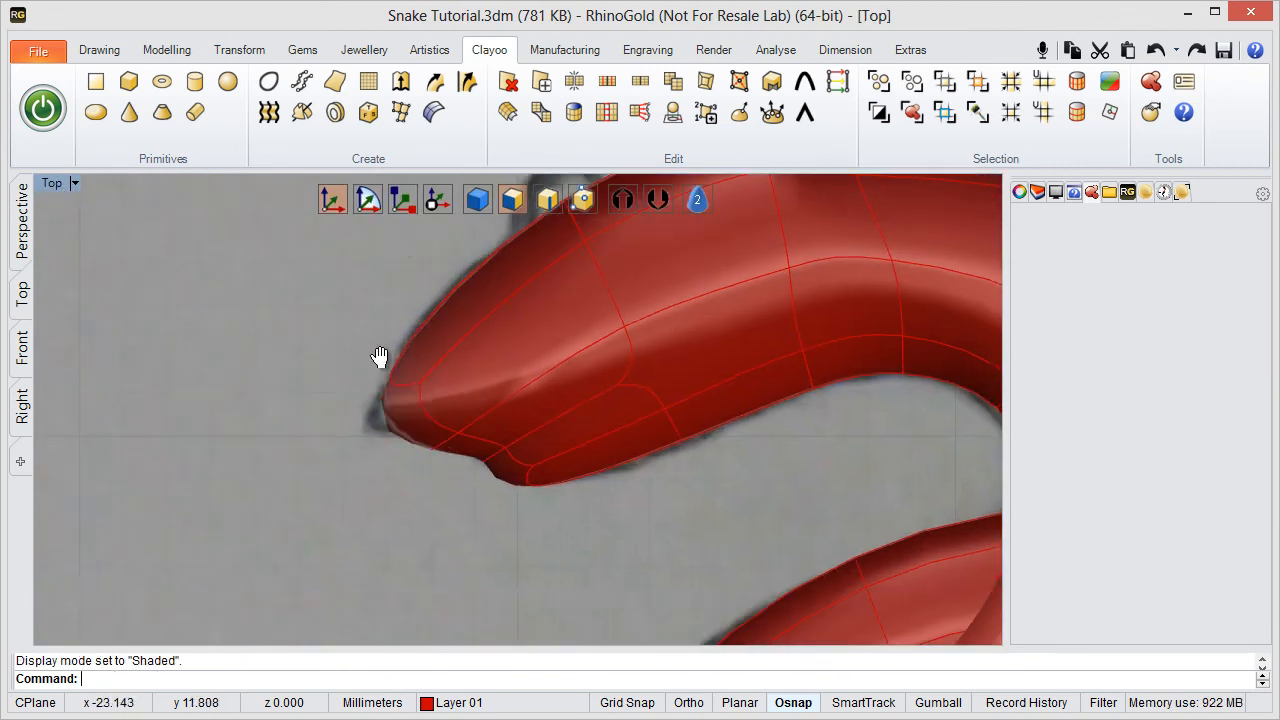
- With vertex editing in move mode, shift the upper vertex pair of the loop at the eye outward toward the sketched head outline
{"action": "left_click", "coordinate": [407, 432]}
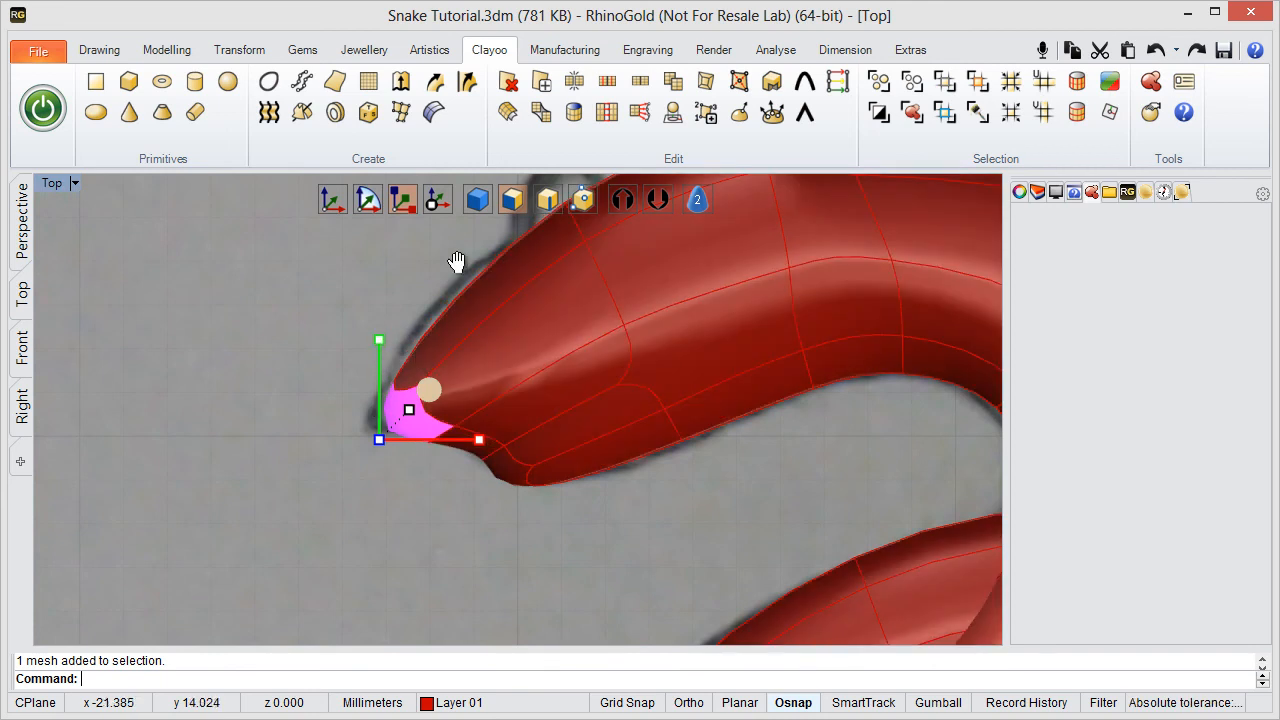
{"action": "mouse_move", "coordinate": [457, 262]}
{"action": "right_mouse_down"}
{"action": "mouse_move", "coordinate": [509, 346]}
{"action": "mouse_move", "coordinate": [490, 374]}
{"action": "right_mouse_up"}
{"action": "left_click_drag", "start_coordinate": [604, 357], "coordinate": [607, 357]}
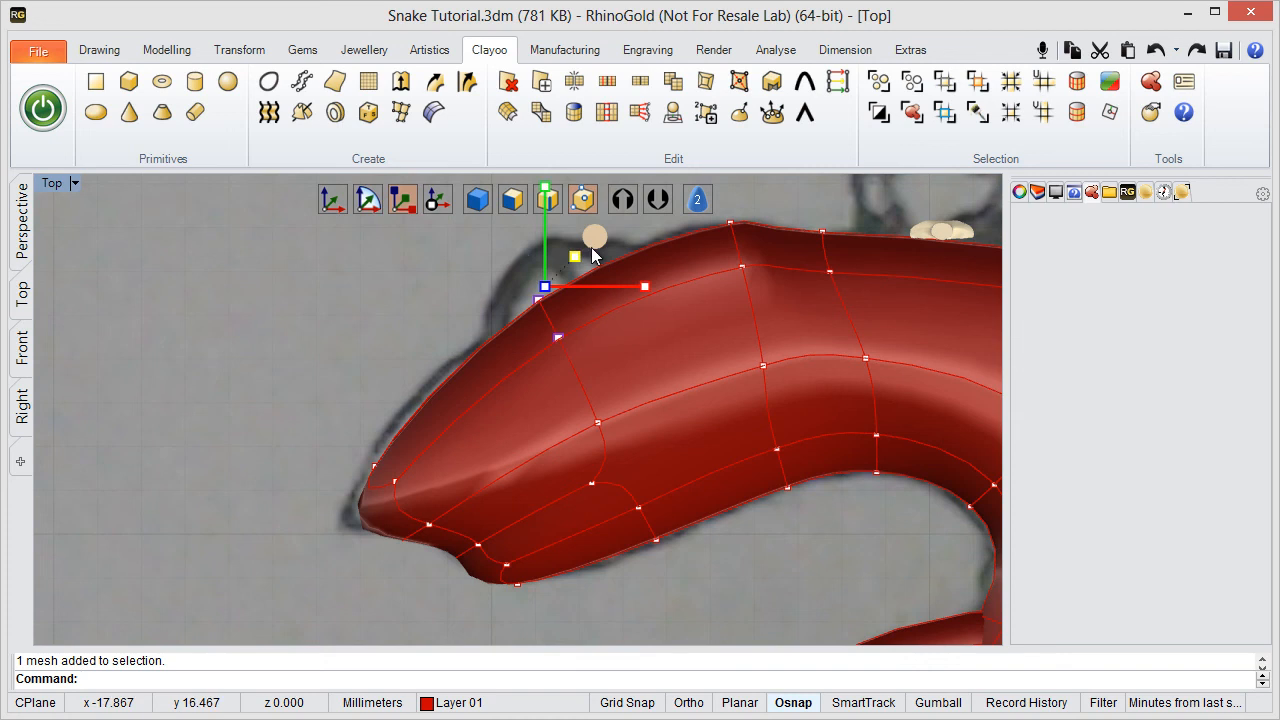
{"action": "left_click", "coordinate": [341, 208]}
{"action": "right_click_drag", "start_coordinate": [627, 246], "coordinate": [526, 324]}
{"action": "left_click_drag", "start_coordinate": [498, 311], "coordinate": [470, 311]}
- In move mode, shift the mouth line's rear corner vertex and its front vertex at the snout up and slightly forward
{"action": "right_click_drag", "start_coordinate": [249, 569], "coordinate": [276, 402]}
{"action": "left_click", "coordinate": [492, 371]}
{"action": "right_click_drag", "start_coordinate": [511, 386], "coordinate": [472, 424]}
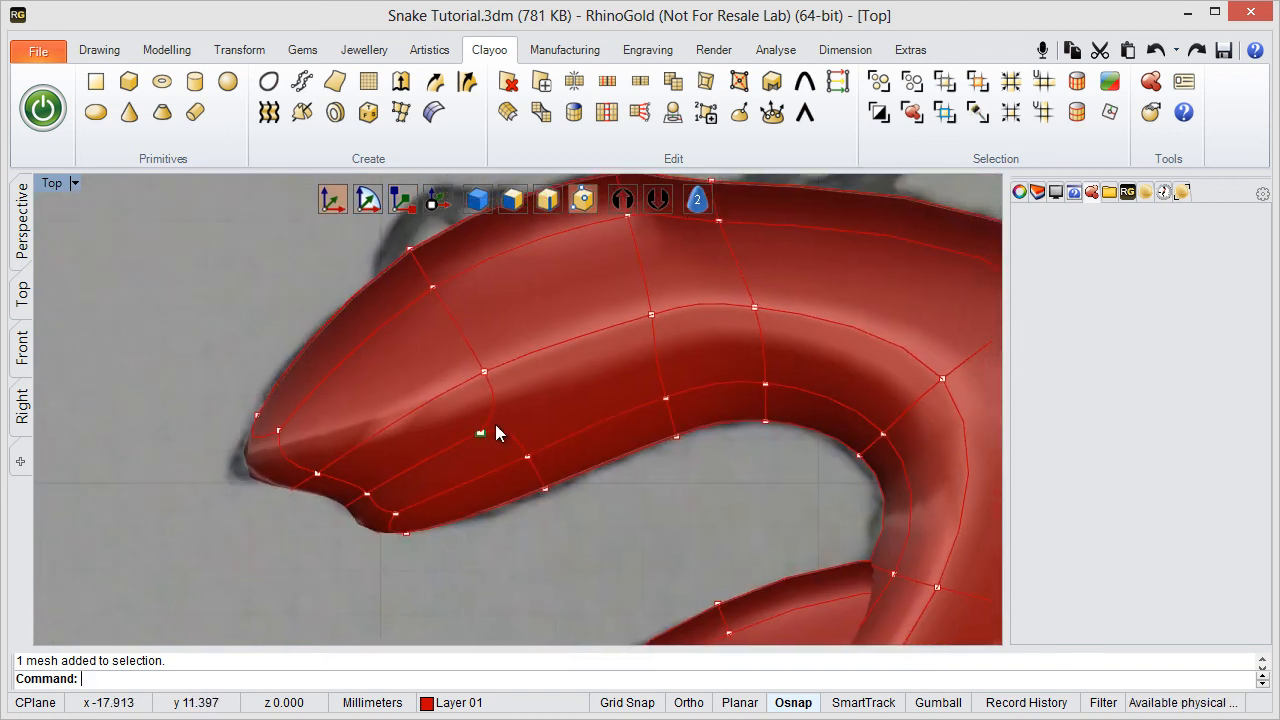
{"action": "left_click", "coordinate": [487, 428]}
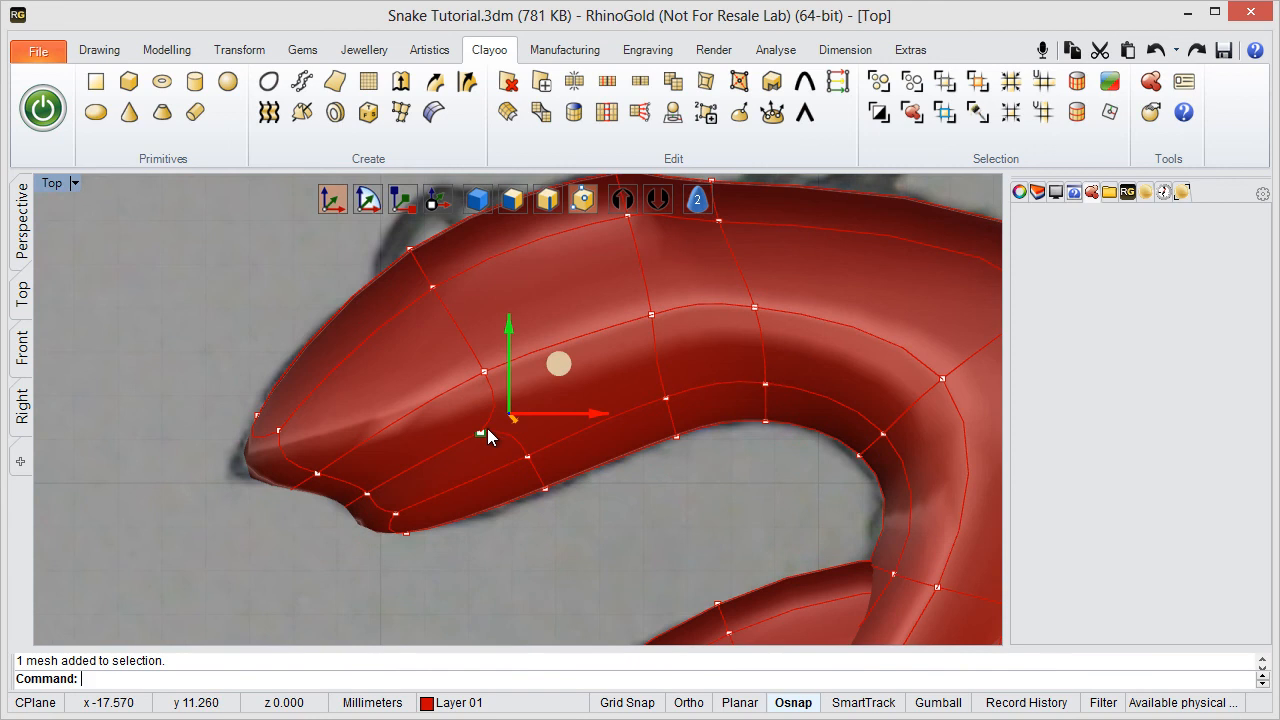
{"action": "left_click", "coordinate": [367, 495], "text": "shift"}
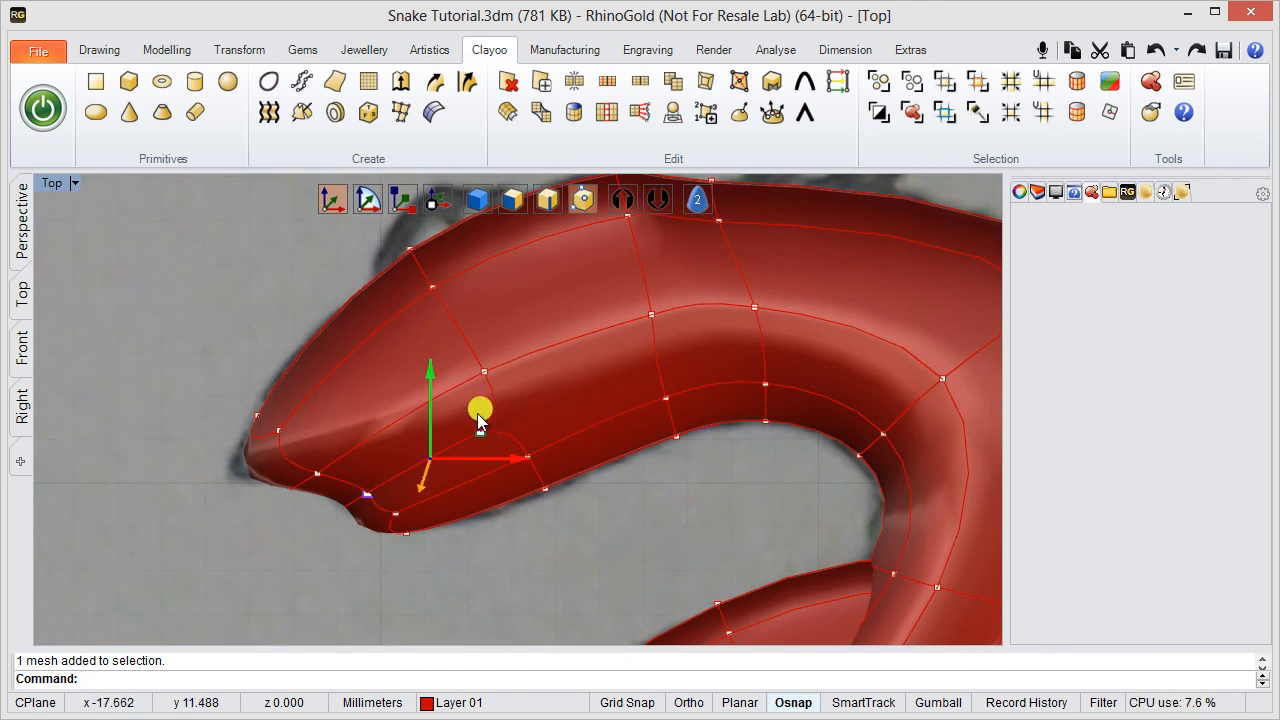
{"action": "left_click_drag", "start_coordinate": [477, 413], "coordinate": [459, 372]}
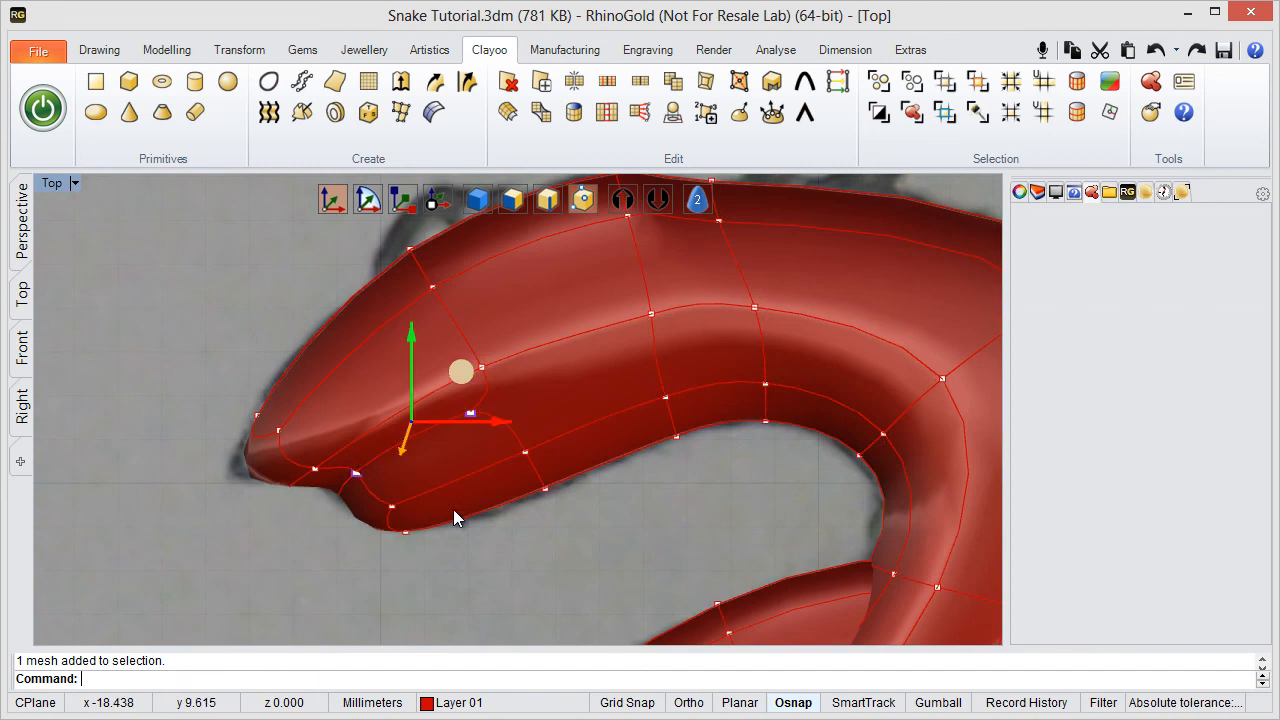
{"action": "left_click", "coordinate": [559, 547]}
{"action": "right_click_drag", "start_coordinate": [559, 547], "coordinate": [500, 563]}
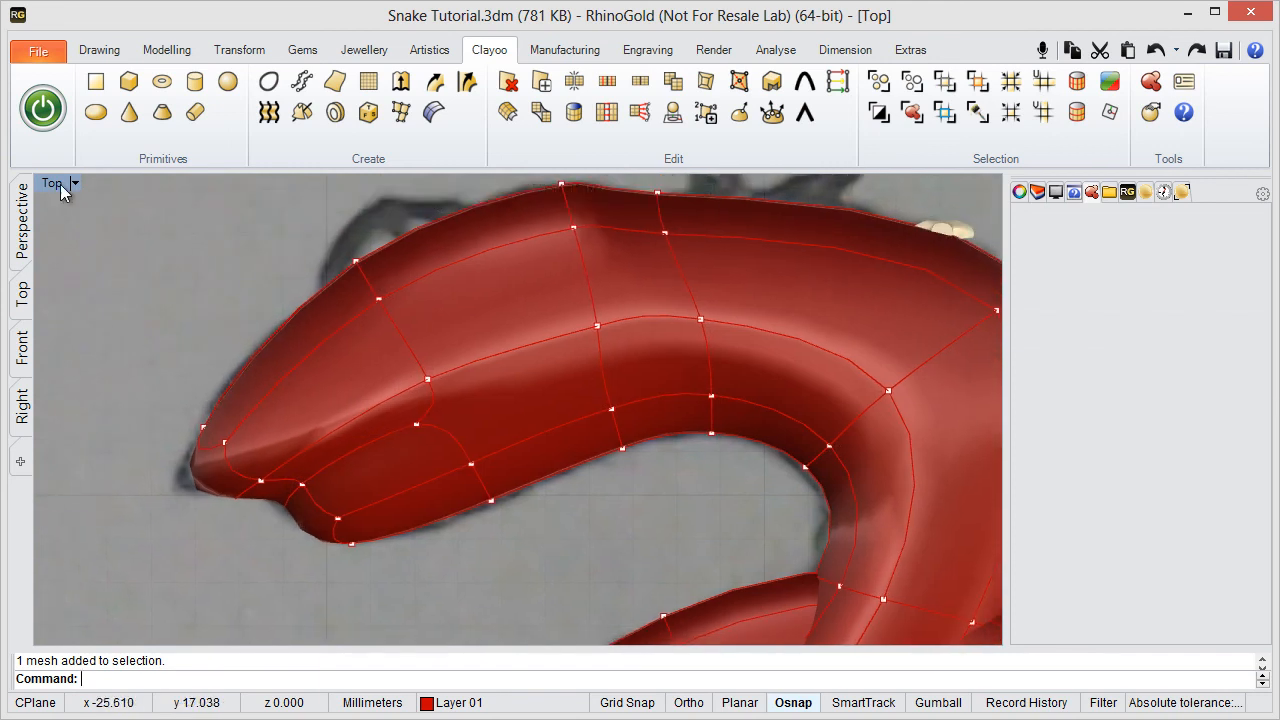
- In the maximised Perspective viewport, move the mouth's rear corner vertex further up and slightly back along the cheek
{"action": "double_click", "coordinate": [52, 183]}
{"action": "double_click", "coordinate": [562, 184]}
{"action": "right_click_drag", "start_coordinate": [442, 433], "coordinate": [450, 520]}
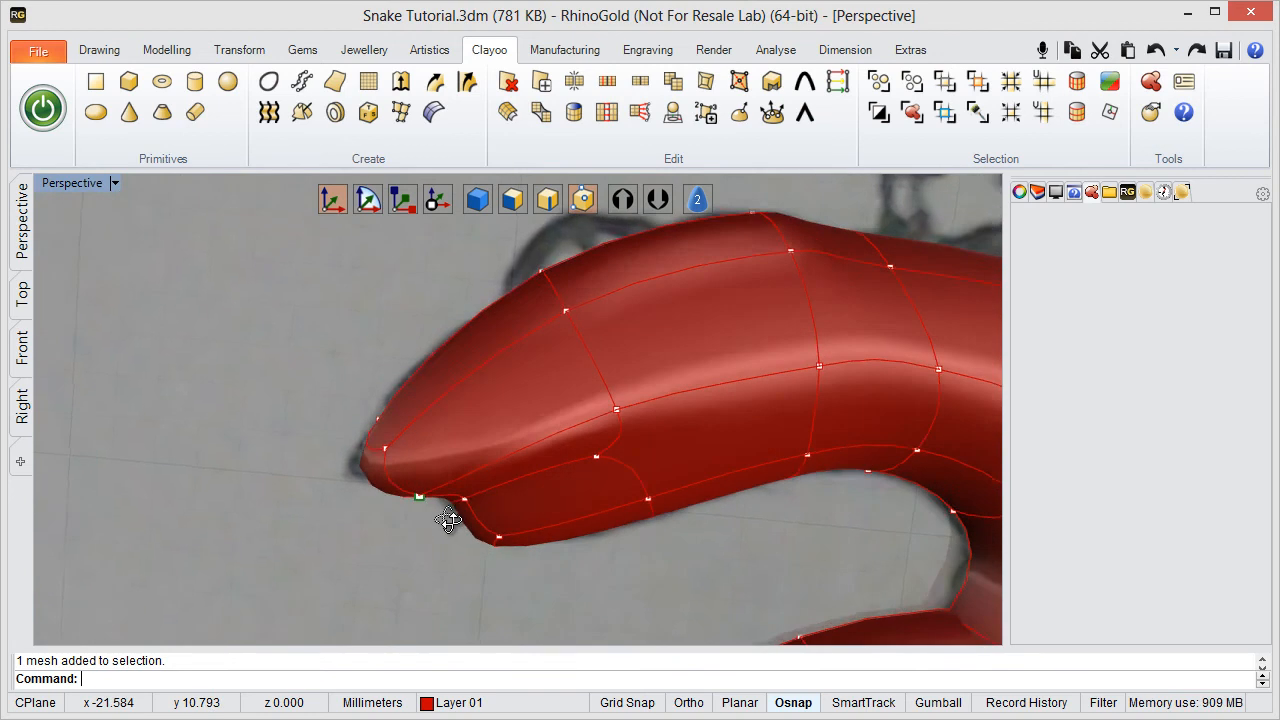
{"action": "scroll", "coordinate": [484, 482], "scroll_direction": "up", "scroll_amount": 2}
{"action": "right_click_drag", "start_coordinate": [603, 416], "coordinate": [508, 438], "text": "shift"}
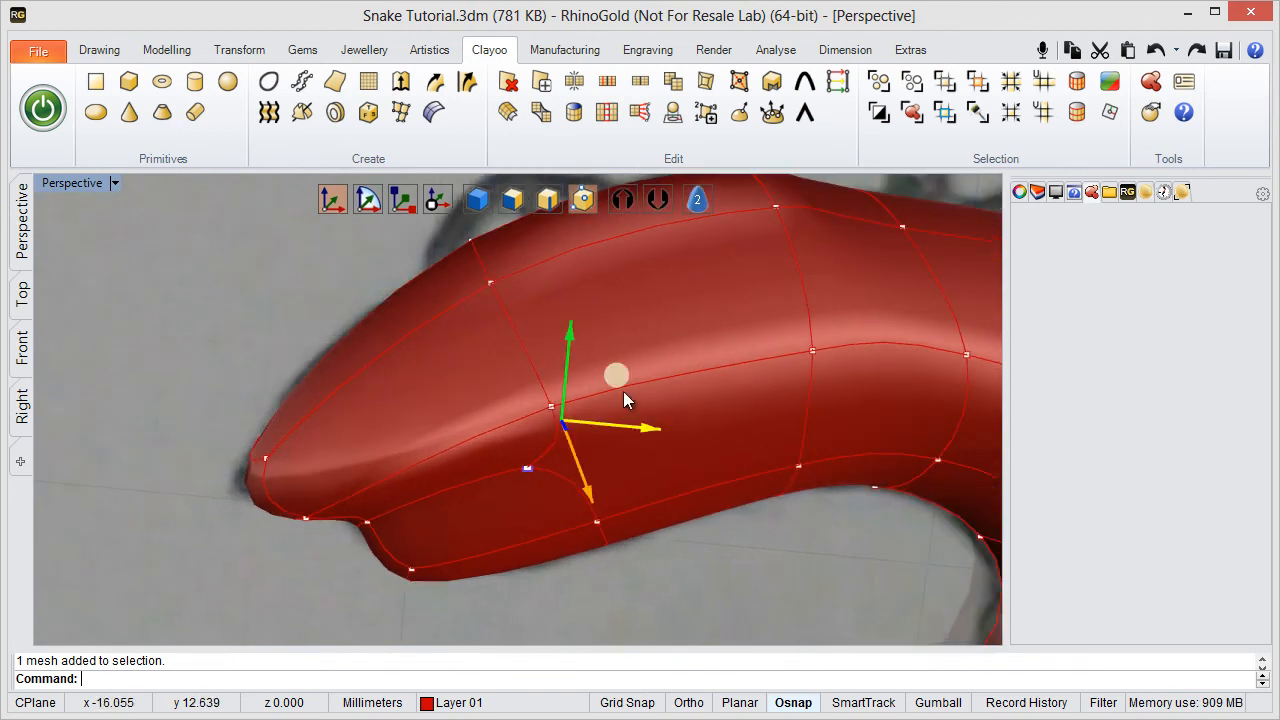
{"action": "left_click_drag", "start_coordinate": [614, 372], "coordinate": [630, 333]}
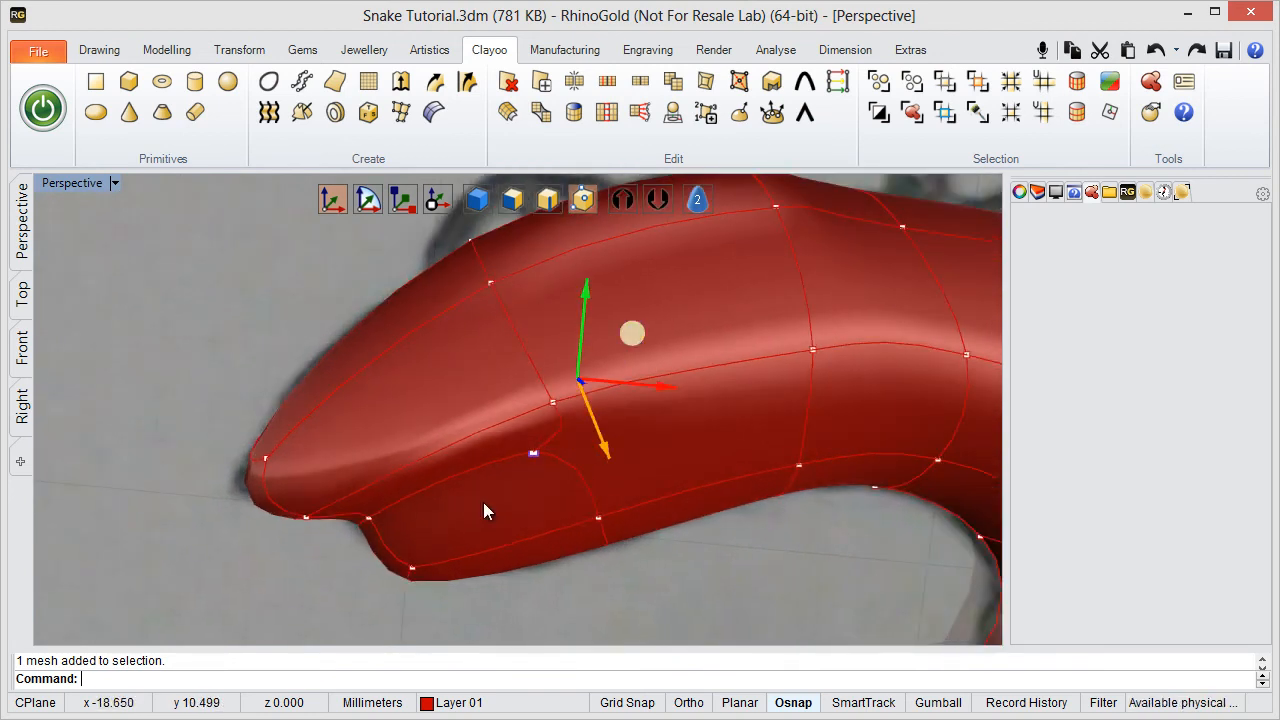
- Examine the shaped mouth and head, and the whole coiled snake body, from several angles and distances
{"action": "right_click_drag", "start_coordinate": [484, 503], "coordinate": [470, 431]}
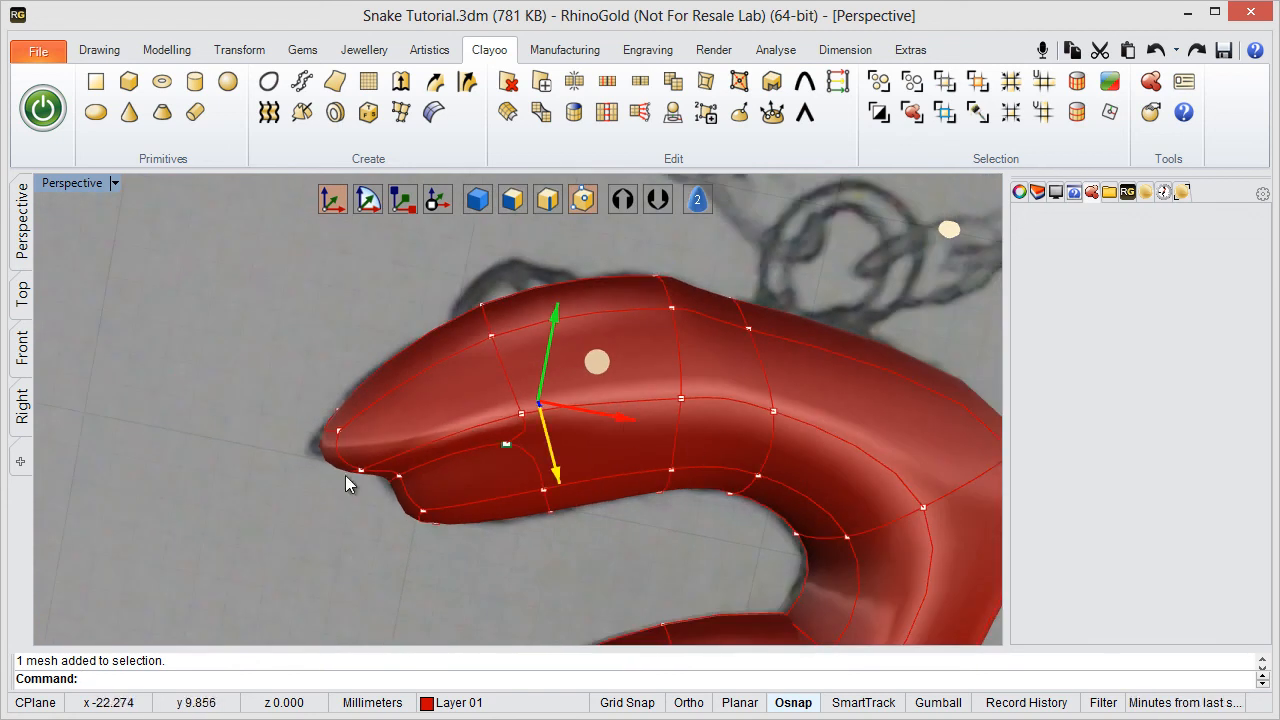
{"action": "scroll", "coordinate": [416, 440], "scroll_direction": "up", "scroll_amount": 5}
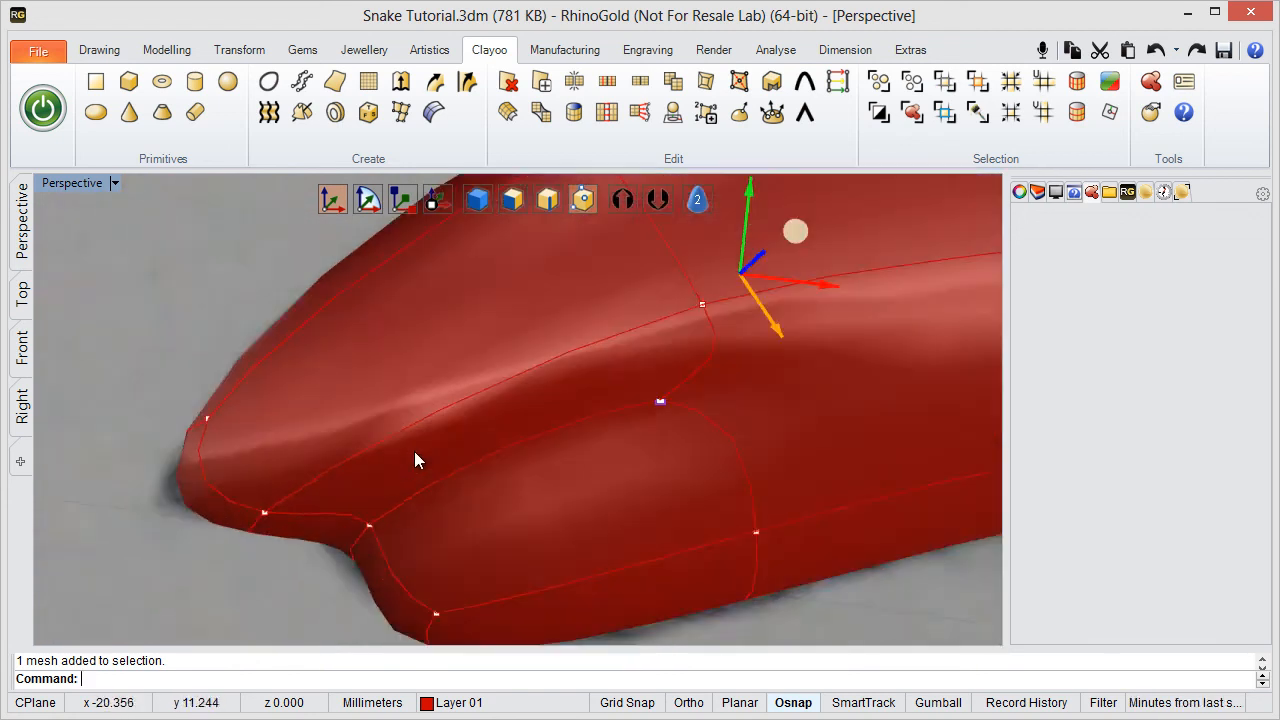
{"action": "right_click_drag", "start_coordinate": [386, 448], "coordinate": [426, 436]}
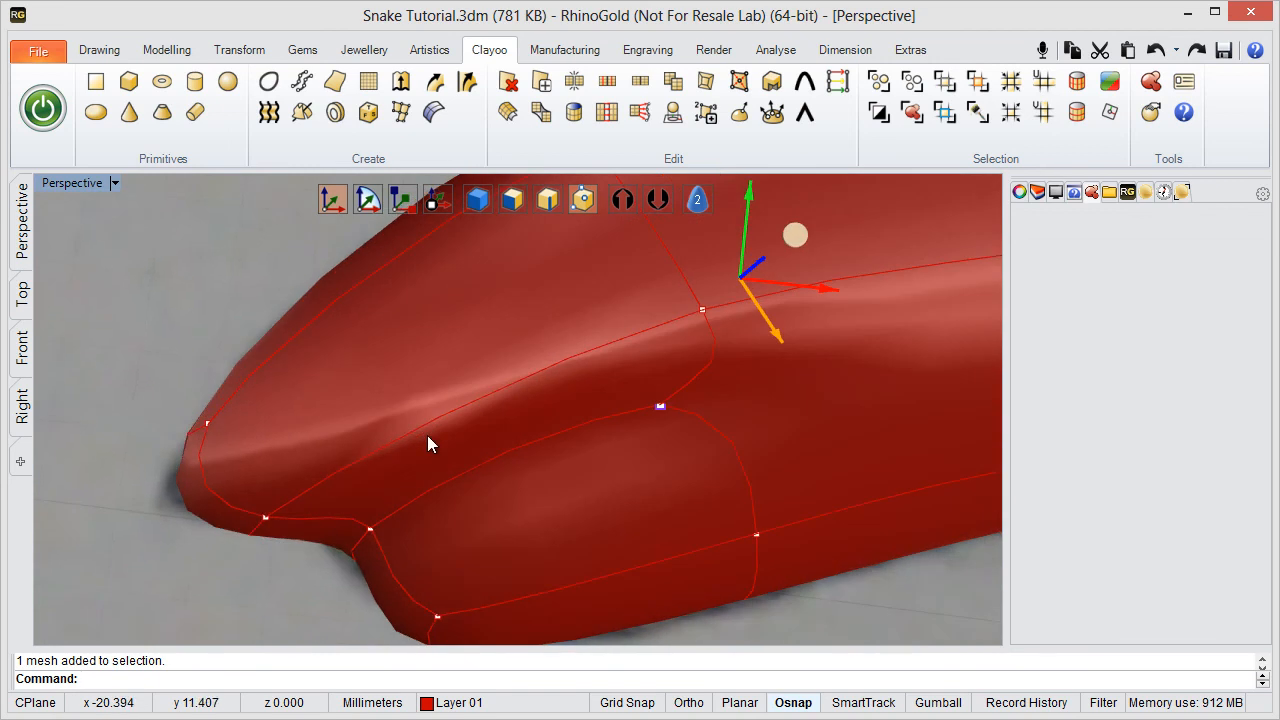
{"action": "right_click_drag", "start_coordinate": [472, 398], "coordinate": [515, 383]}
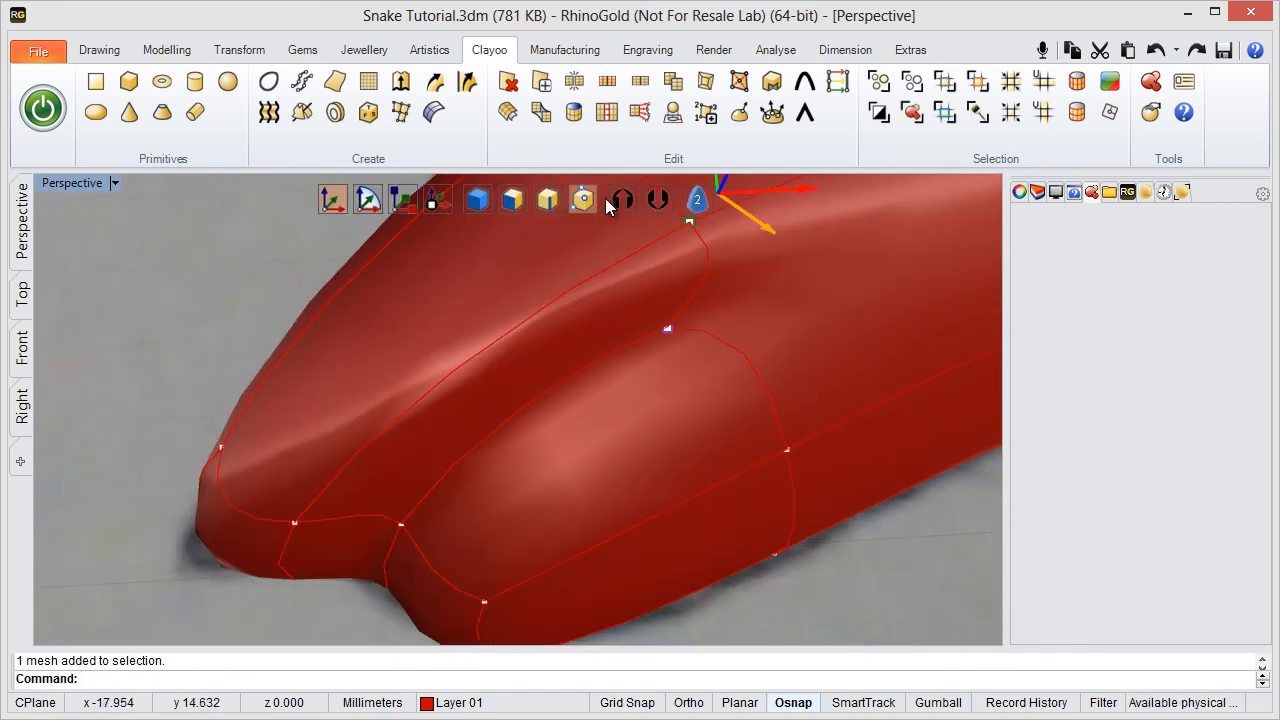
{"action": "scroll", "coordinate": [705, 321], "scroll_direction": "down", "scroll_amount": 6}
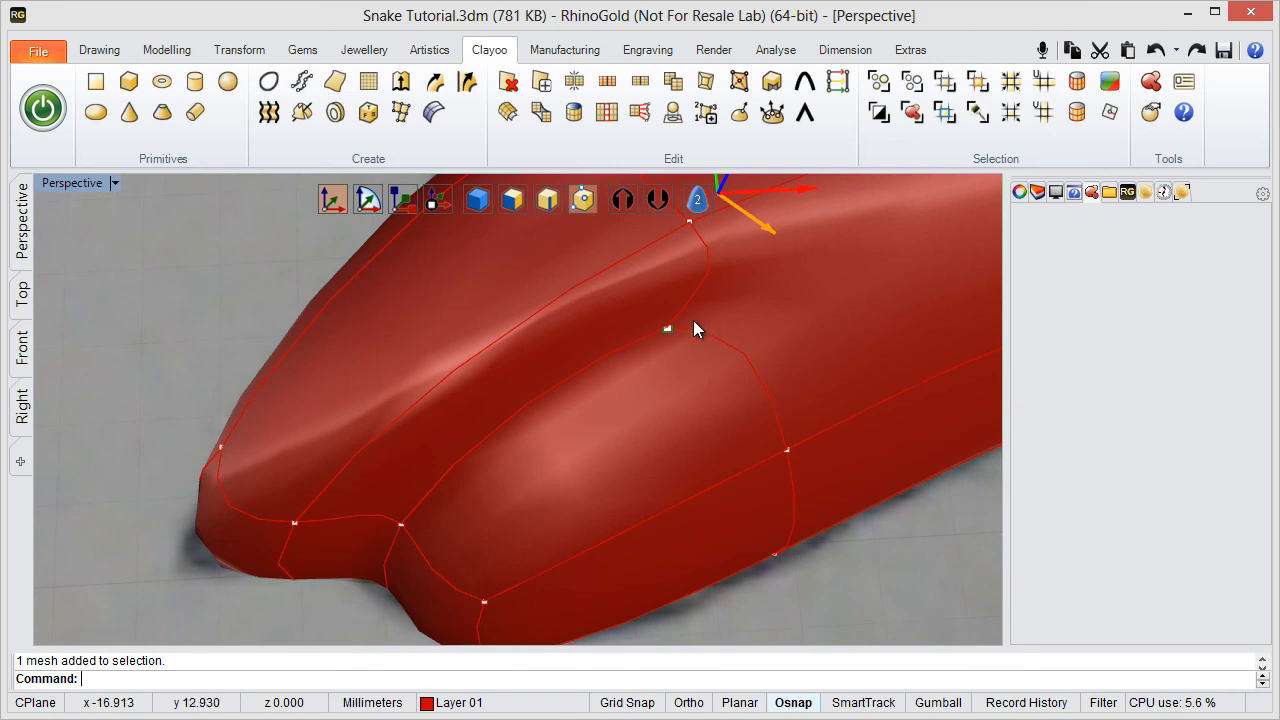
{"action": "mouse_move", "coordinate": [822, 368]}
{"action": "right_mouse_down", "text": "shift"}
{"action": "mouse_move", "coordinate": [535, 411]}
{"action": "mouse_move", "coordinate": [486, 472]}
{"action": "mouse_move", "coordinate": [509, 461]}
{"action": "mouse_move", "coordinate": [518, 366]}
{"action": "right_mouse_up", "text": "shift"}
{"action": "scroll", "coordinate": [535, 411], "scroll_direction": "down", "scroll_amount": 4}
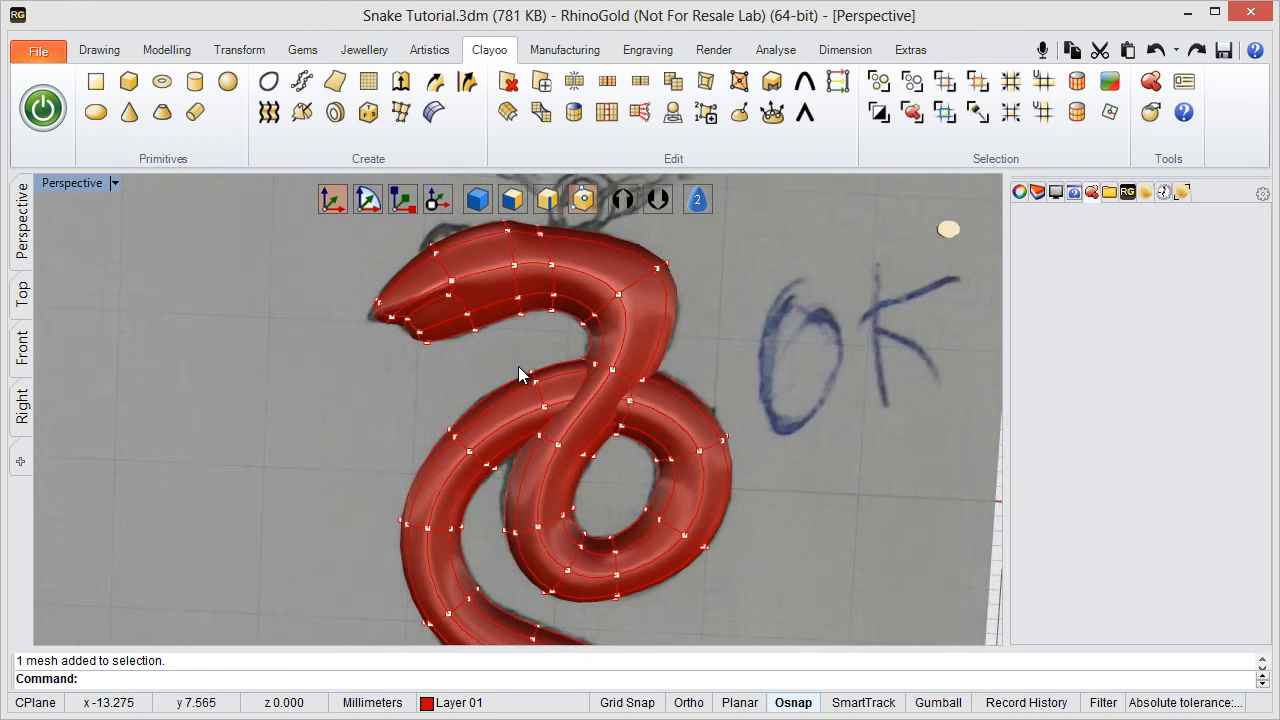
{"action": "scroll", "coordinate": [518, 367], "scroll_direction": "down", "scroll_amount": 3}
{"action": "right_click_drag", "start_coordinate": [549, 430], "coordinate": [405, 286]}
{"action": "scroll", "coordinate": [515, 413], "scroll_direction": "up", "scroll_amount": 4}
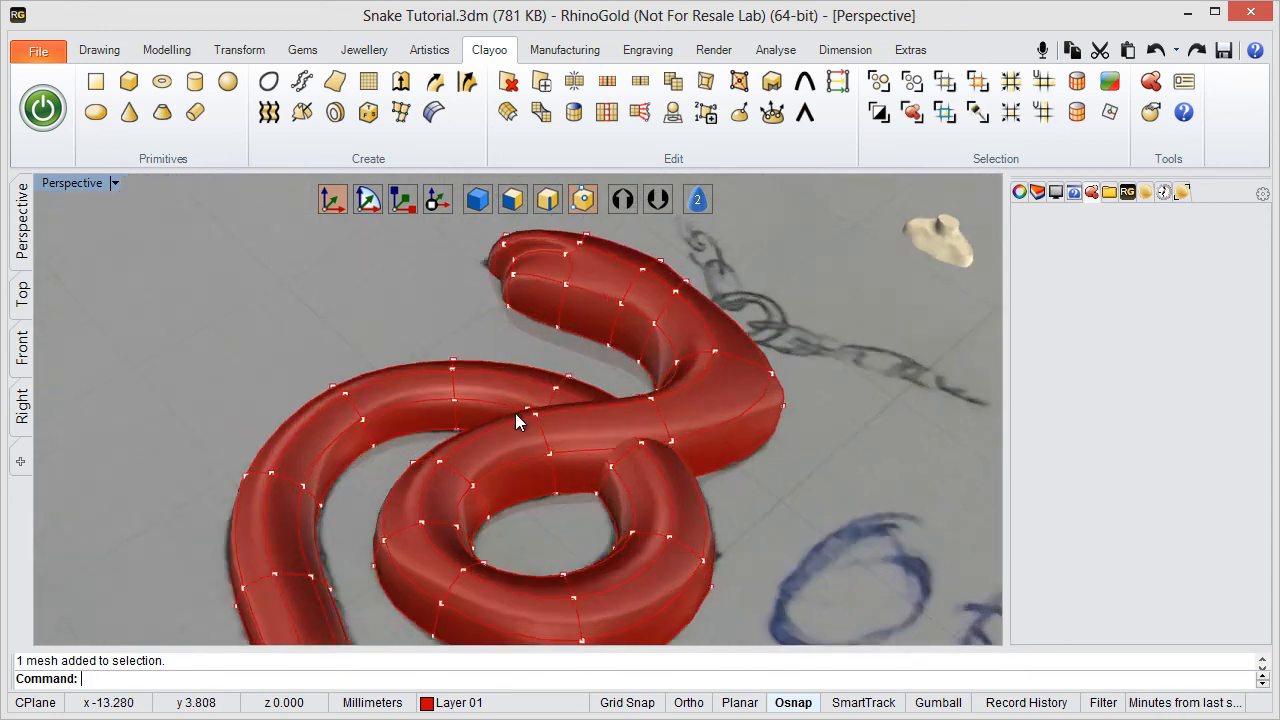
{"action": "mouse_move", "coordinate": [515, 413]}
{"action": "right_mouse_down"}
{"action": "mouse_move", "coordinate": [758, 448]}
{"action": "mouse_move", "coordinate": [666, 477]}
{"action": "mouse_move", "coordinate": [649, 520]}
{"action": "mouse_move", "coordinate": [600, 480]}
{"action": "right_mouse_up"}
{"action": "scroll", "coordinate": [758, 448], "scroll_direction": "down", "scroll_amount": 3}
- Switch to face editing, view the snake edge-on, and maximise the Right viewport
{"action": "left_click", "coordinate": [523, 206]}
{"action": "right_click_drag", "start_coordinate": [411, 427], "coordinate": [370, 350]}
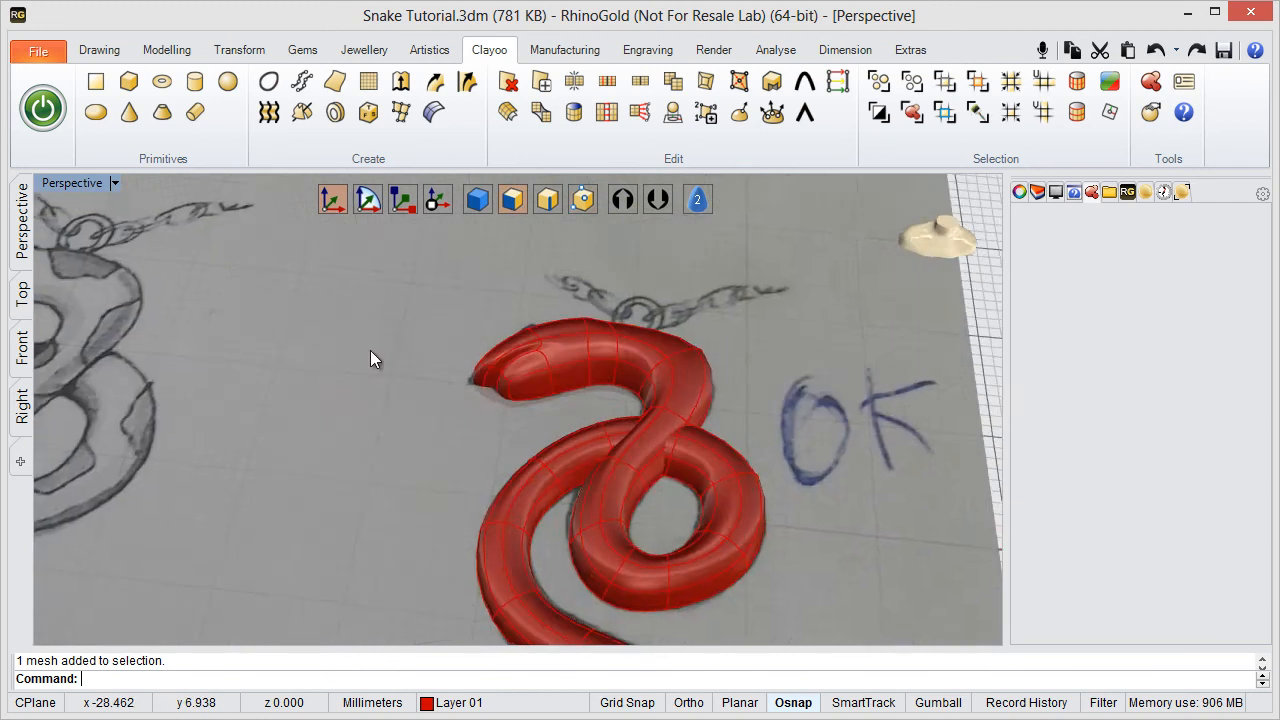
{"action": "scroll", "coordinate": [372, 352], "scroll_direction": "down", "scroll_amount": 4}
{"action": "right_click_drag", "start_coordinate": [459, 433], "coordinate": [402, 393]}
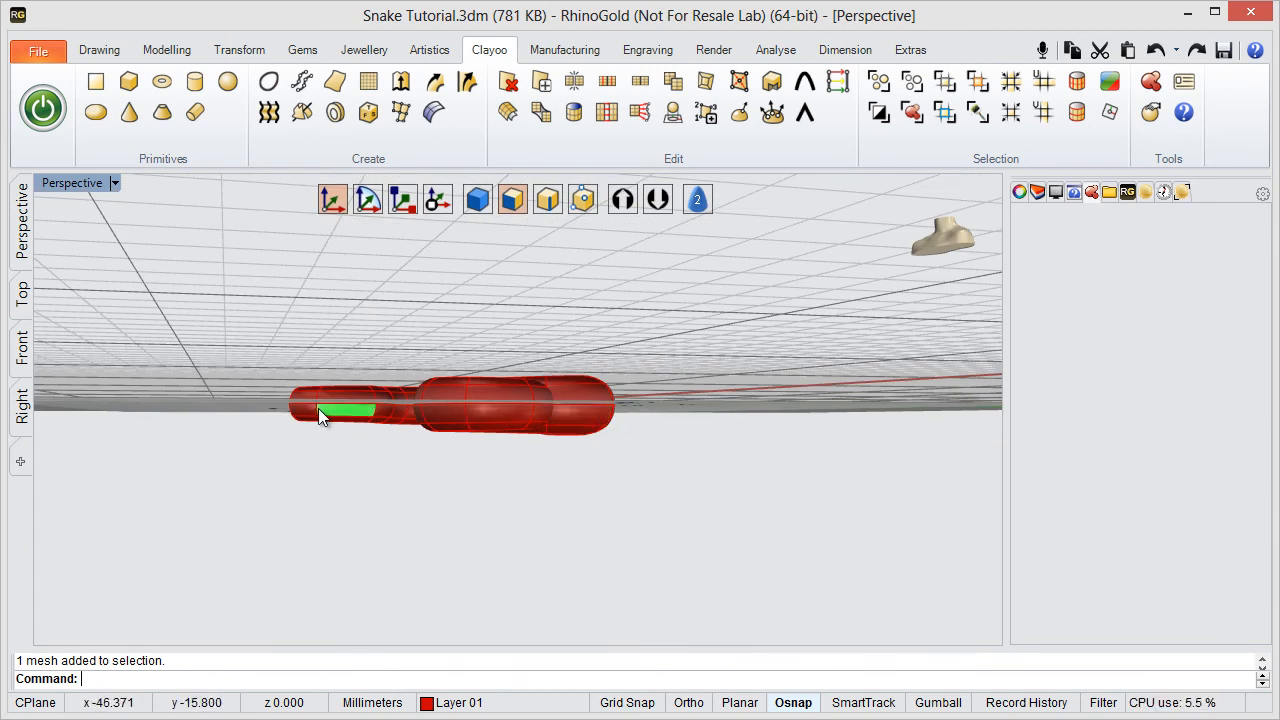
{"action": "right_click_drag", "start_coordinate": [473, 366], "coordinate": [393, 432]}
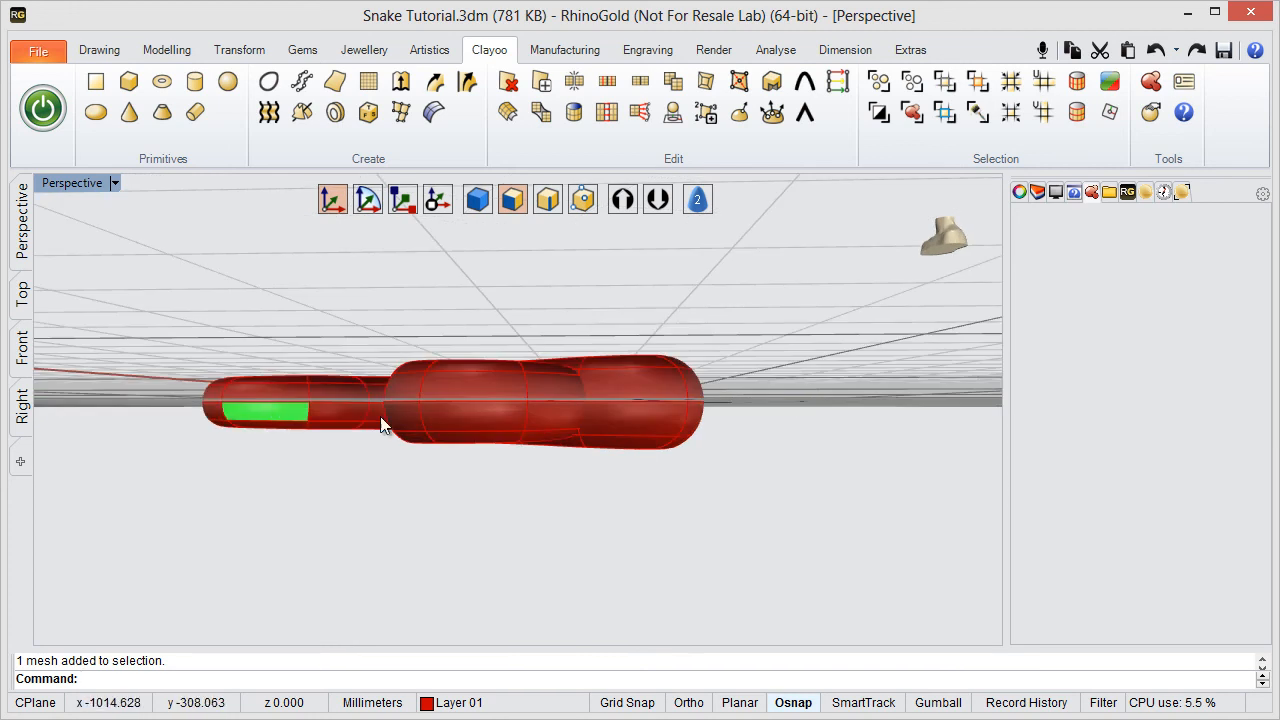
{"action": "double_click", "coordinate": [66, 184]}
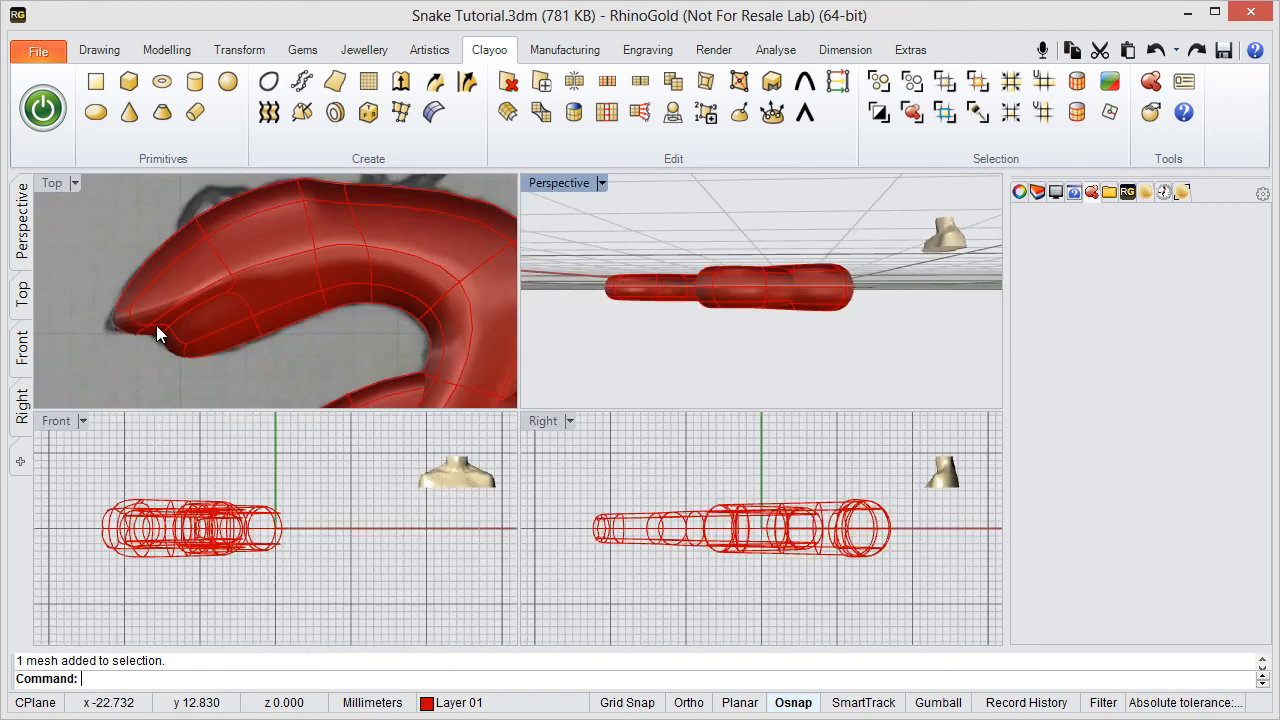
{"action": "double_click", "coordinate": [544, 421]}
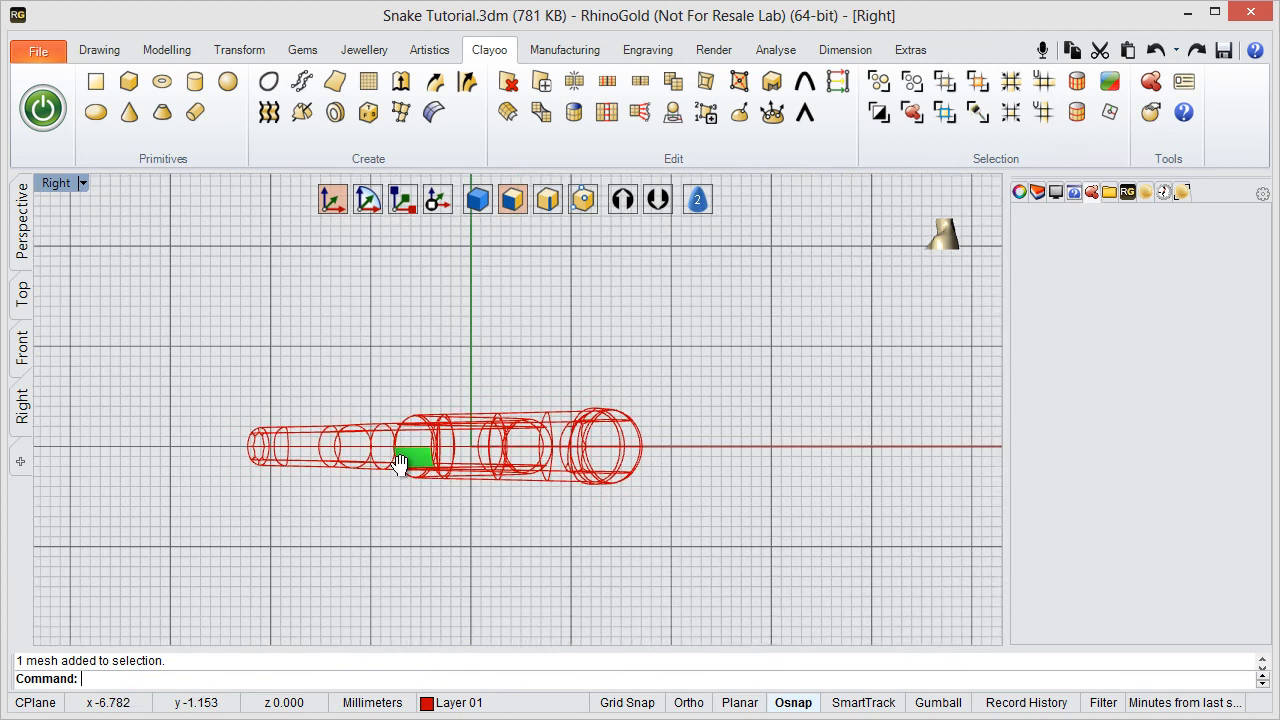
- Select all faces along the underside of the snake body, scale them vertically to flatten the base, and clear the selection
{"action": "right_click_drag", "start_coordinate": [399, 463], "coordinate": [396, 470]}
{"action": "left_click_drag", "start_coordinate": [206, 465], "coordinate": [195, 459]}
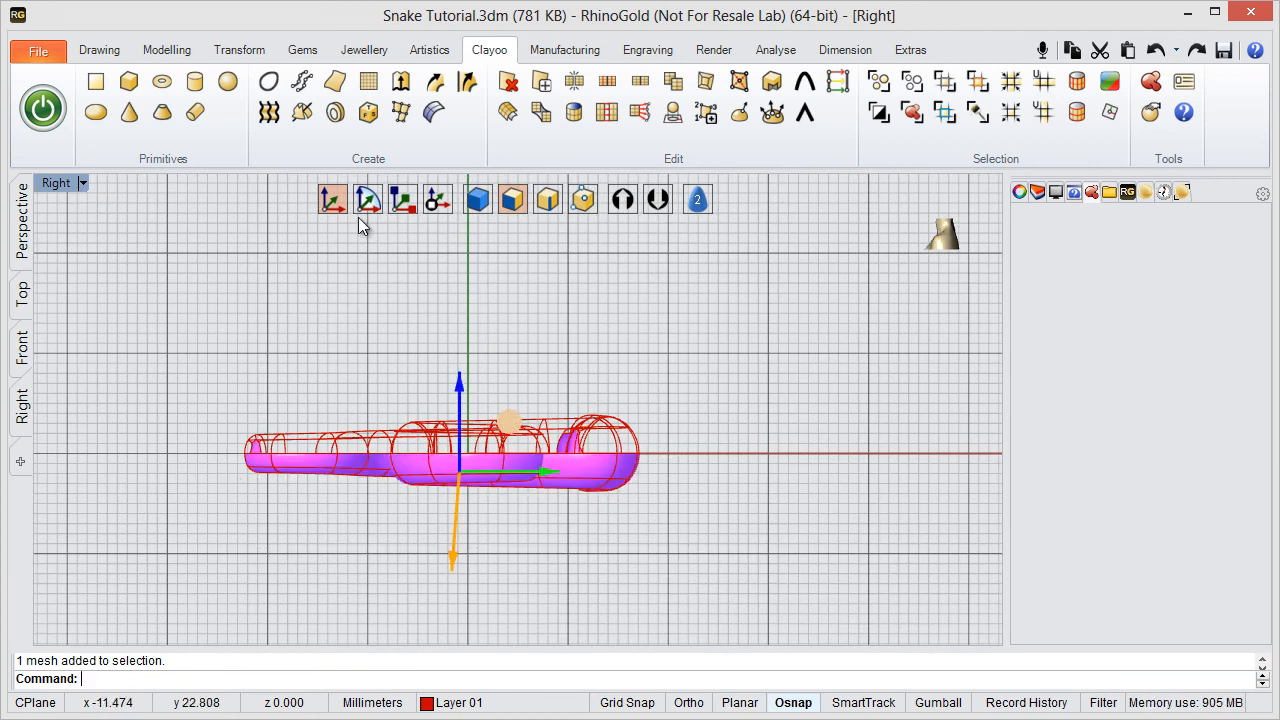
{"action": "left_click", "coordinate": [405, 200]}
{"action": "scroll", "coordinate": [371, 417], "scroll_direction": "up", "scroll_amount": 3}
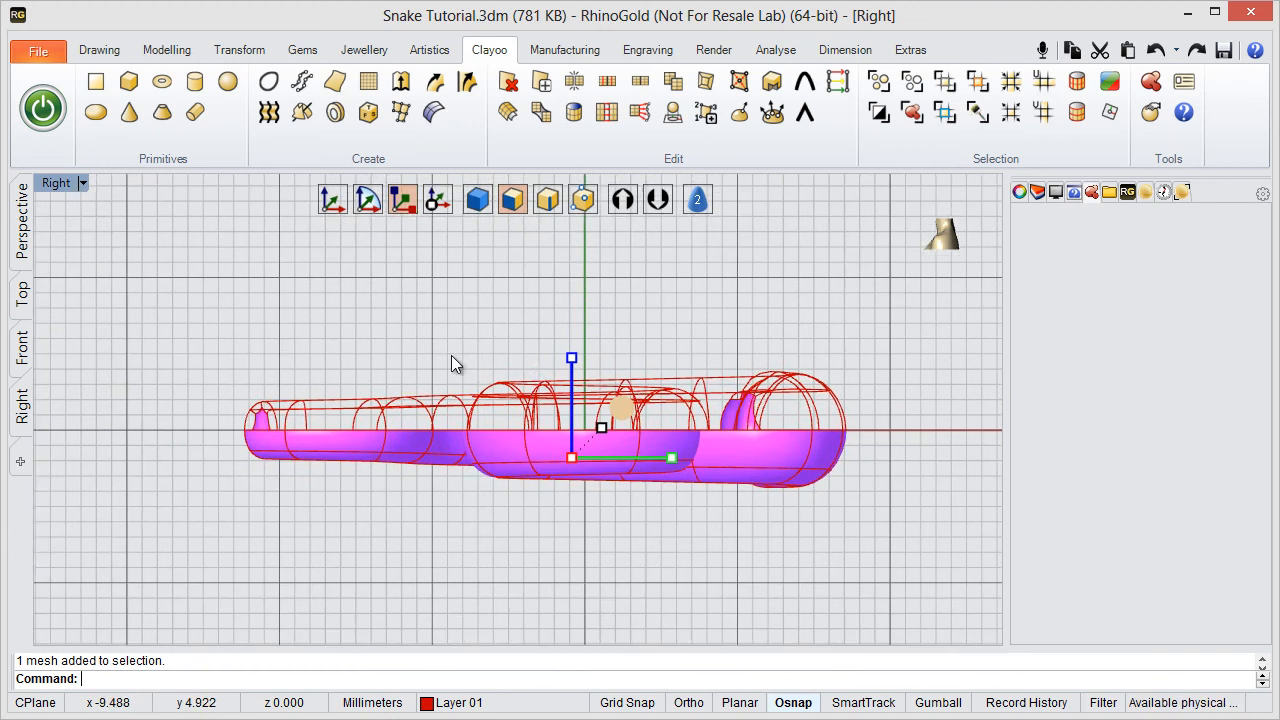
{"action": "mouse_move", "coordinate": [580, 378]}
{"action": "left_mouse_down"}
{"action": "mouse_move", "coordinate": [581, 453]}
{"action": "mouse_move", "coordinate": [583, 394]}
{"action": "left_mouse_up"}
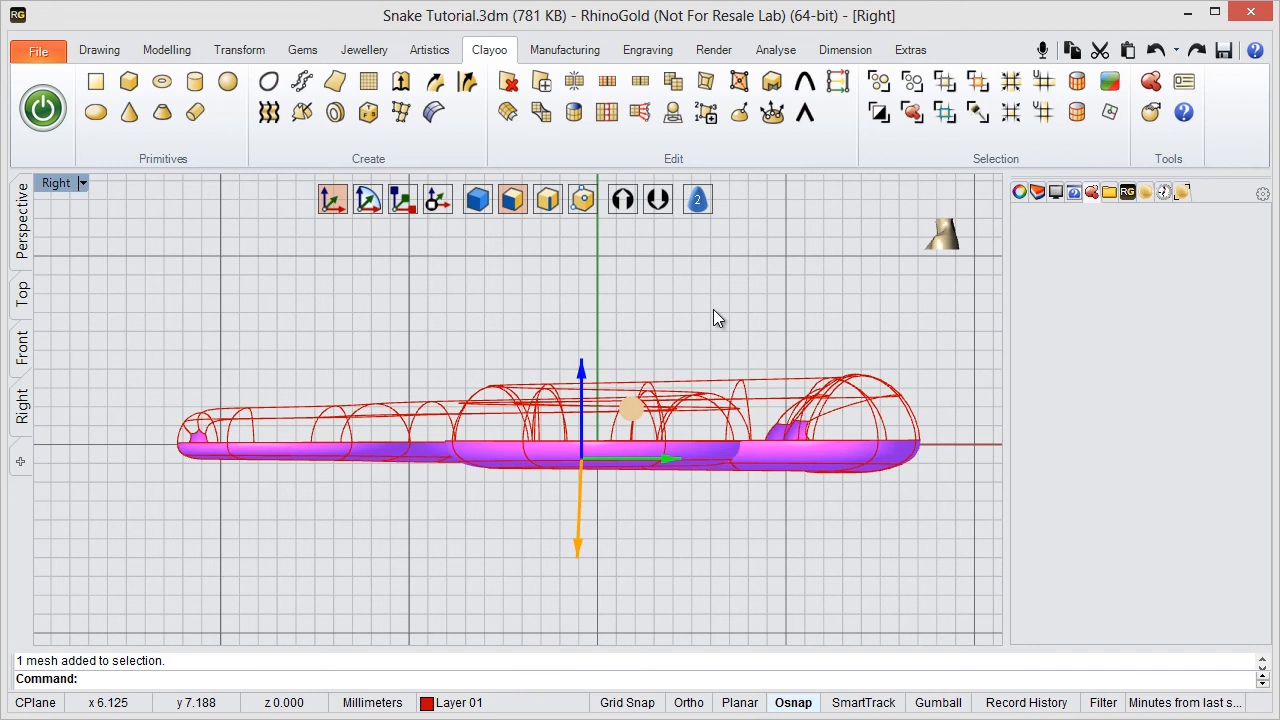
{"action": "key", "text": "Escape"}
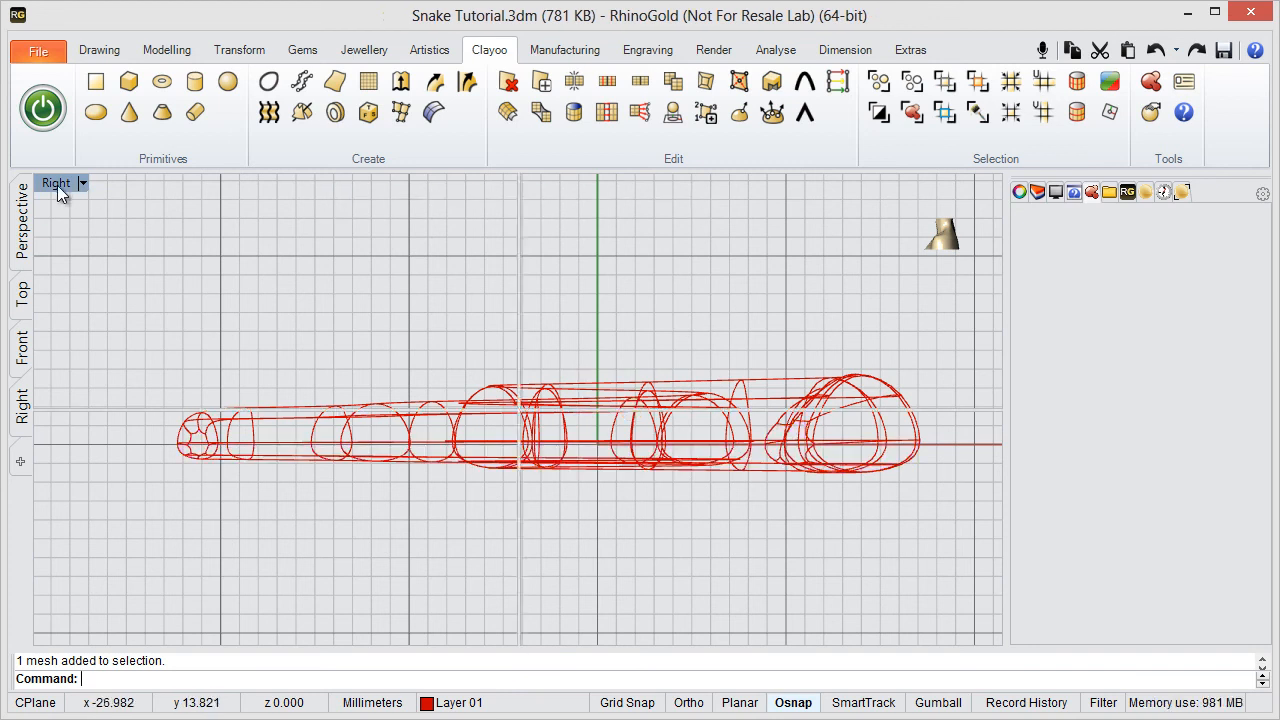
- Try to raise the edge loop where the neck crosses the coil in the Perspective viewport, and undo the lift
{"action": "double_click", "coordinate": [57, 184]}
{"action": "double_click", "coordinate": [563, 183]}
{"action": "right_click_drag", "start_coordinate": [517, 357], "coordinate": [607, 323]}
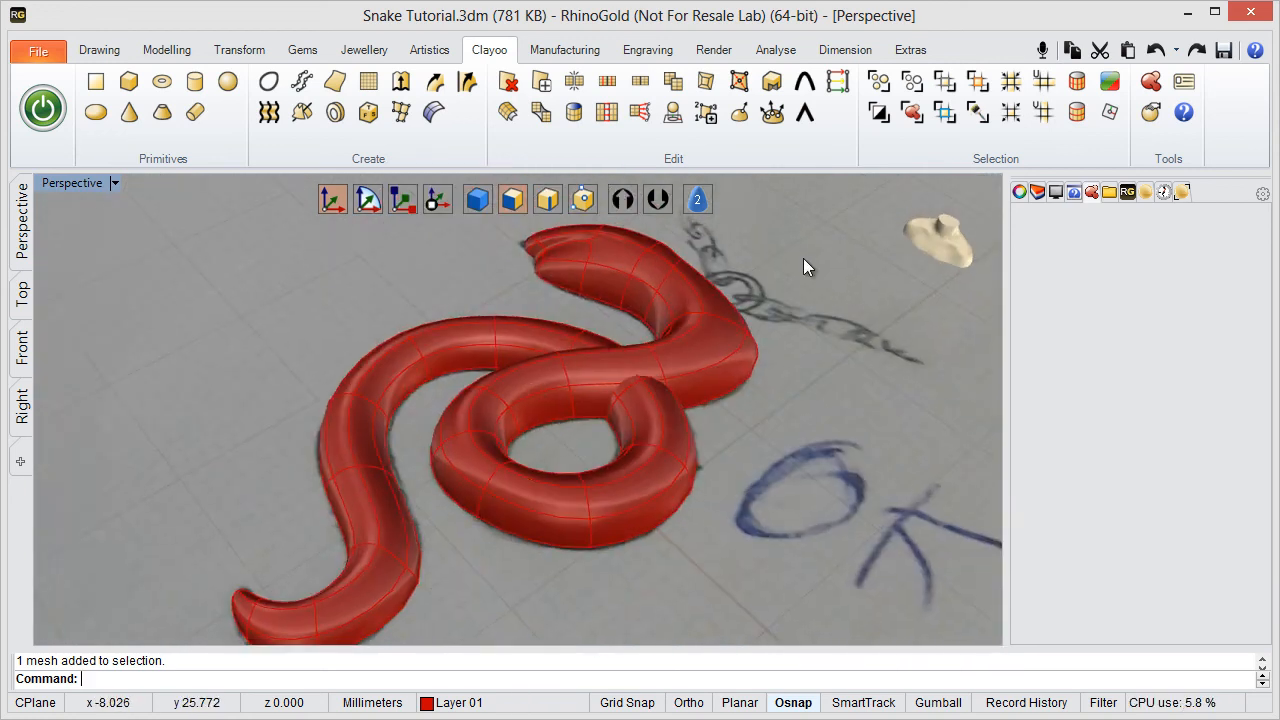
{"action": "right_click_drag", "start_coordinate": [804, 259], "coordinate": [754, 289]}
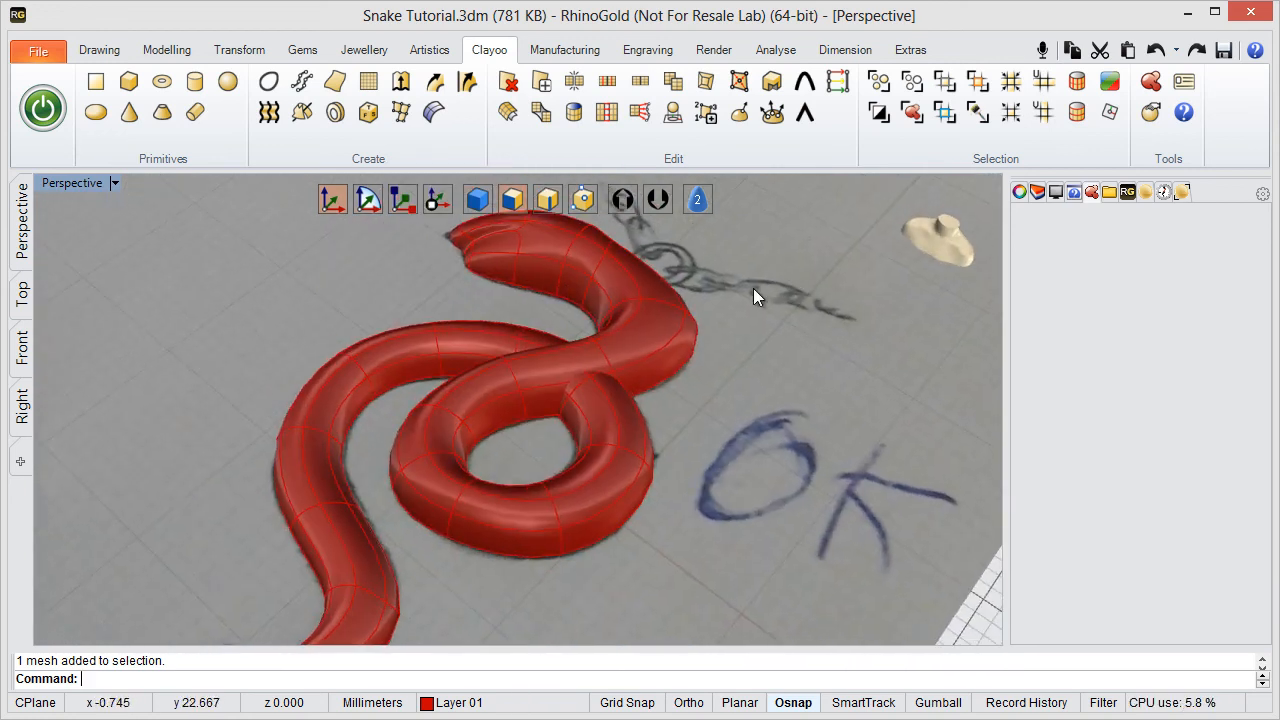
{"action": "left_click", "coordinate": [608, 358]}
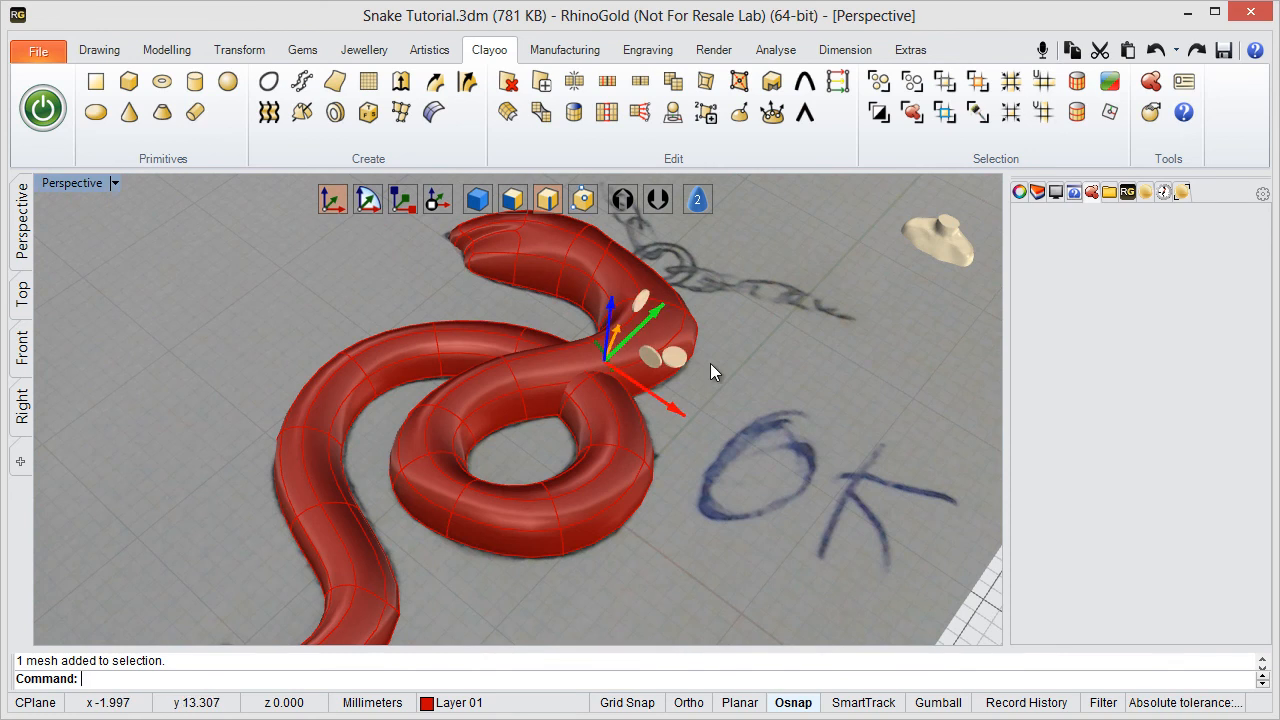
{"action": "left_click", "coordinate": [1076, 113]}
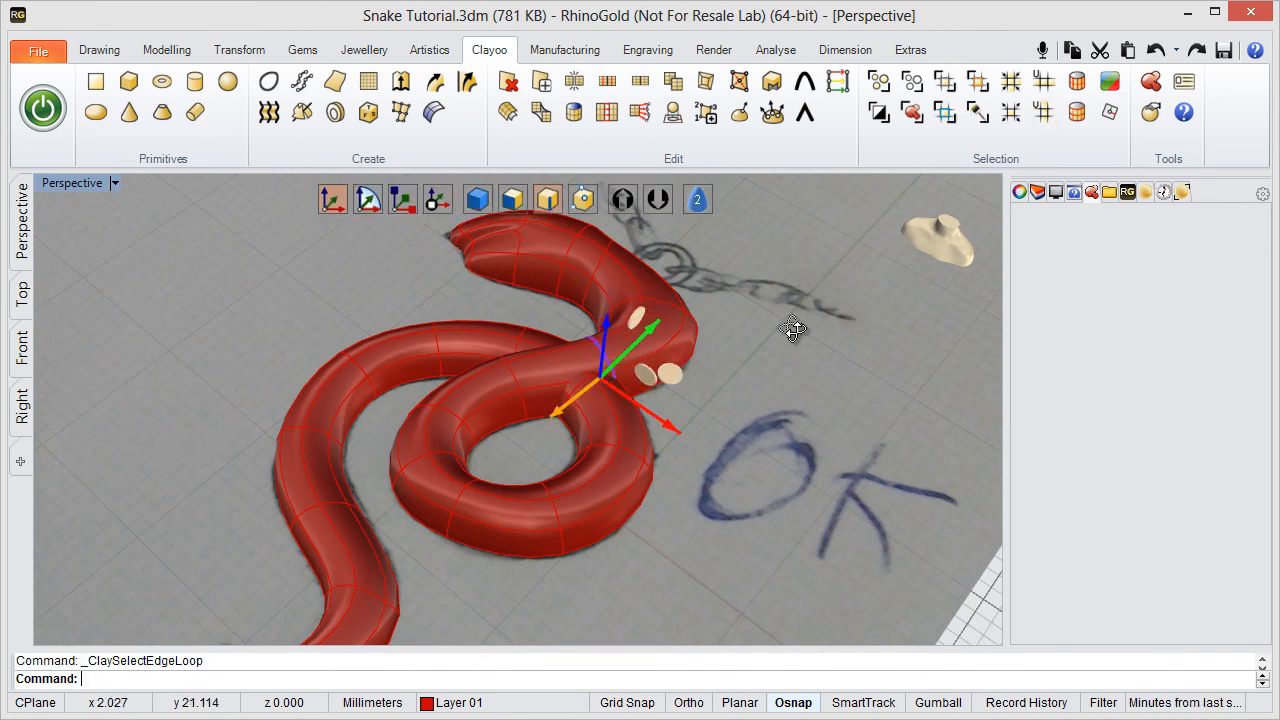
{"action": "right_click_drag", "start_coordinate": [794, 323], "coordinate": [588, 378]}
{"action": "left_click_drag", "start_coordinate": [603, 355], "coordinate": [601, 277]}
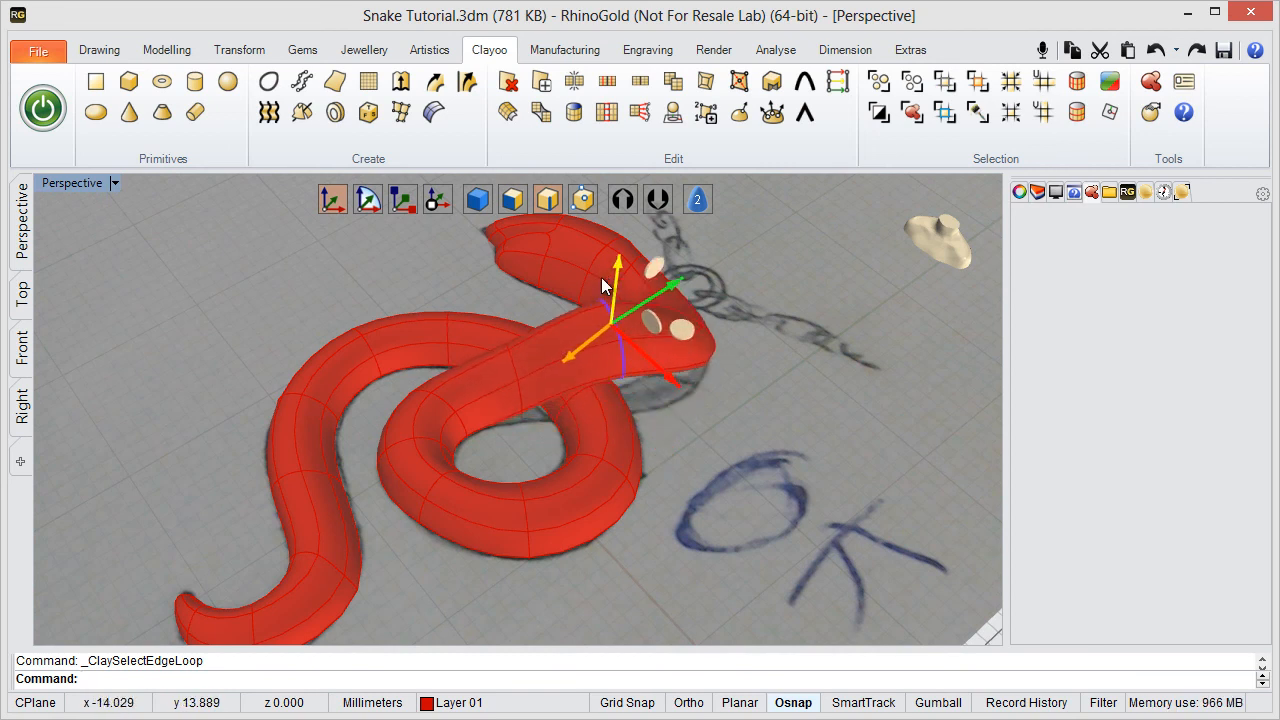
{"action": "mouse_move", "coordinate": [622, 472]}
{"action": "right_mouse_down"}
{"action": "mouse_move", "coordinate": [443, 343]}
{"action": "mouse_move", "coordinate": [563, 429]}
{"action": "mouse_move", "coordinate": [771, 380]}
{"action": "mouse_move", "coordinate": [732, 394]}
{"action": "mouse_move", "coordinate": [457, 300]}
{"action": "right_mouse_up"}
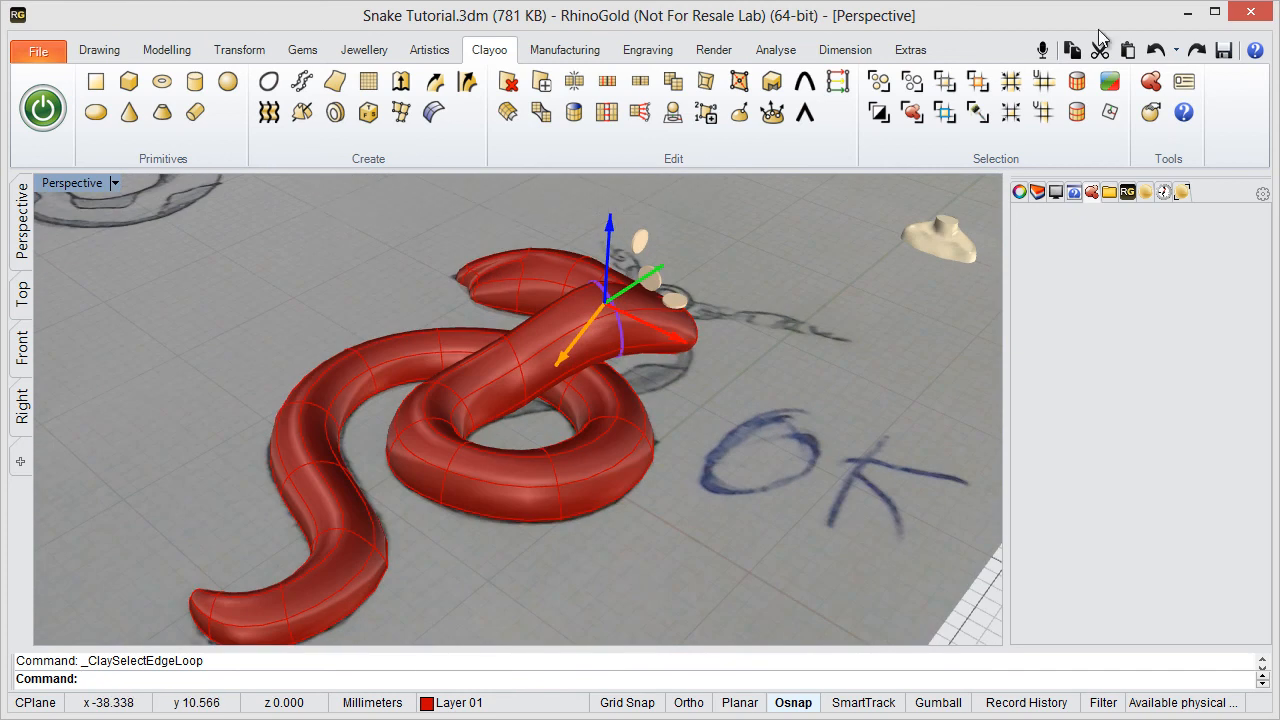
{"action": "left_click", "coordinate": [1152, 54]}
- Add a Clayoo quad sphere just above the snake's head near the sketched eye and reduce its radius to 3.04 mm
{"action": "mouse_move", "coordinate": [766, 329]}
{"action": "right_mouse_down"}
{"action": "mouse_move", "coordinate": [674, 429]}
{"action": "mouse_move", "coordinate": [744, 418]}
{"action": "mouse_move", "coordinate": [677, 454]}
{"action": "mouse_move", "coordinate": [671, 422]}
{"action": "mouse_move", "coordinate": [540, 389]}
{"action": "mouse_move", "coordinate": [528, 366]}
{"action": "mouse_move", "coordinate": [563, 414]}
{"action": "mouse_move", "coordinate": [212, 324]}
{"action": "right_mouse_up"}
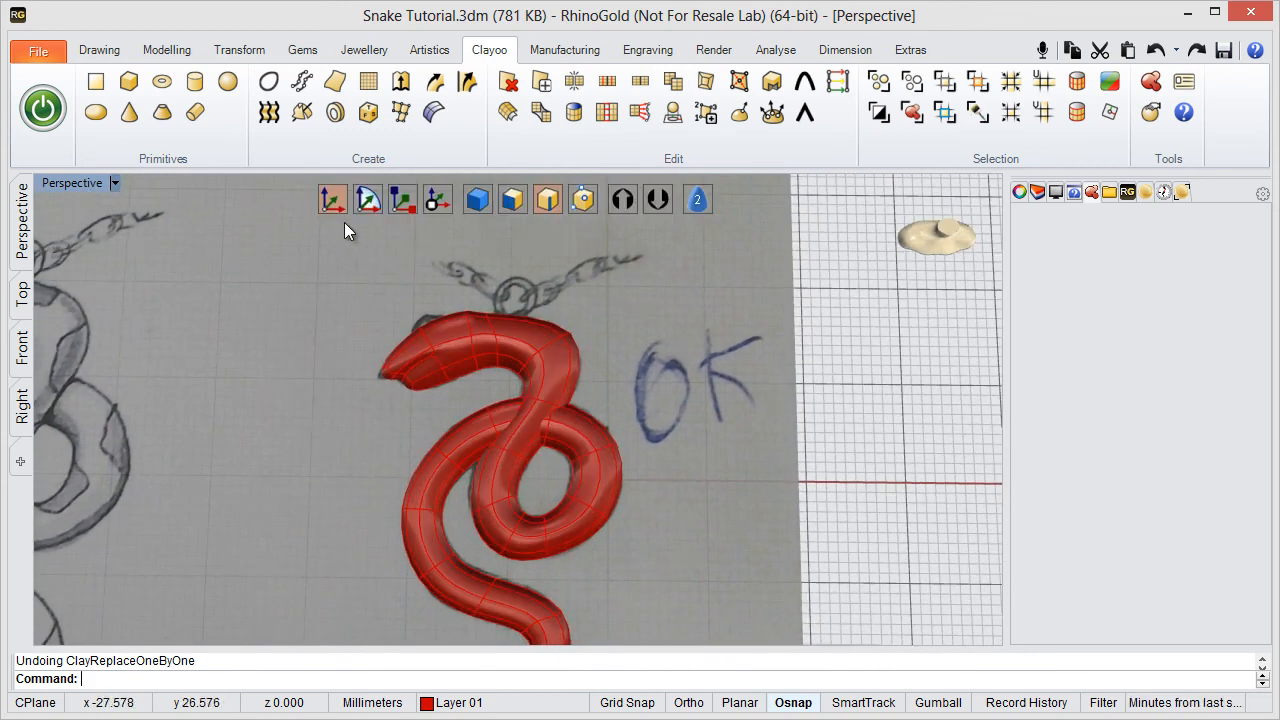
{"action": "right_click_drag", "start_coordinate": [370, 276], "coordinate": [490, 355]}
{"action": "scroll", "coordinate": [490, 355], "scroll_direction": "up", "scroll_amount": 3}
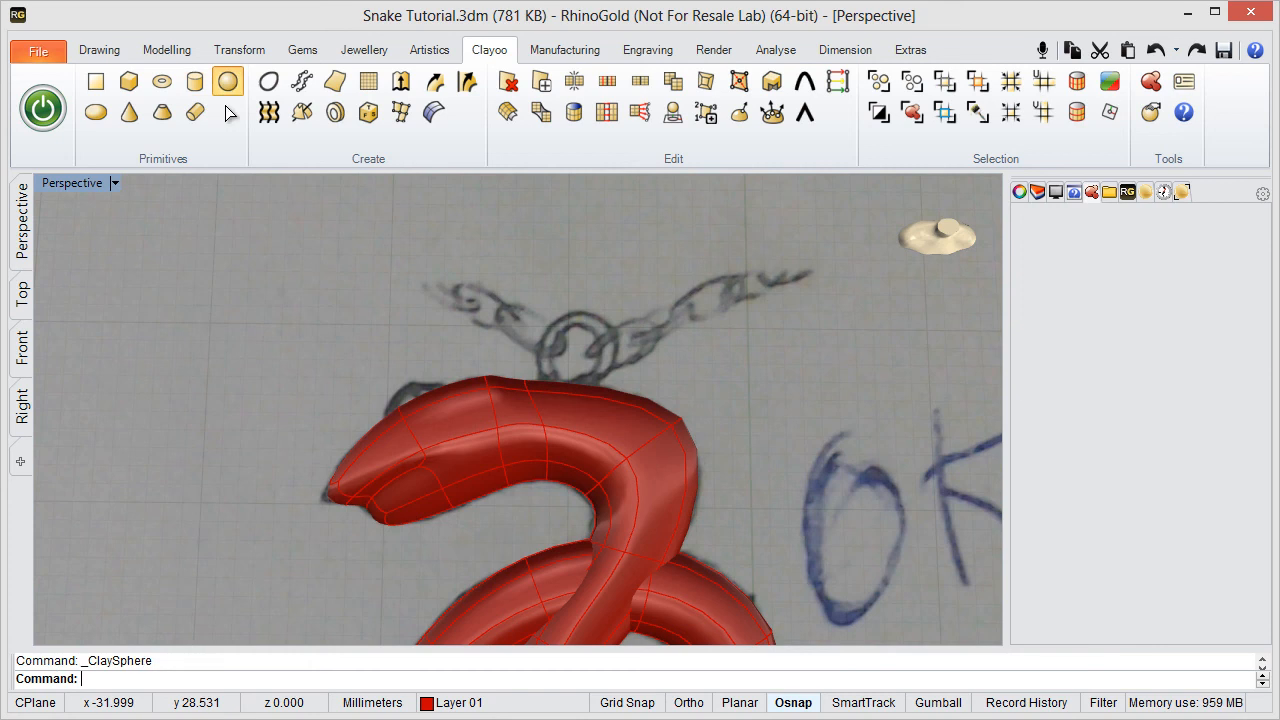
{"action": "scroll", "coordinate": [498, 424], "scroll_direction": "down", "scroll_amount": 4}
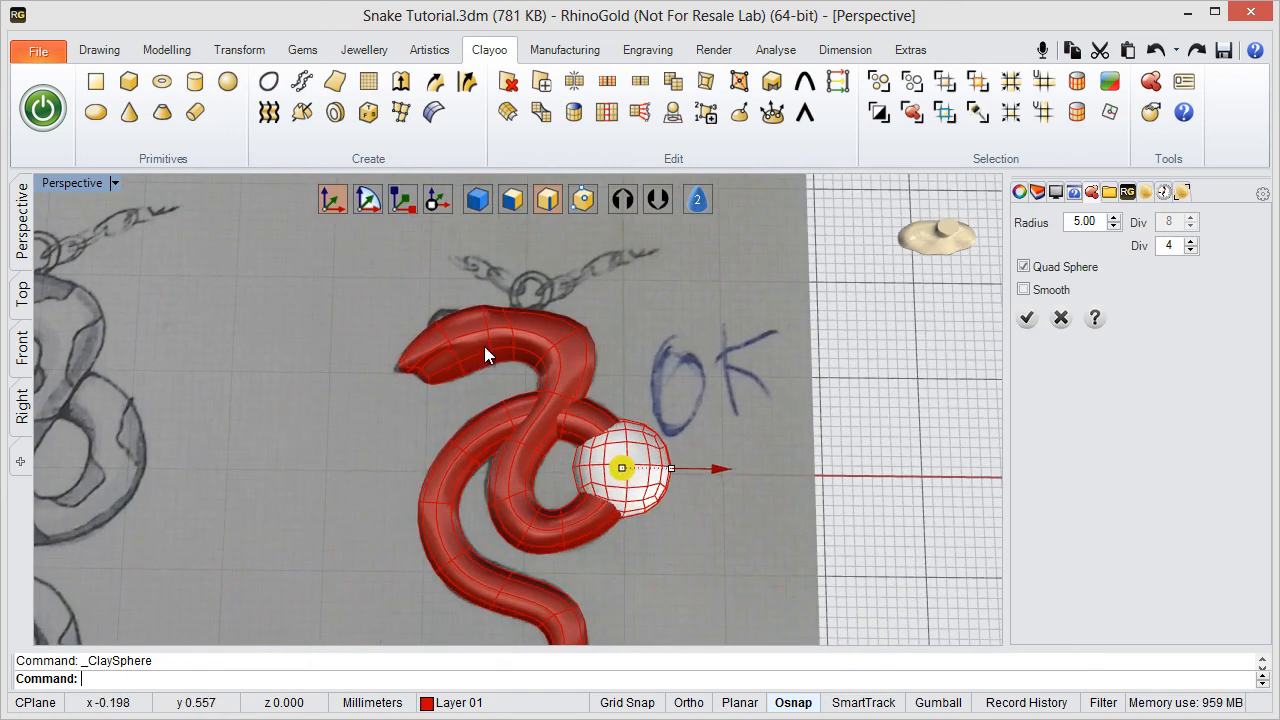
{"action": "left_click_drag", "start_coordinate": [621, 467], "coordinate": [440, 300]}
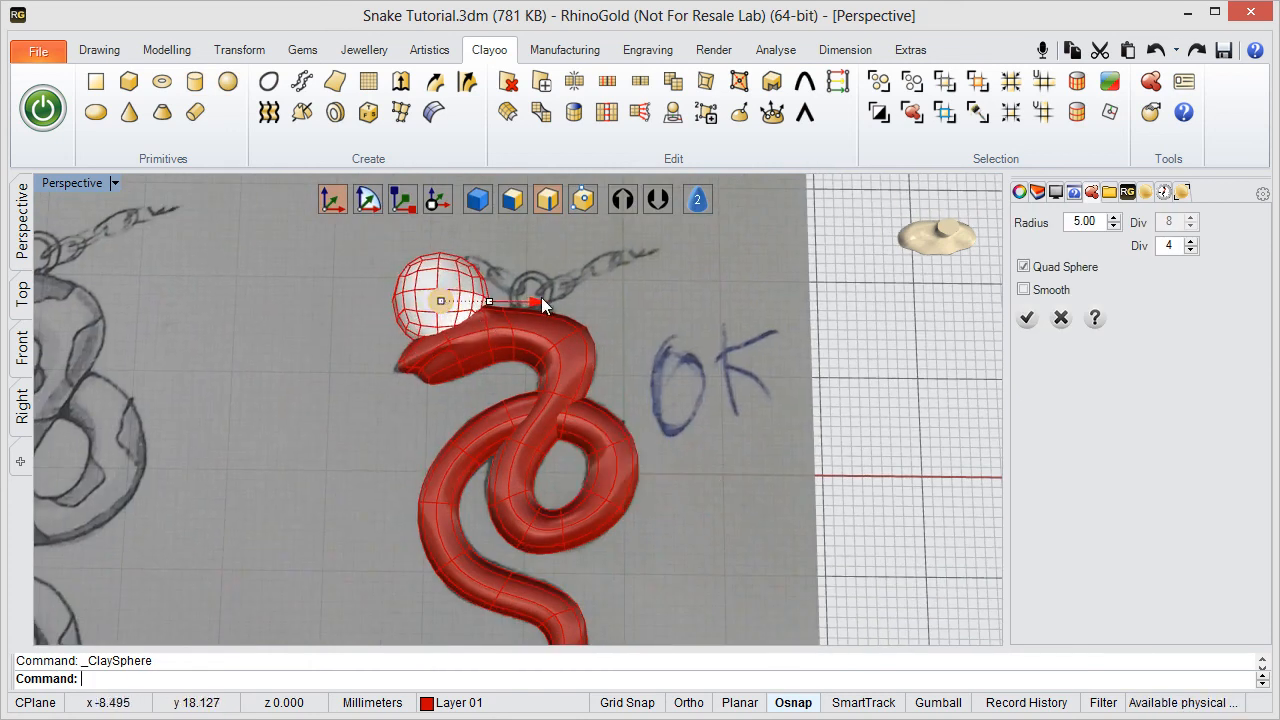
{"action": "left_click_drag", "start_coordinate": [542, 302], "coordinate": [499, 300]}
- Maximise the Top viewport around the head and the sphere, and set its display mode to Wireframe
{"action": "double_click", "coordinate": [55, 182]}
{"action": "double_click", "coordinate": [52, 184]}
{"action": "right_click_drag", "start_coordinate": [250, 355], "coordinate": [423, 504]}
{"action": "scroll", "coordinate": [423, 504], "scroll_direction": "down", "scroll_amount": 4}
{"action": "mouse_move", "coordinate": [856, 180]}
{"action": "left_click", "coordinate": [847, 202]}
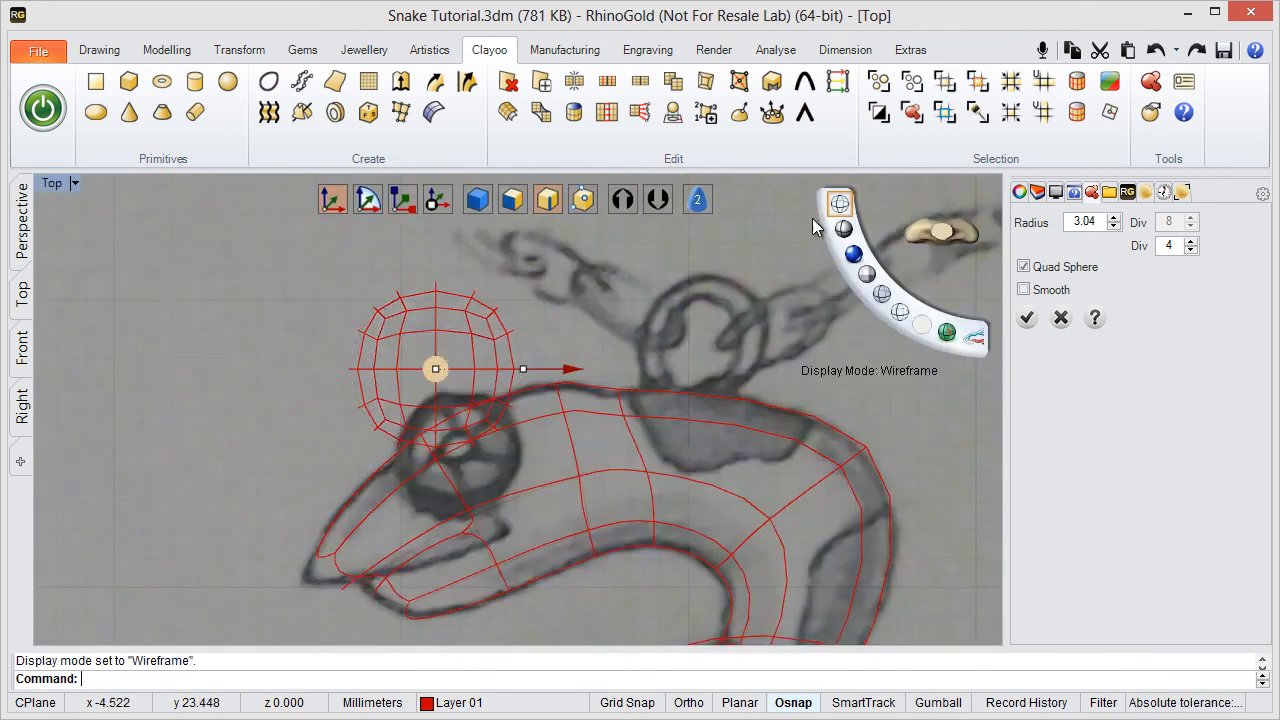
- Move the quad sphere onto the snake's sketched eye and reduce its radius to 2.07 mm
{"action": "right_click_drag", "start_coordinate": [484, 386], "coordinate": [533, 315]}
{"action": "left_click_drag", "start_coordinate": [485, 299], "coordinate": [510, 378]}
{"action": "left_click_drag", "start_coordinate": [641, 381], "coordinate": [610, 381]}
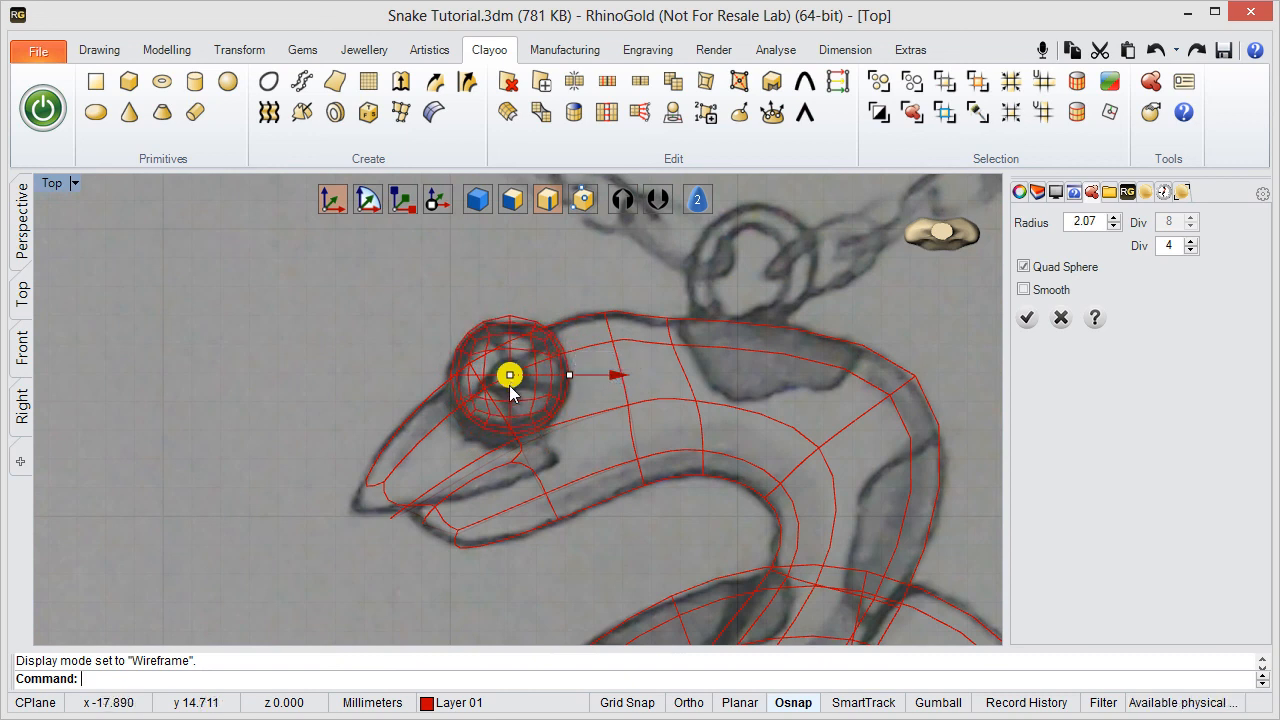
{"action": "left_click_drag", "start_coordinate": [509, 385], "coordinate": [508, 398]}
- Return to the four-viewport layout, maximise the Perspective viewport, and accept the quad sphere
{"action": "double_click", "coordinate": [42, 184]}
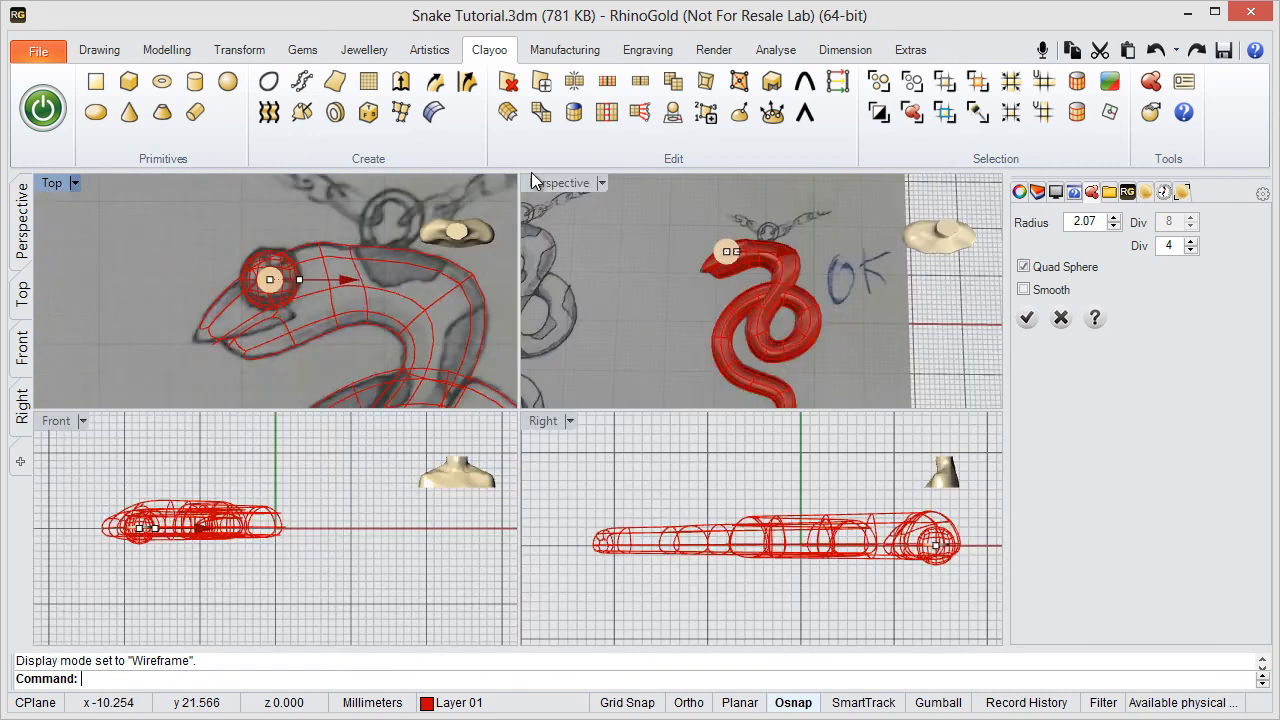
{"action": "double_click", "coordinate": [556, 180]}
{"action": "right_click_drag", "start_coordinate": [420, 415], "coordinate": [740, 268]}
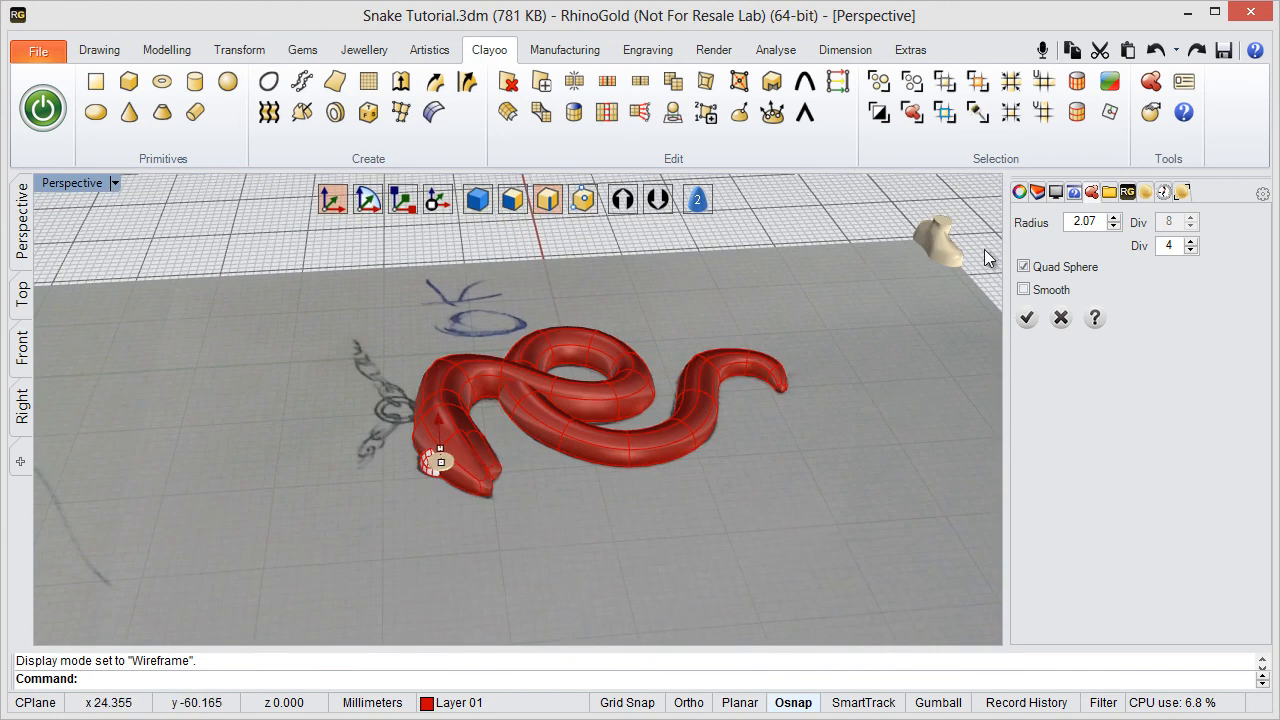
{"action": "left_click", "coordinate": [1027, 317]}
- Select the eye sphere as a whole object and raise it vertically from inside the snake's head
{"action": "left_click", "coordinate": [425, 481]}
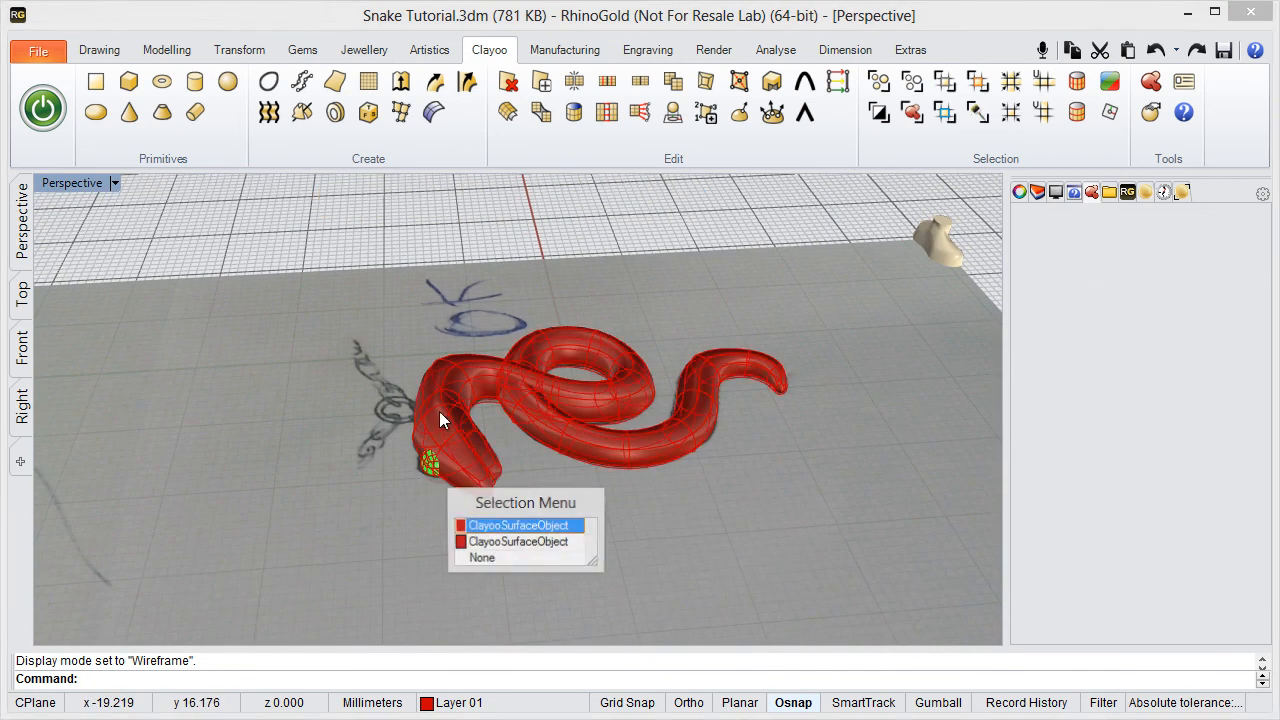
{"action": "left_click", "coordinate": [490, 538]}
{"action": "mouse_move", "coordinate": [446, 425]}
{"action": "left_mouse_down"}
{"action": "mouse_move", "coordinate": [437, 410]}
{"action": "mouse_move", "coordinate": [439, 423]}
{"action": "left_mouse_up"}
{"action": "right_click_drag", "start_coordinate": [569, 440], "coordinate": [340, 460]}
{"action": "left_click", "coordinate": [322, 517]}
{"action": "right_click_drag", "start_coordinate": [322, 517], "coordinate": [391, 449]}
{"action": "left_click", "coordinate": [393, 447]}
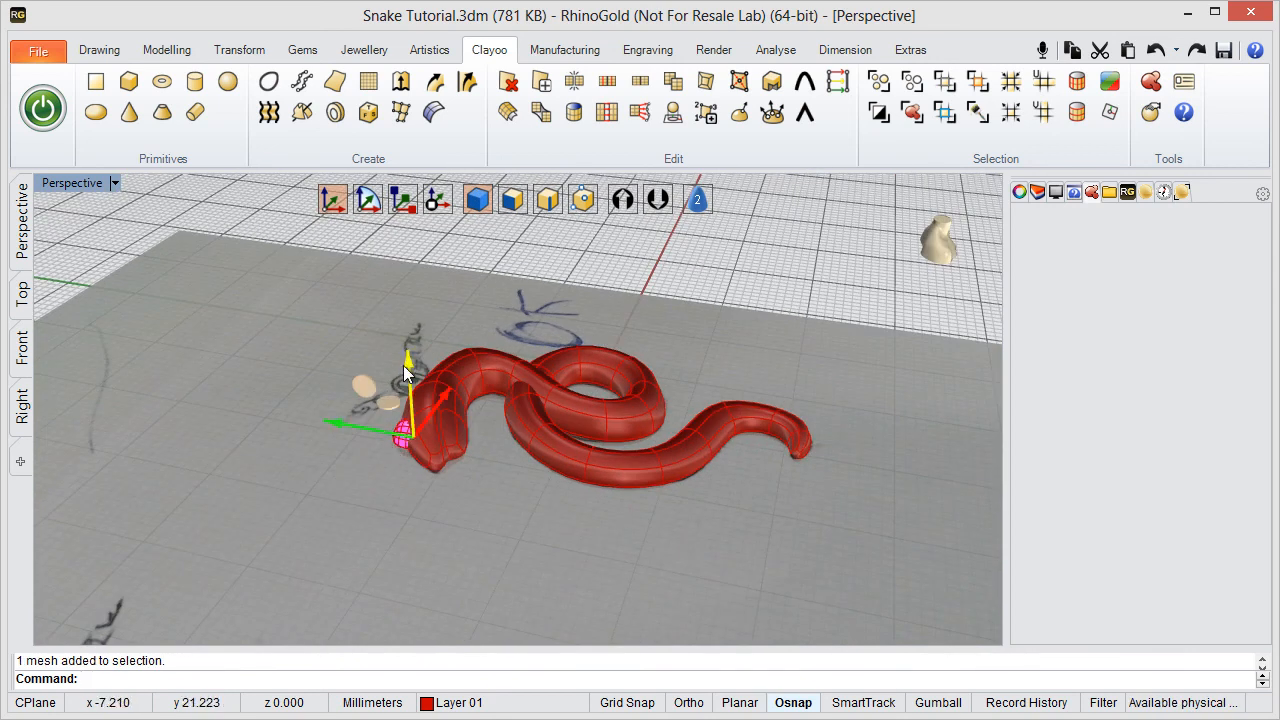
{"action": "left_click_drag", "start_coordinate": [406, 362], "coordinate": [402, 341]}
- Fine-tune the eye sphere's height so it protrudes from the upper side of the head, and clear the selection
{"action": "right_click_drag", "start_coordinate": [715, 358], "coordinate": [302, 552]}
{"action": "left_click", "coordinate": [302, 548]}
{"action": "left_click", "coordinate": [440, 336]}
{"action": "scroll", "coordinate": [439, 336], "scroll_direction": "up", "scroll_amount": 6}
{"action": "right_click_drag", "start_coordinate": [406, 324], "coordinate": [397, 270]}
{"action": "left_click", "coordinate": [411, 301]}
{"action": "left_click_drag", "start_coordinate": [396, 321], "coordinate": [395, 342]}
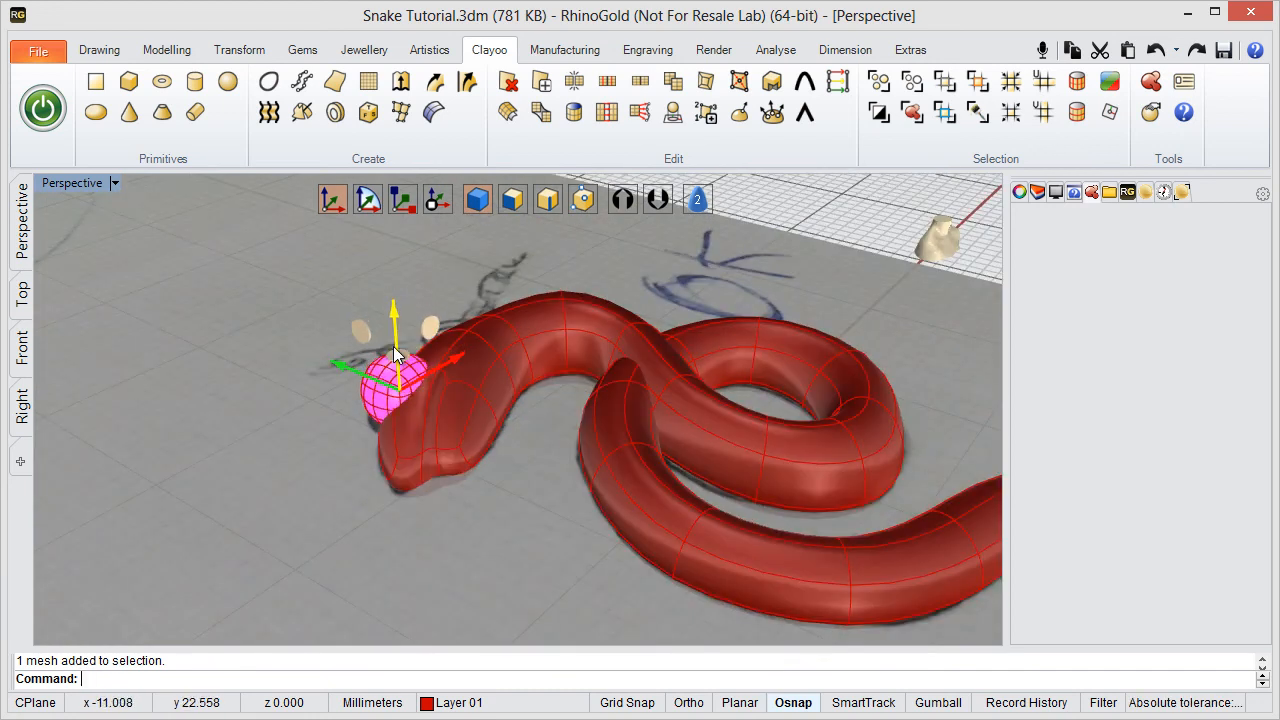
{"action": "left_click", "coordinate": [310, 405]}
- Examine the eye sphere's placement on the head and the whole snake model against the hand-drawn sketch
{"action": "right_click_drag", "start_coordinate": [411, 358], "coordinate": [344, 456]}
{"action": "scroll", "coordinate": [423, 278], "scroll_direction": "up", "scroll_amount": 6}
{"action": "right_click_drag", "start_coordinate": [423, 279], "coordinate": [347, 370]}
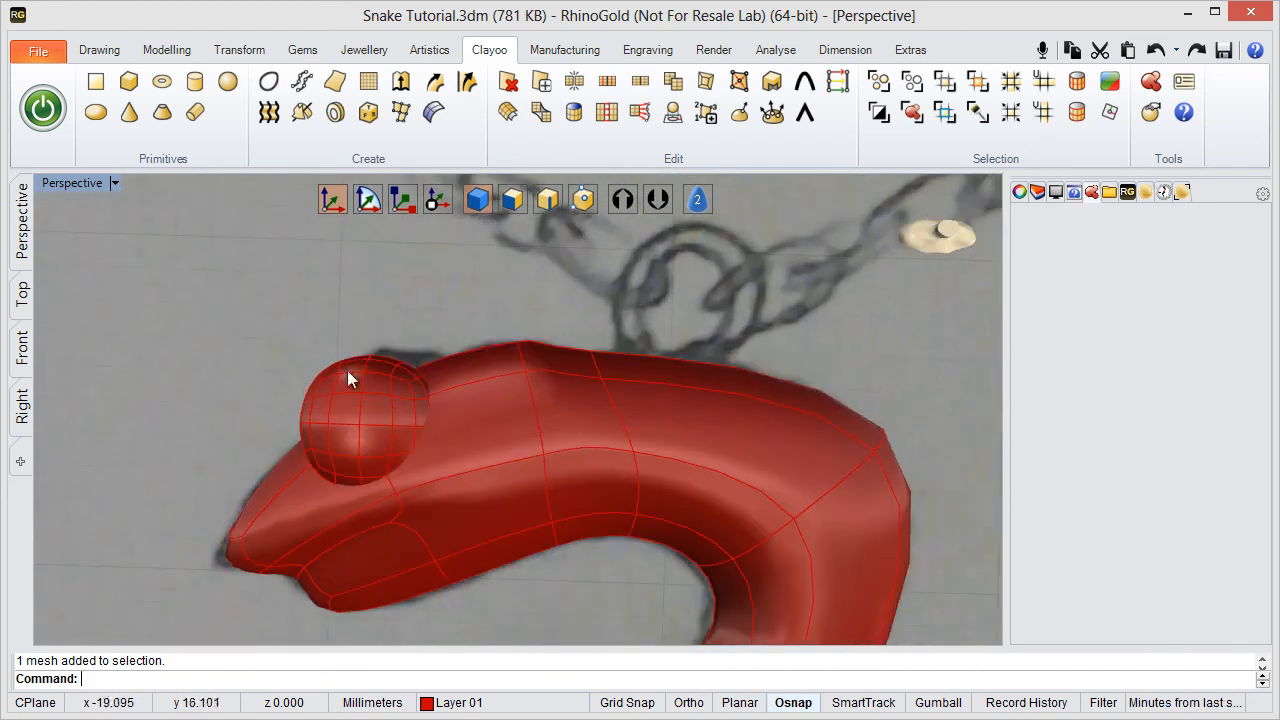
{"action": "right_click_drag", "start_coordinate": [380, 306], "coordinate": [590, 346]}
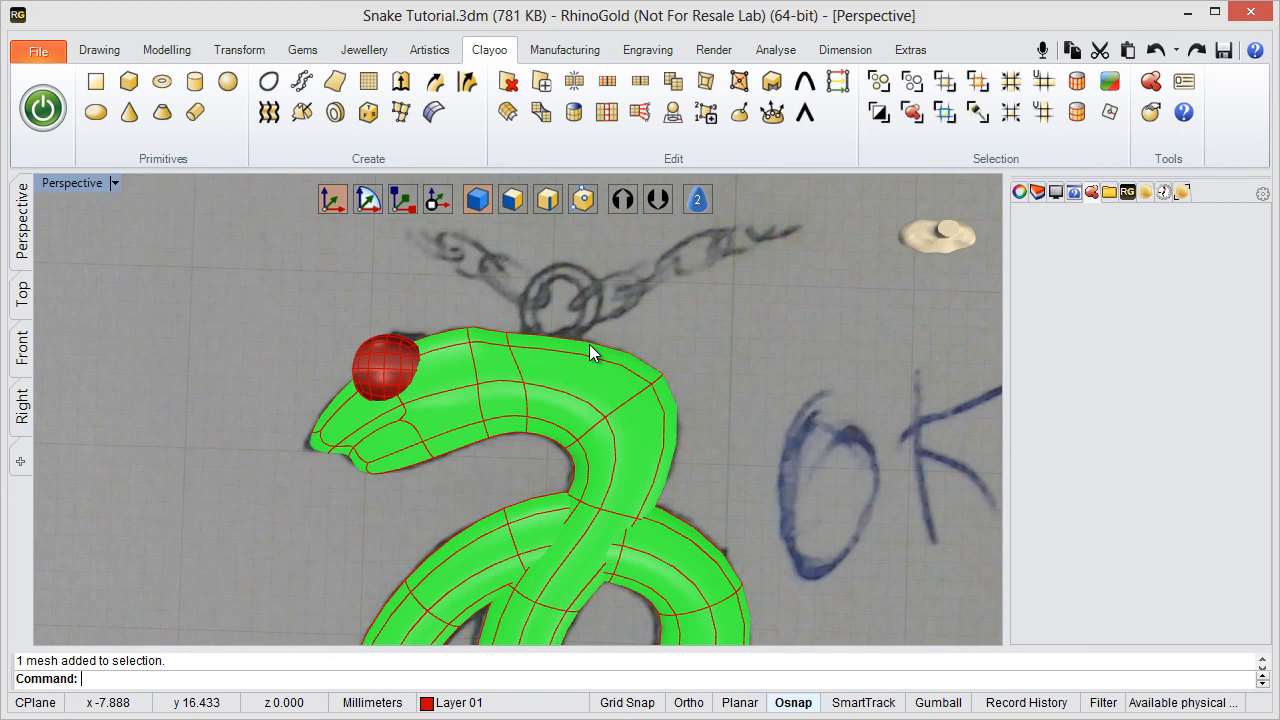
{"action": "scroll", "coordinate": [733, 288], "scroll_direction": "down", "scroll_amount": 6}
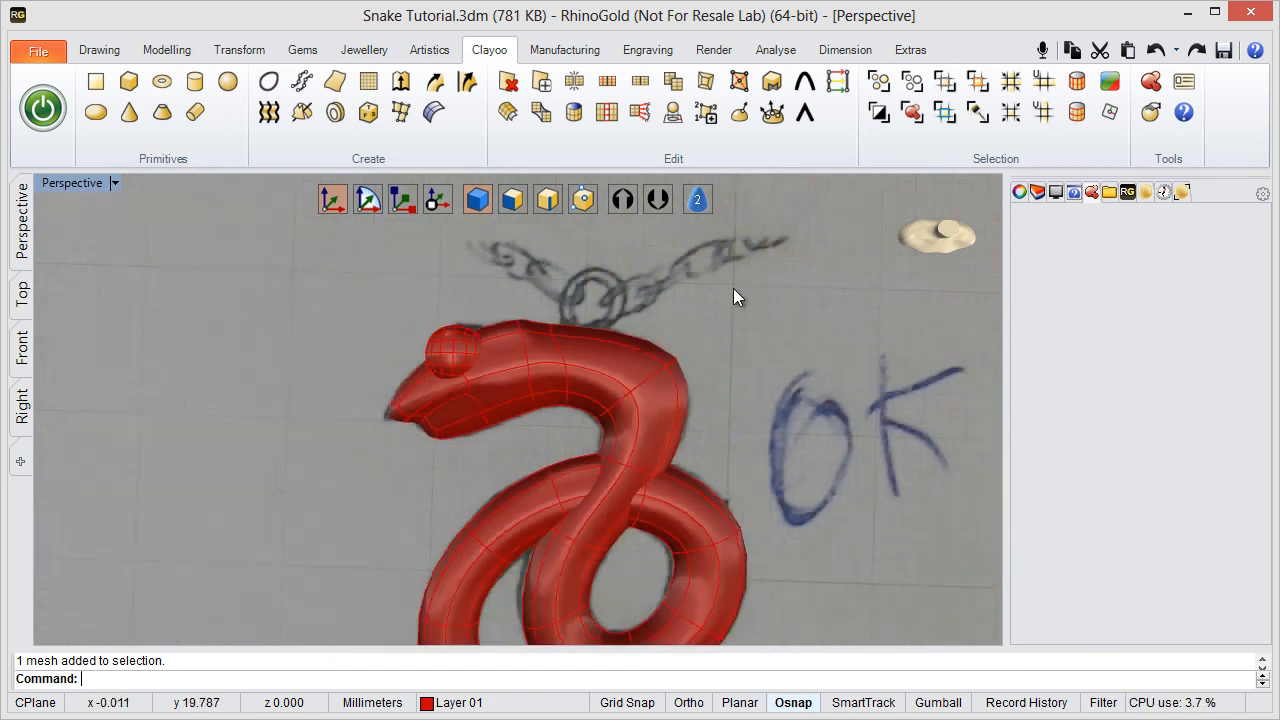
{"action": "right_click_drag", "start_coordinate": [620, 325], "coordinate": [516, 354], "text": "shift"}
{"action": "scroll", "coordinate": [526, 337], "scroll_direction": "down", "scroll_amount": 5}
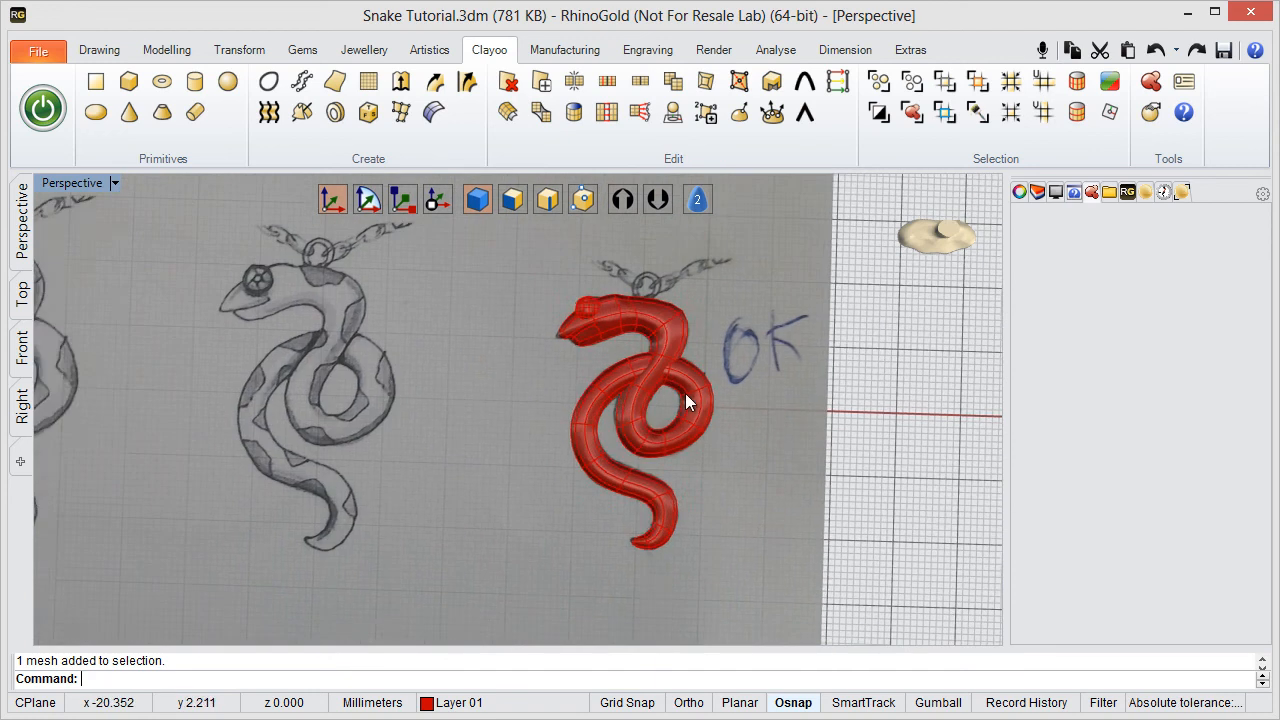
{"action": "scroll", "coordinate": [600, 400], "scroll_direction": "up", "scroll_amount": 3}
{"action": "scroll", "coordinate": [605, 367], "scroll_direction": "up", "scroll_amount": 4}
{"action": "right_click_drag", "start_coordinate": [650, 290], "coordinate": [623, 276]}
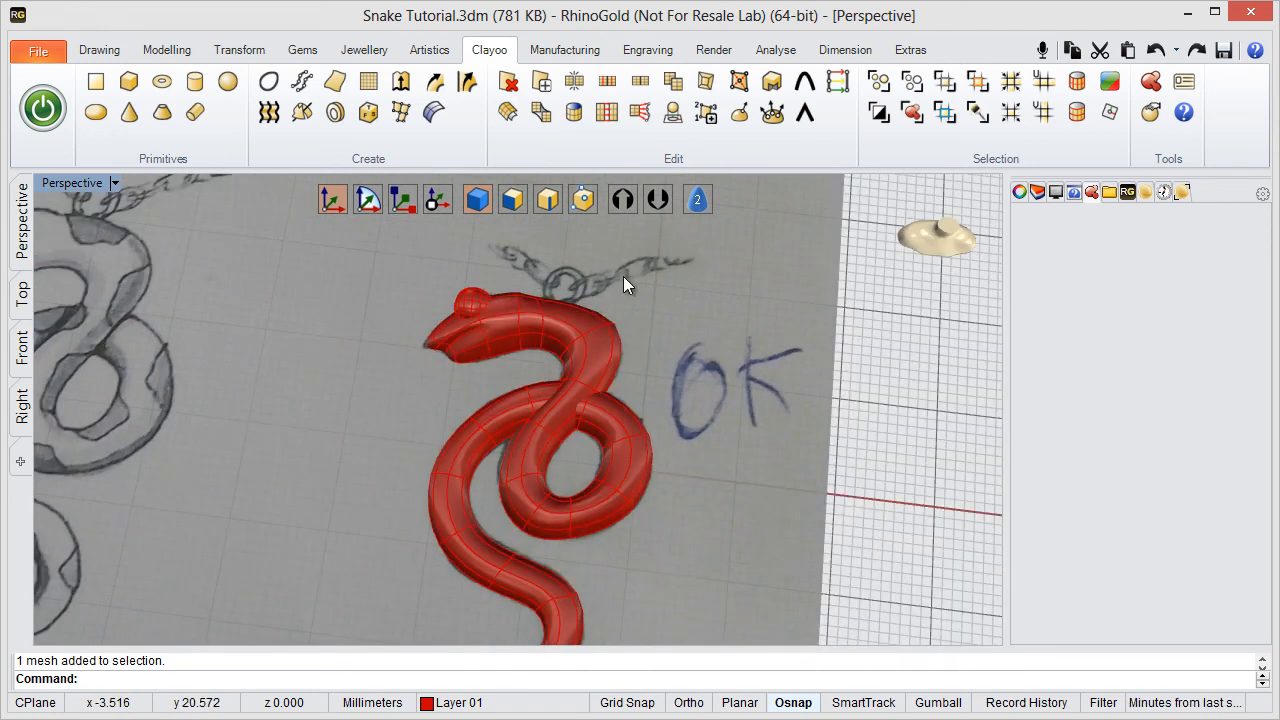
{"action": "mouse_move", "coordinate": [623, 276]}
{"action": "right_mouse_down"}
{"action": "mouse_move", "coordinate": [609, 434]}
{"action": "mouse_move", "coordinate": [618, 285]}
{"action": "right_mouse_up"}
- Examine the dark skin patches drawn along the neighbouring snake sketch and compare them with the model
{"action": "right_click_drag", "start_coordinate": [140, 279], "coordinate": [306, 348], "text": "shift"}
{"action": "scroll", "coordinate": [286, 333], "scroll_direction": "up", "scroll_amount": 4}
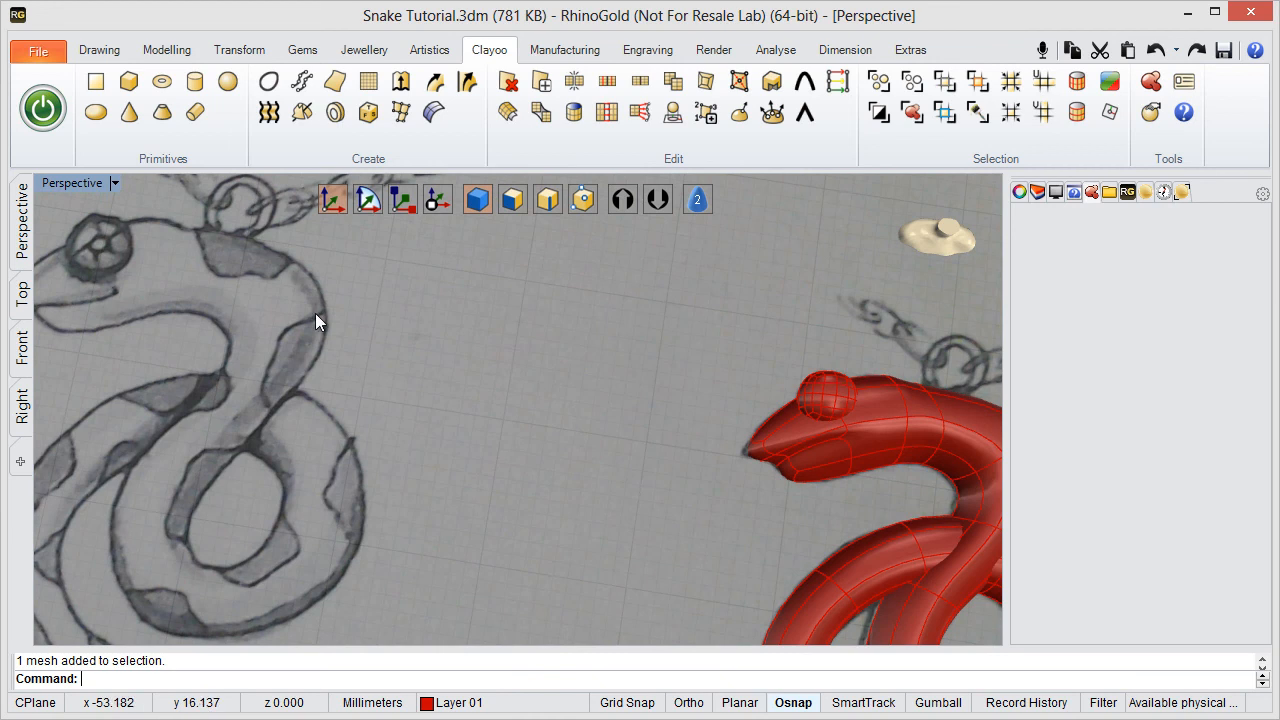
{"action": "right_click_drag", "start_coordinate": [138, 435], "coordinate": [325, 338], "text": "shift"}
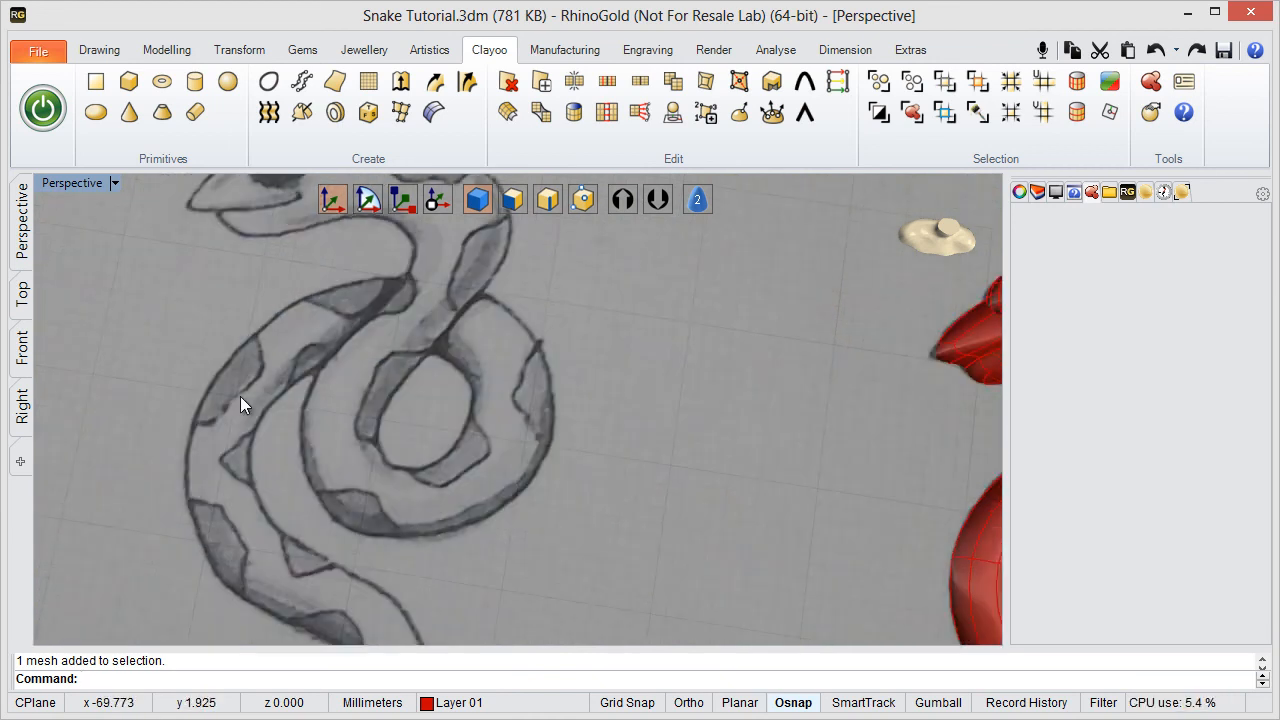
{"action": "scroll", "coordinate": [304, 406], "scroll_direction": "down", "scroll_amount": 4}
{"action": "mouse_move", "coordinate": [660, 366]}
{"action": "right_mouse_down", "text": "shift"}
{"action": "mouse_move", "coordinate": [479, 371]}
{"action": "mouse_move", "coordinate": [513, 333]}
{"action": "mouse_move", "coordinate": [486, 388]}
{"action": "mouse_move", "coordinate": [482, 331]}
{"action": "mouse_move", "coordinate": [335, 327]}
{"action": "mouse_move", "coordinate": [350, 380]}
{"action": "mouse_move", "coordinate": [360, 318]}
{"action": "right_mouse_up", "text": "shift"}
{"action": "scroll", "coordinate": [360, 312], "scroll_direction": "down", "scroll_amount": 4}
{"action": "right_click_drag", "start_coordinate": [359, 304], "coordinate": [375, 273], "text": "shift"}
{"action": "scroll", "coordinate": [378, 271], "scroll_direction": "up", "scroll_amount": 2}
{"action": "scroll", "coordinate": [289, 252], "scroll_direction": "up", "scroll_amount": 1}
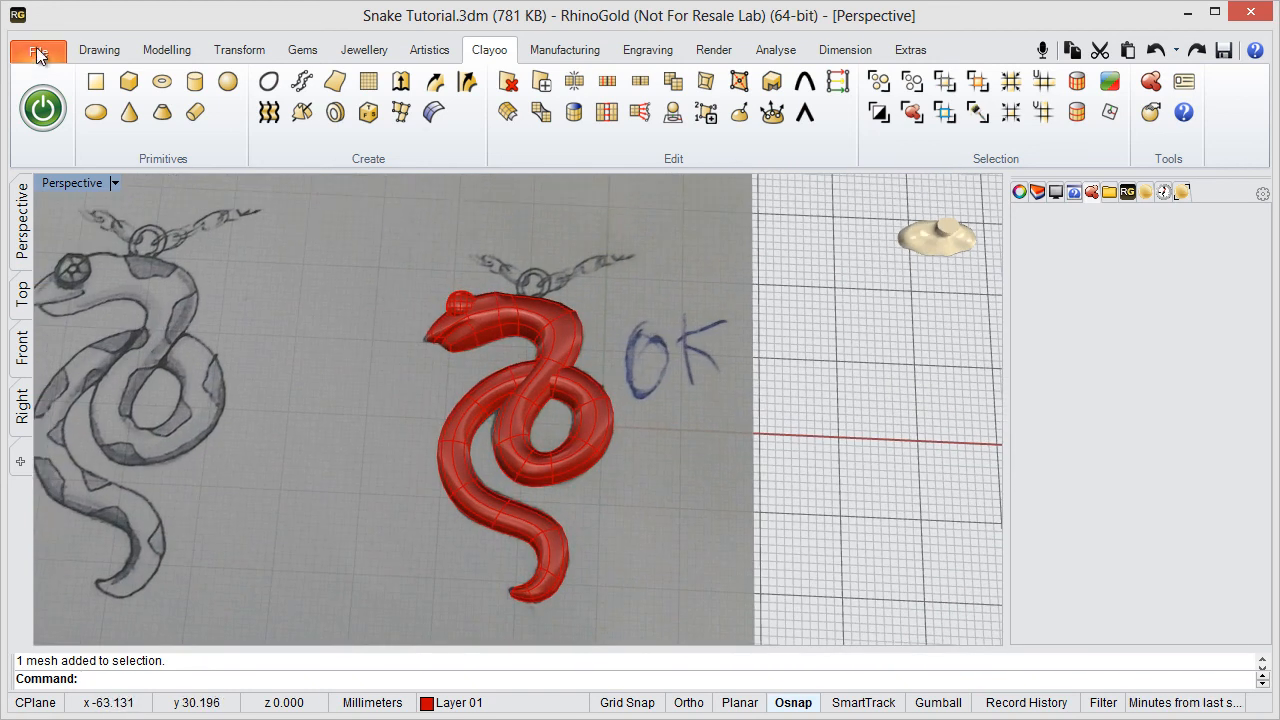
- Convert the Clayoo snake body and eye sphere to NURBS surfaces
{"action": "left_click", "coordinate": [434, 116]}
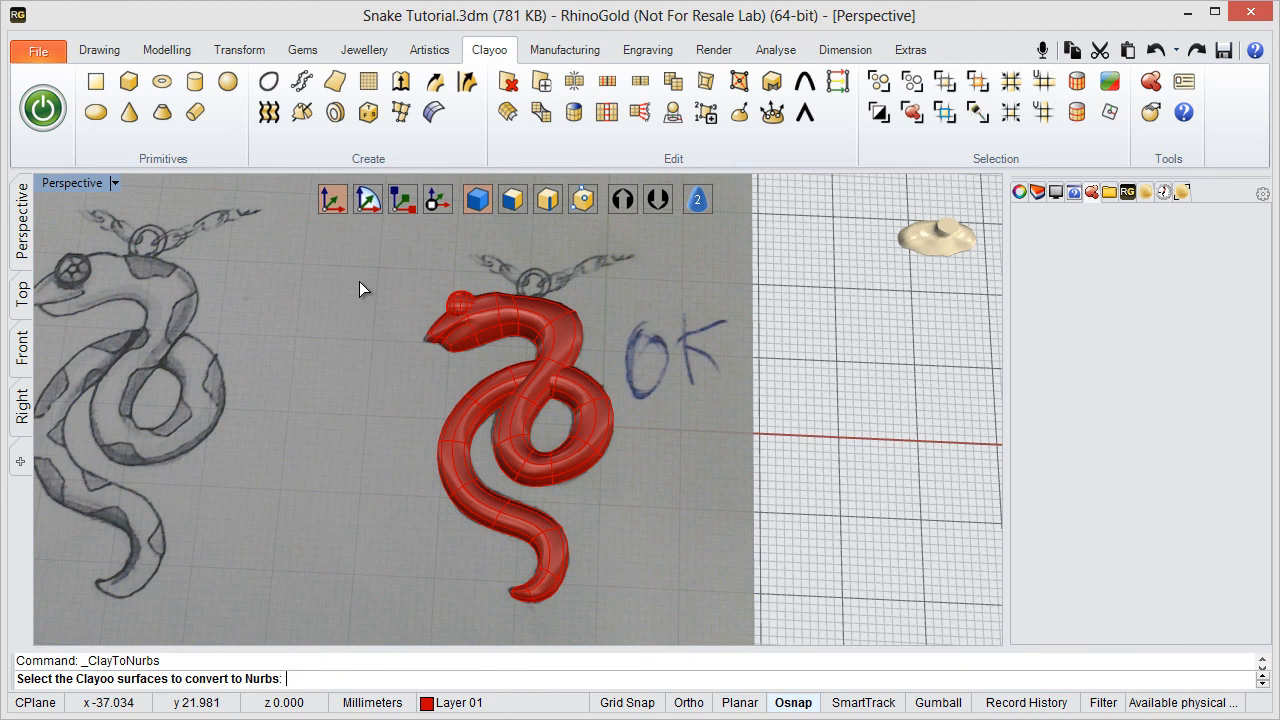
{"action": "left_click", "coordinate": [505, 417]}
{"action": "key", "text": "Return"}
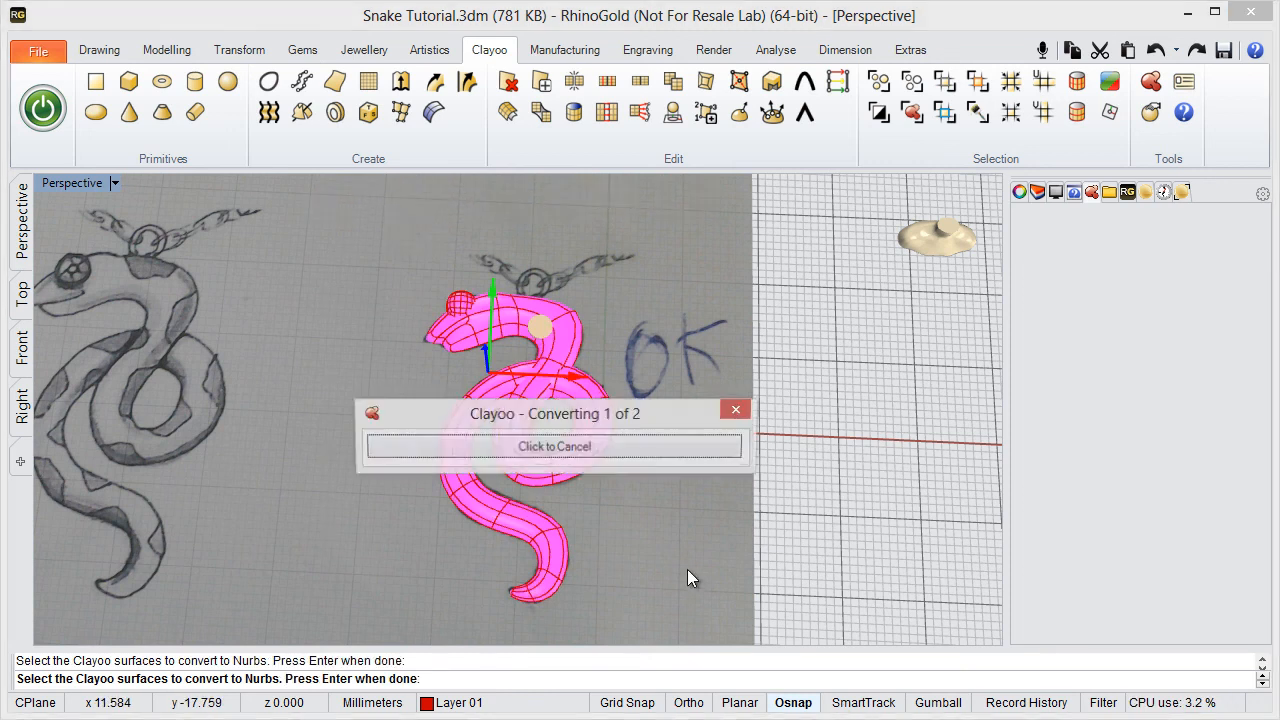
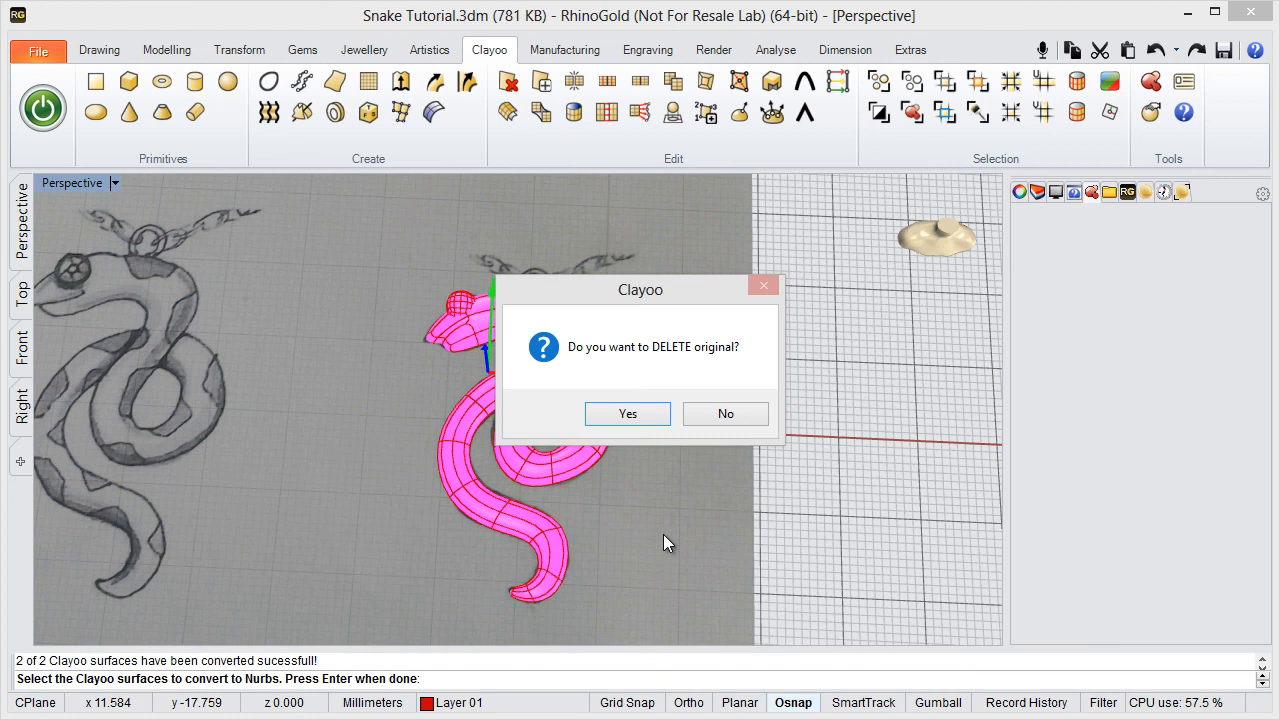
- Keep the original Clayoo objects after the NURBS conversion, and rename Layer 02 as Clayoo Geometry
{"action": "left_click", "coordinate": [726, 414]}
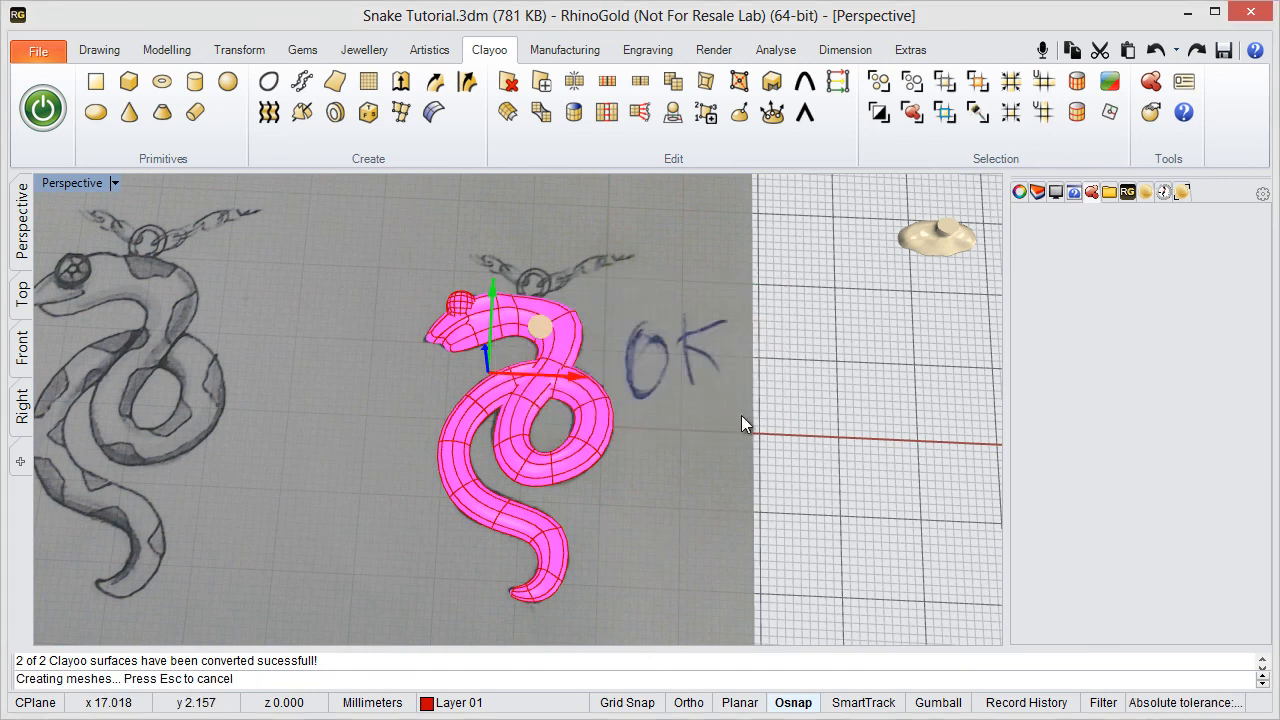
{"action": "left_click", "coordinate": [1039, 194]}
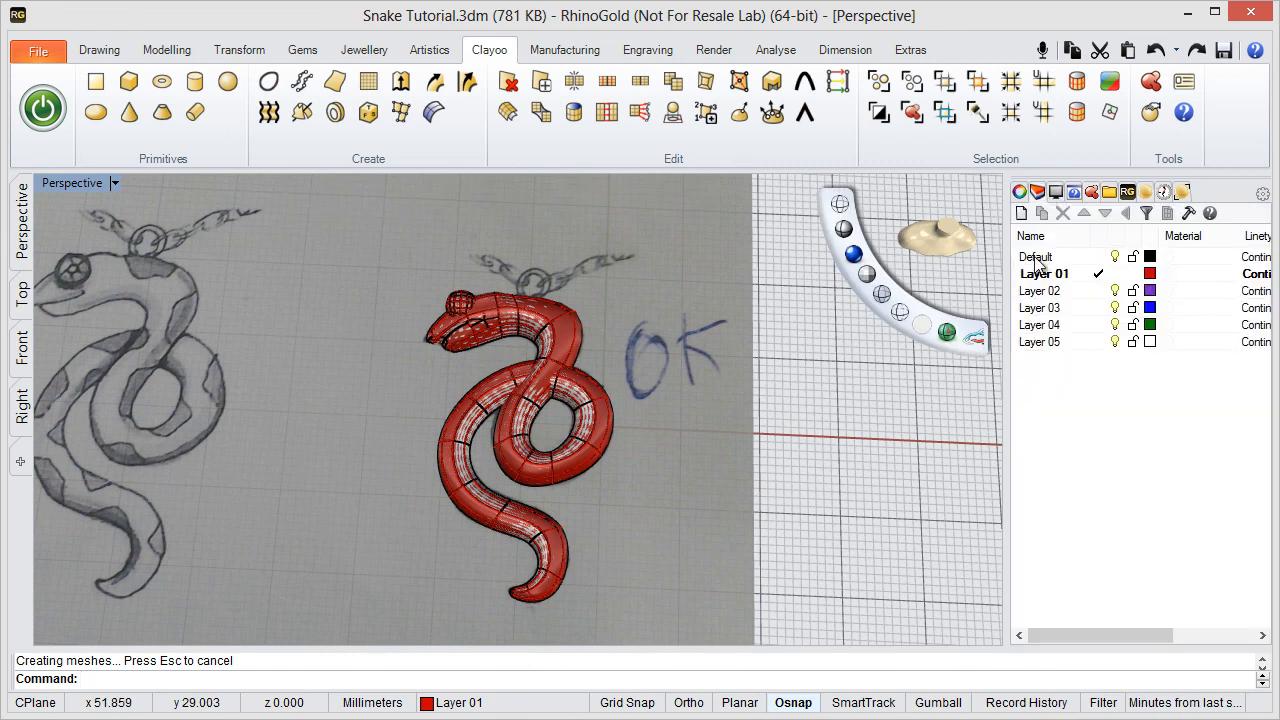
{"action": "double_click", "coordinate": [1033, 290]}
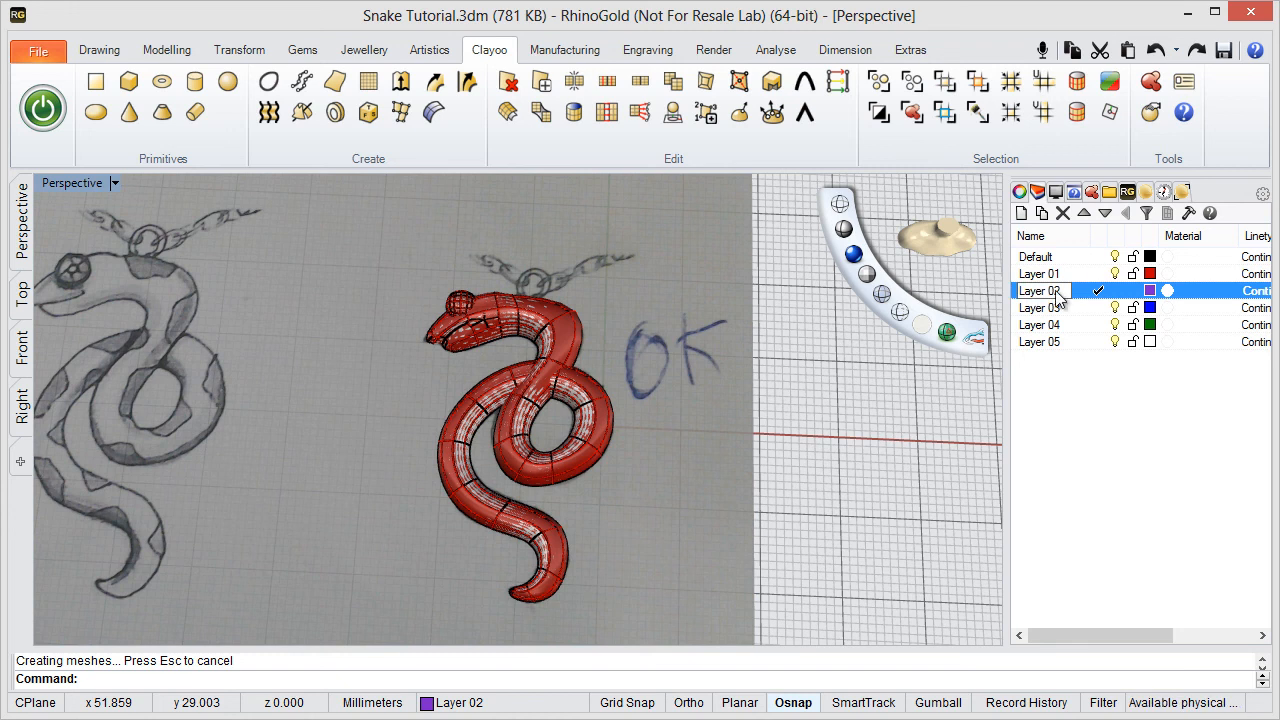
{"action": "type", "text": "Clayo"}
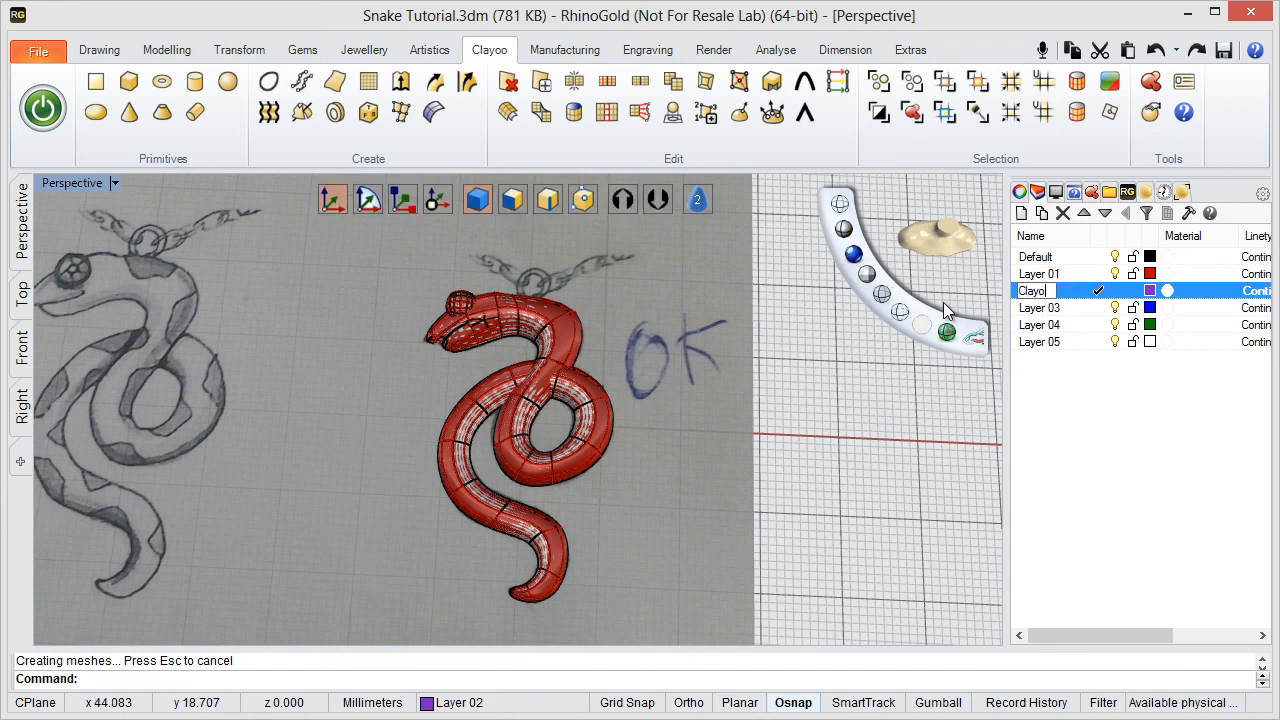
{"action": "type", "text": "o Geometry"}
{"action": "key", "text": "Return"}
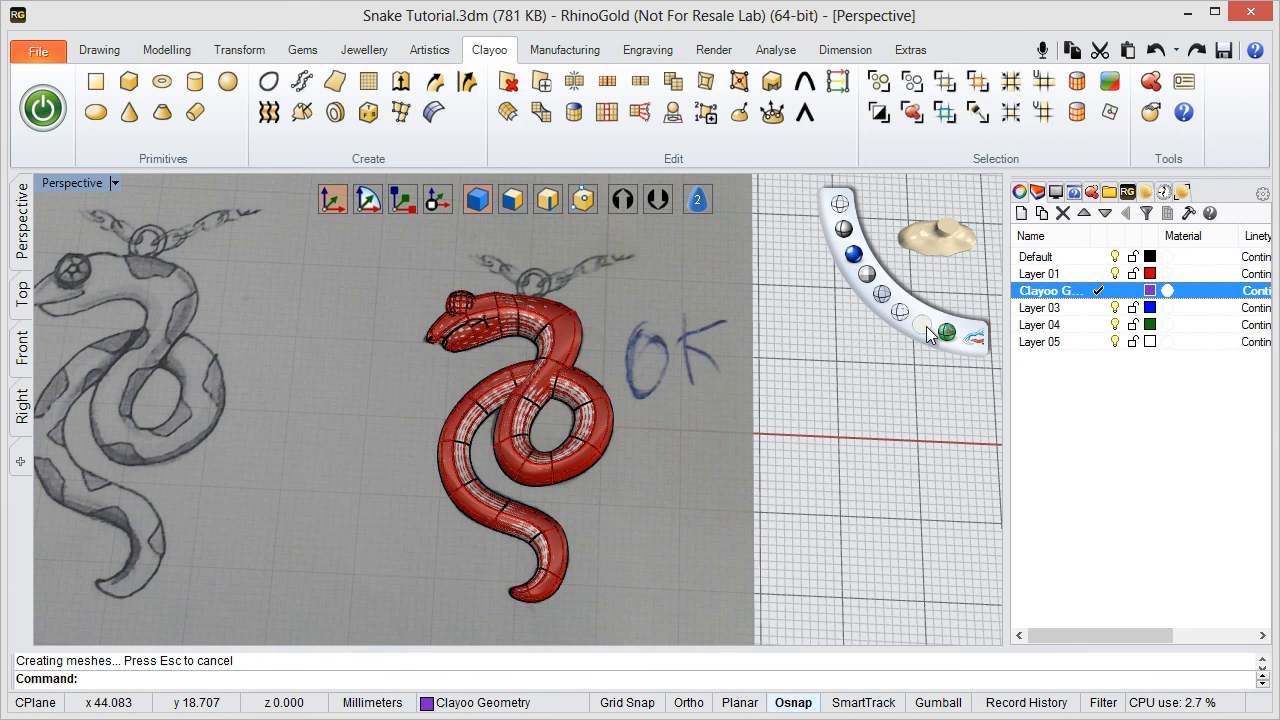
- Select all Clayoo objects, move them to the Clayoo Geometry layer, and clear the selection
{"action": "left_click", "coordinate": [912, 112]}
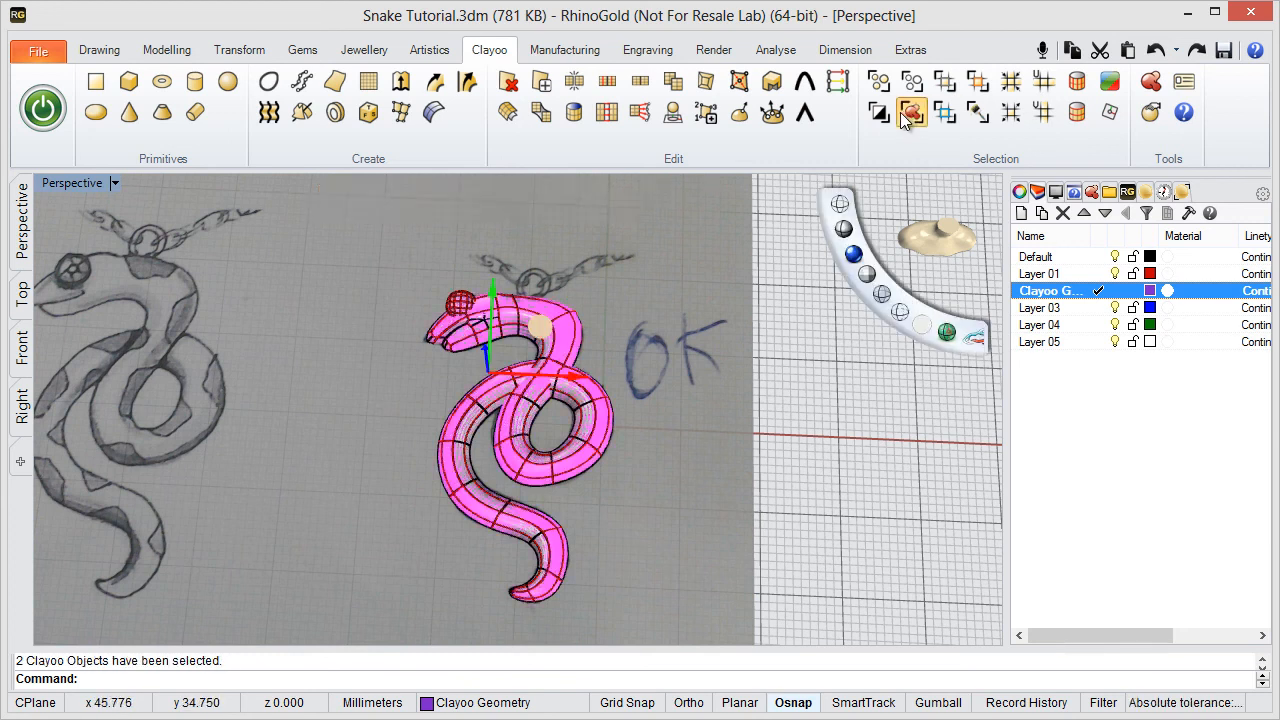
{"action": "right_click", "coordinate": [1030, 290]}
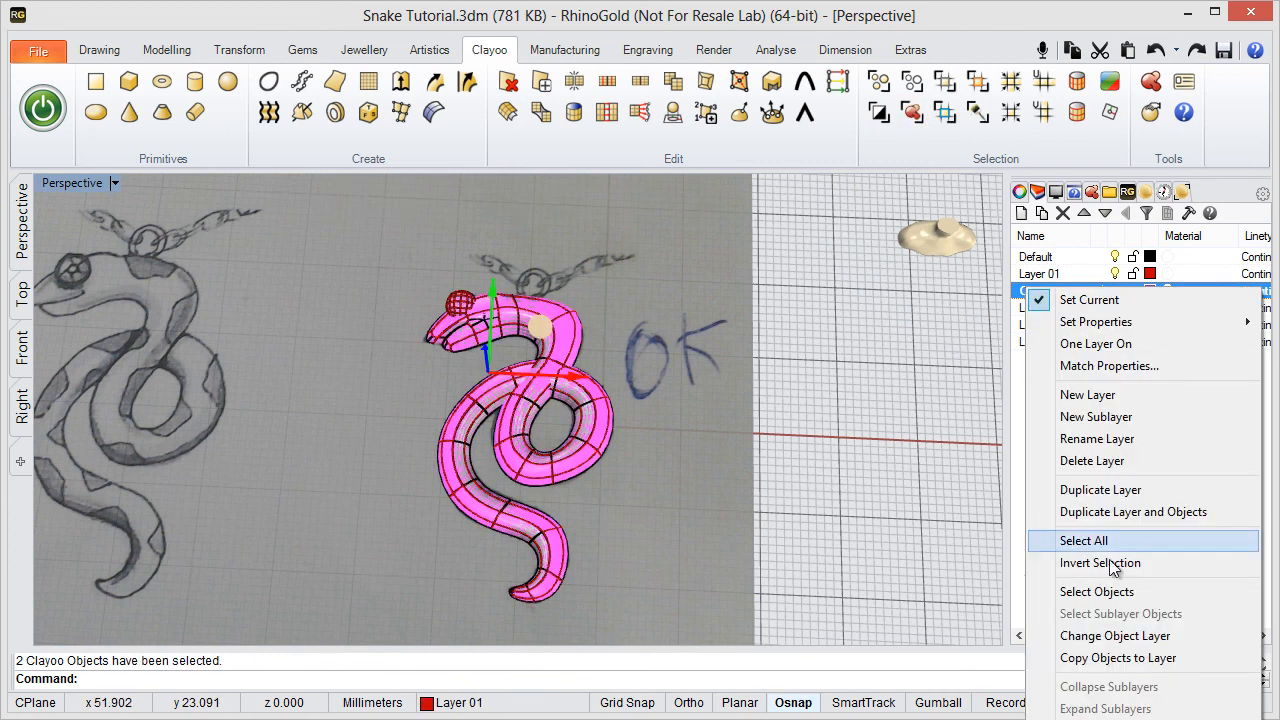
{"action": "left_click", "coordinate": [1115, 636]}
{"action": "key", "text": "Escape"}
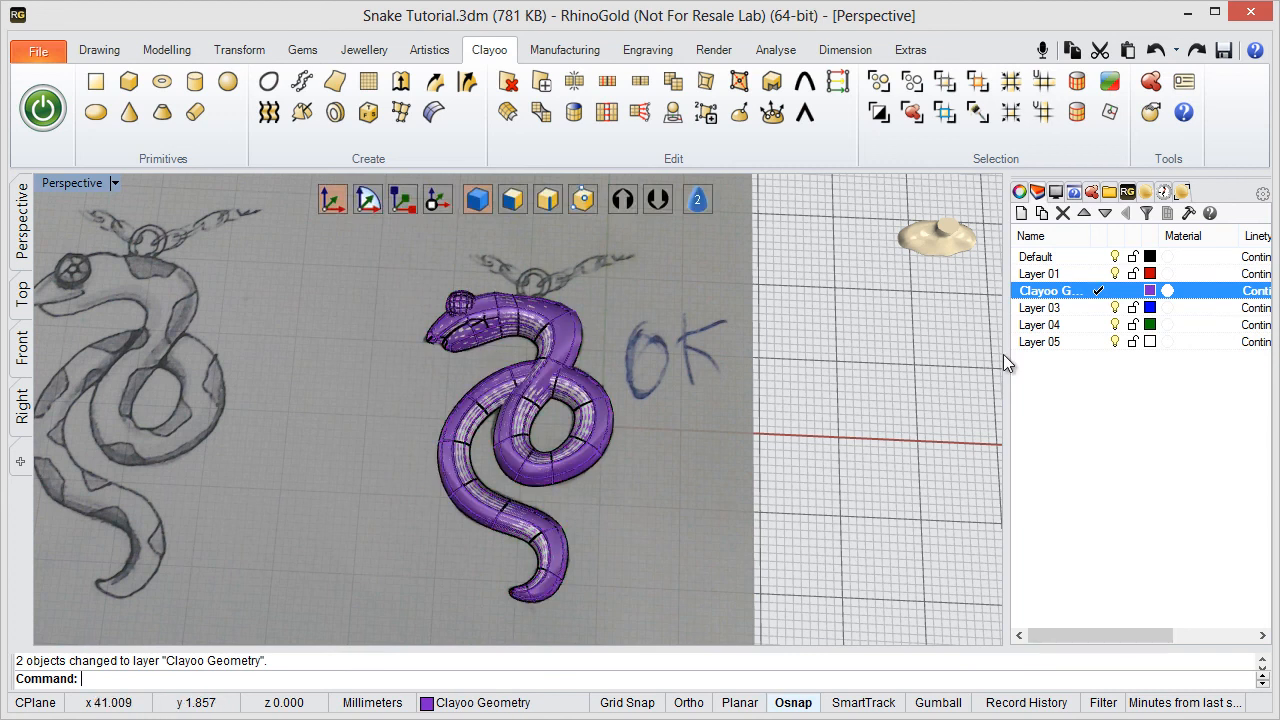
- Make Layer 01 current and hide the Clayoo Geometry layer
{"action": "left_click", "coordinate": [1097, 273]}
{"action": "left_click", "coordinate": [1116, 291]}
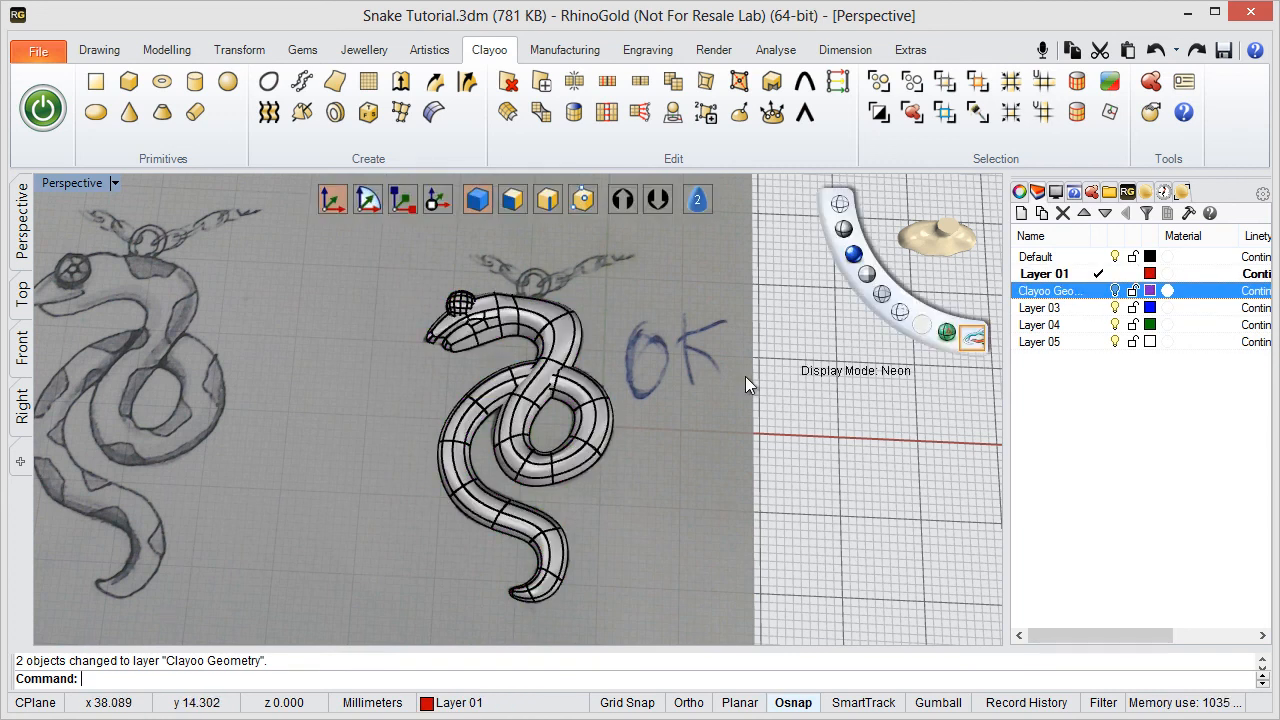
- Examine the NURBS snake's head, eye and coiled body up close and against the hand-drawn sketch
{"action": "right_click_drag", "start_coordinate": [620, 428], "coordinate": [615, 400]}
{"action": "scroll", "coordinate": [536, 370], "scroll_direction": "up", "scroll_amount": 3}
{"action": "right_click_drag", "start_coordinate": [543, 443], "coordinate": [542, 314]}
{"action": "scroll", "coordinate": [542, 314], "scroll_direction": "down", "scroll_amount": 3}
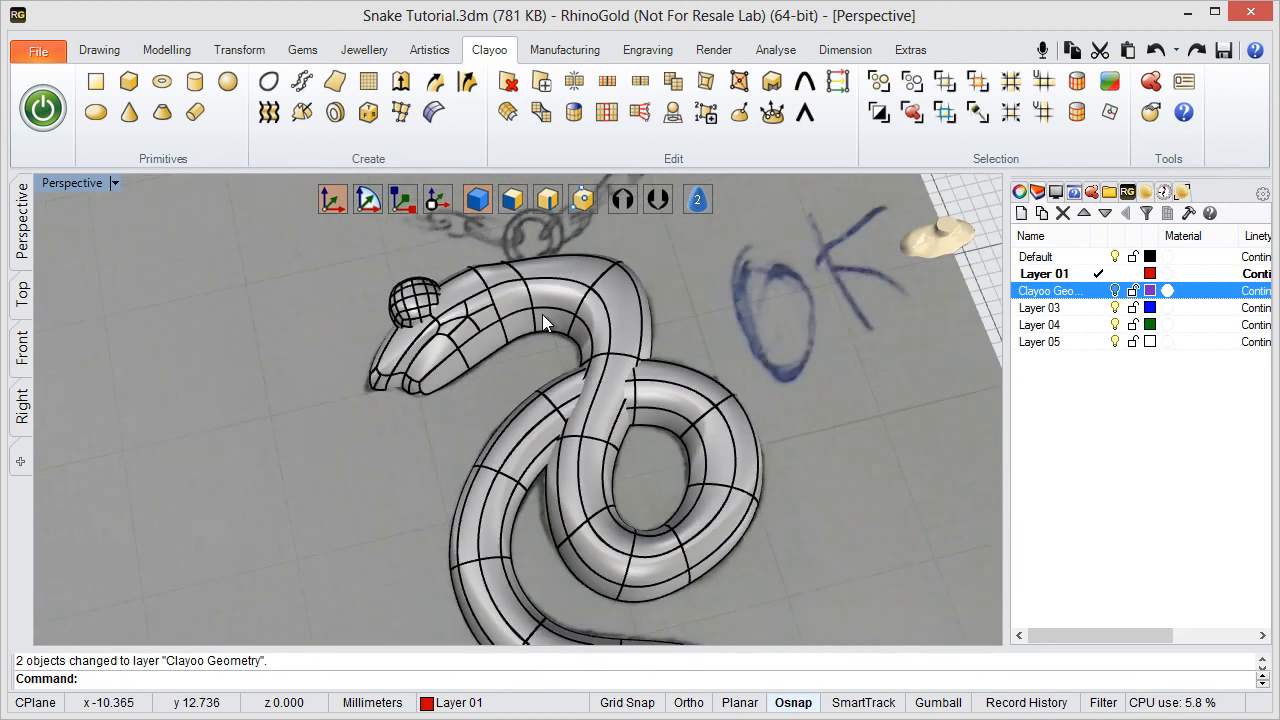
{"action": "right_click_drag", "start_coordinate": [569, 410], "coordinate": [532, 420]}
{"action": "scroll", "coordinate": [506, 360], "scroll_direction": "down", "scroll_amount": 5}
{"action": "scroll", "coordinate": [533, 392], "scroll_direction": "down", "scroll_amount": 2}
{"action": "scroll", "coordinate": [528, 343], "scroll_direction": "up", "scroll_amount": 2}
{"action": "right_click_drag", "start_coordinate": [528, 343], "coordinate": [536, 336], "text": "shift"}
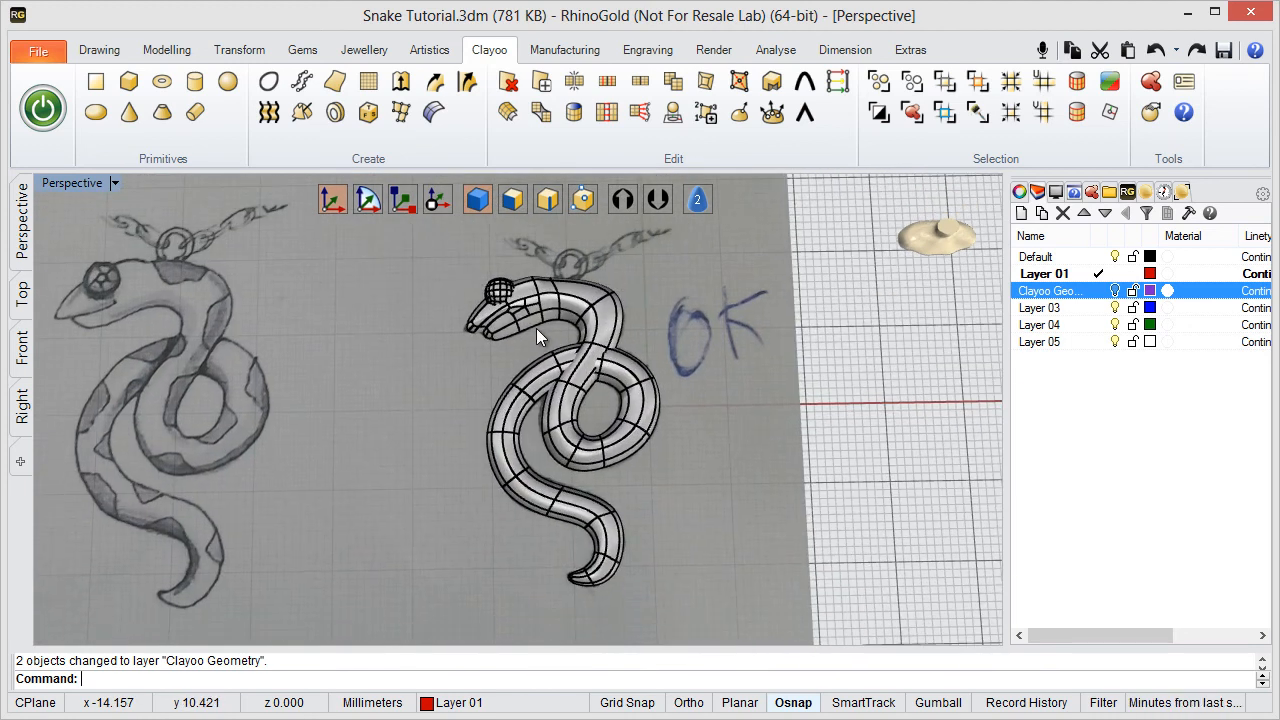